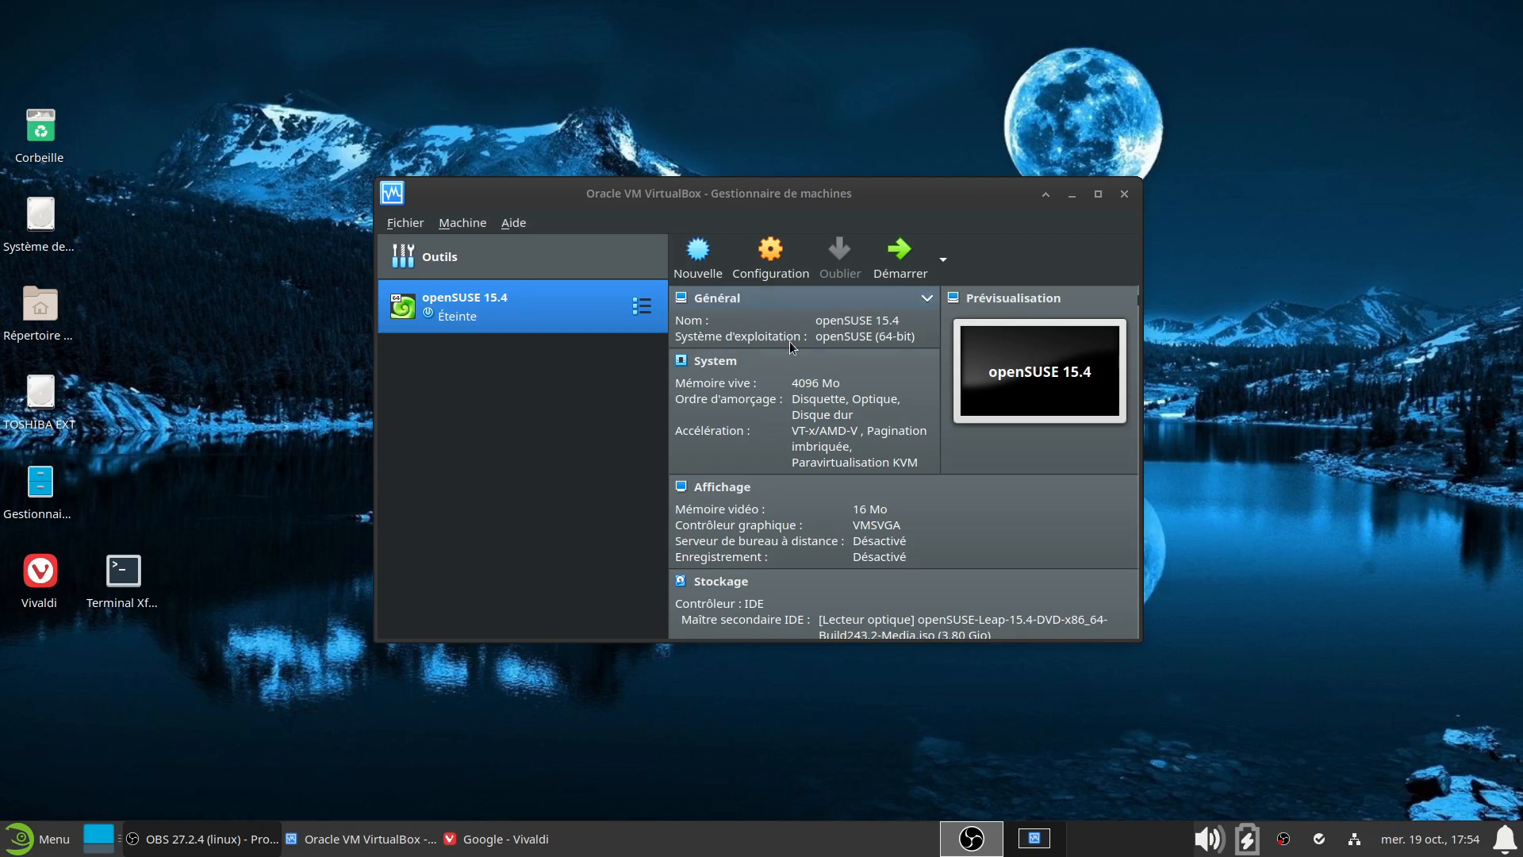
Nudge the VirtualBox Manager window to the right and boot the openSUSE 15.4 VM
left_click_drag(847, 211, 876, 210)
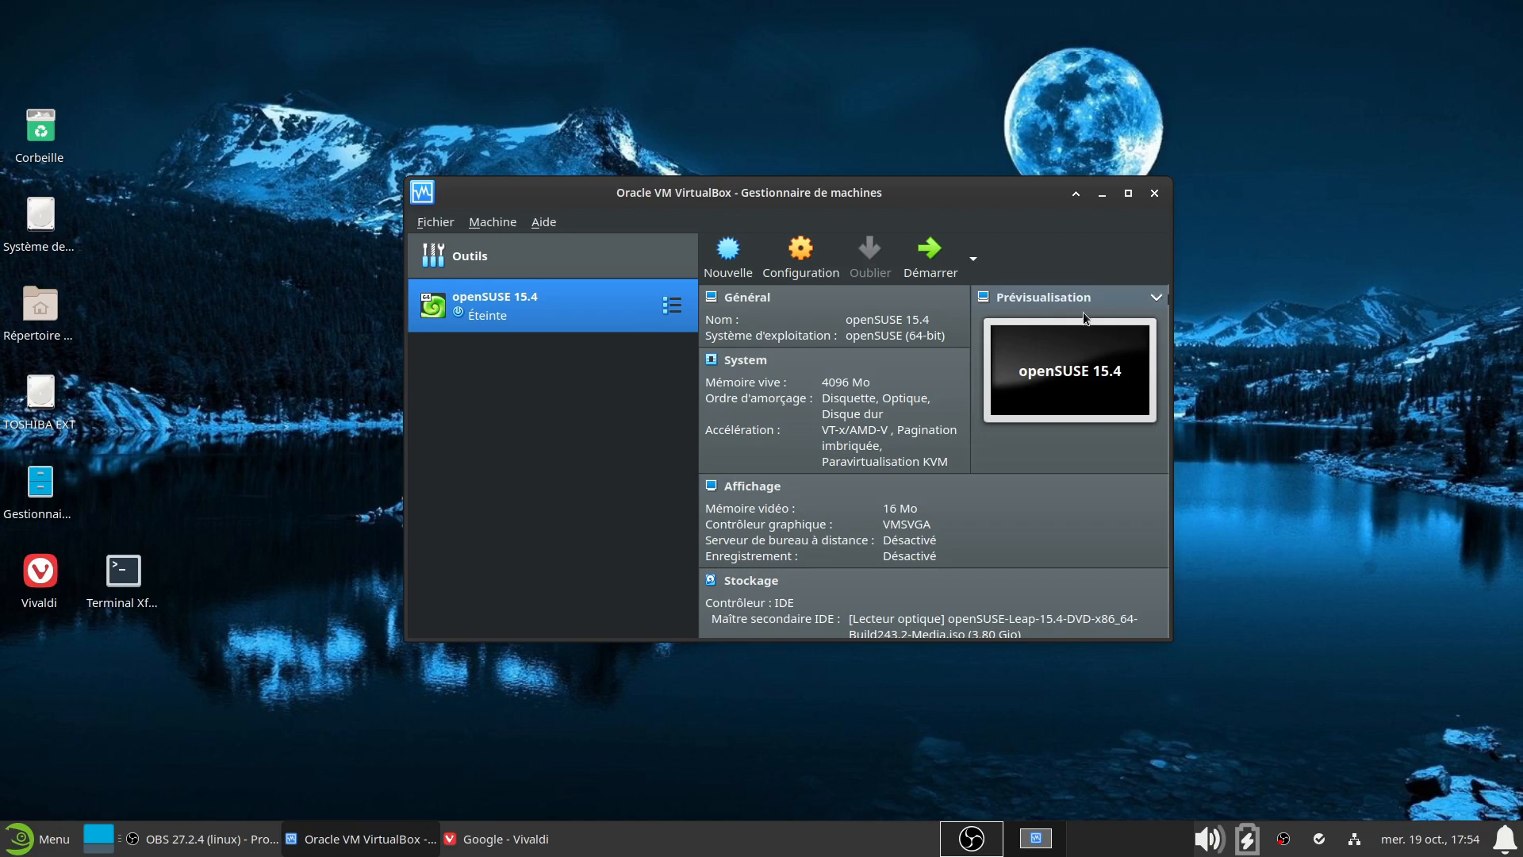
left_click_drag(804, 193, 832, 190)
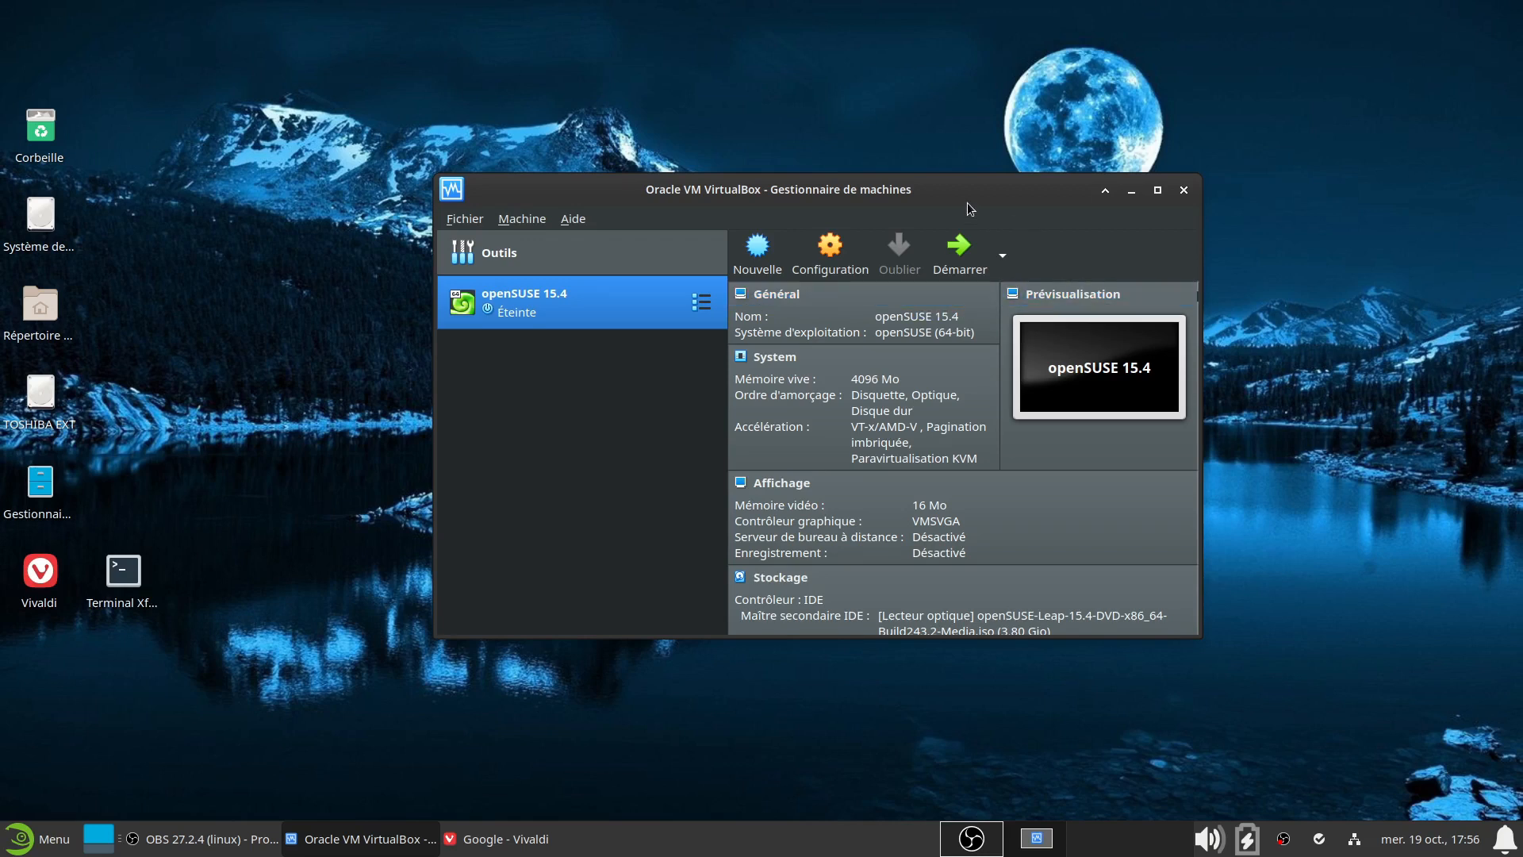
left_click(961, 247)
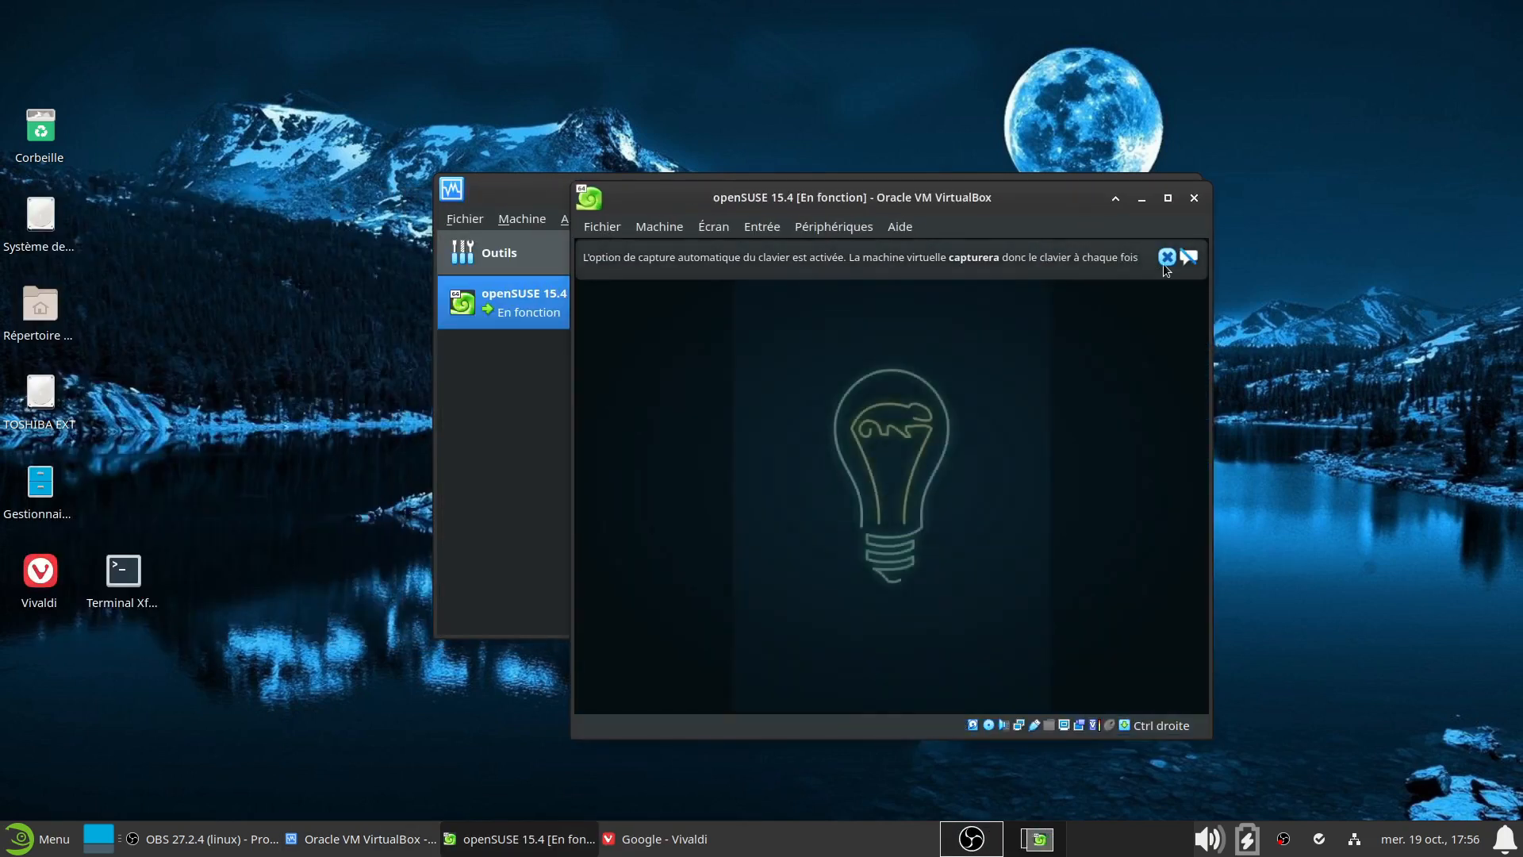
Dismiss the capture notice, maximise the VM window and capture the mouse into the VM
left_click(1165, 261)
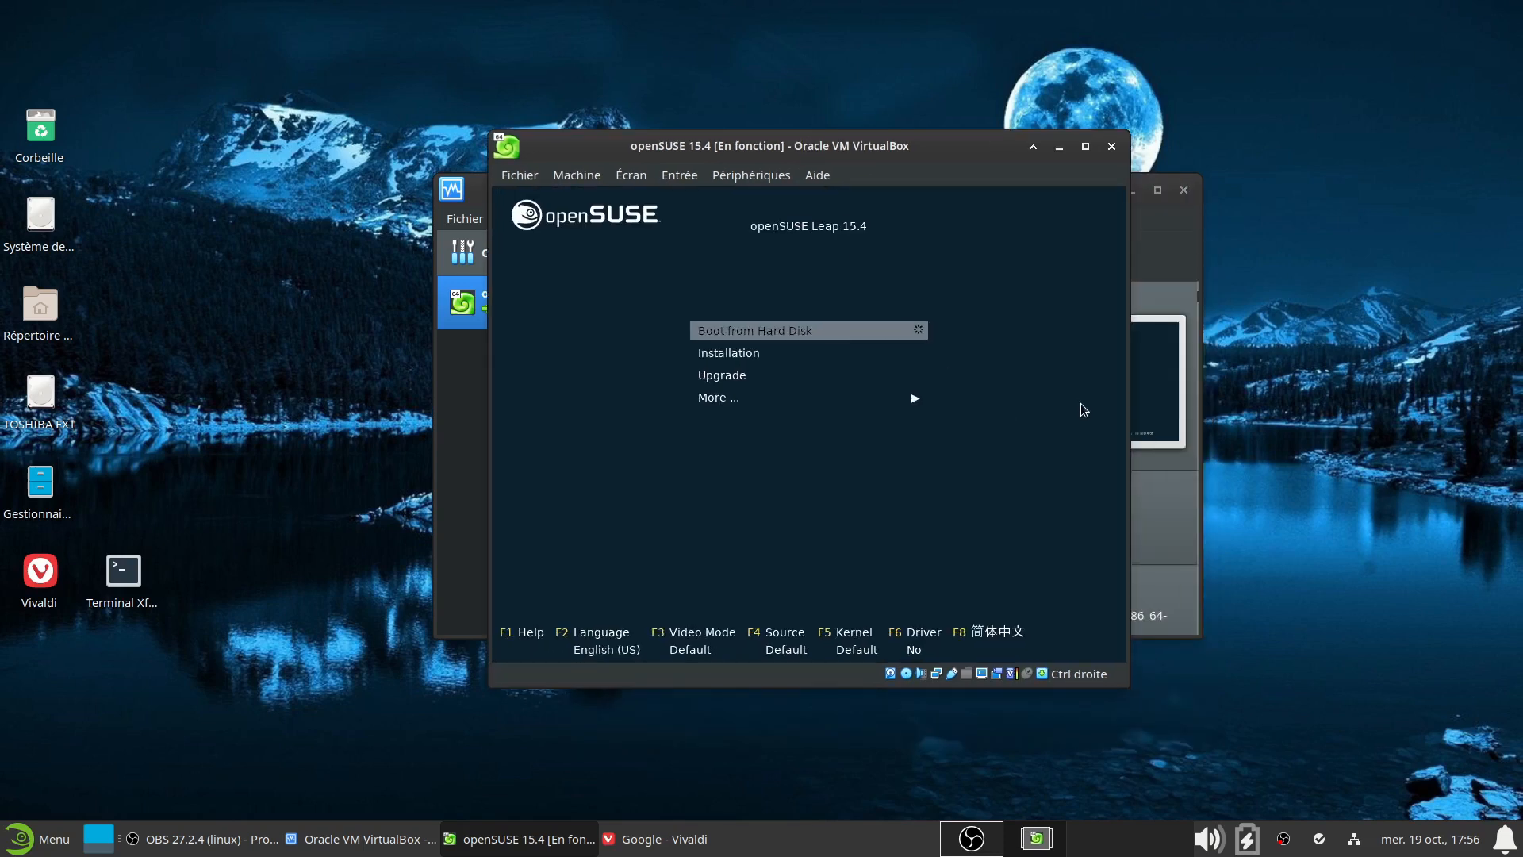
left_click(1085, 146)
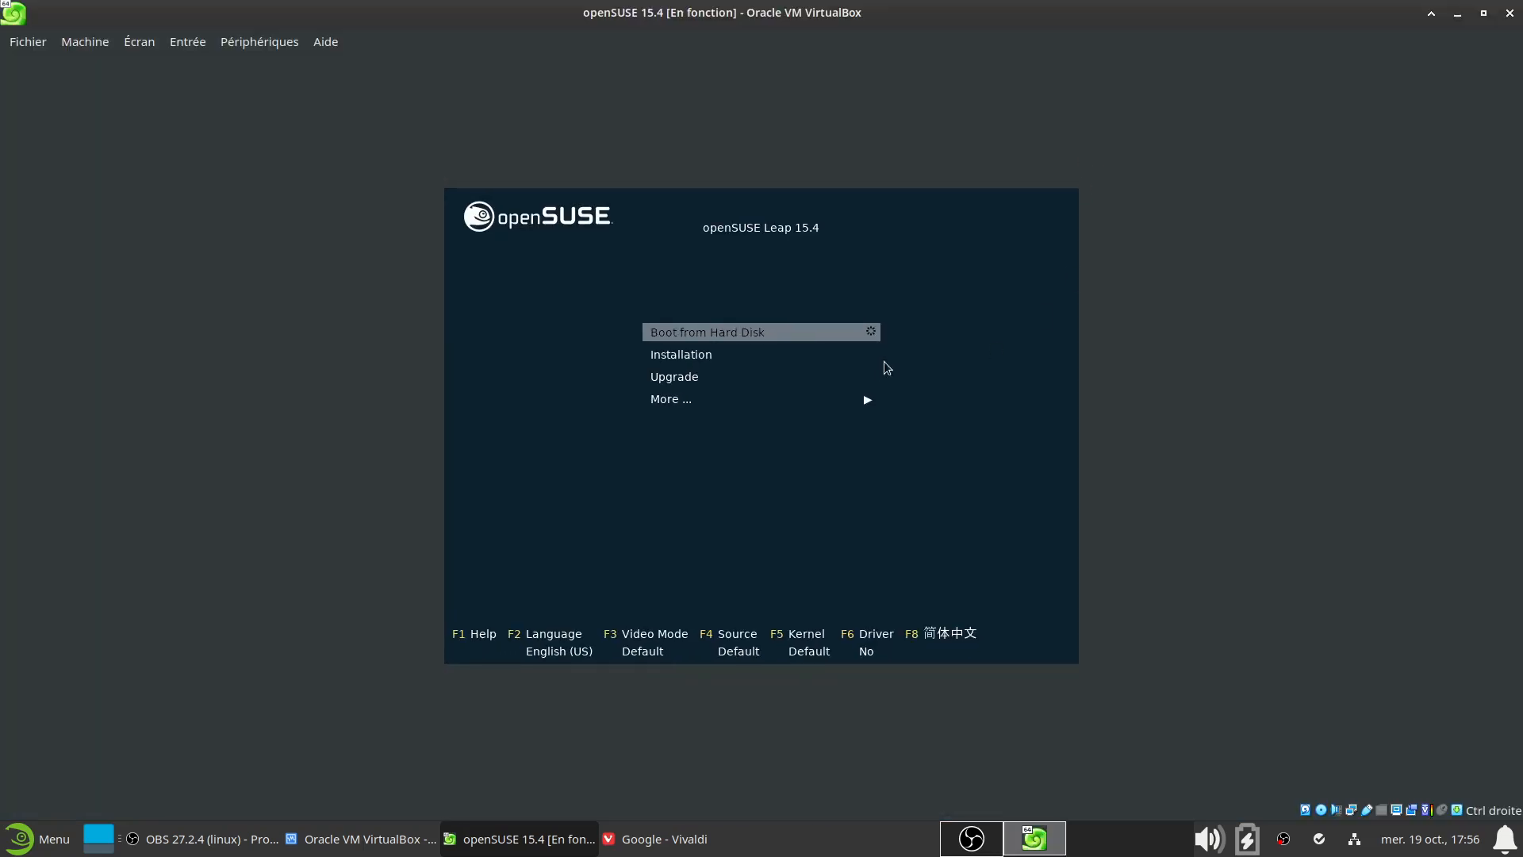
left_click(861, 249)
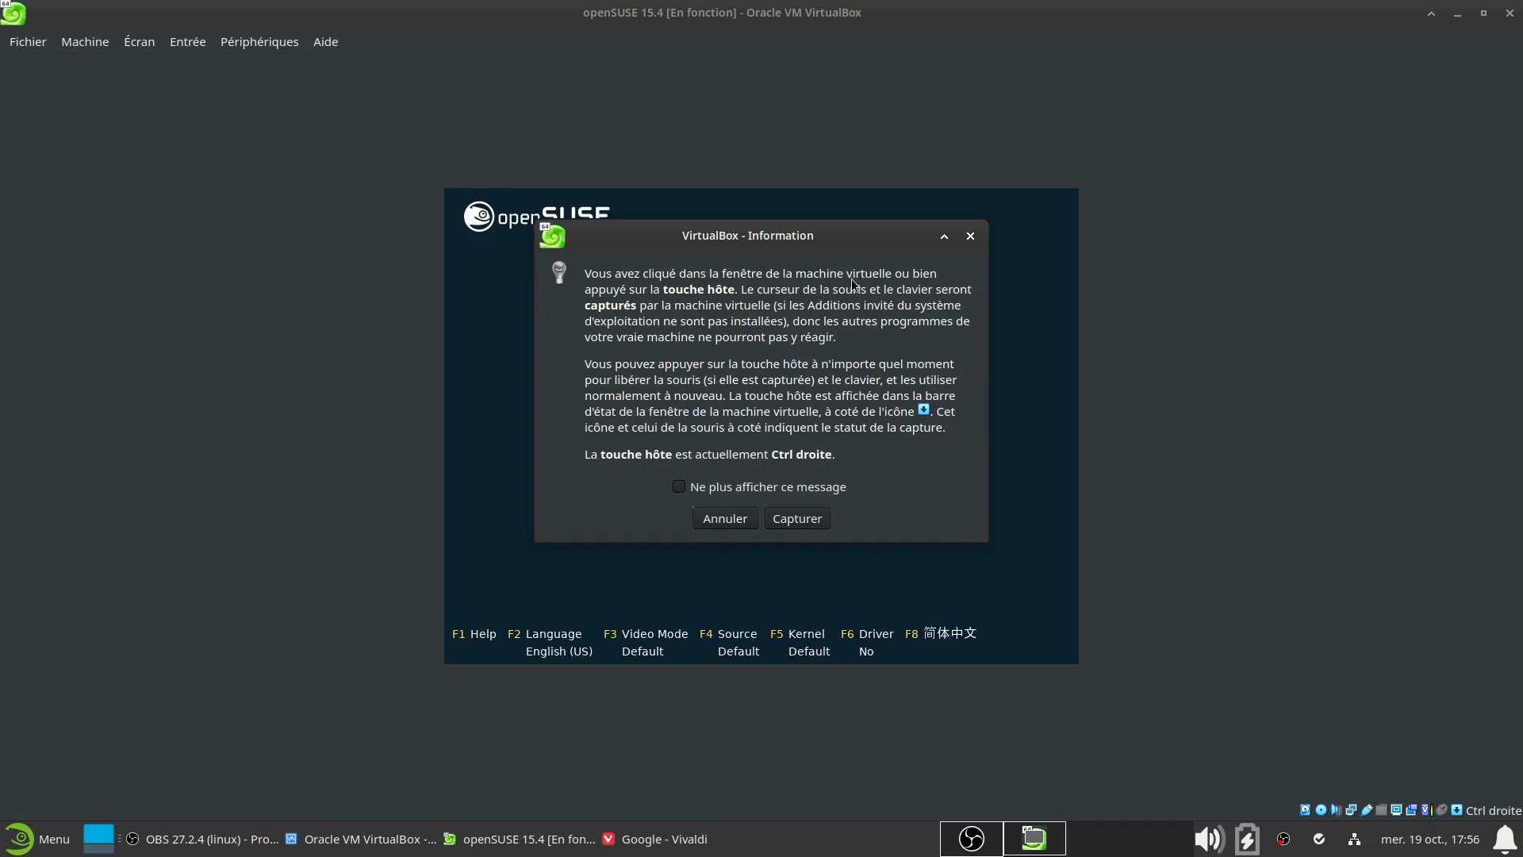
left_click(797, 517)
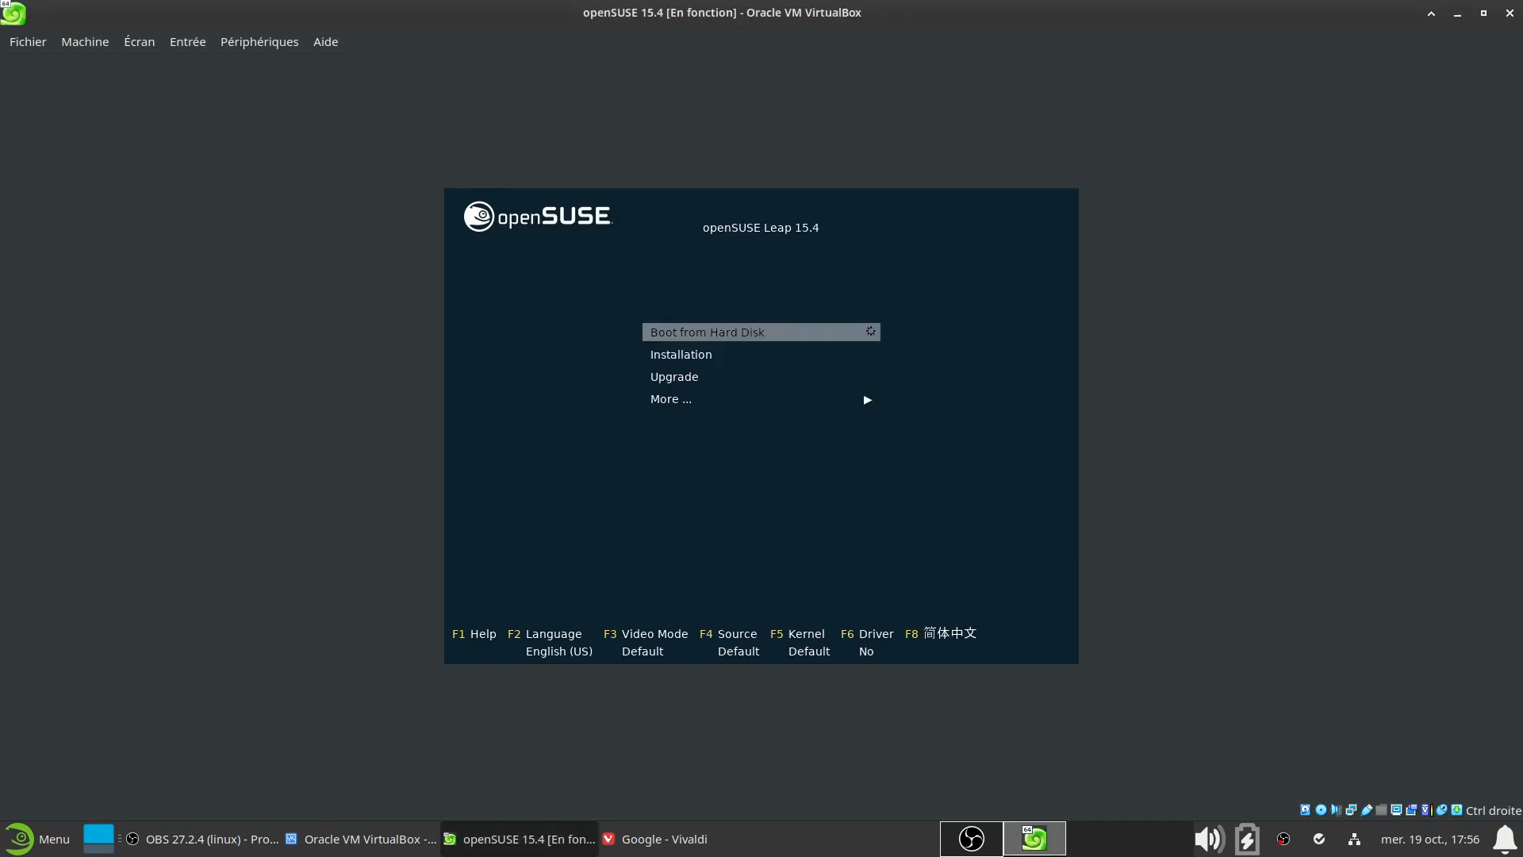
key("Down")
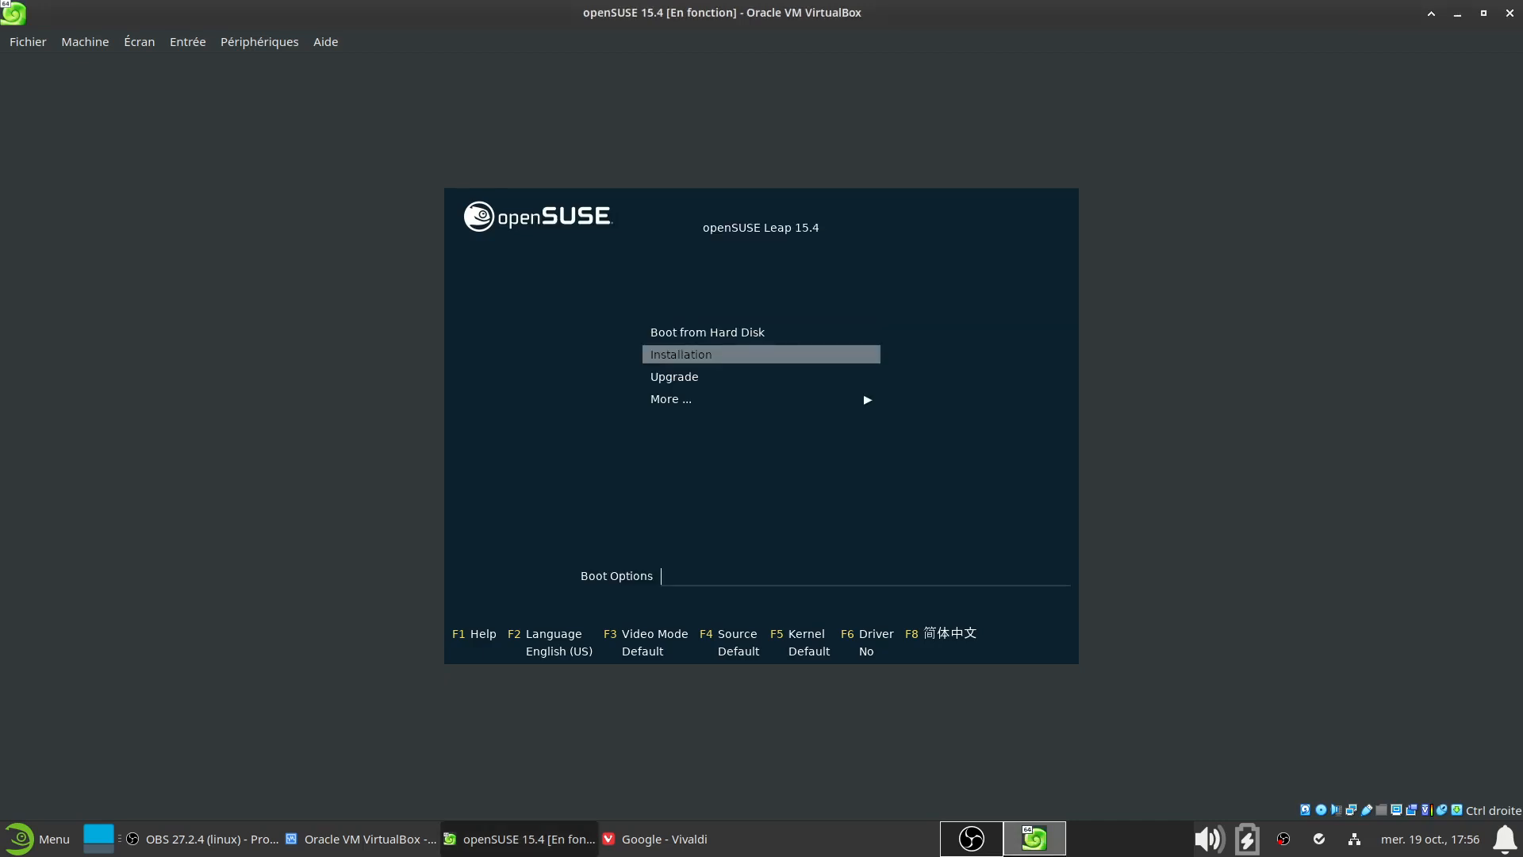
key("Up")
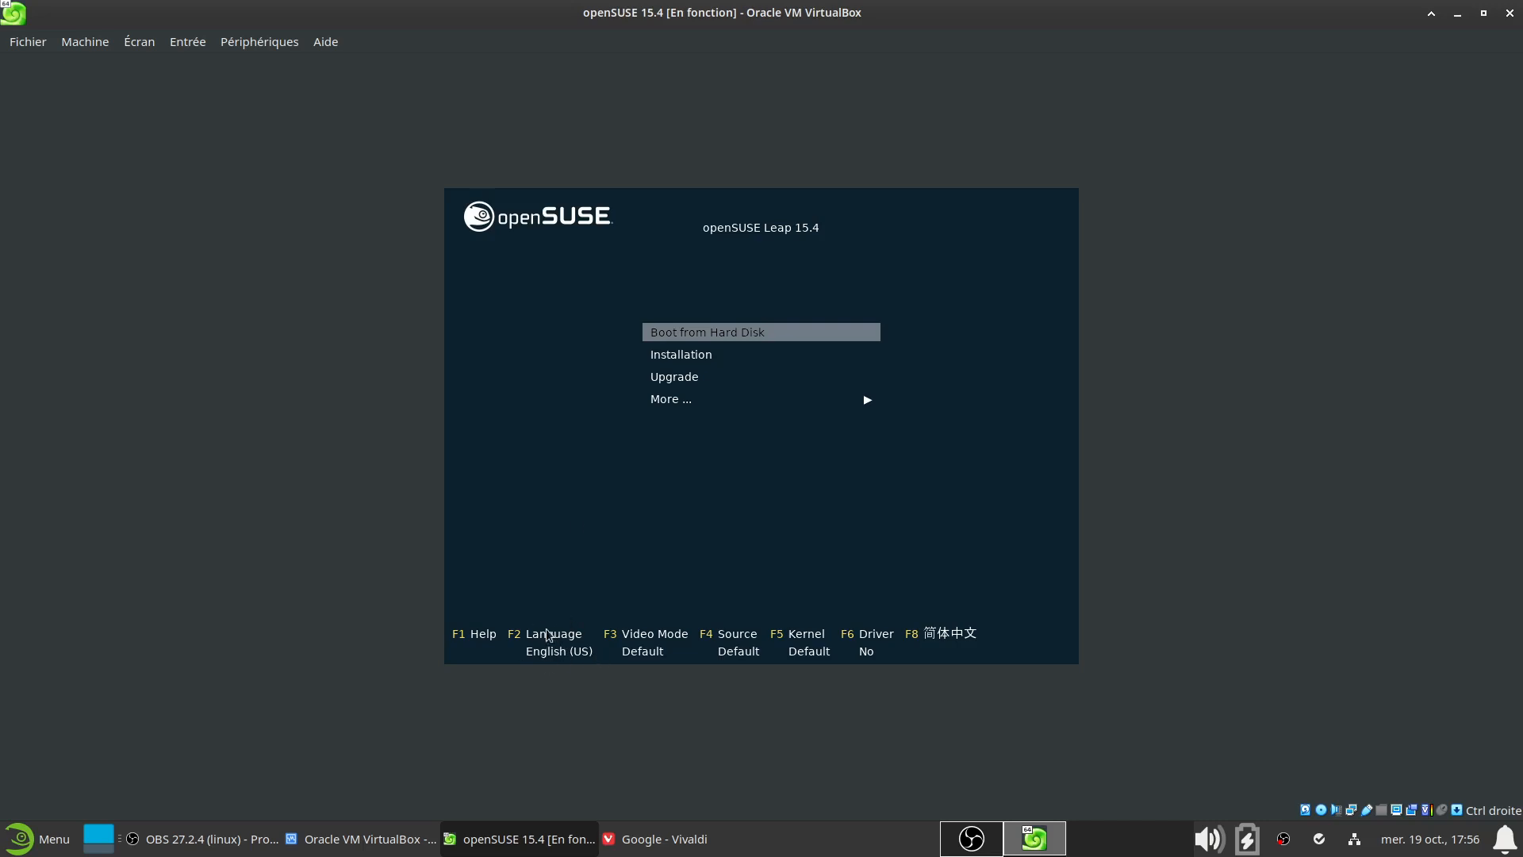
Switch the boot menu language to Français and launch the Installation entry
key("F2")
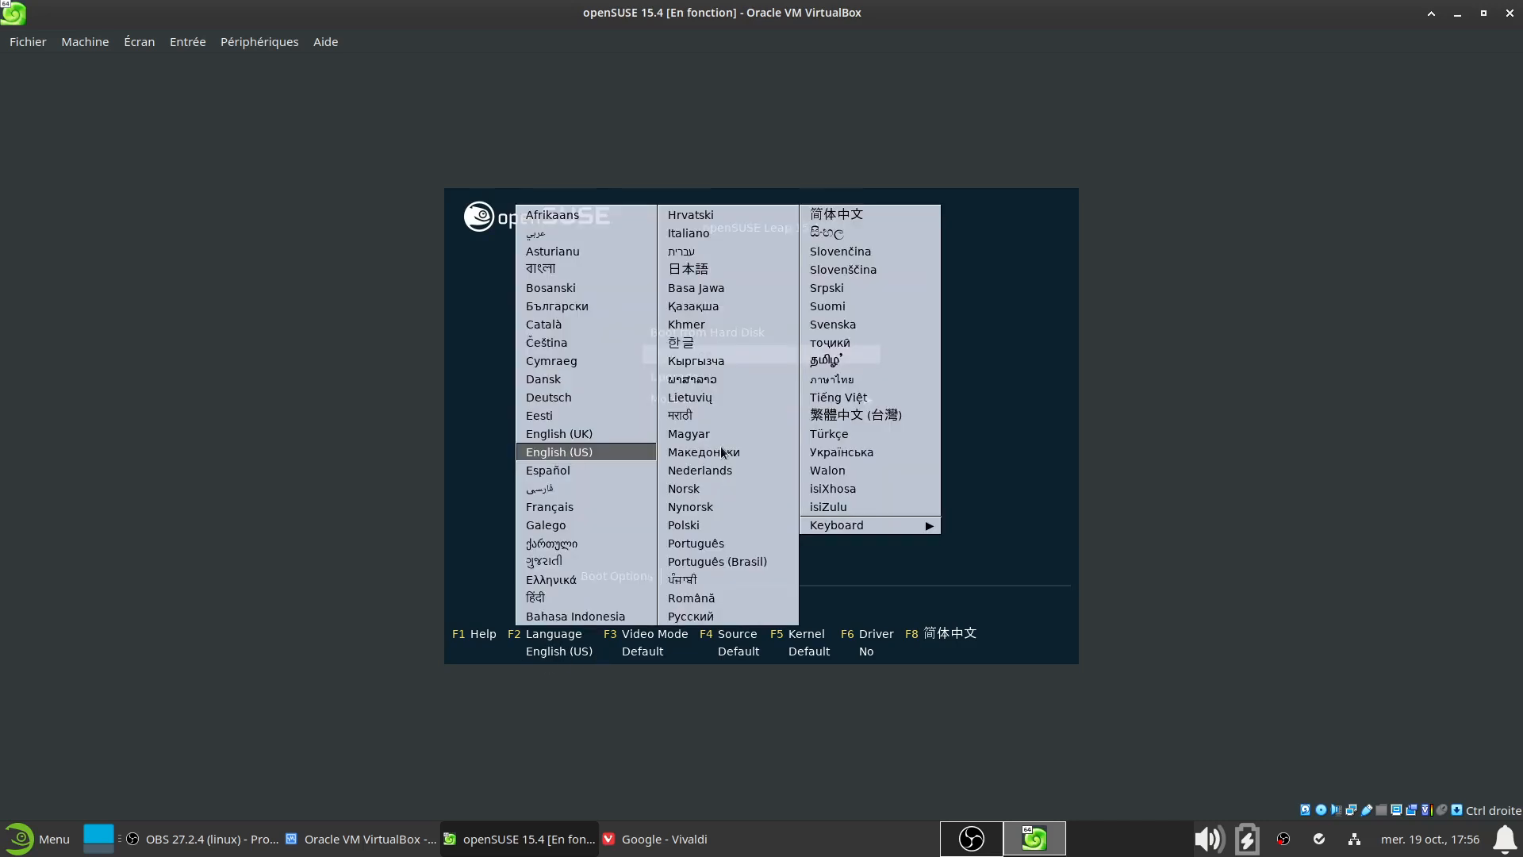
key("Down")
key("Down")
key("Down")
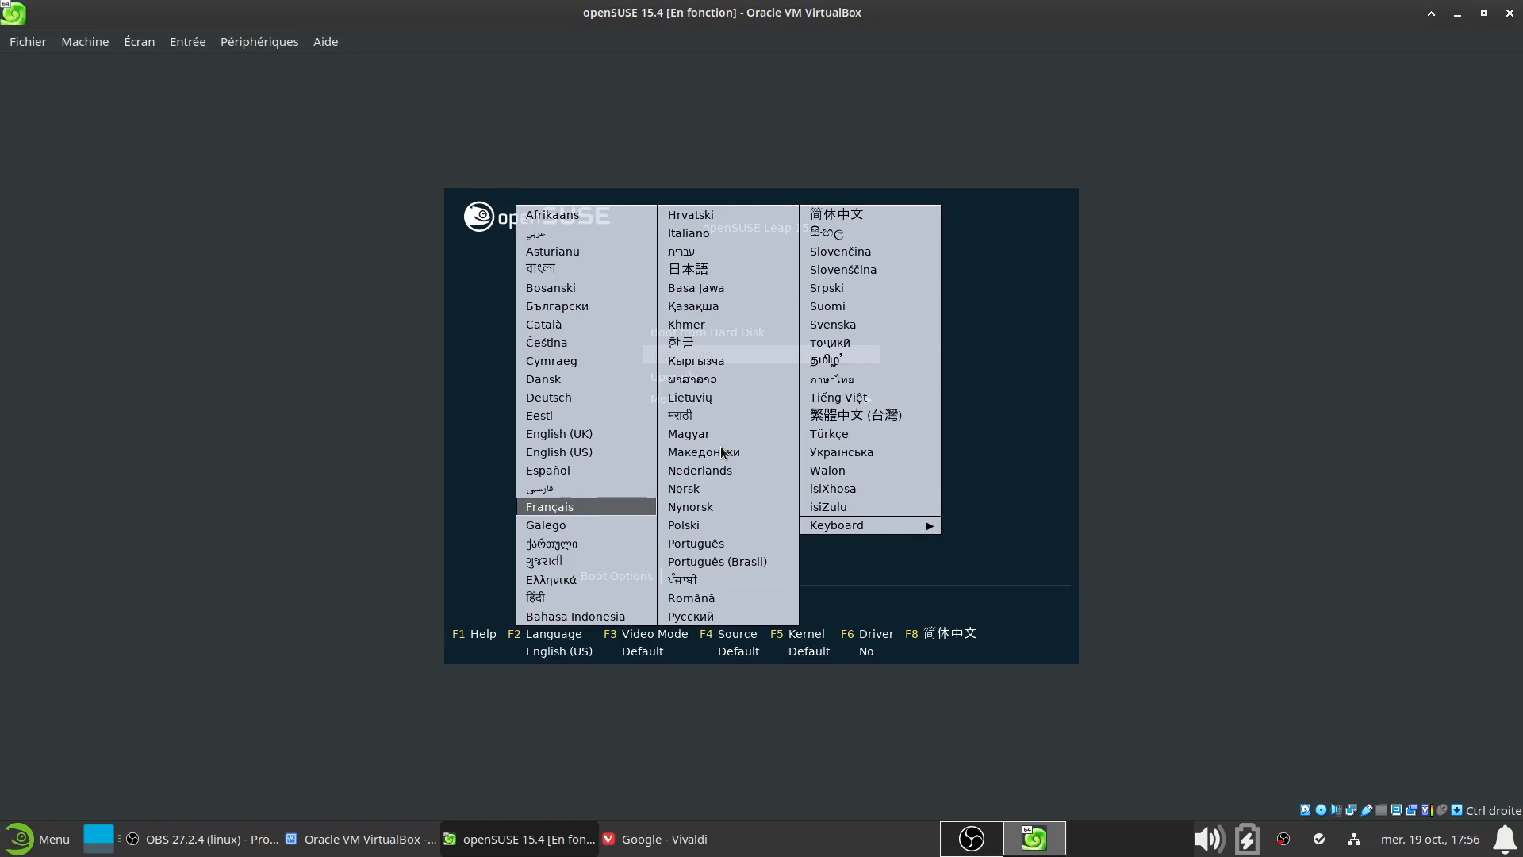
key("Return")
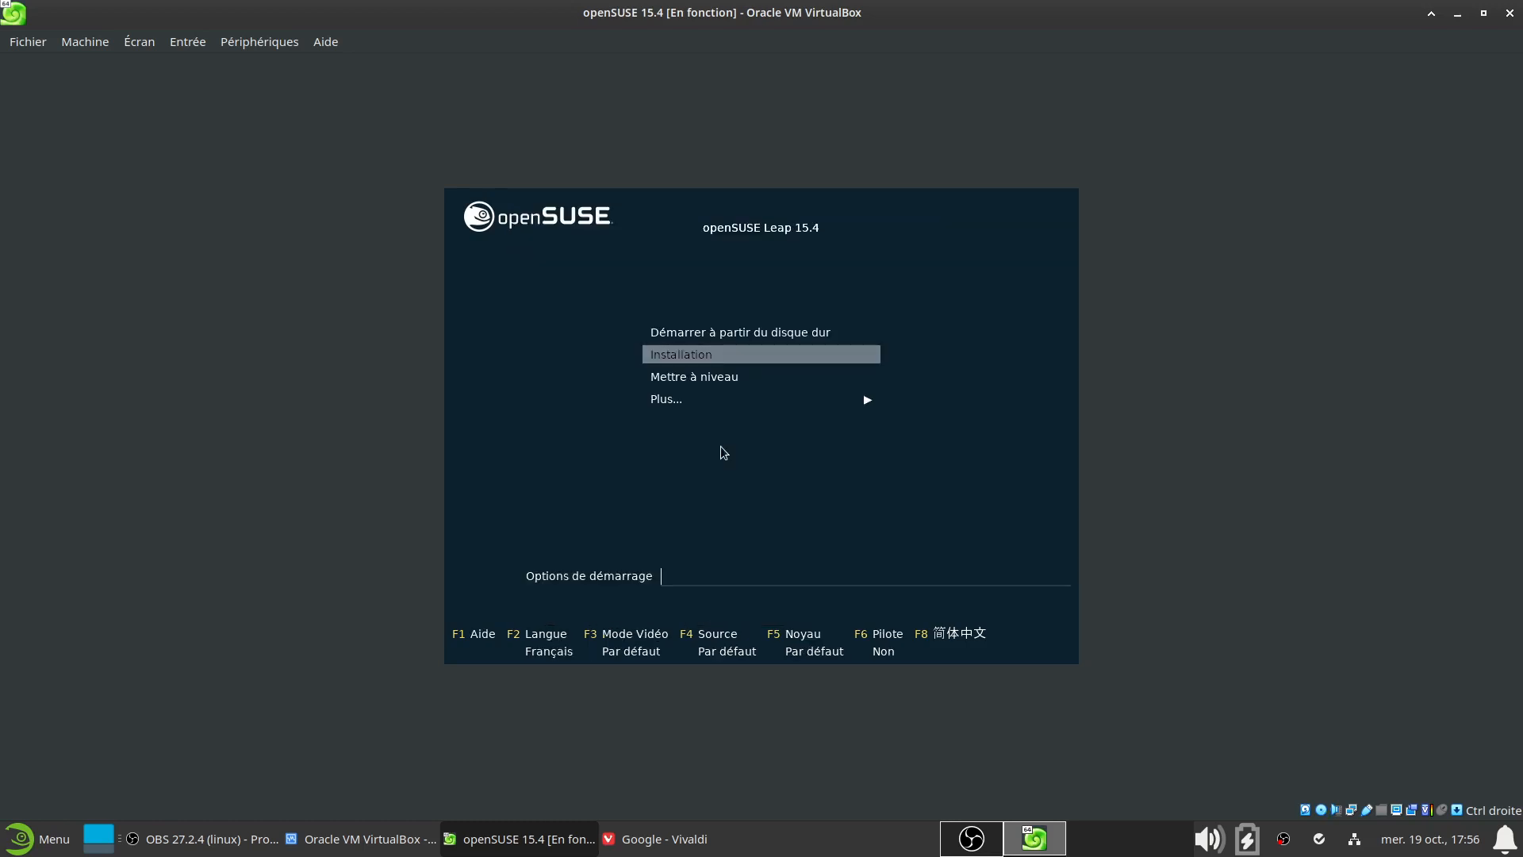
key("Up")
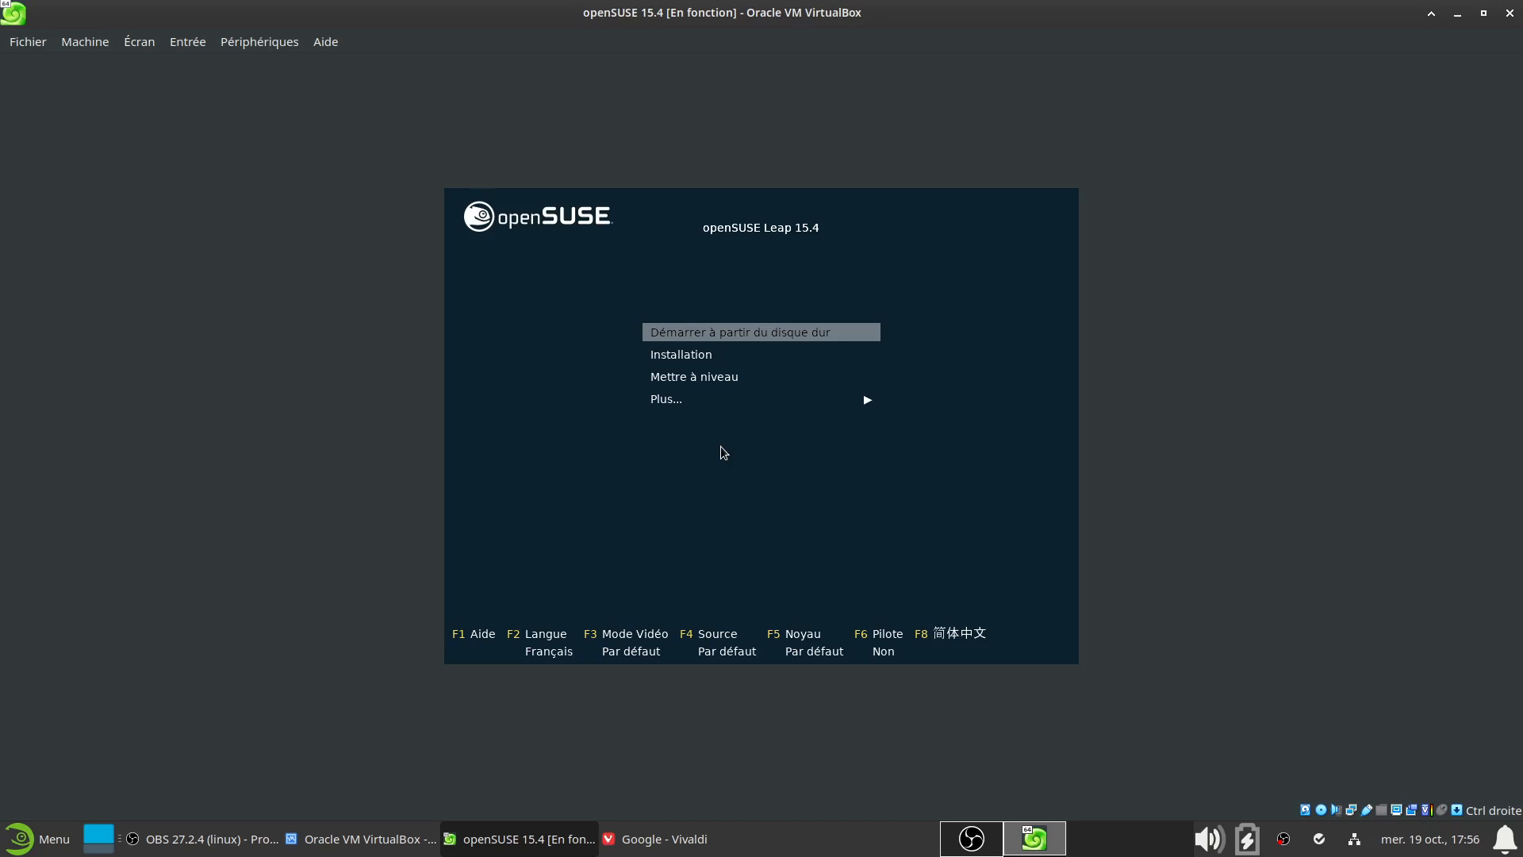
key("Down")
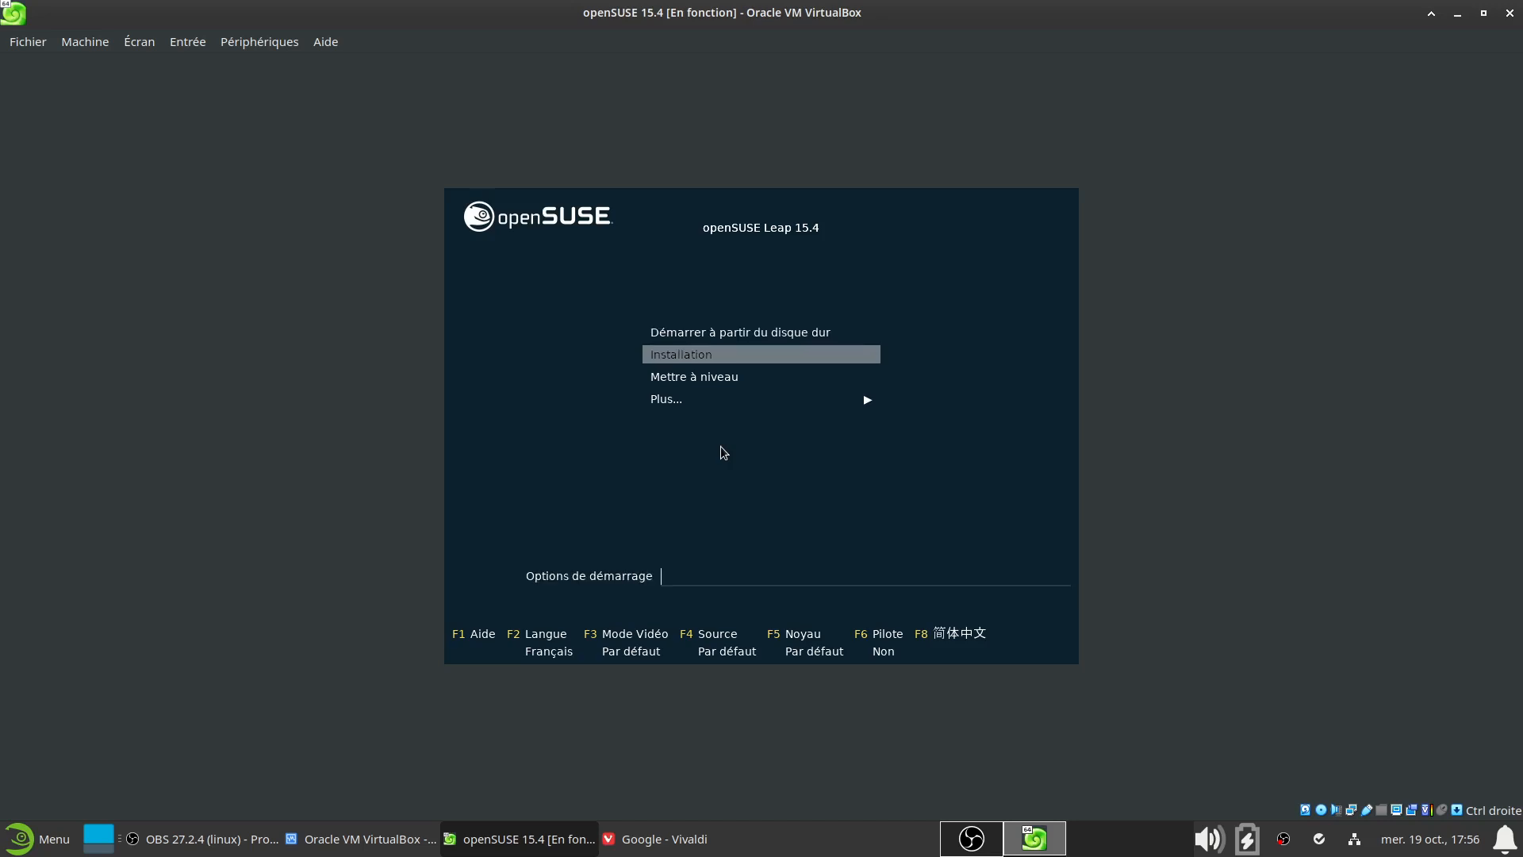
key("Return")
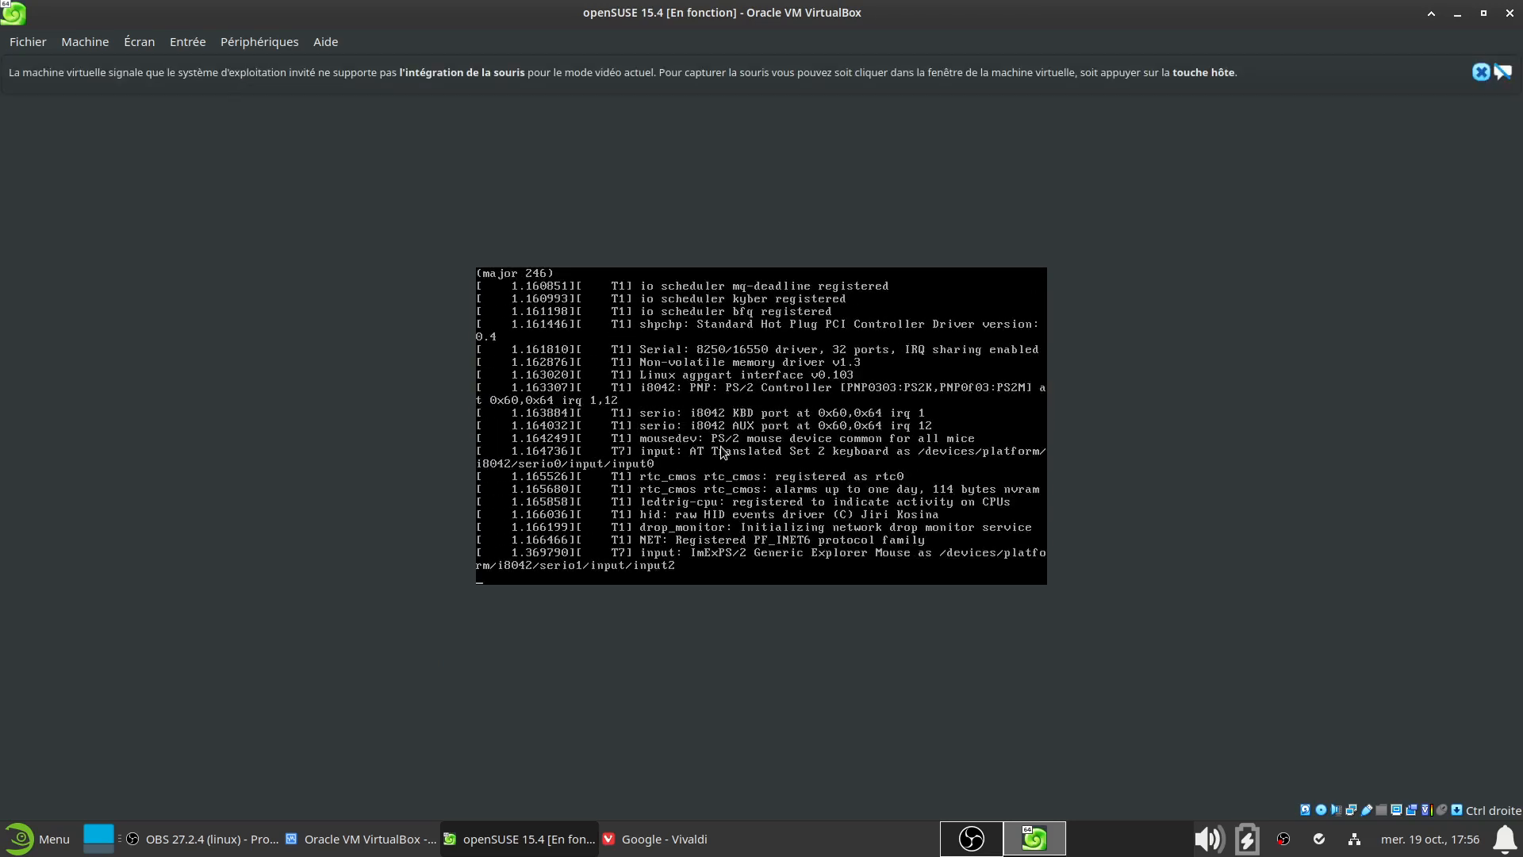
Close both mouse-integration notification bars while the installer loads
left_click(1475, 75)
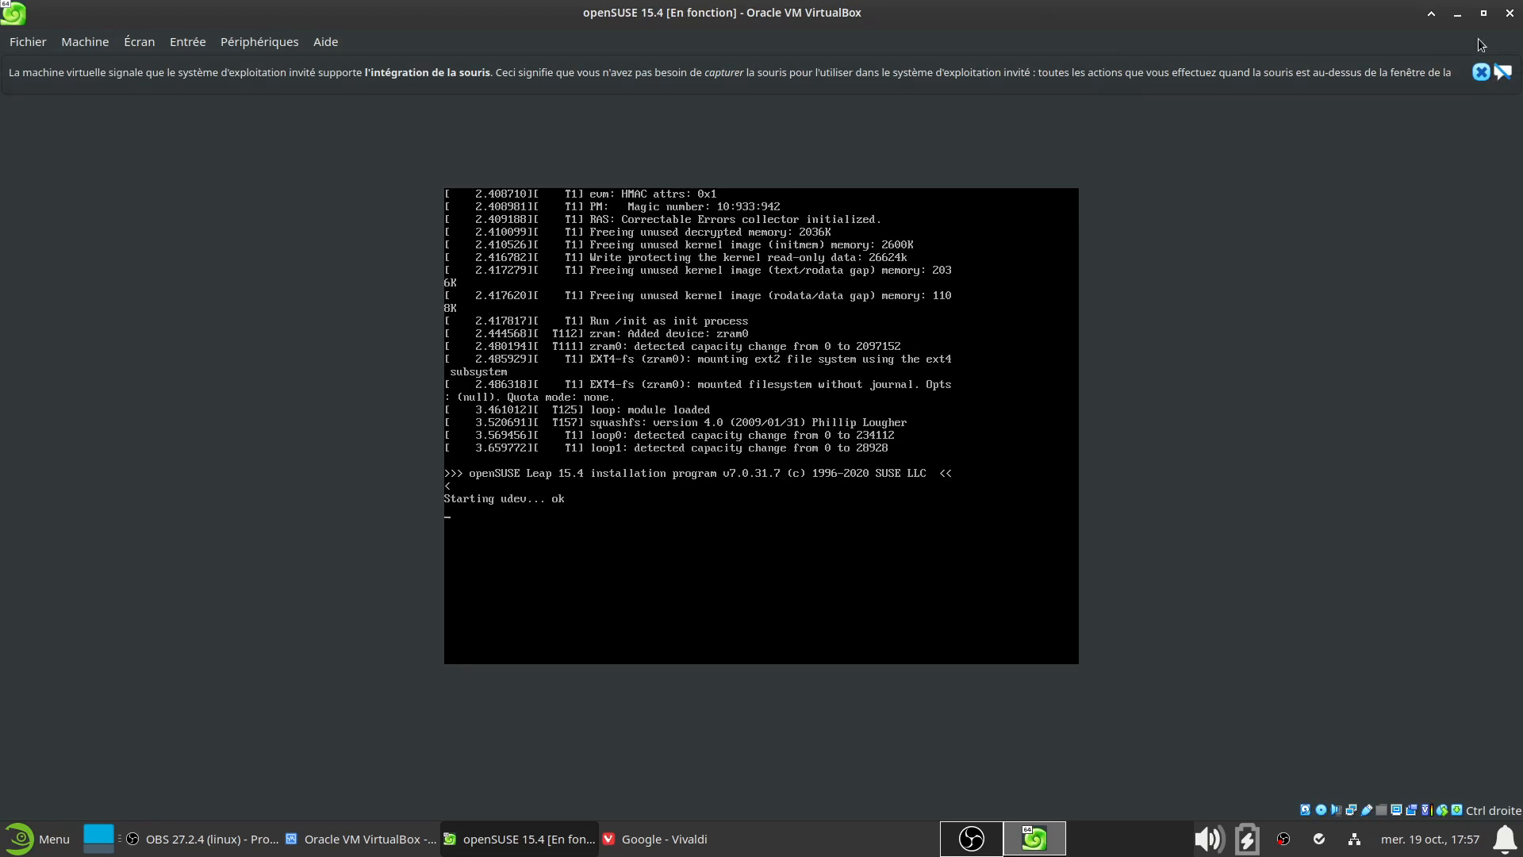
left_click(1481, 73)
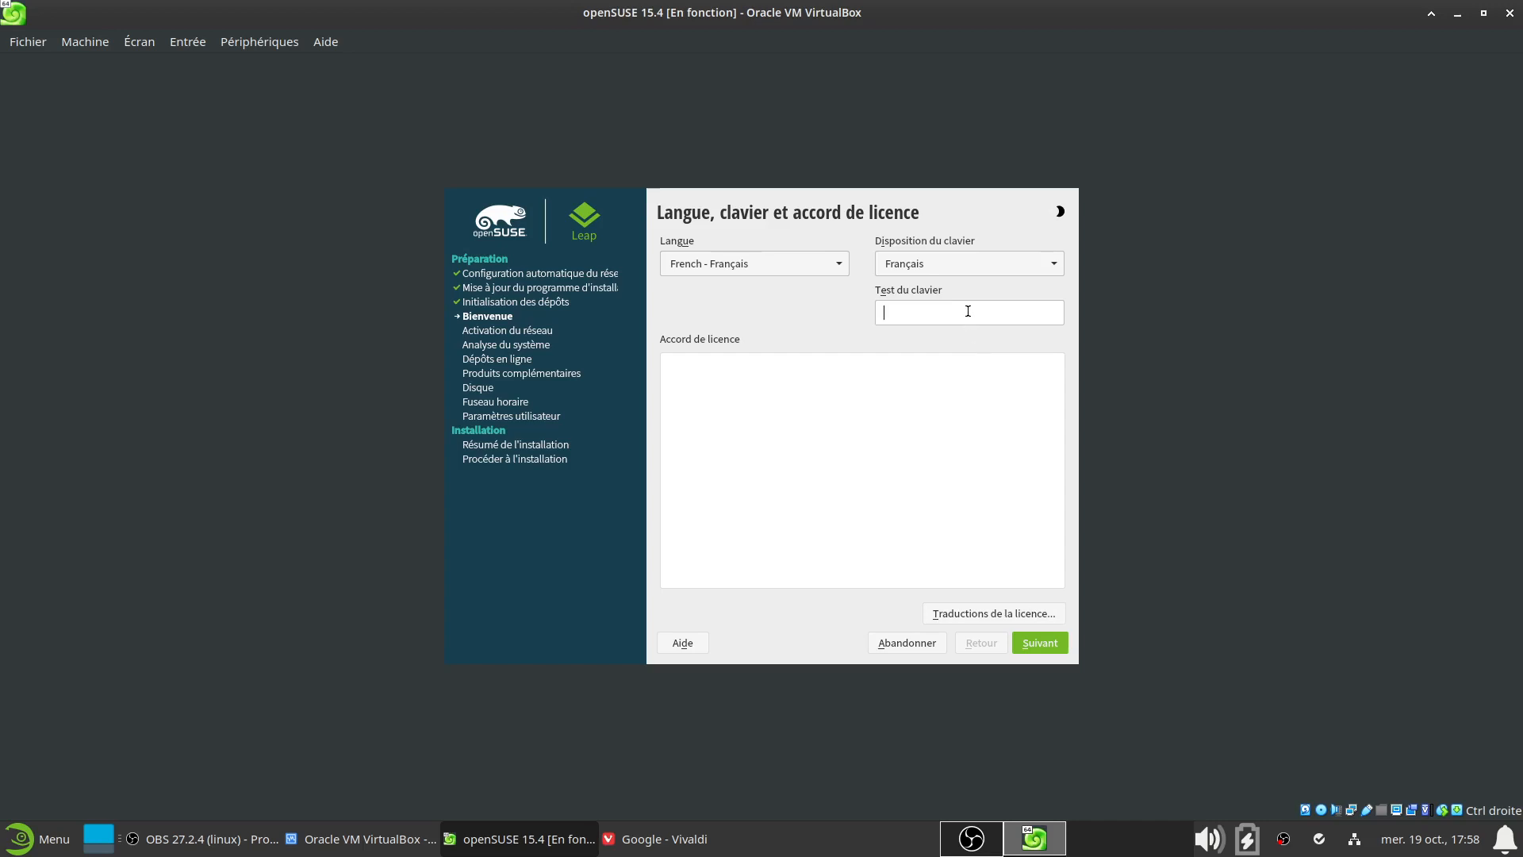
Keep Français as keyboard layout, try and clear the keyboard test field, then continue
left_click(1002, 270)
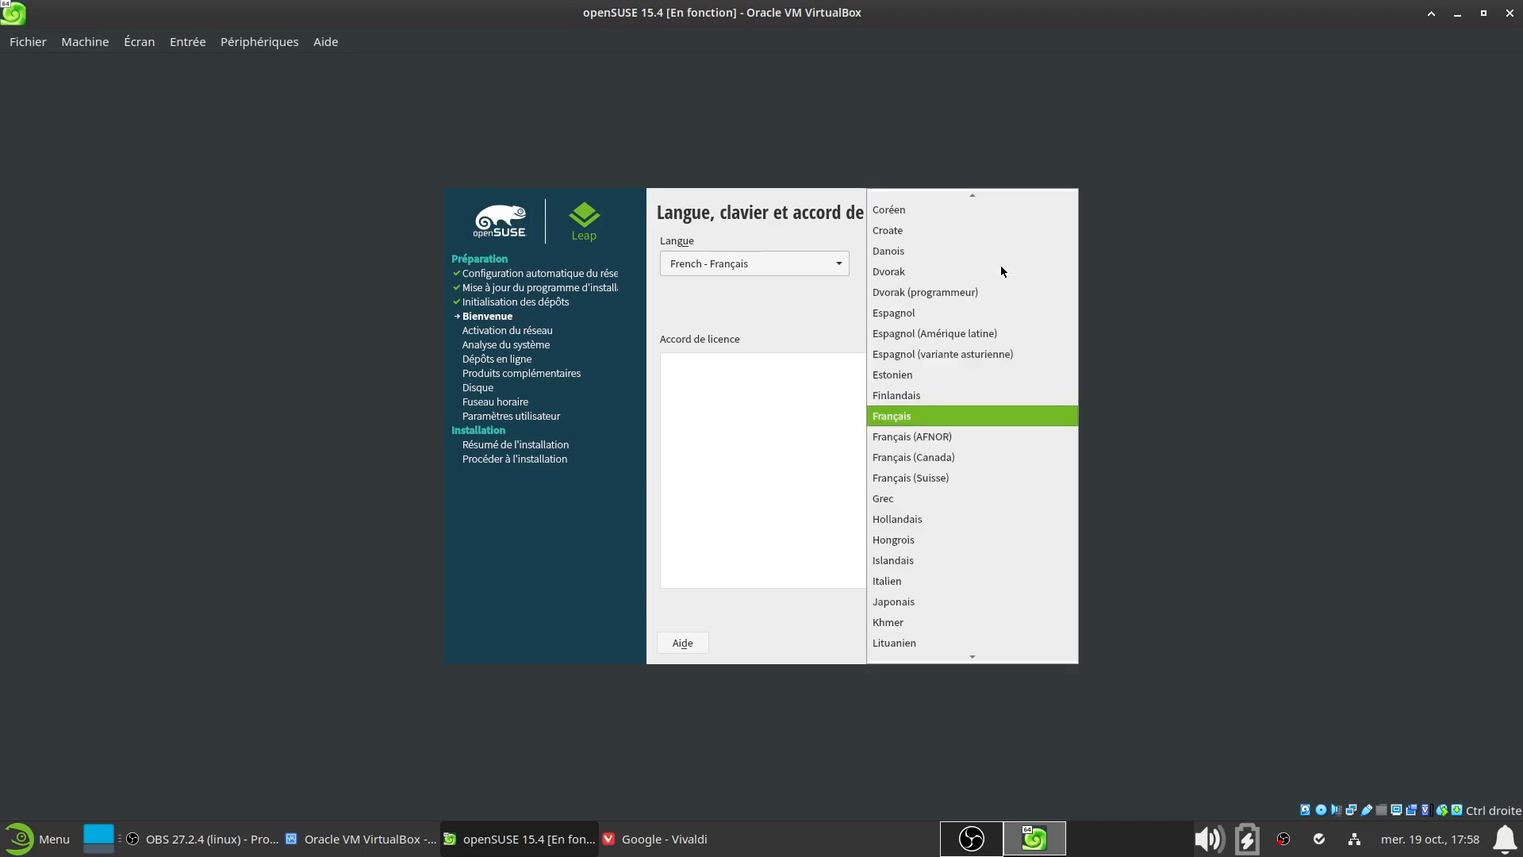
left_click(963, 414)
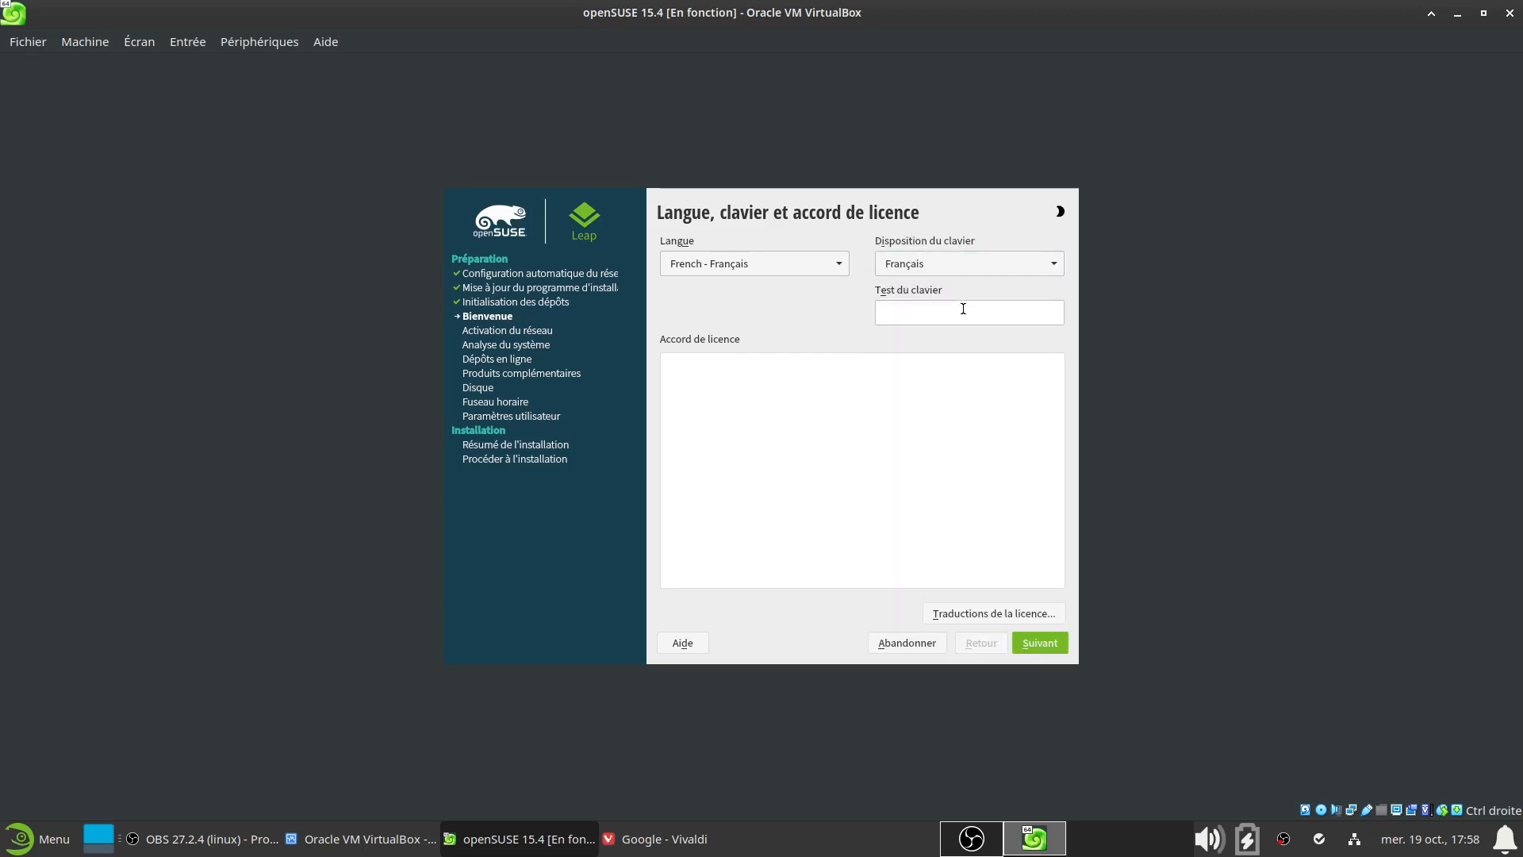
type("detgdsaff")
key("BackSpace")
key("BackSpace")
key("BackSpace")
key("BackSpace")
key("BackSpace")
key("BackSpace")
key("BackSpace")
key("BackSpace")
key("BackSpace")
left_click(1040, 642)
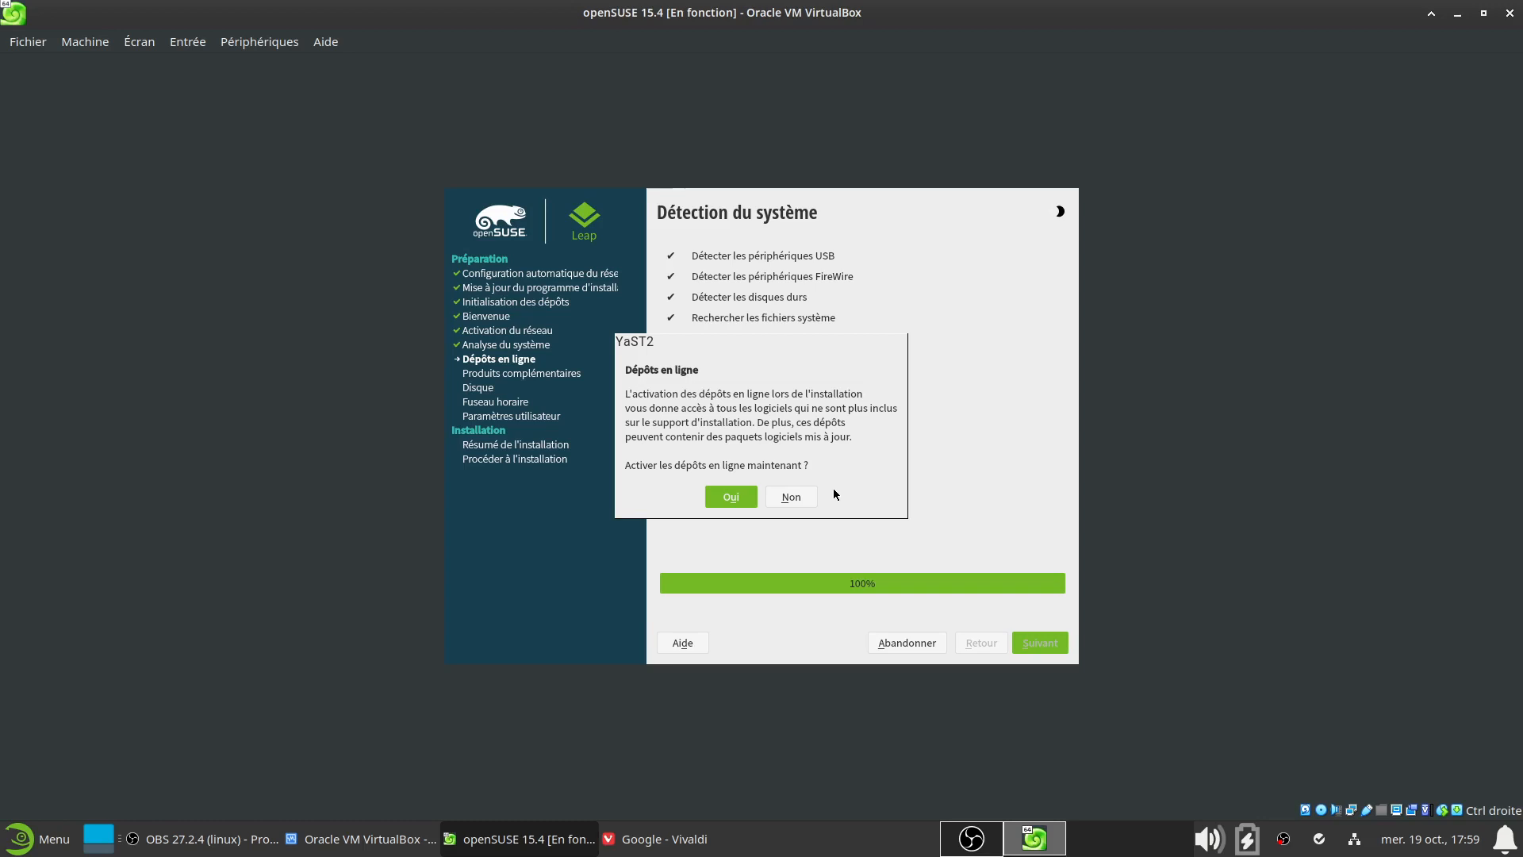
Decline online repositories, pick Bureau avec GNOME as system role, and continue
left_click(803, 497)
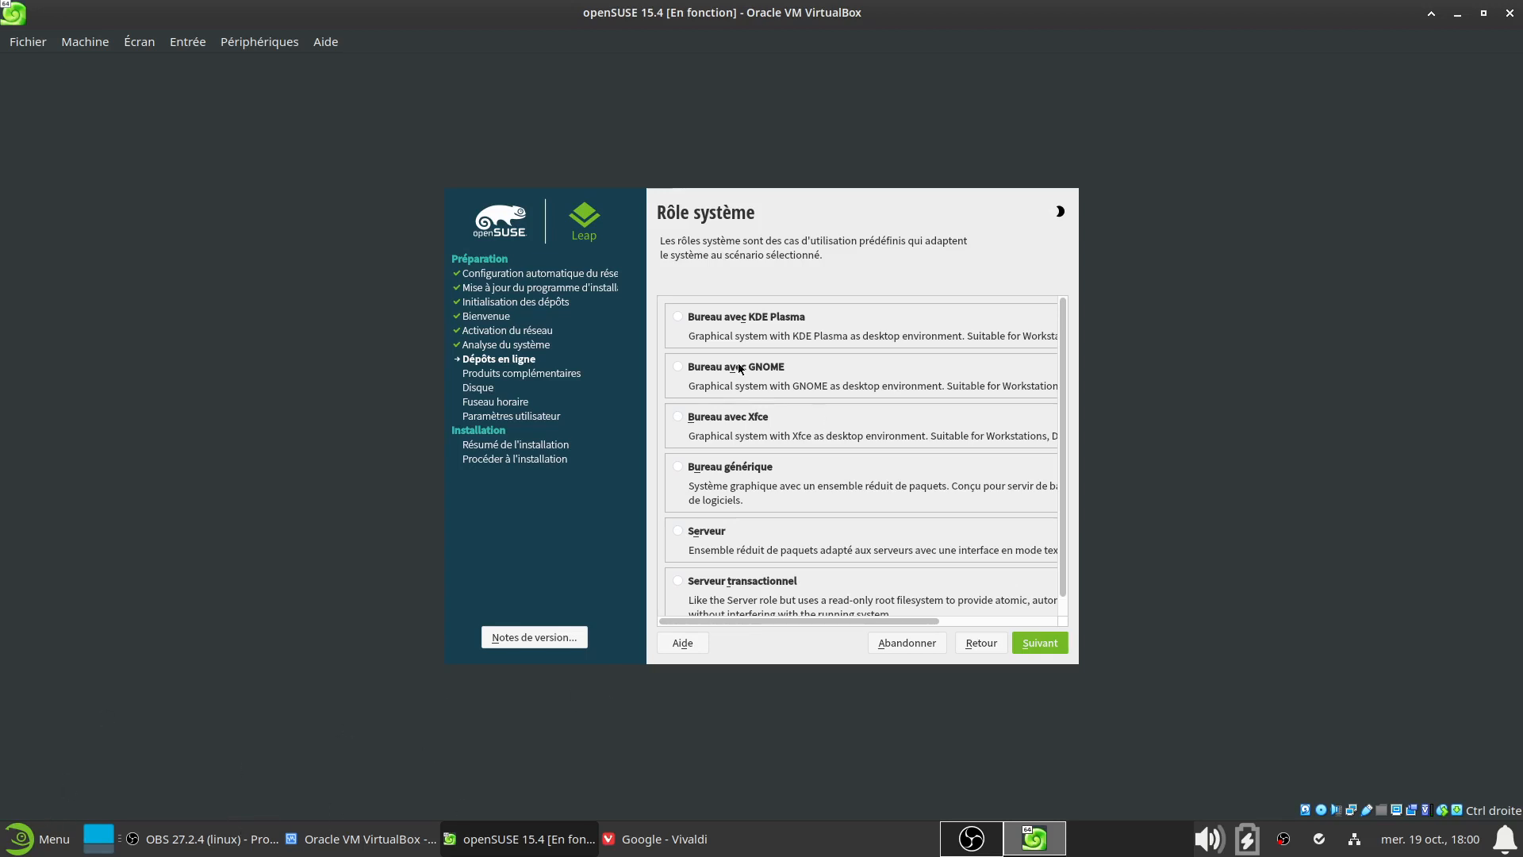
left_click(677, 367)
left_click(1053, 649)
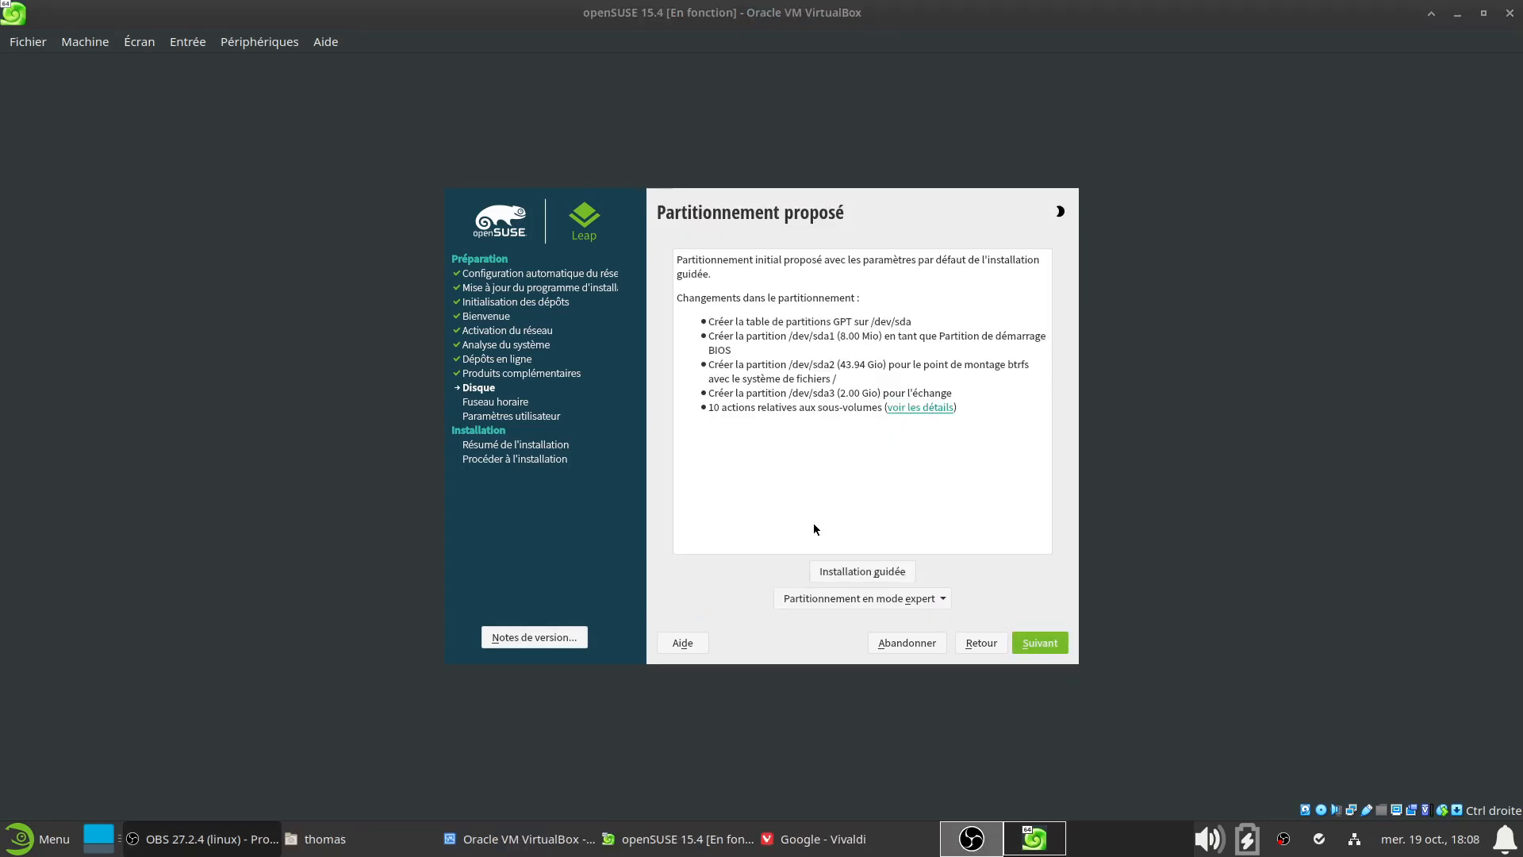
Open and cancel Installation guidée, then expand the Partitionnement en mode expert choices
left_click(874, 565)
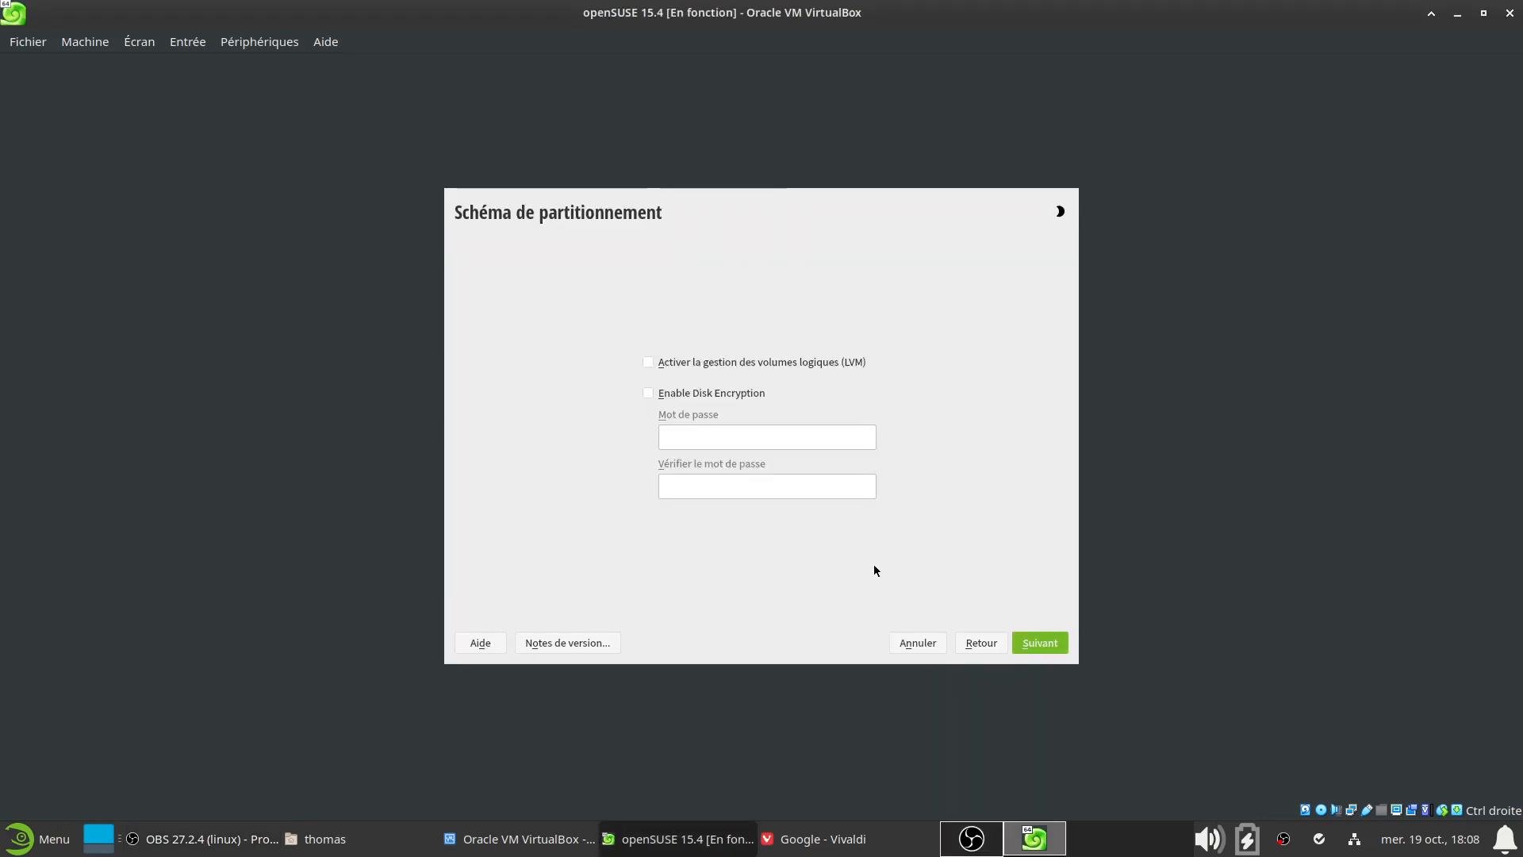
left_click(939, 640)
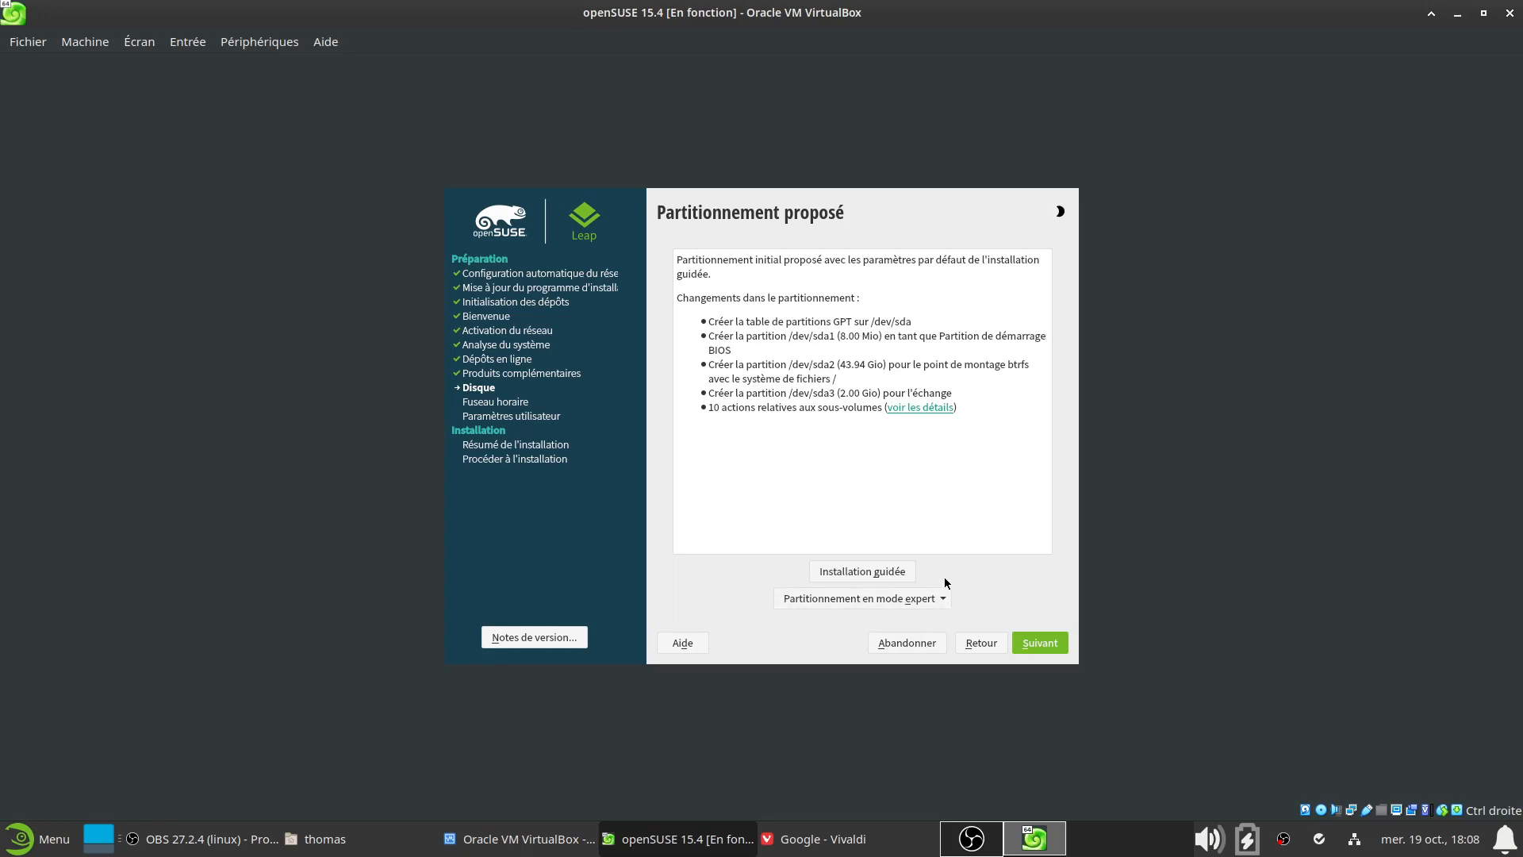
left_click(938, 602)
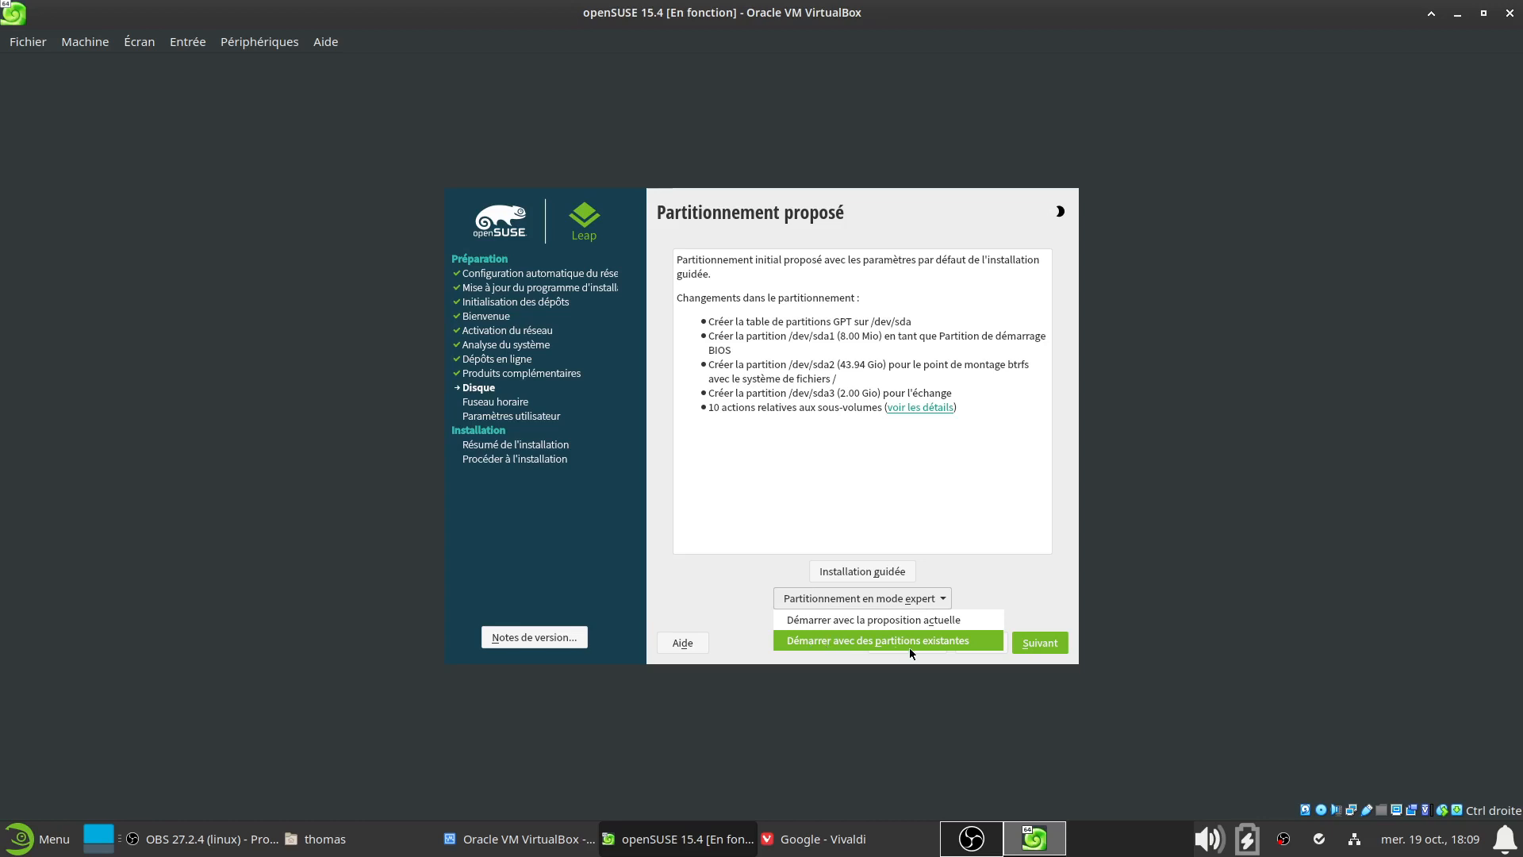
Start the expert partitioner from existing partitions and select sda under Disques durs
left_click(945, 640)
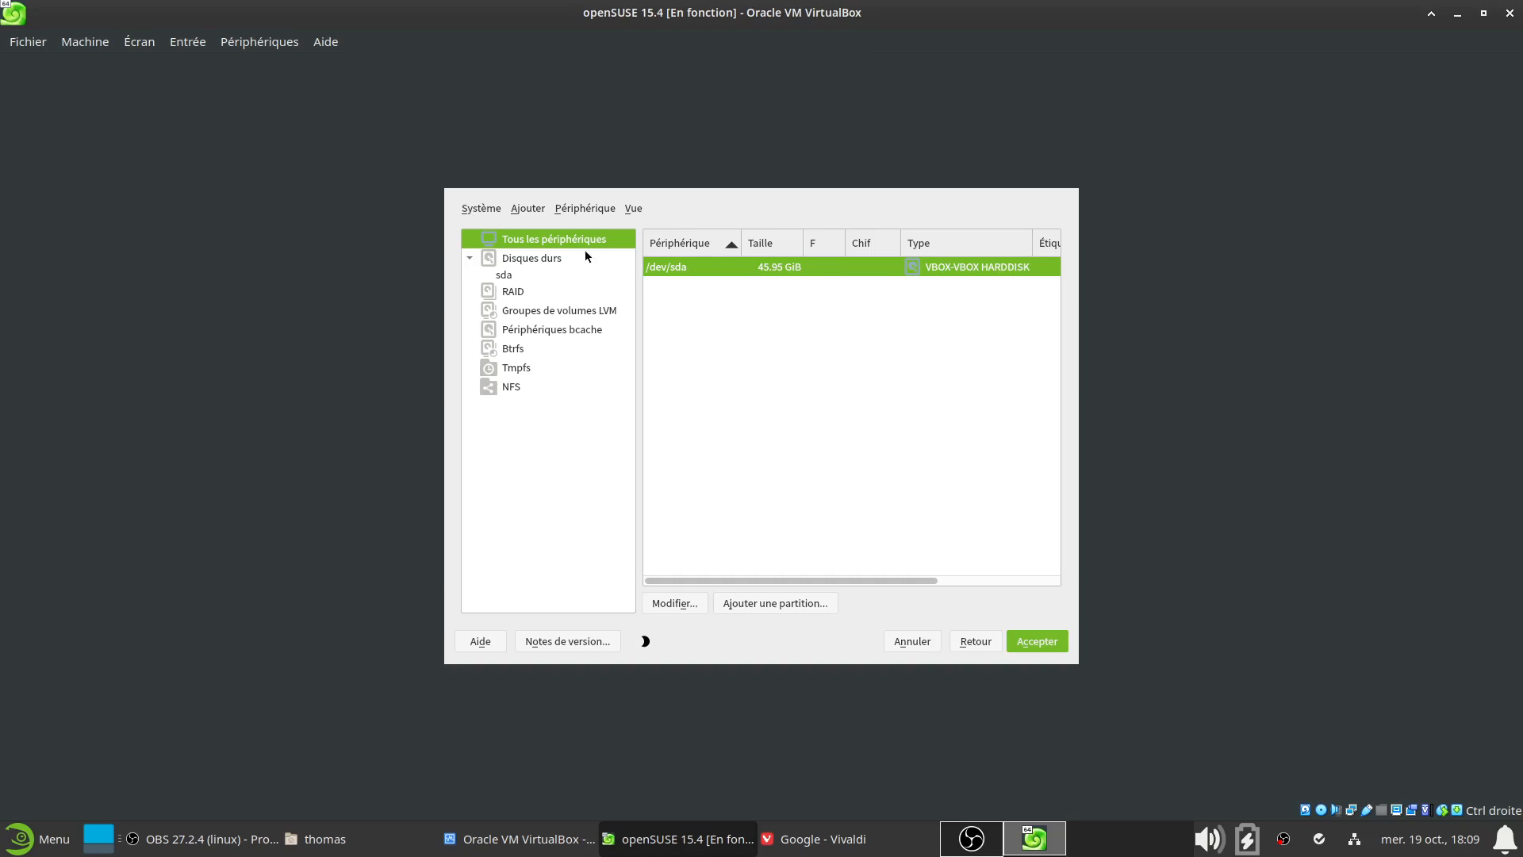
left_click(550, 260)
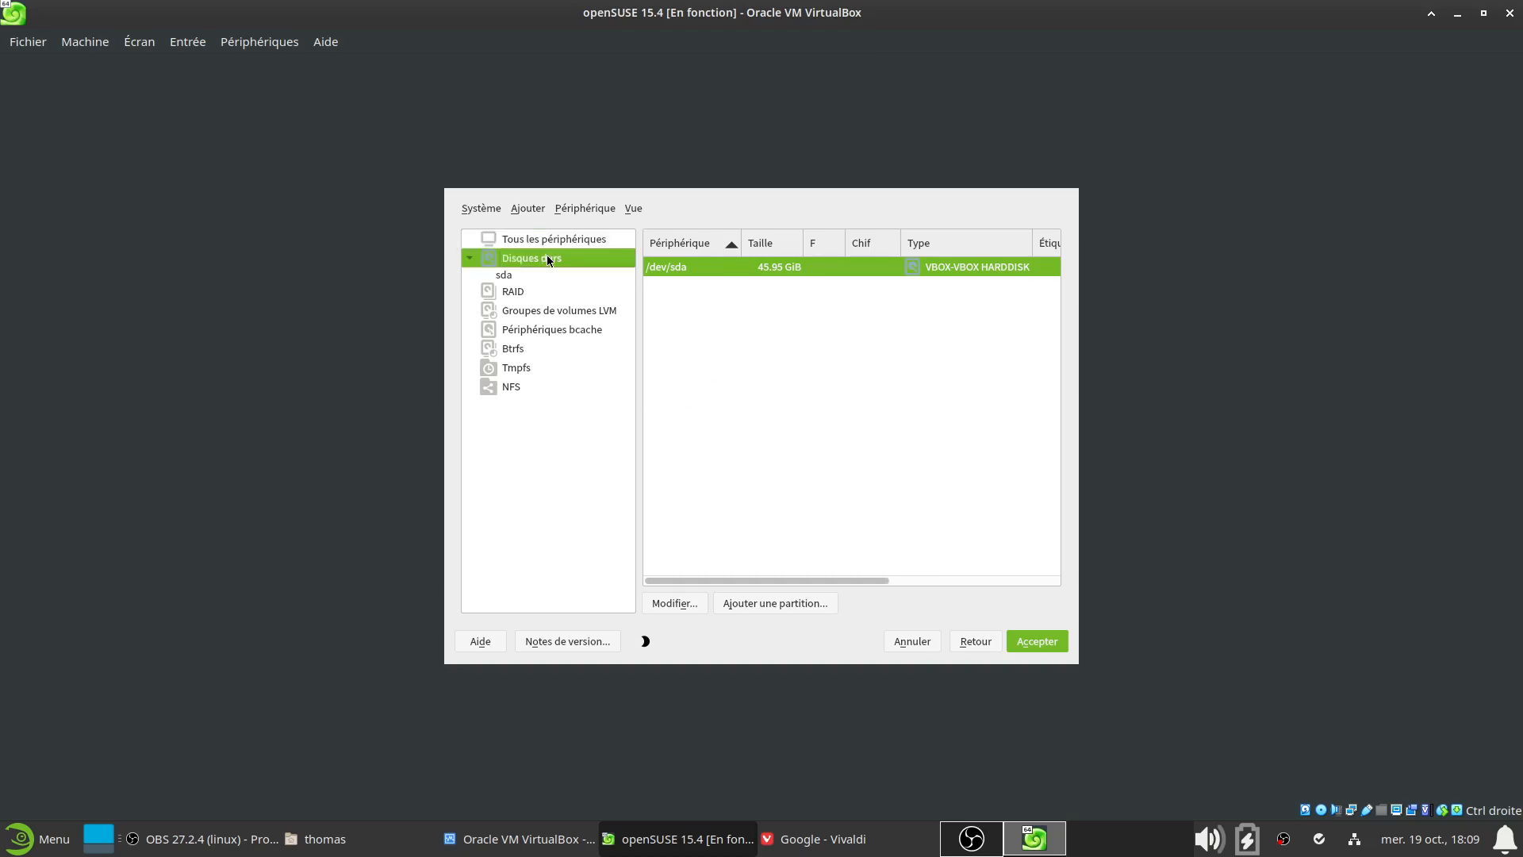
left_click(524, 276)
Add a 500mb partition with the EFI boot role, FAT file system, mounted at /boot/efi
left_click(775, 603)
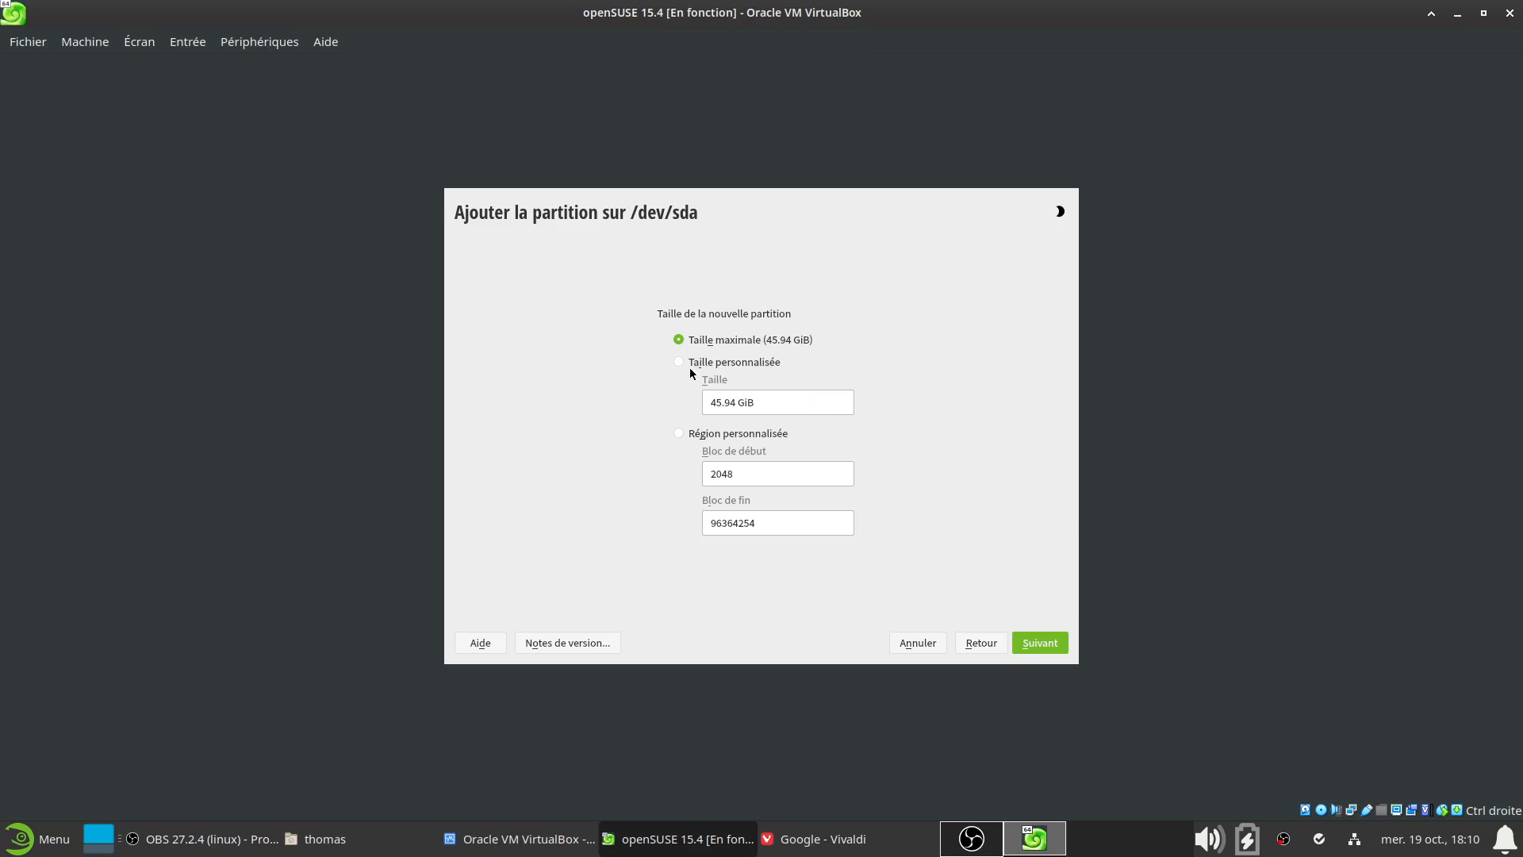
triple_click(776, 407)
type("500mb")
left_click(1054, 644)
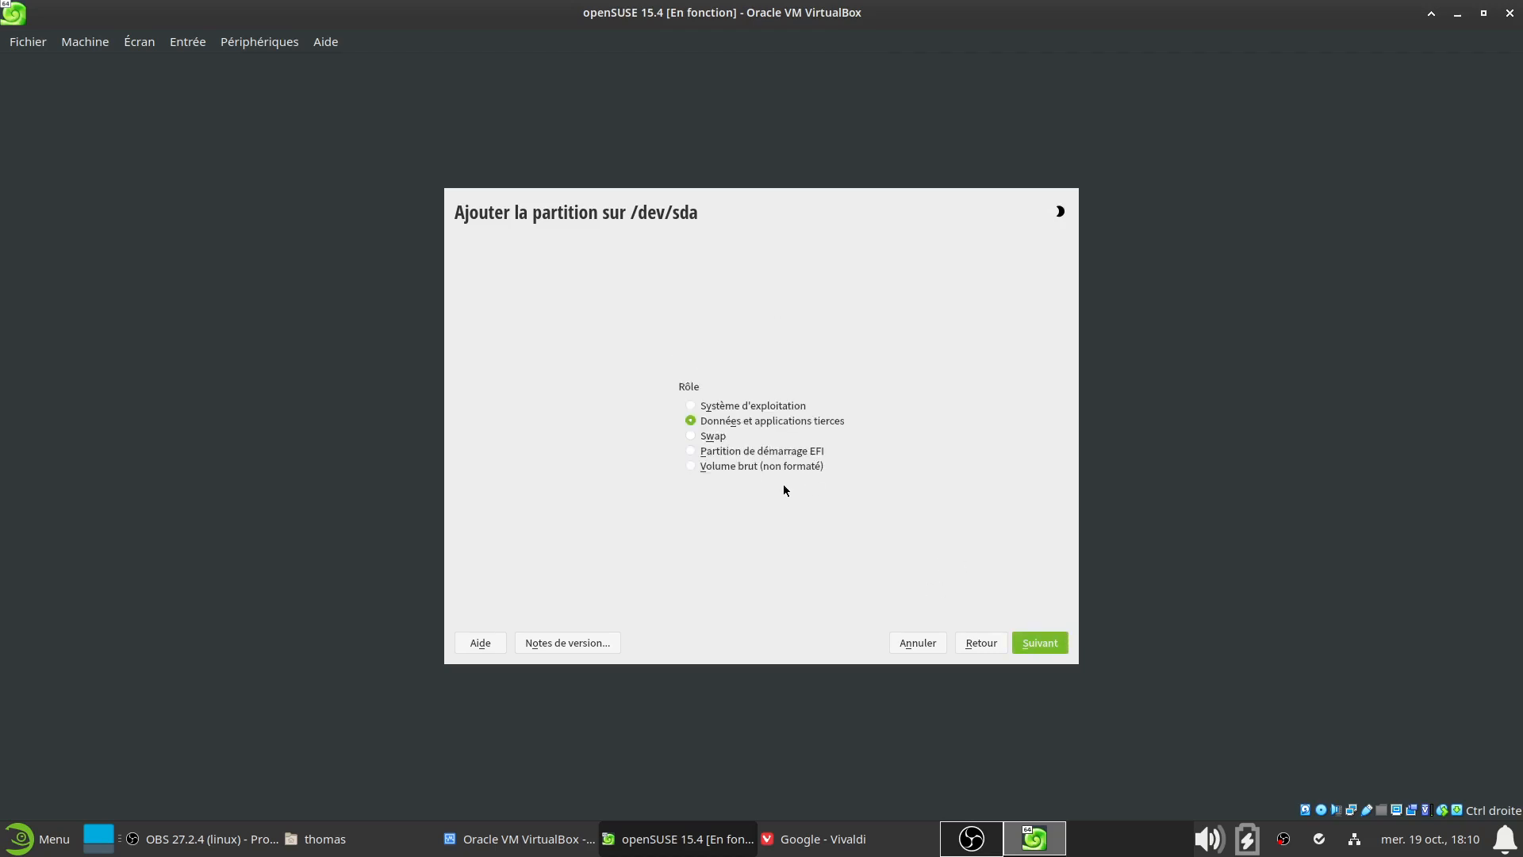
left_click(691, 451)
left_click(1054, 643)
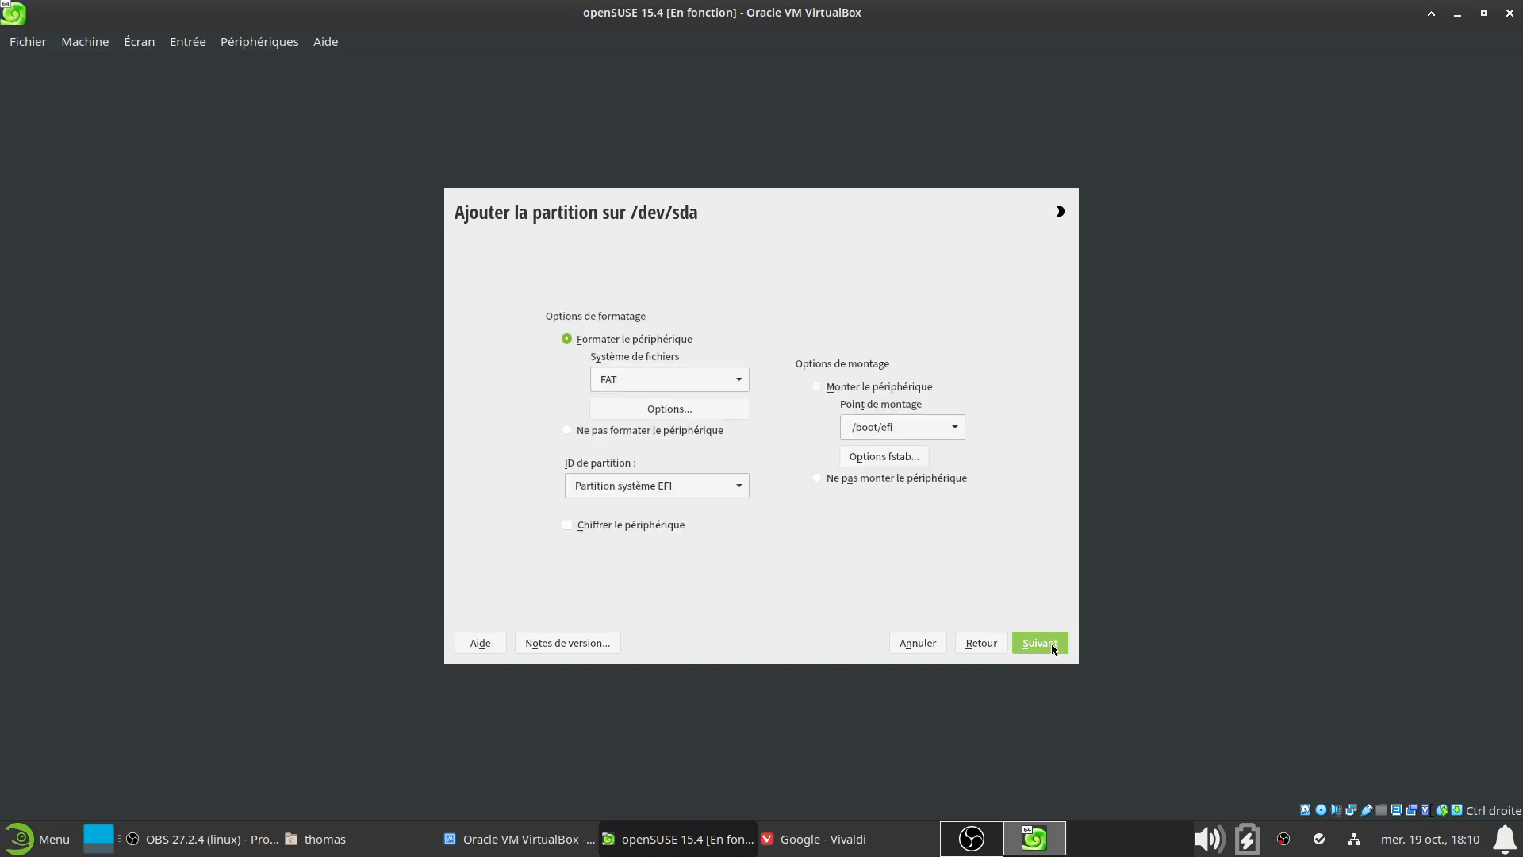
left_click(703, 381)
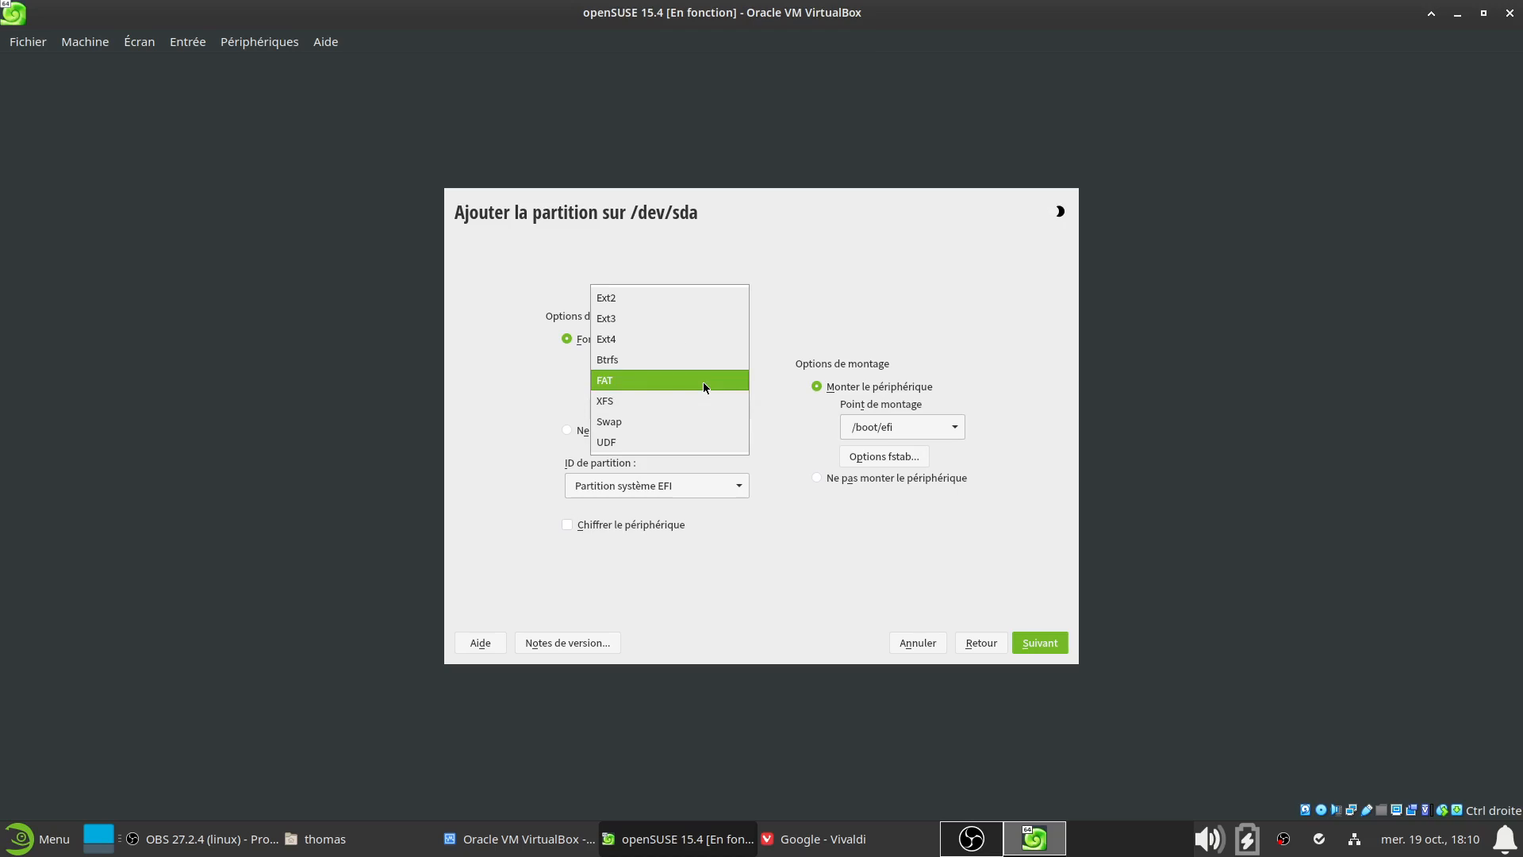
left_click(656, 379)
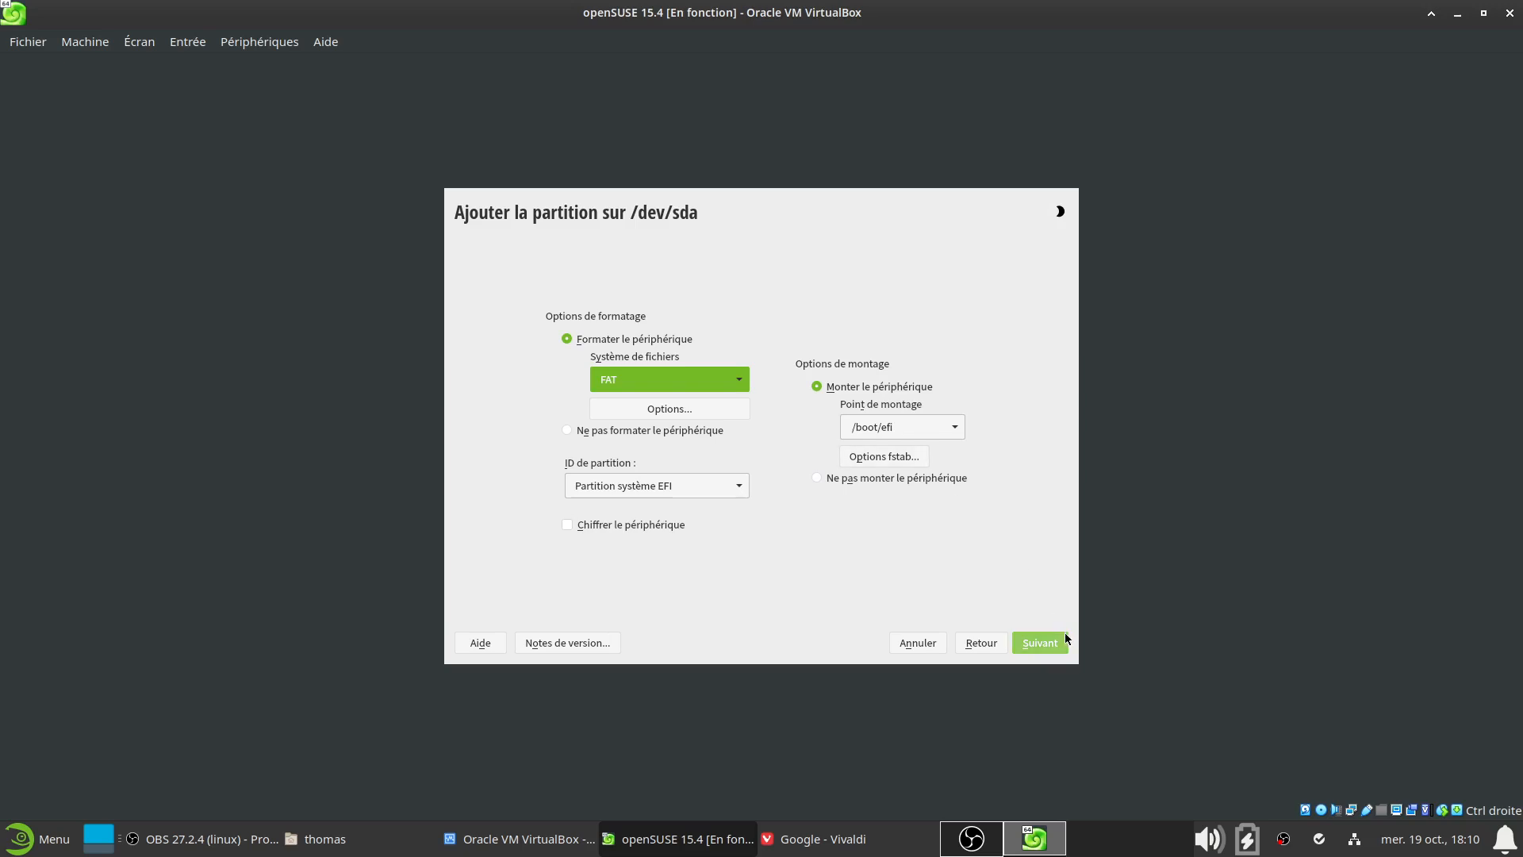
left_click(1040, 641)
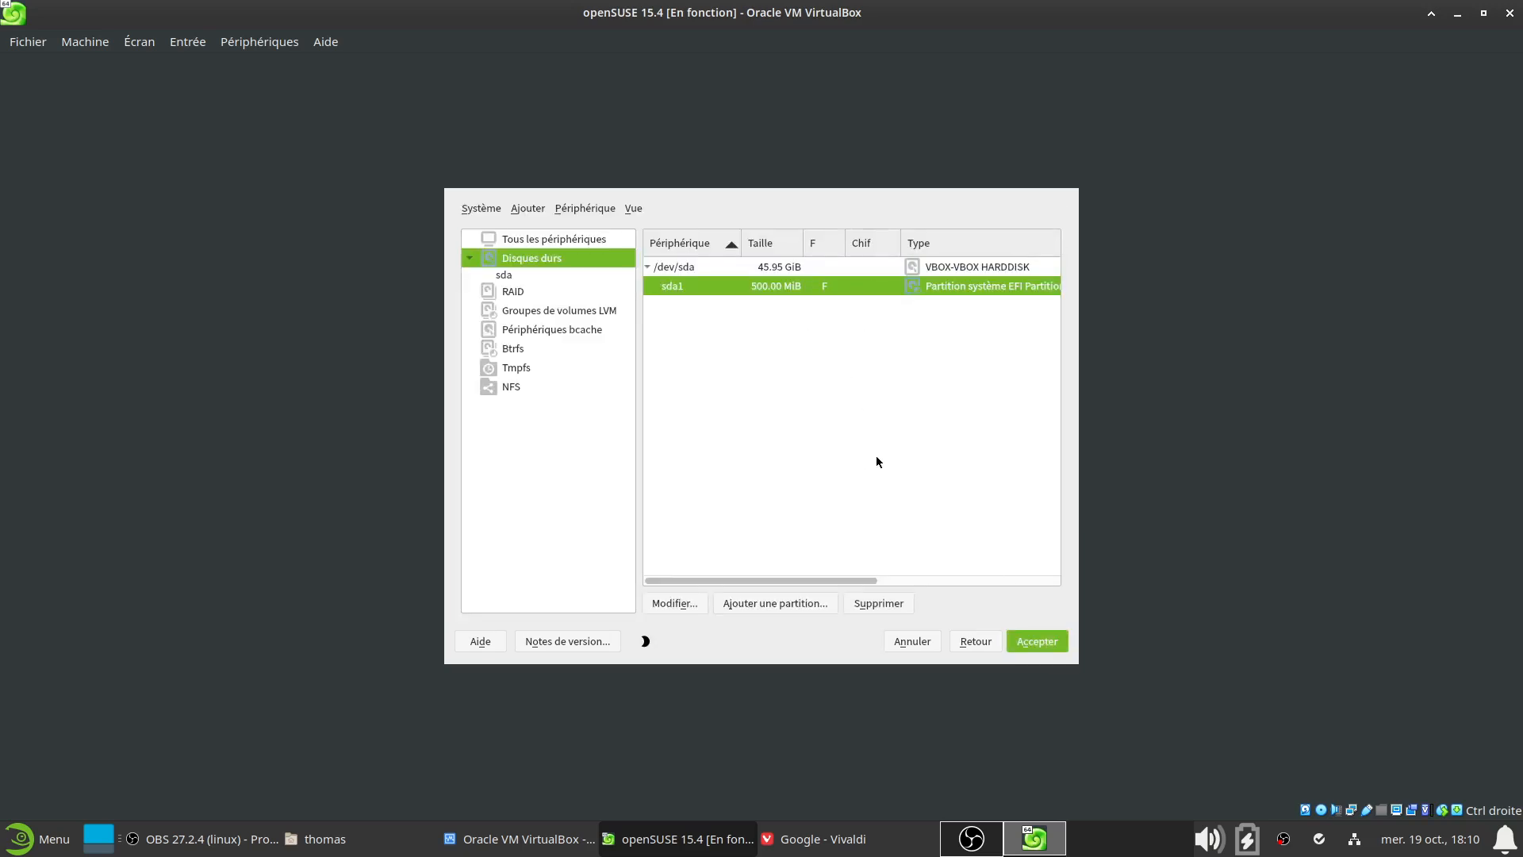
Add a custom-size 4gb partition with the Swap role and Swap file system
left_click(775, 607)
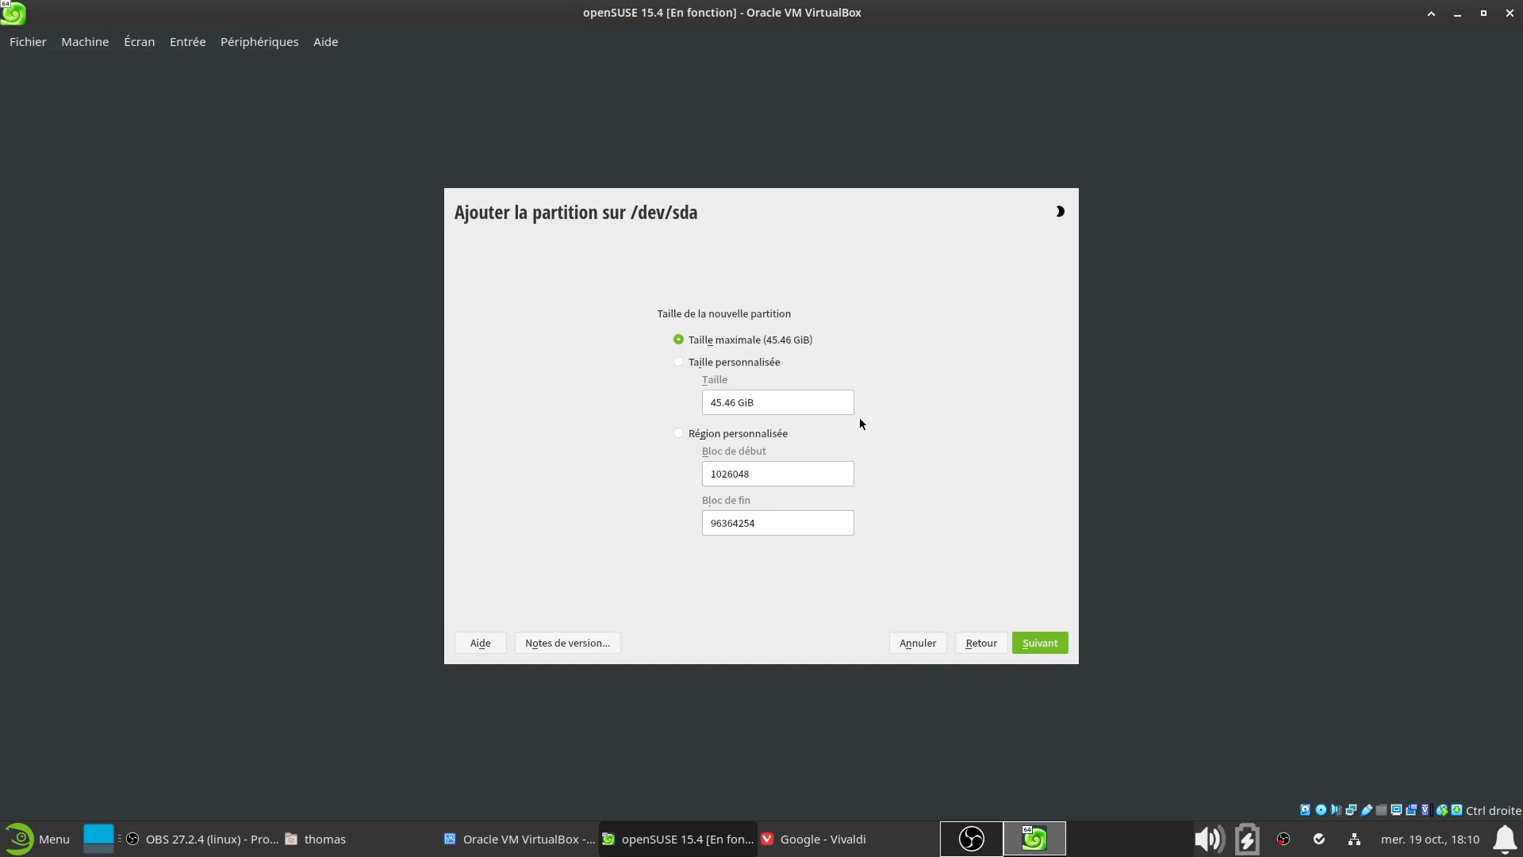
left_click(706, 362)
left_click_drag(793, 404, 618, 401)
type("4gb")
key("BackSpace")
key("BackSpace")
type("gb")
left_click(1045, 644)
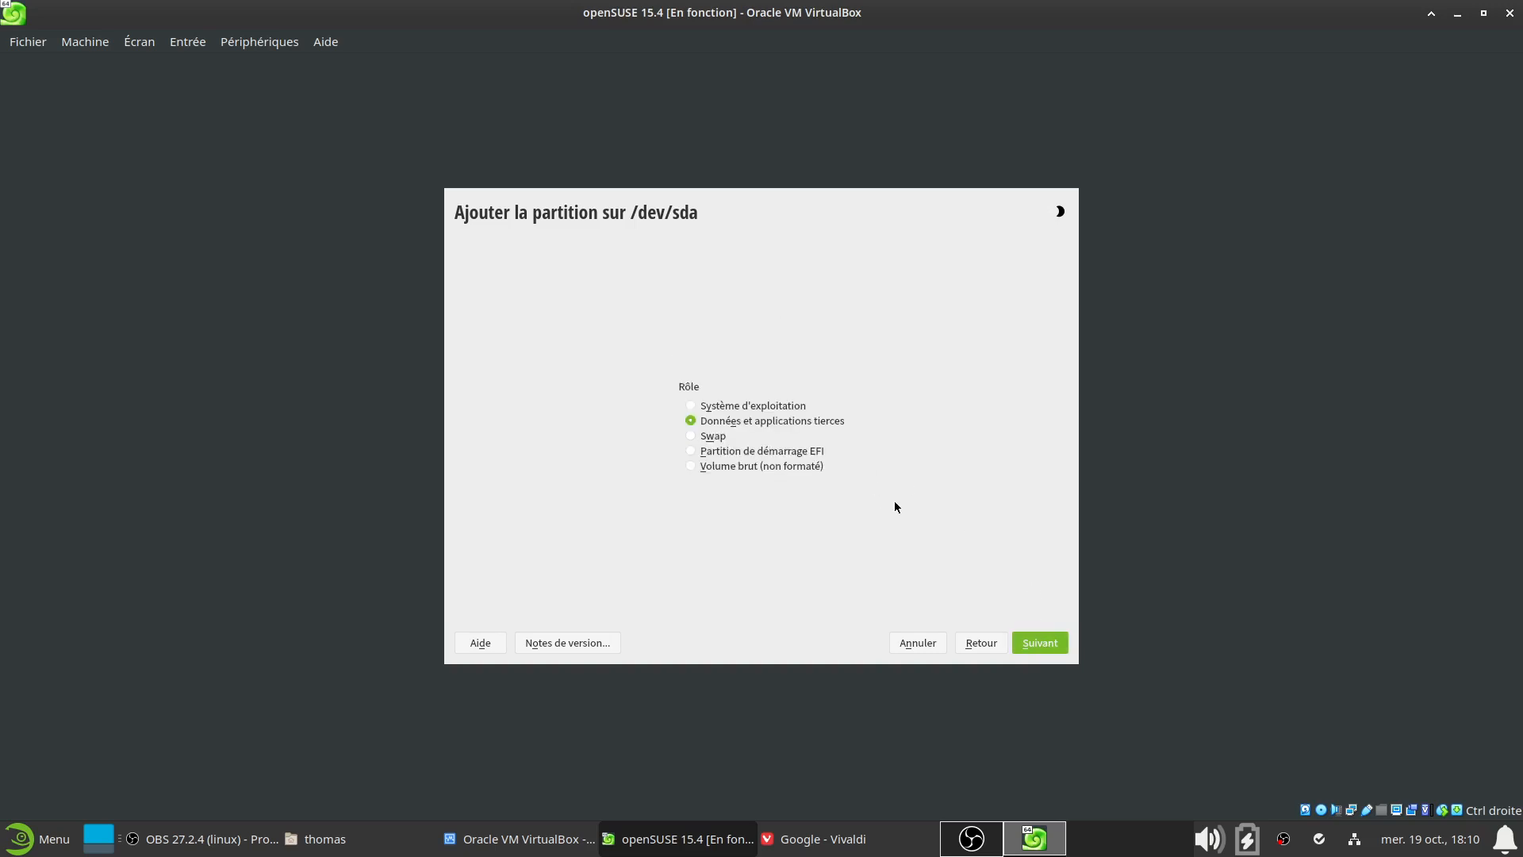
left_click(691, 437)
left_click(1044, 645)
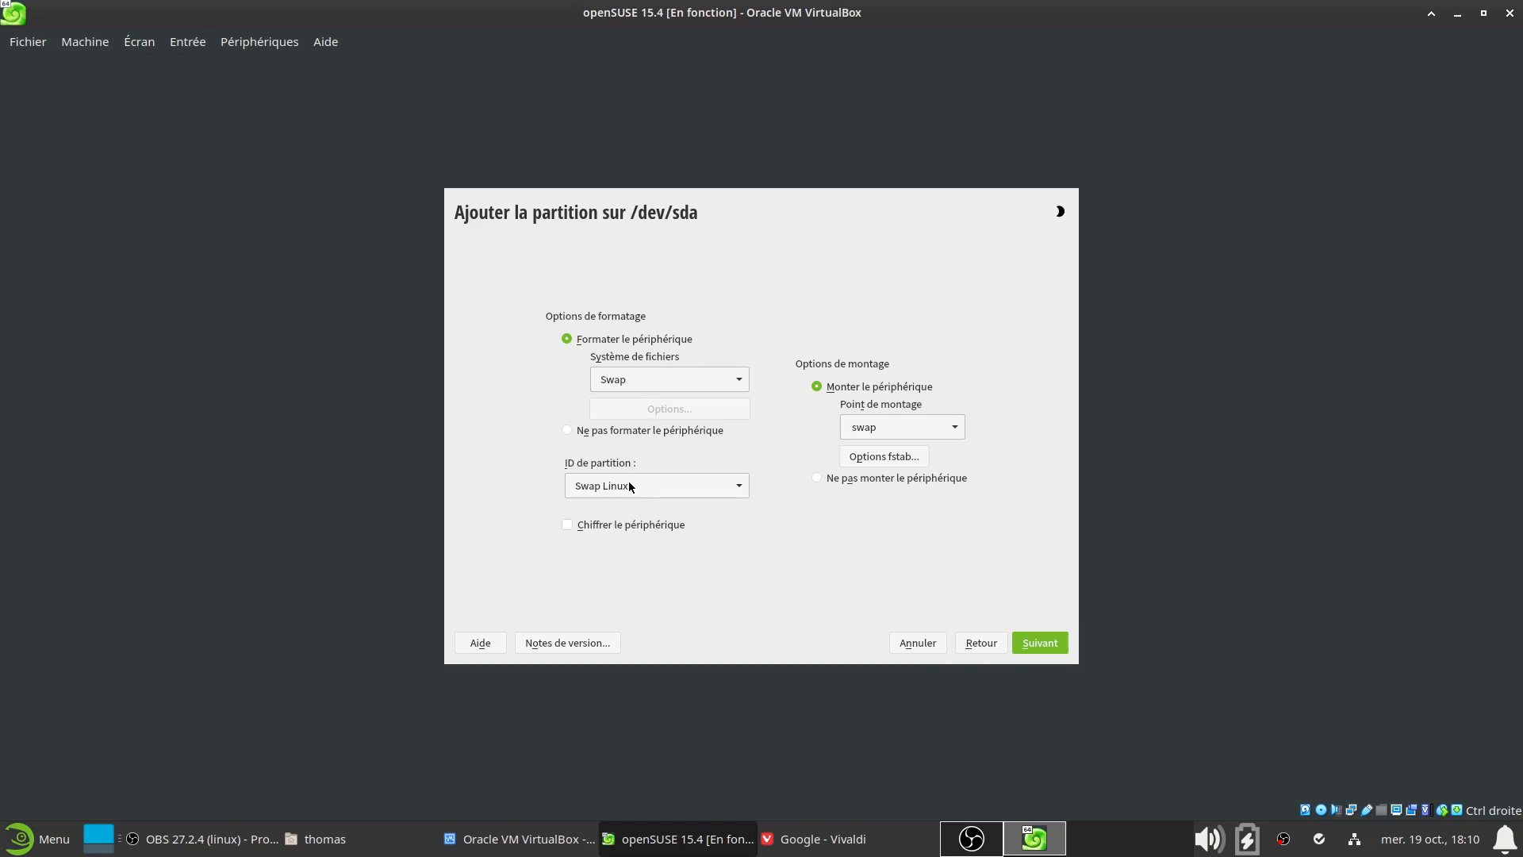
left_click(1044, 644)
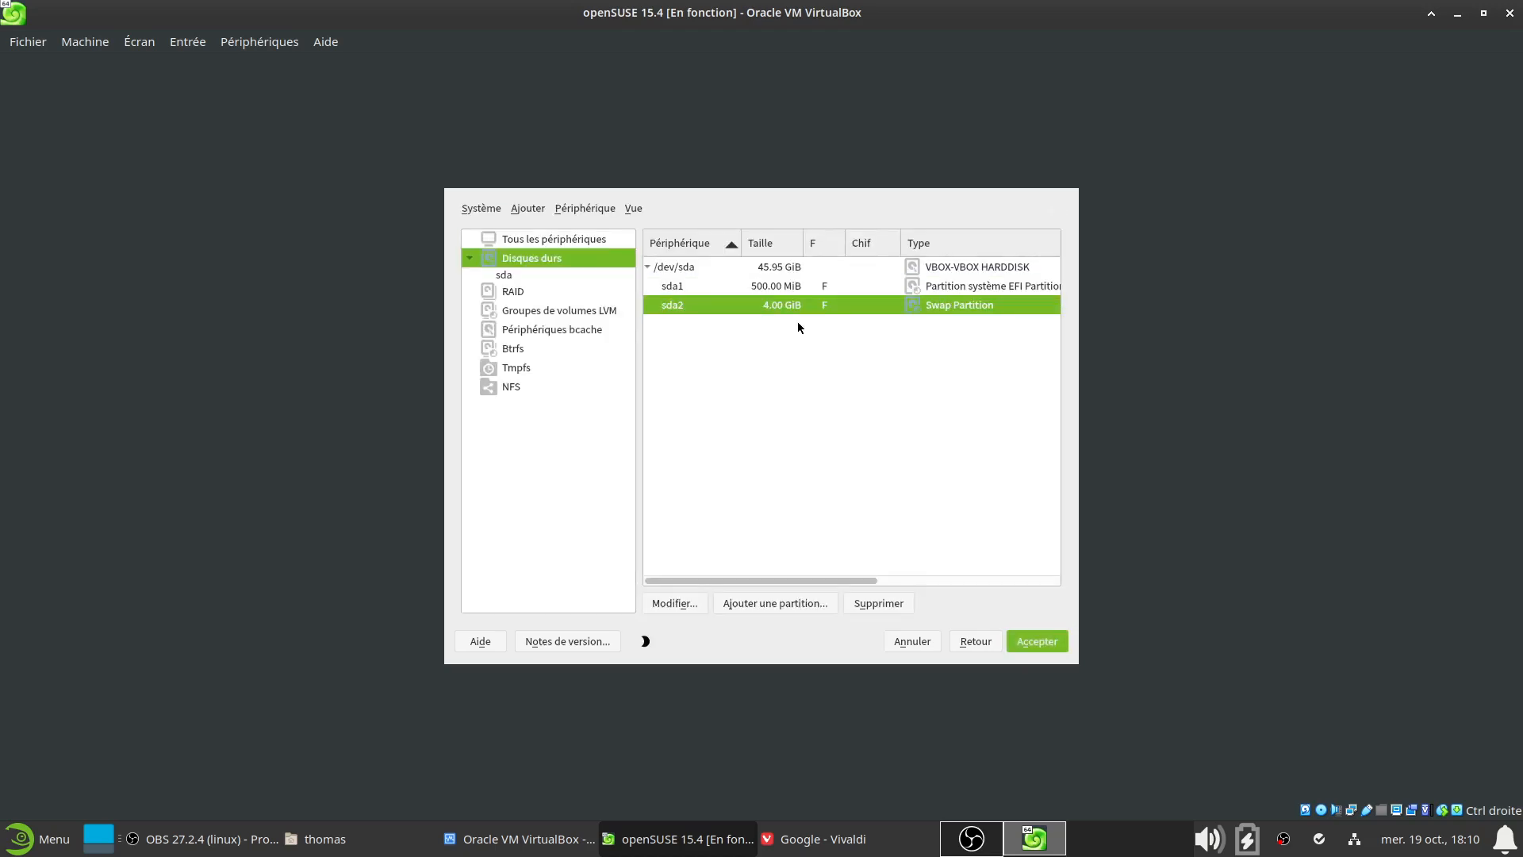
left_click(789, 292)
left_click(791, 308)
left_click(779, 269)
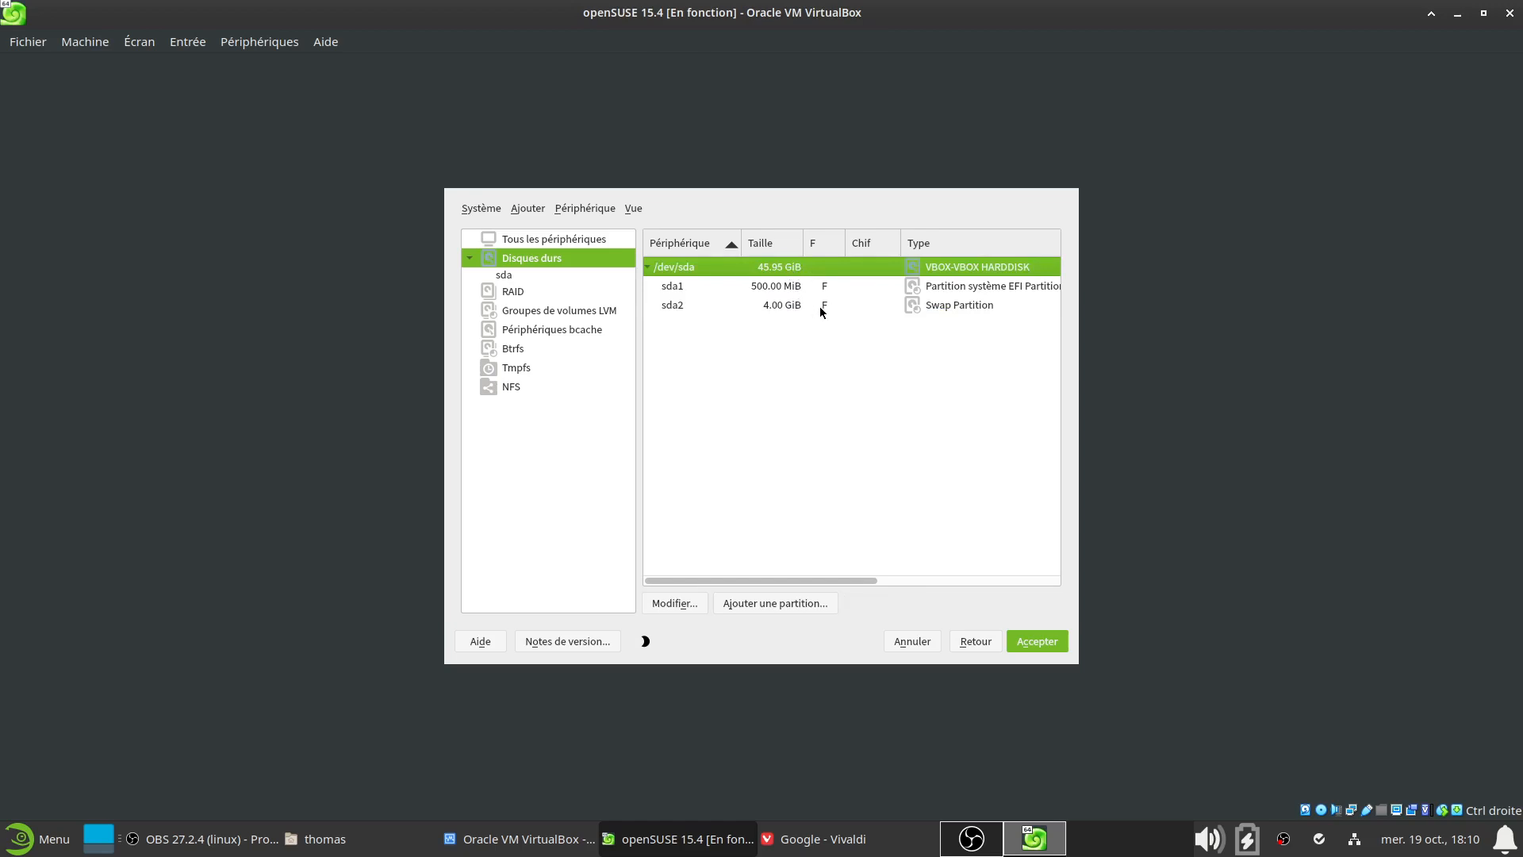
left_click(790, 307)
left_click(781, 269)
left_click(783, 606)
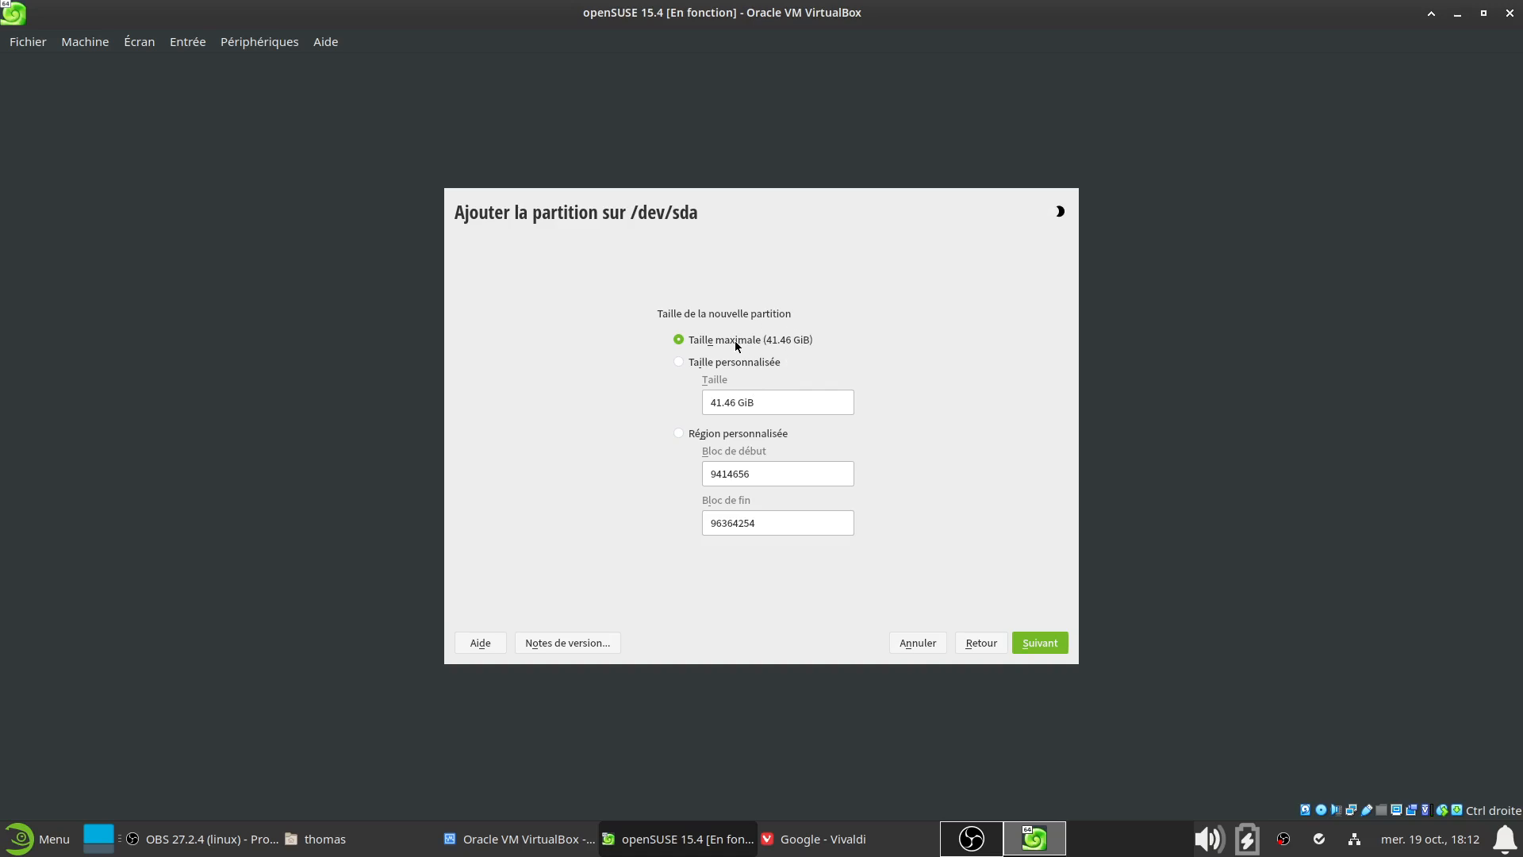
left_click(1043, 644)
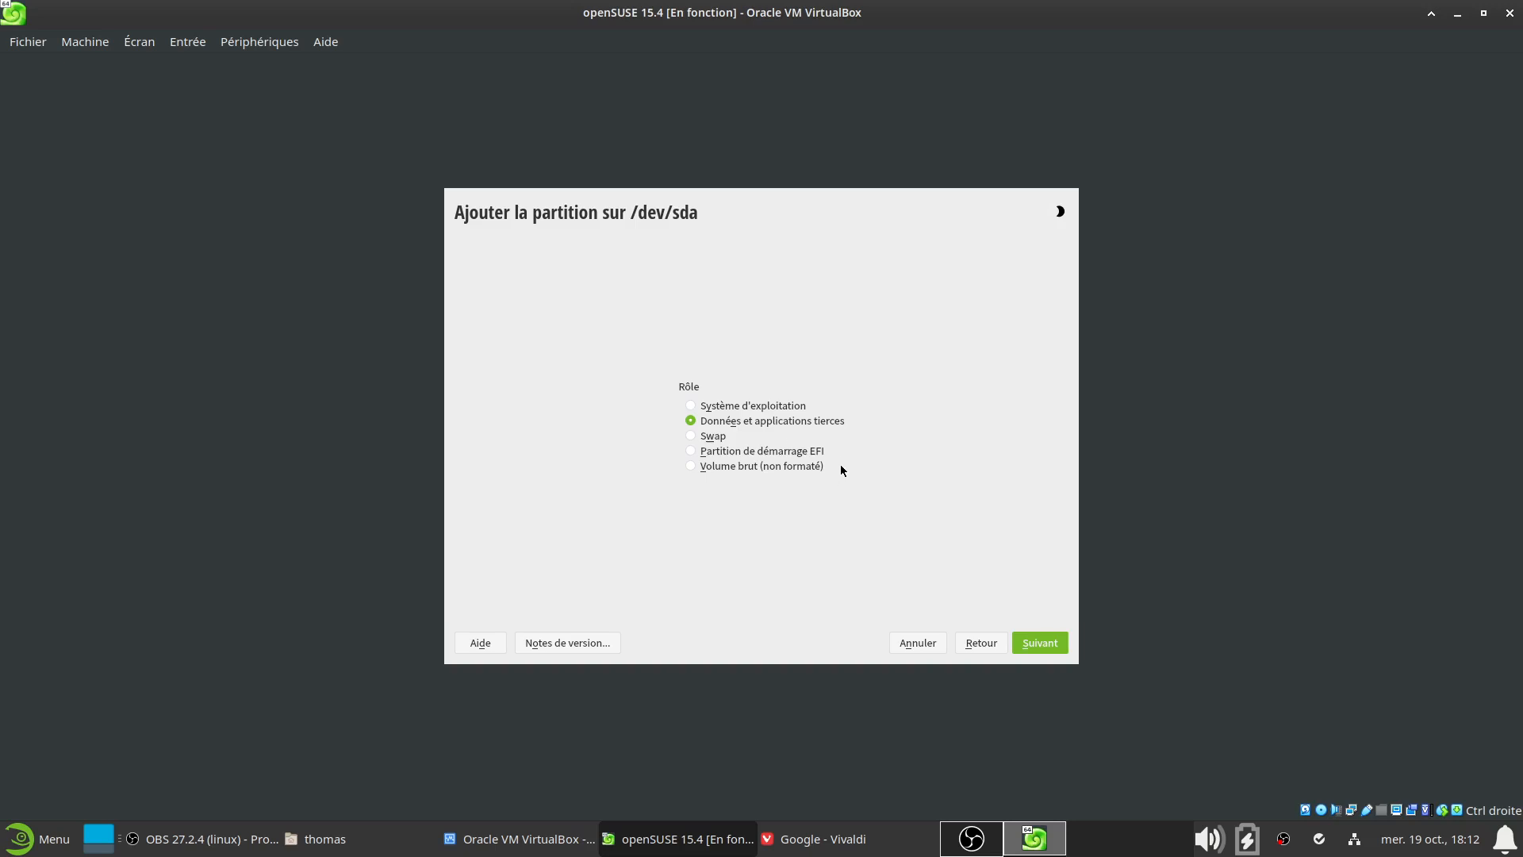
left_click(691, 406)
left_click(1053, 645)
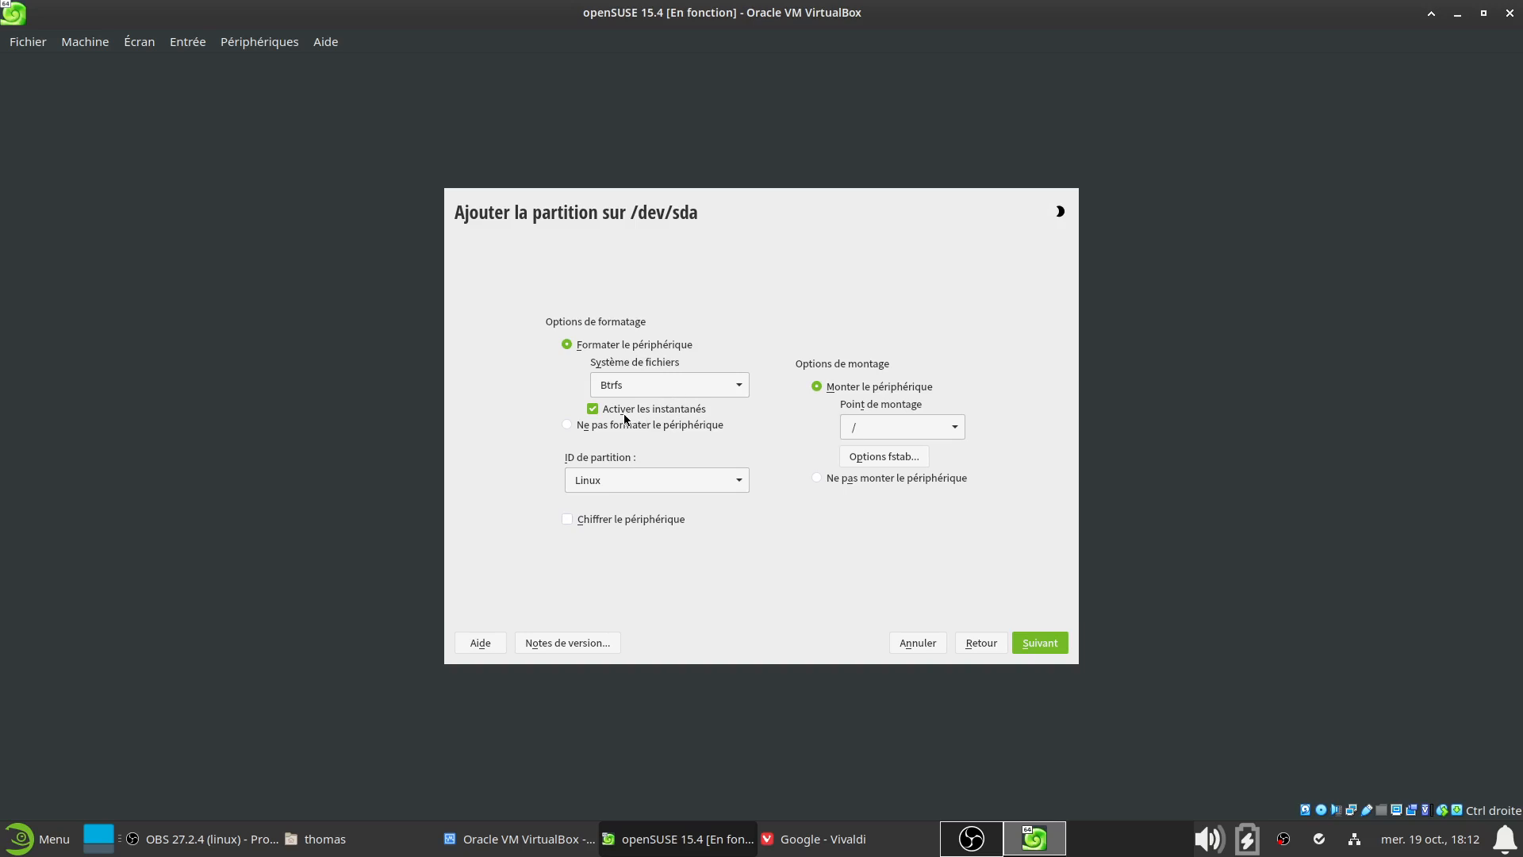
left_click(724, 385)
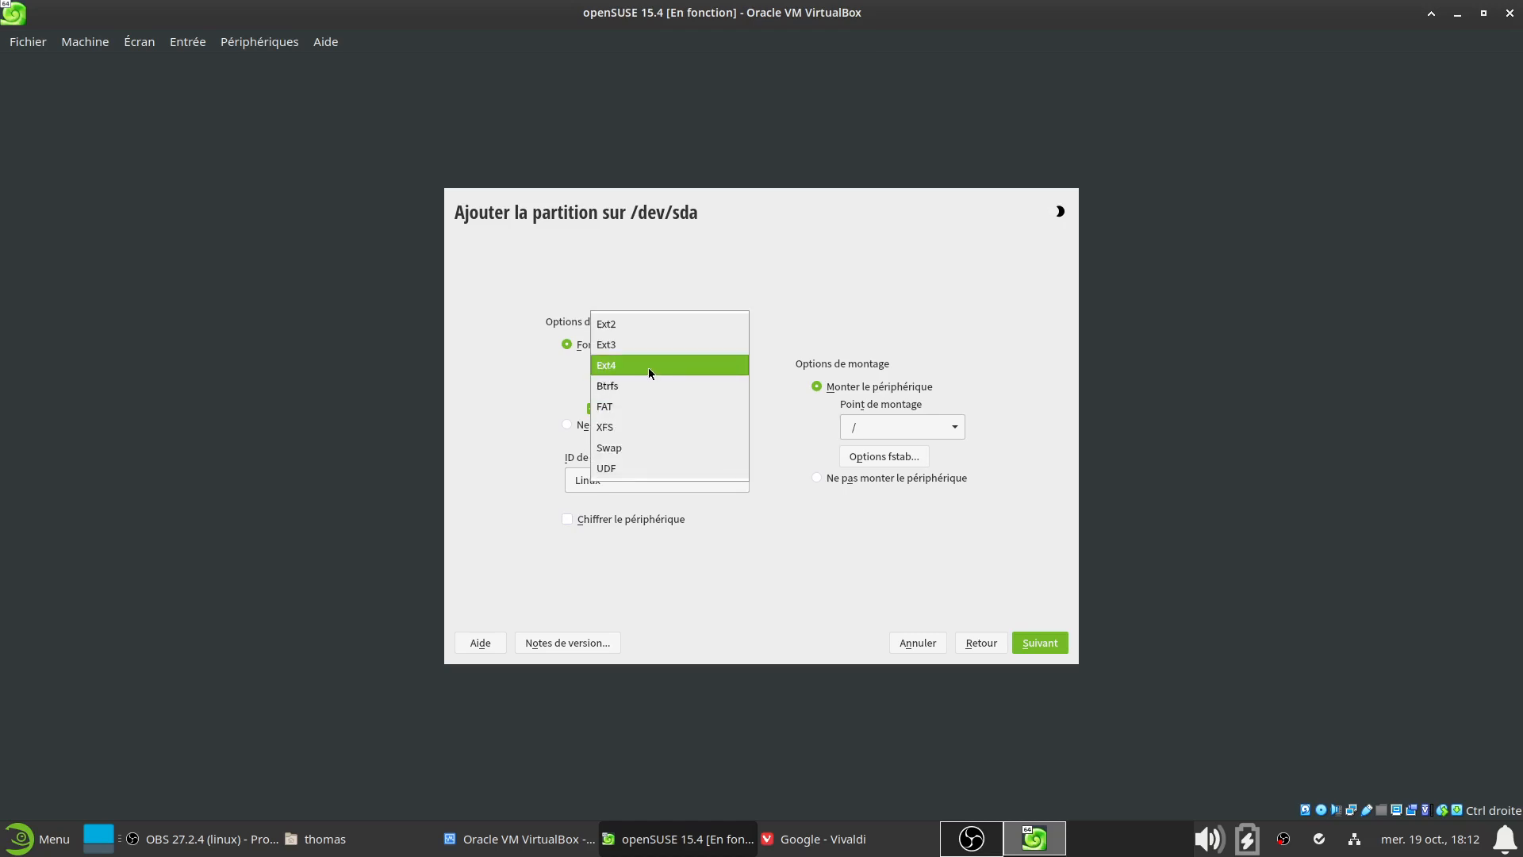
left_click(893, 520)
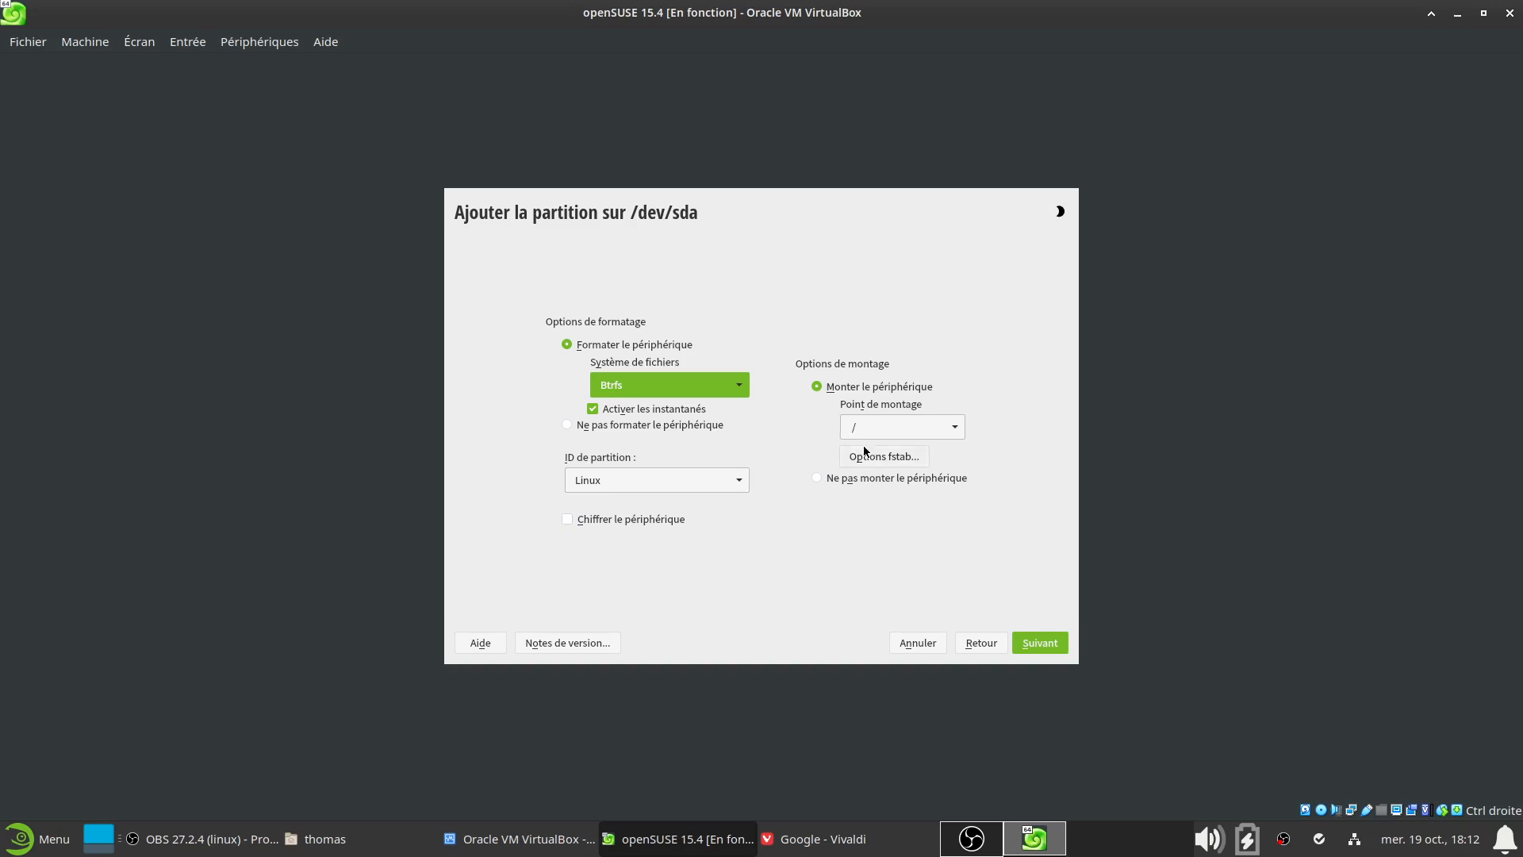
left_click(952, 428)
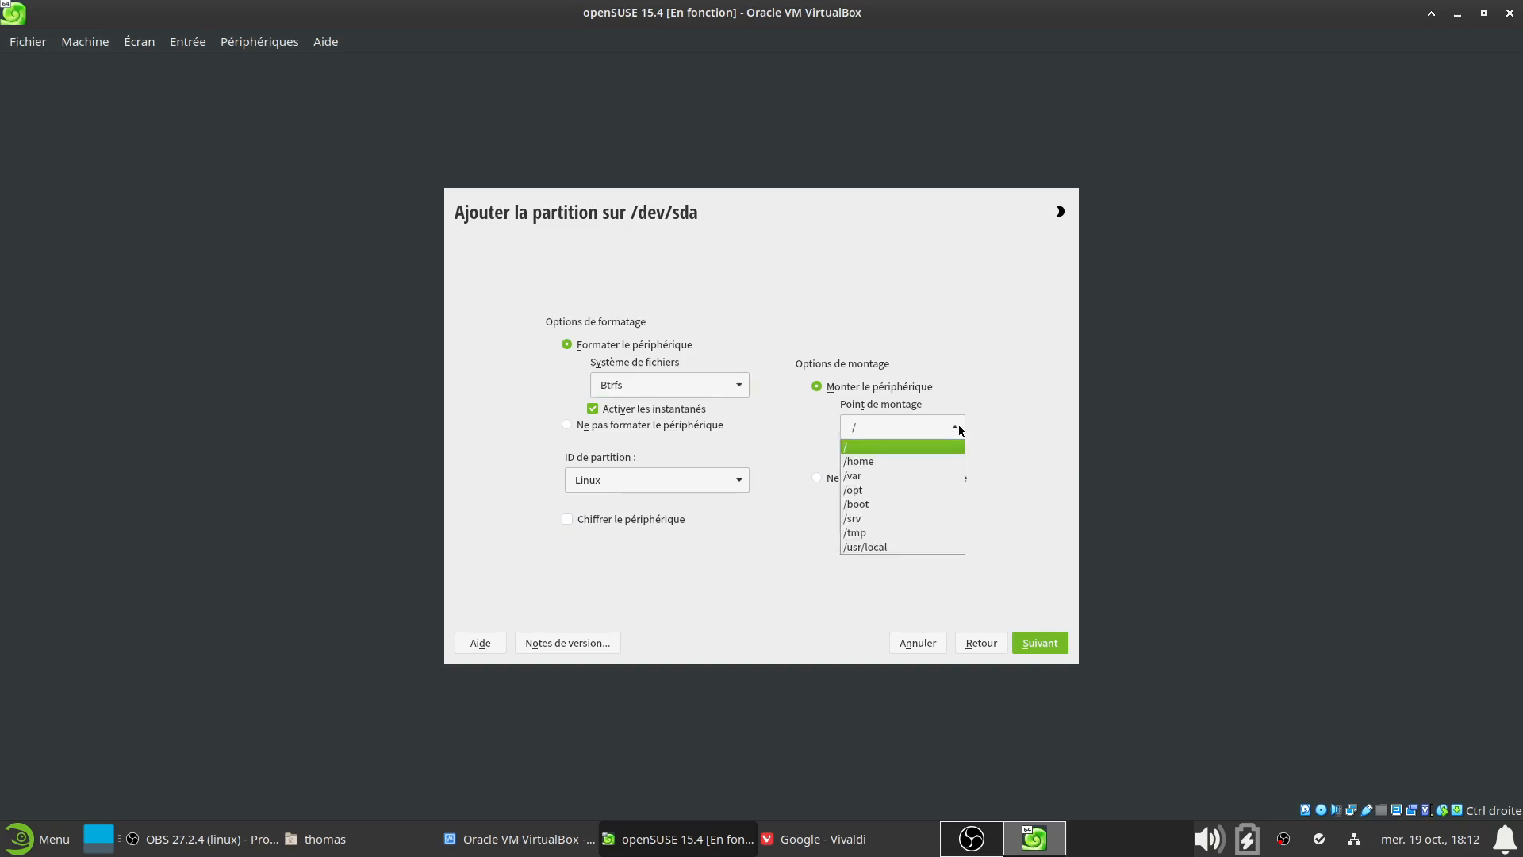
left_click(886, 448)
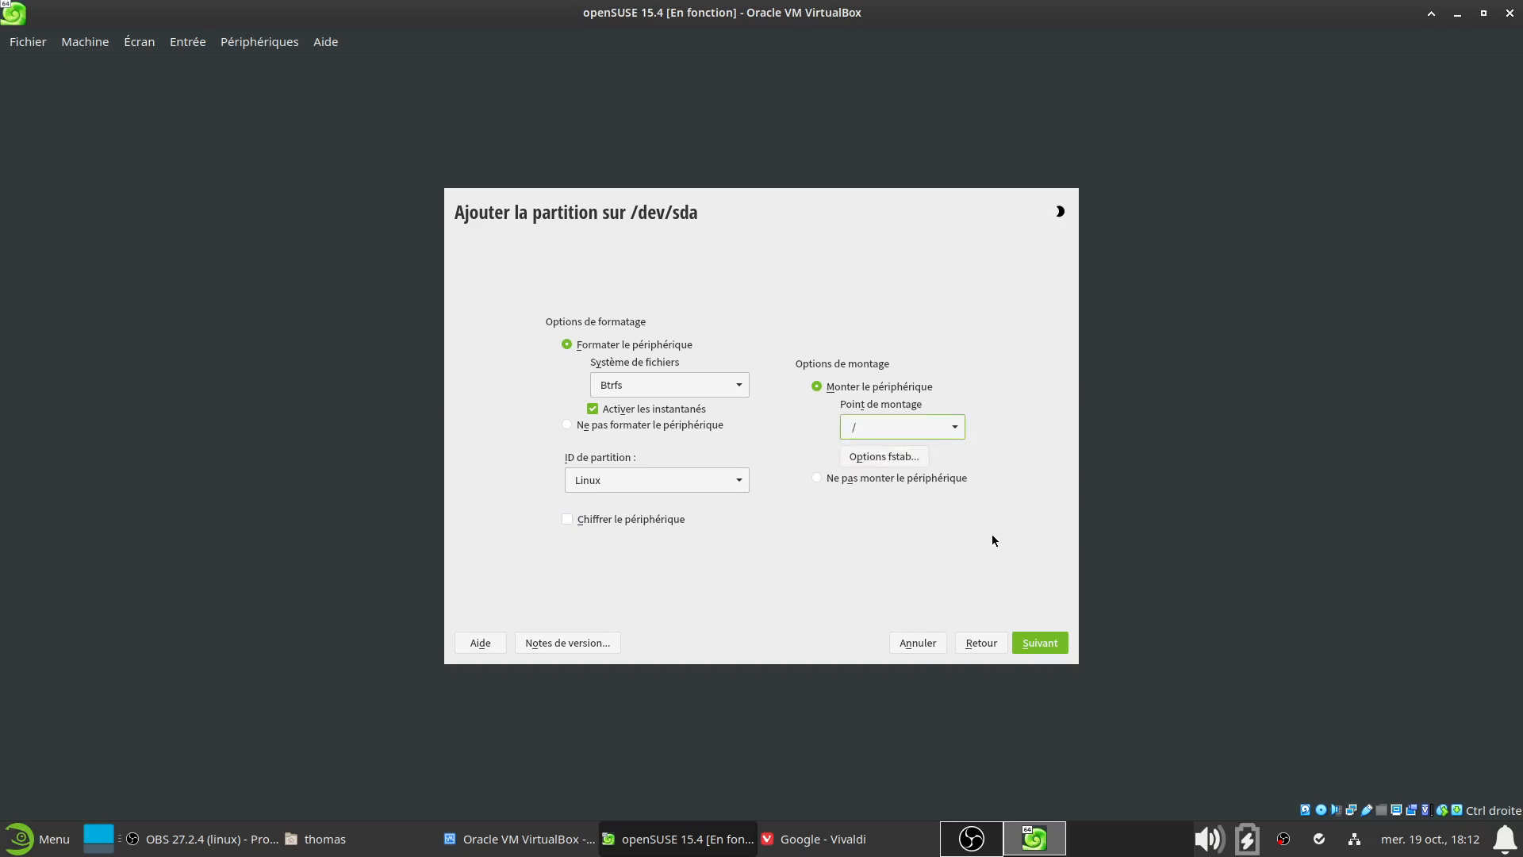
left_click(955, 431)
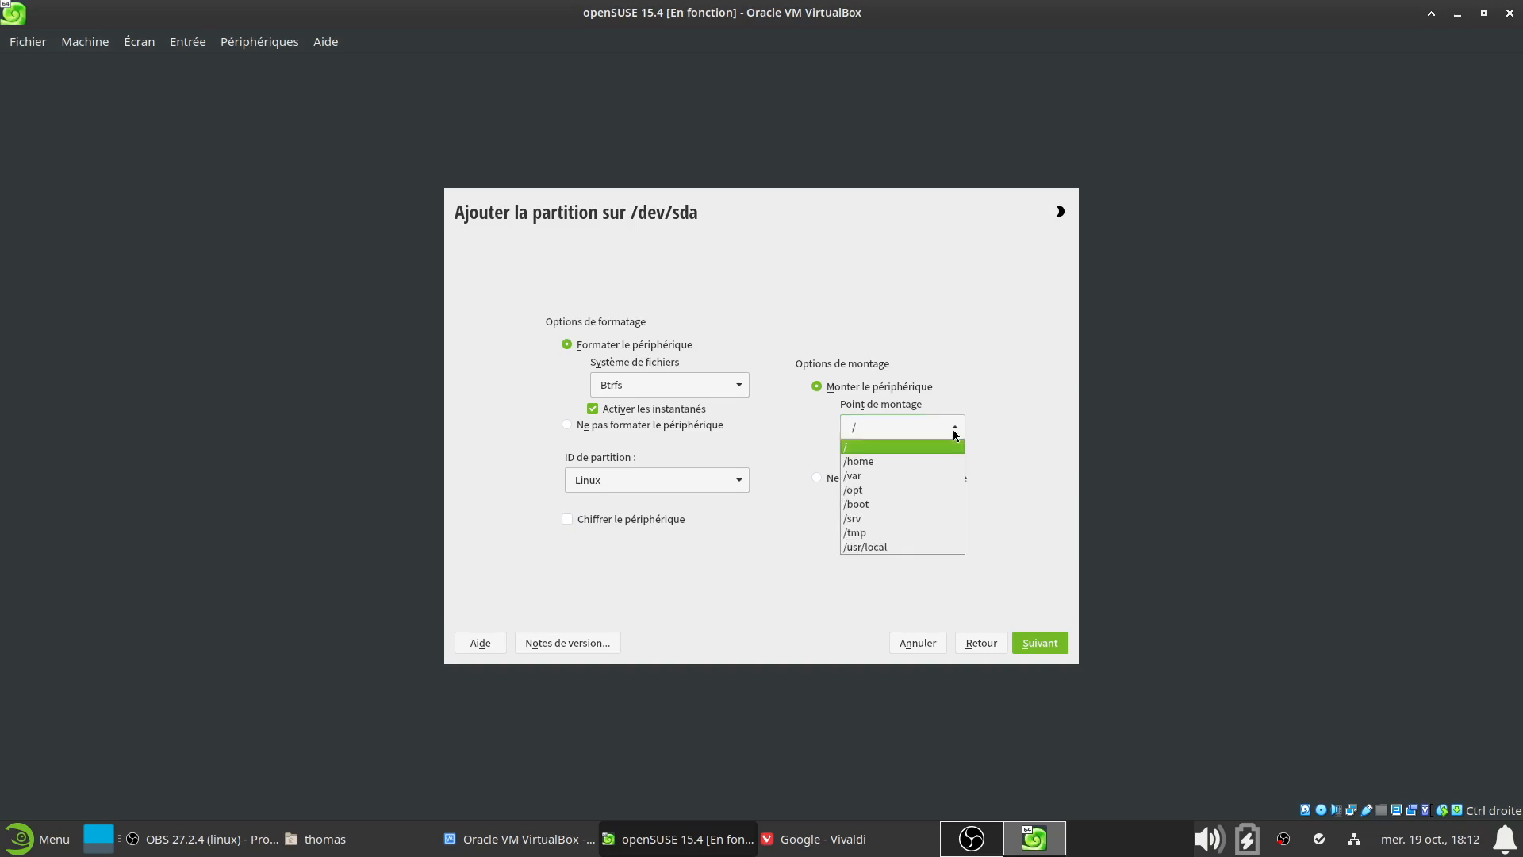
left_click(894, 353)
left_click(978, 641)
Back out of the root partition and dismiss the missing-root-mount error
left_click(977, 642)
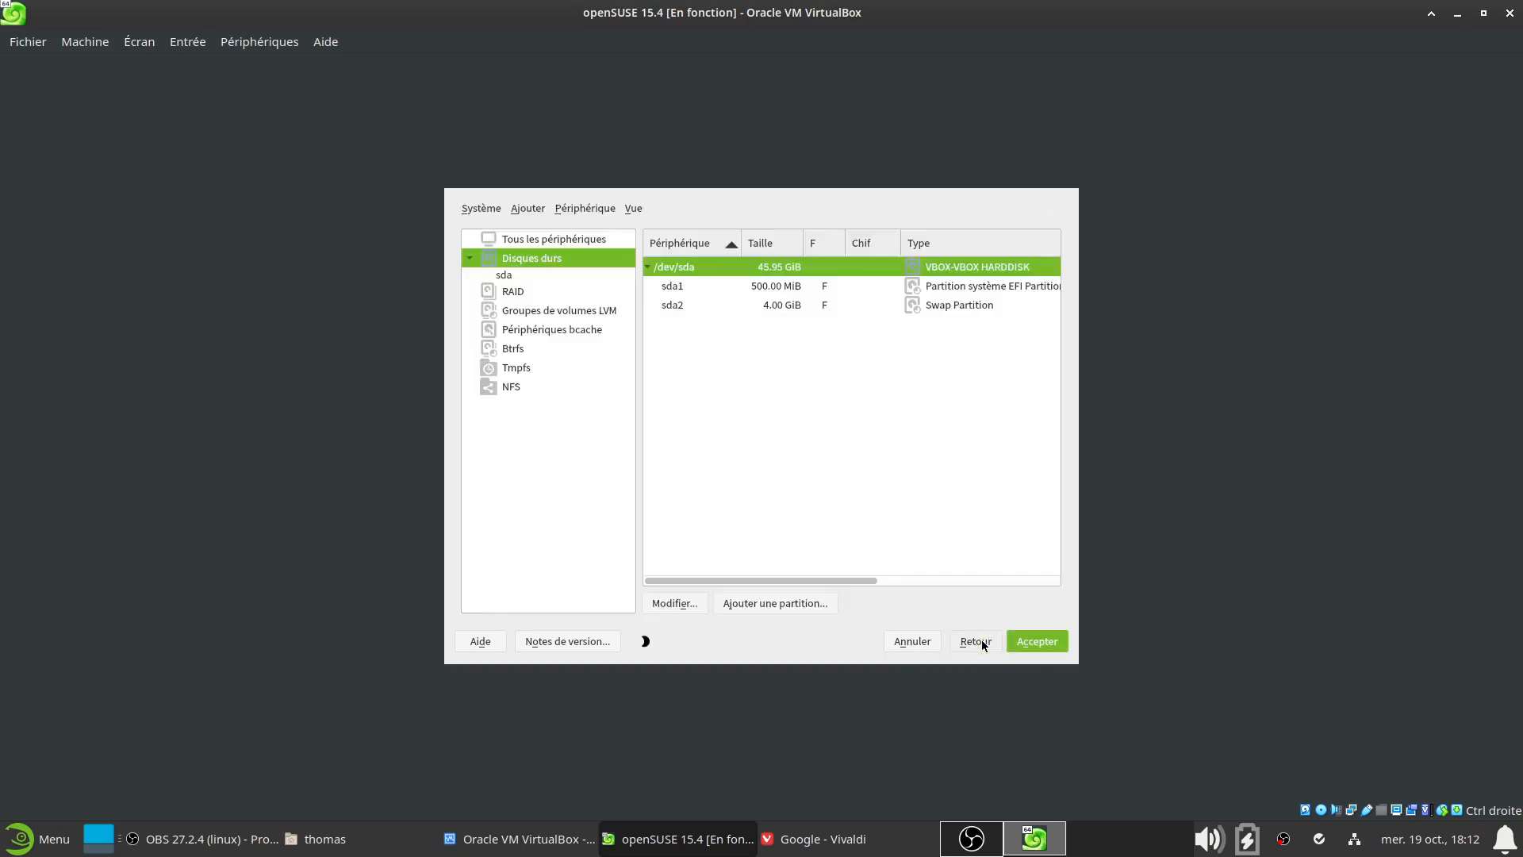
left_click(1026, 641)
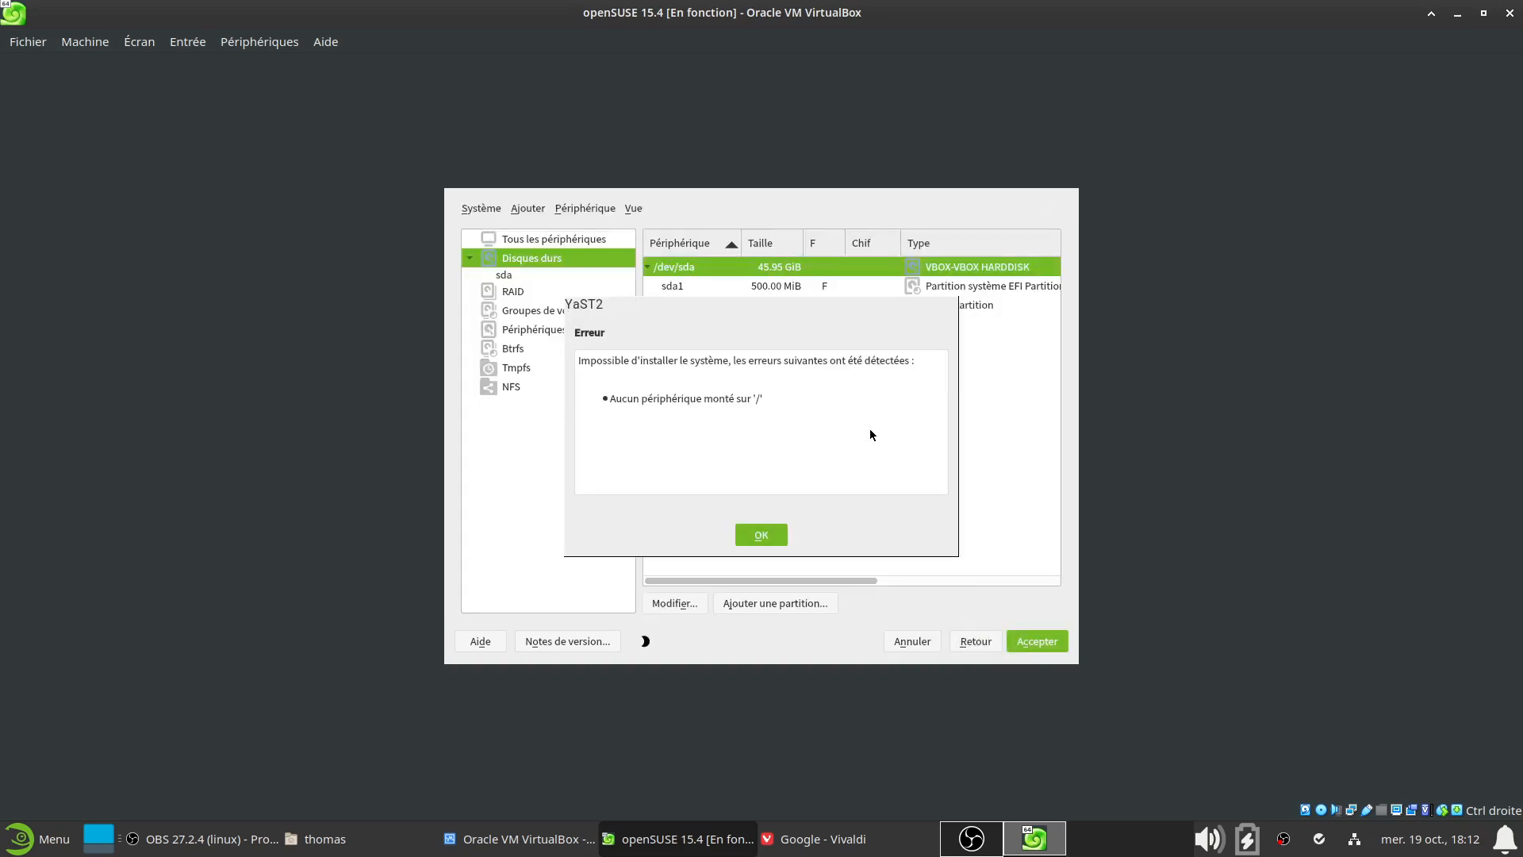
left_click(775, 532)
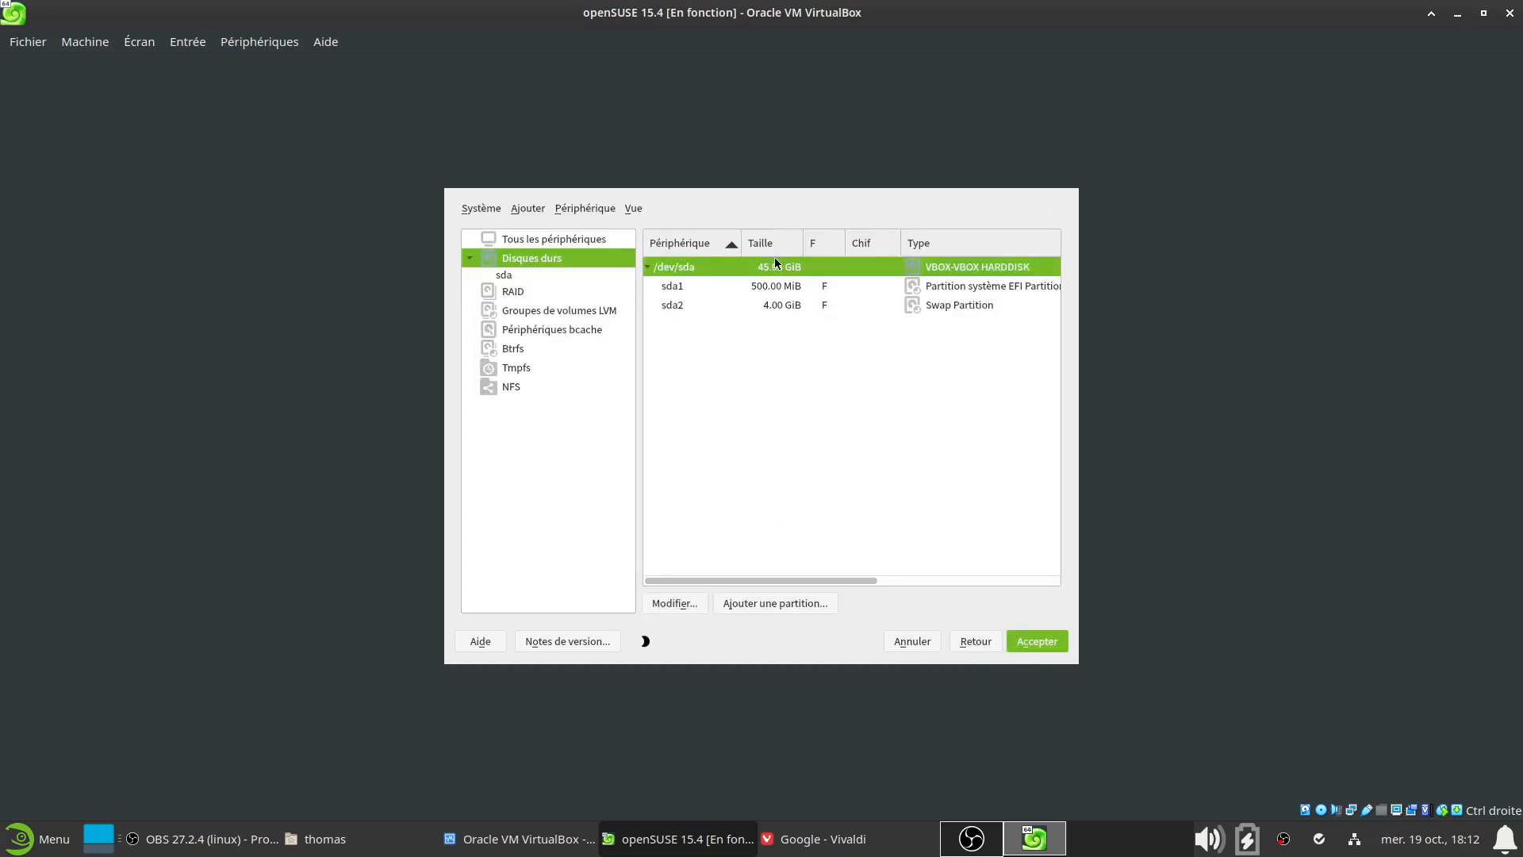
Add a maximum-size operating-system partition formatted Btrfs and mounted at /
left_click(797, 600)
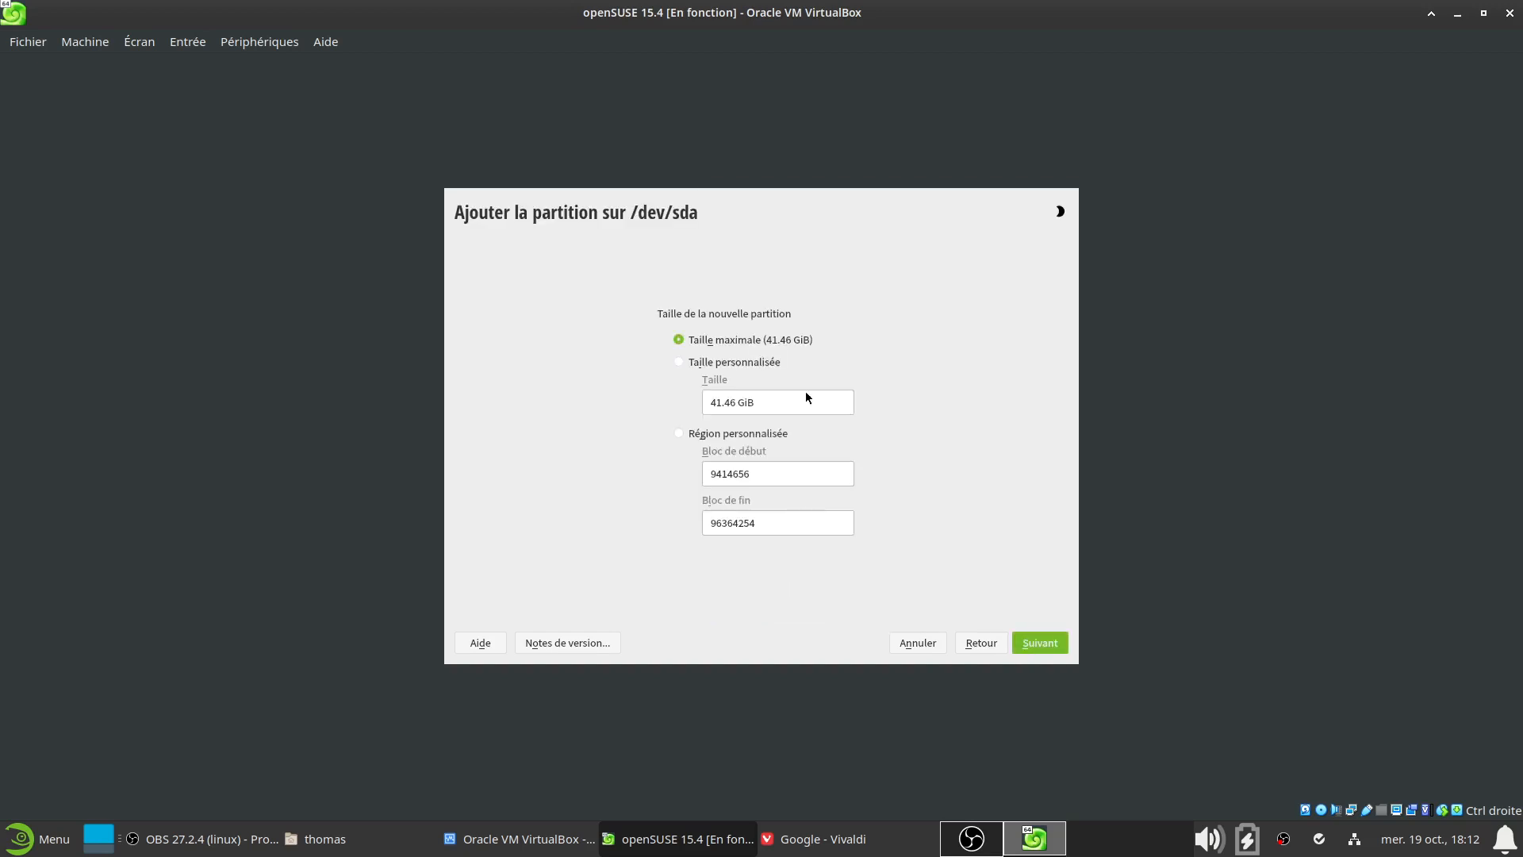
left_click(1039, 642)
left_click(711, 408)
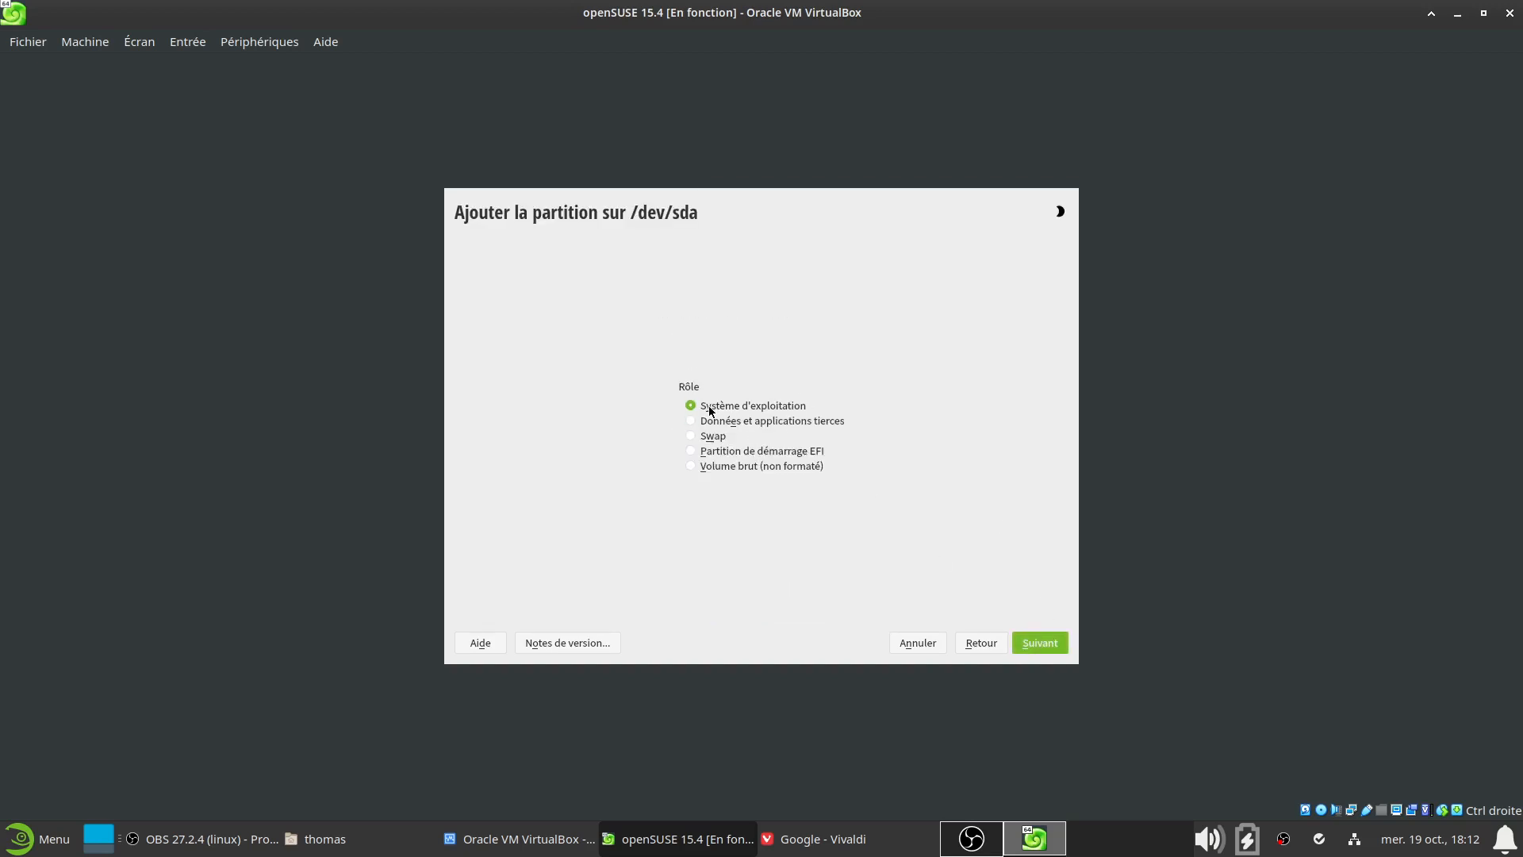
left_click(747, 426)
left_click(728, 409)
left_click(1023, 643)
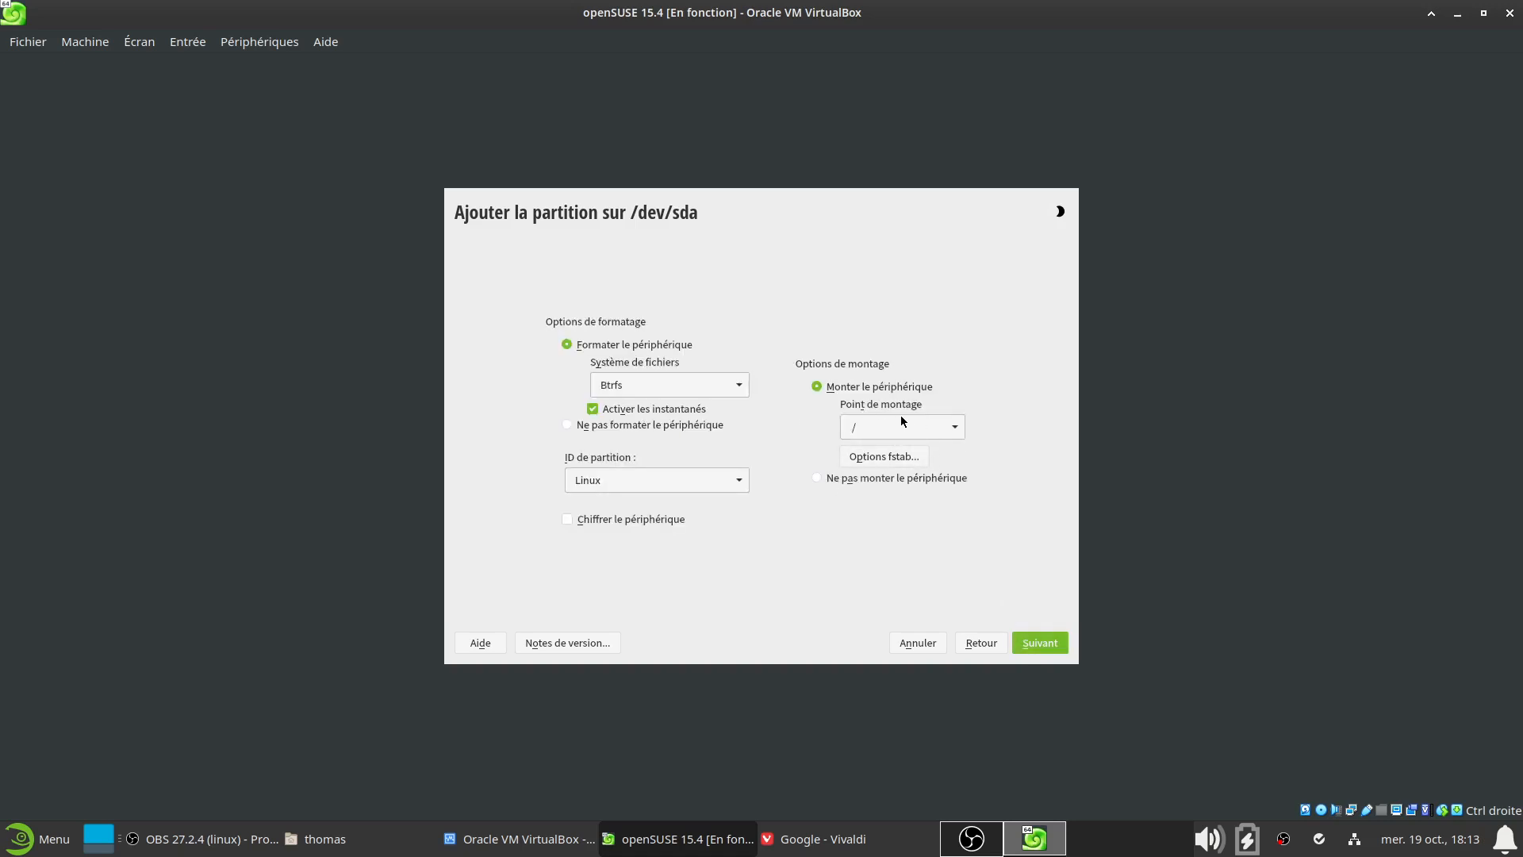
left_click(951, 431)
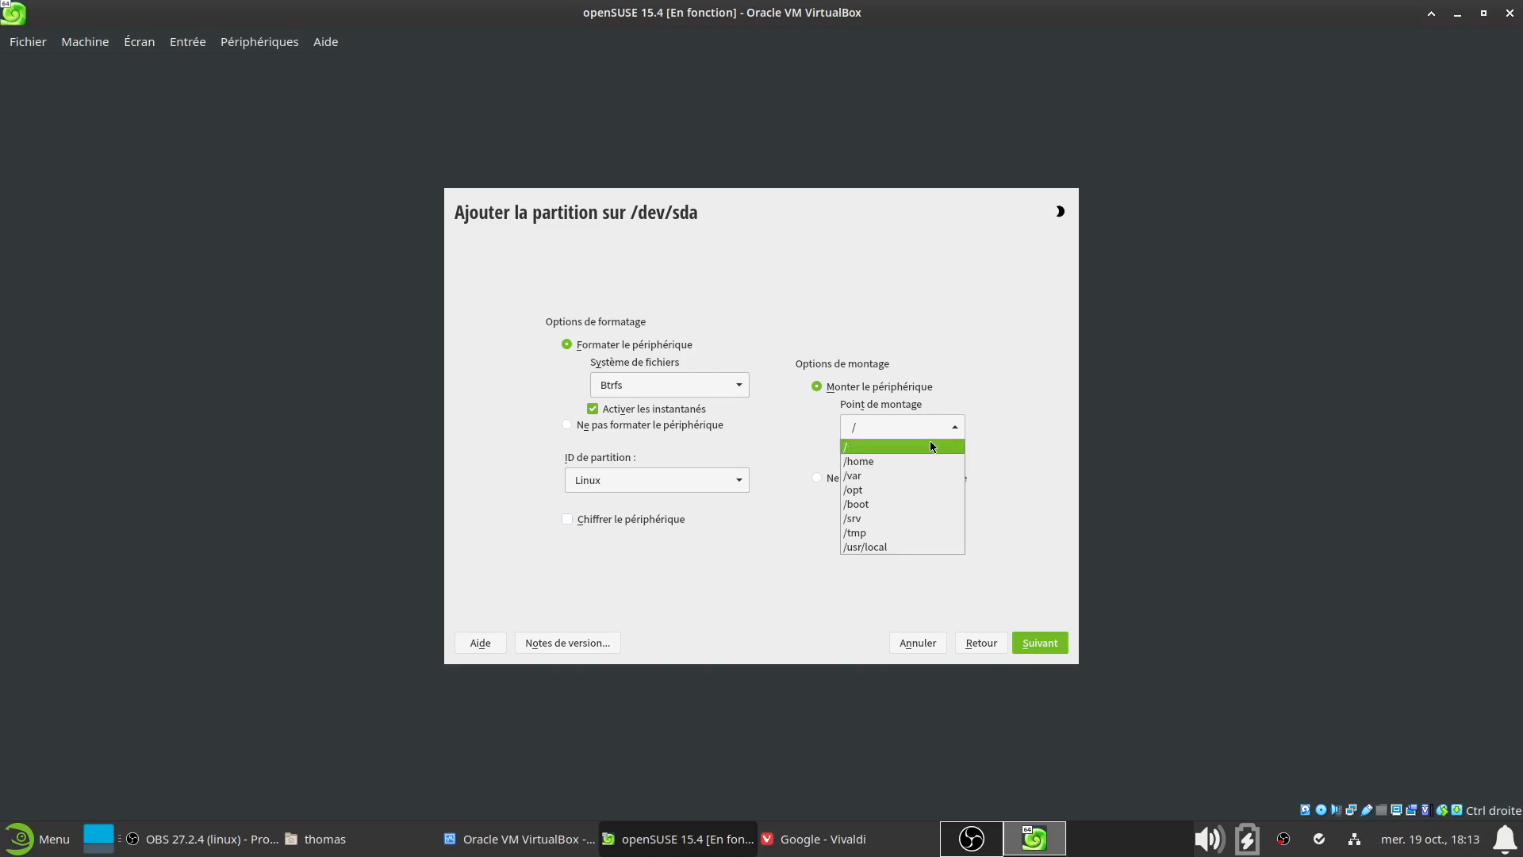
left_click(932, 350)
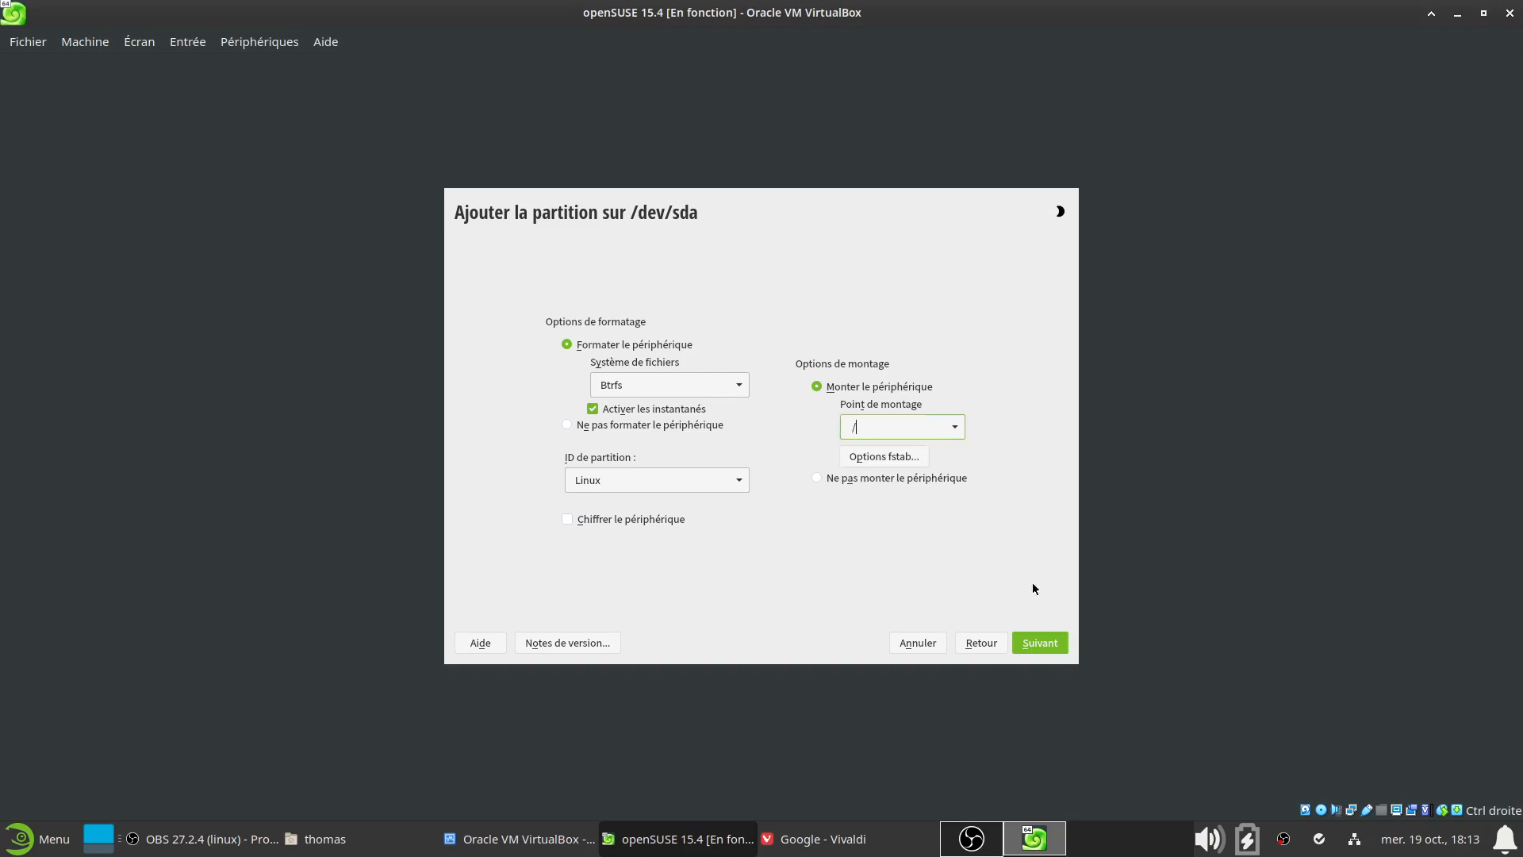
left_click(1050, 646)
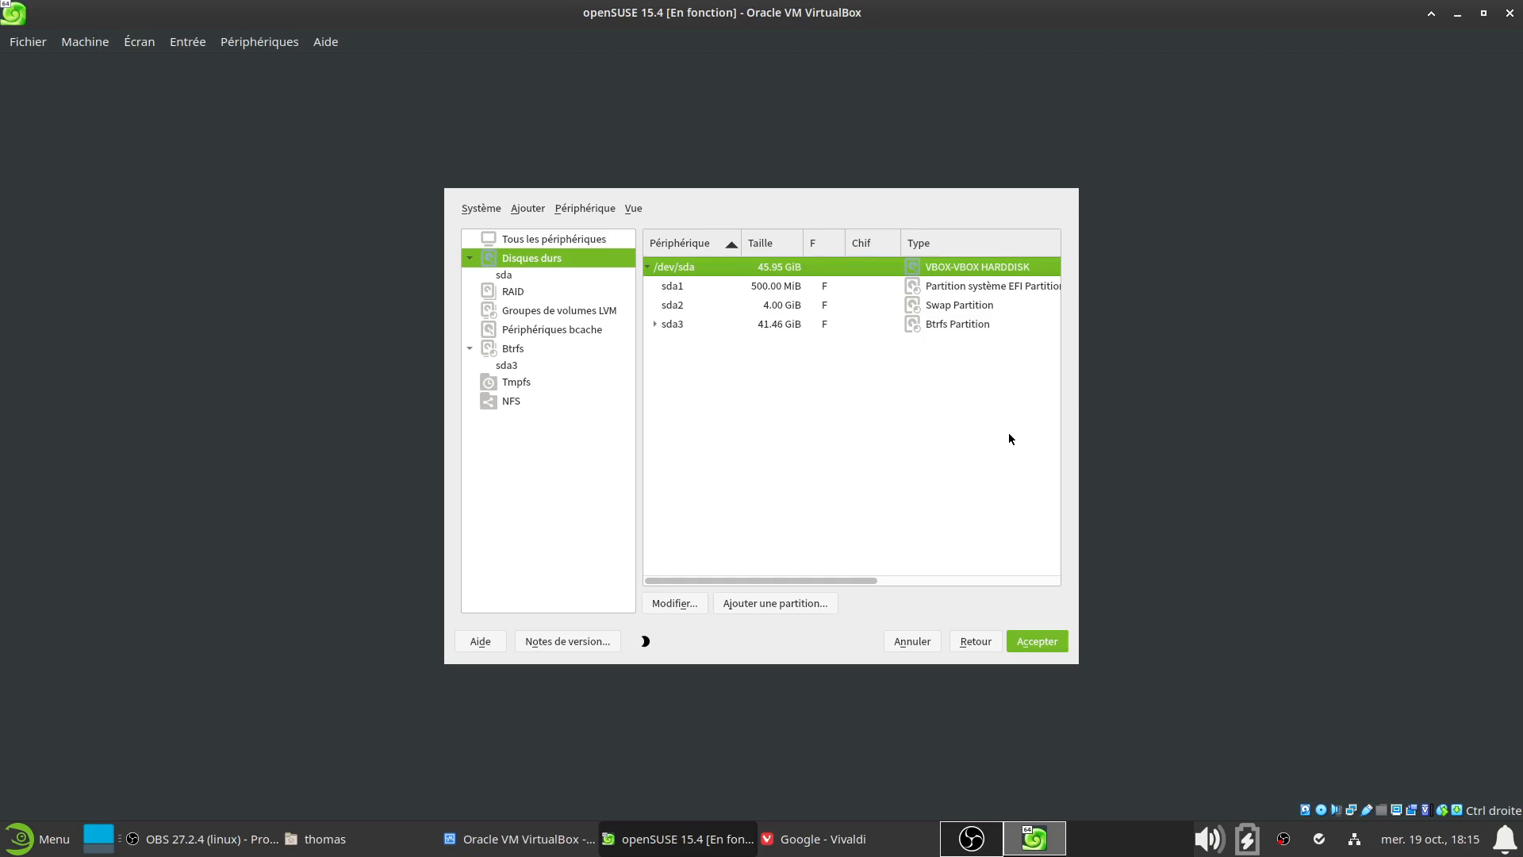
Accept the manual EFI, swap and Btrfs root layout despite the bootability warning
left_click(1044, 643)
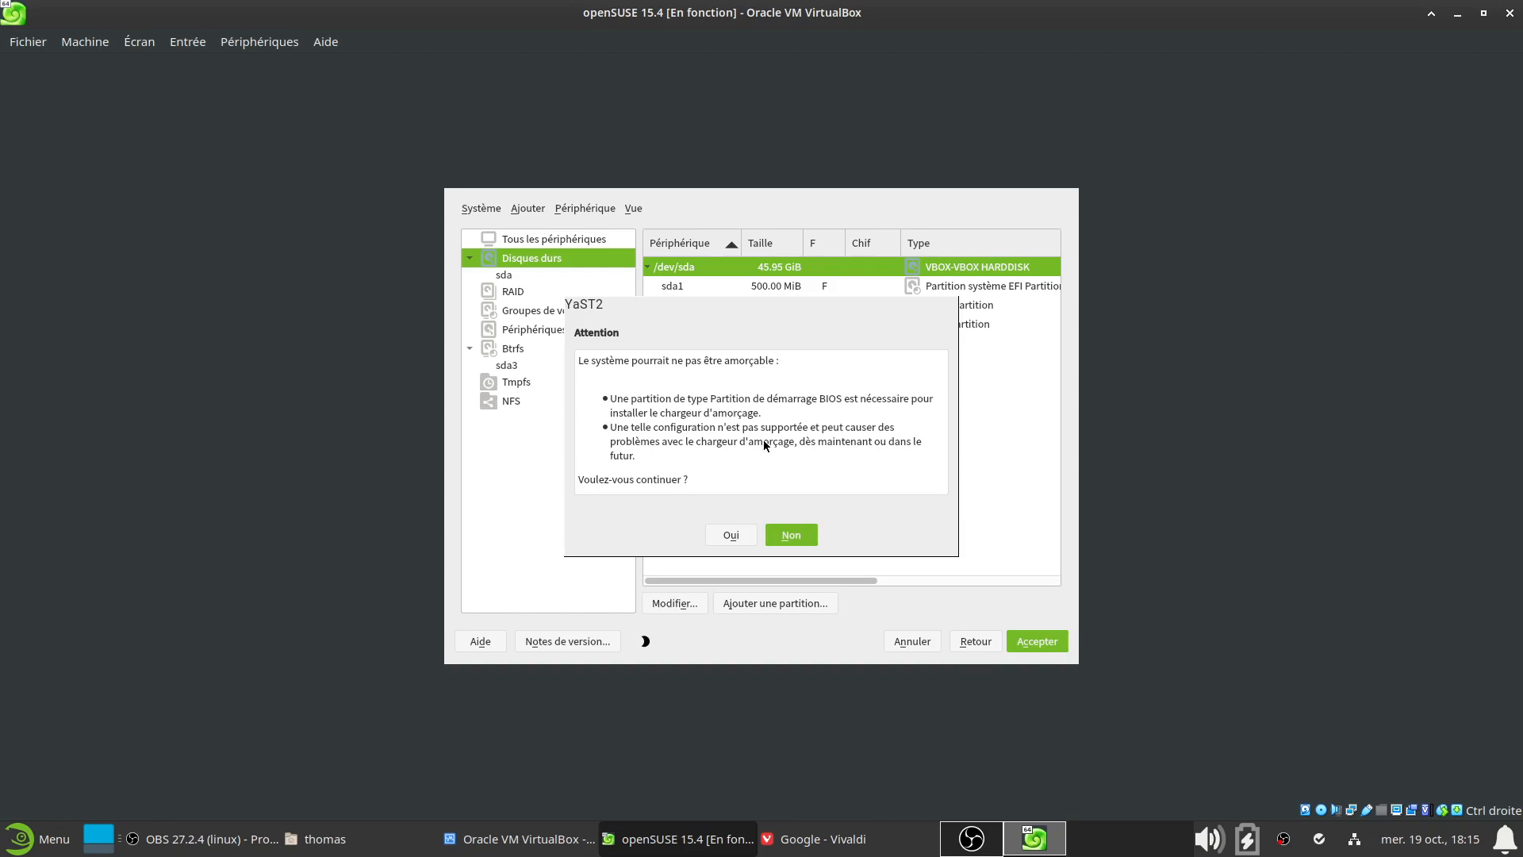
left_click(729, 535)
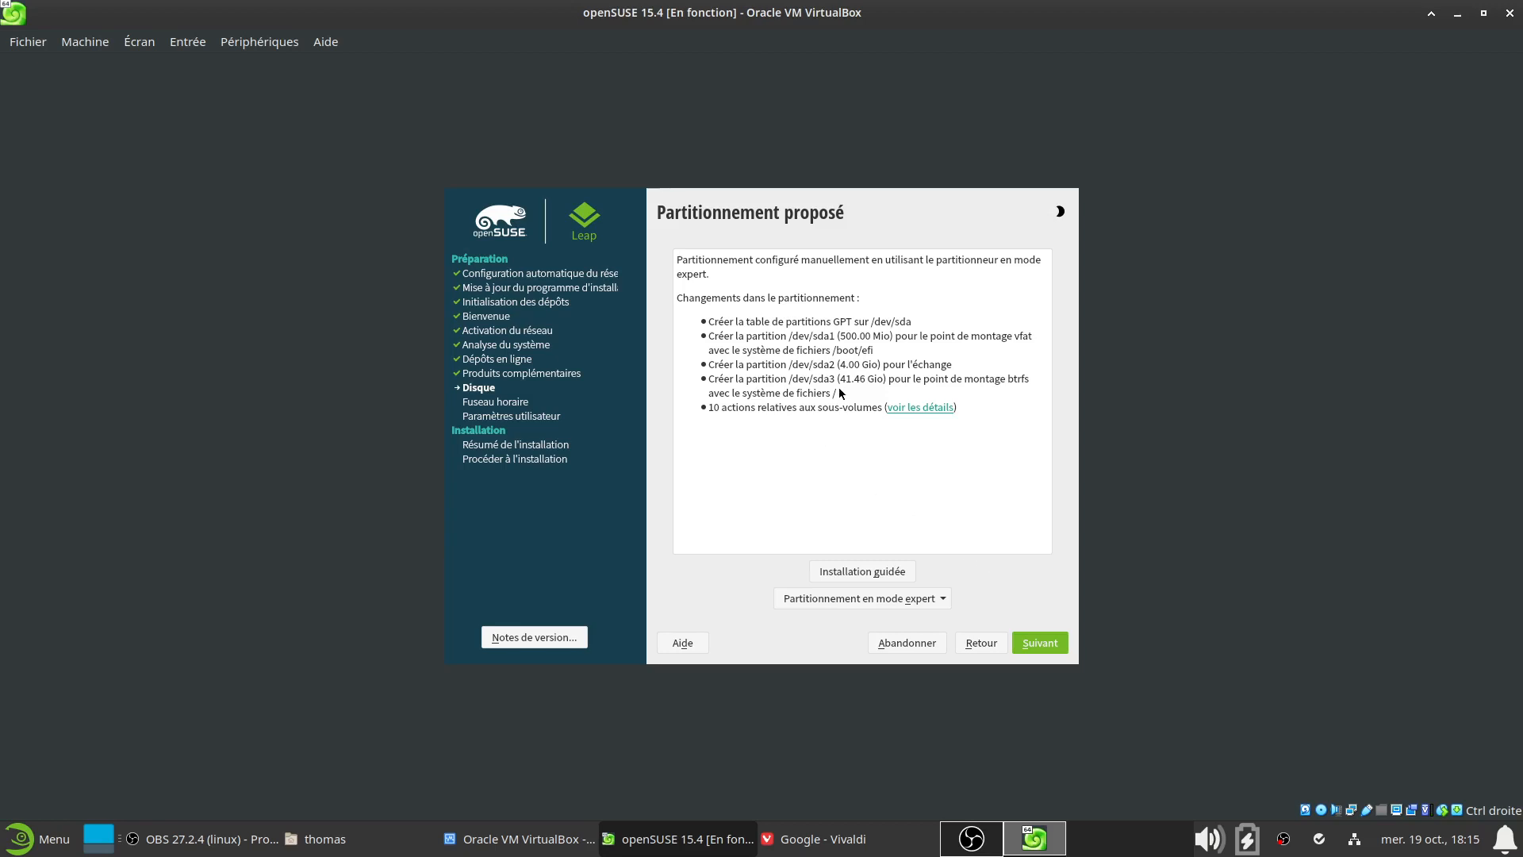
Continue past the Partitionnement proposé summary to the clock and time zone page
left_click(1053, 646)
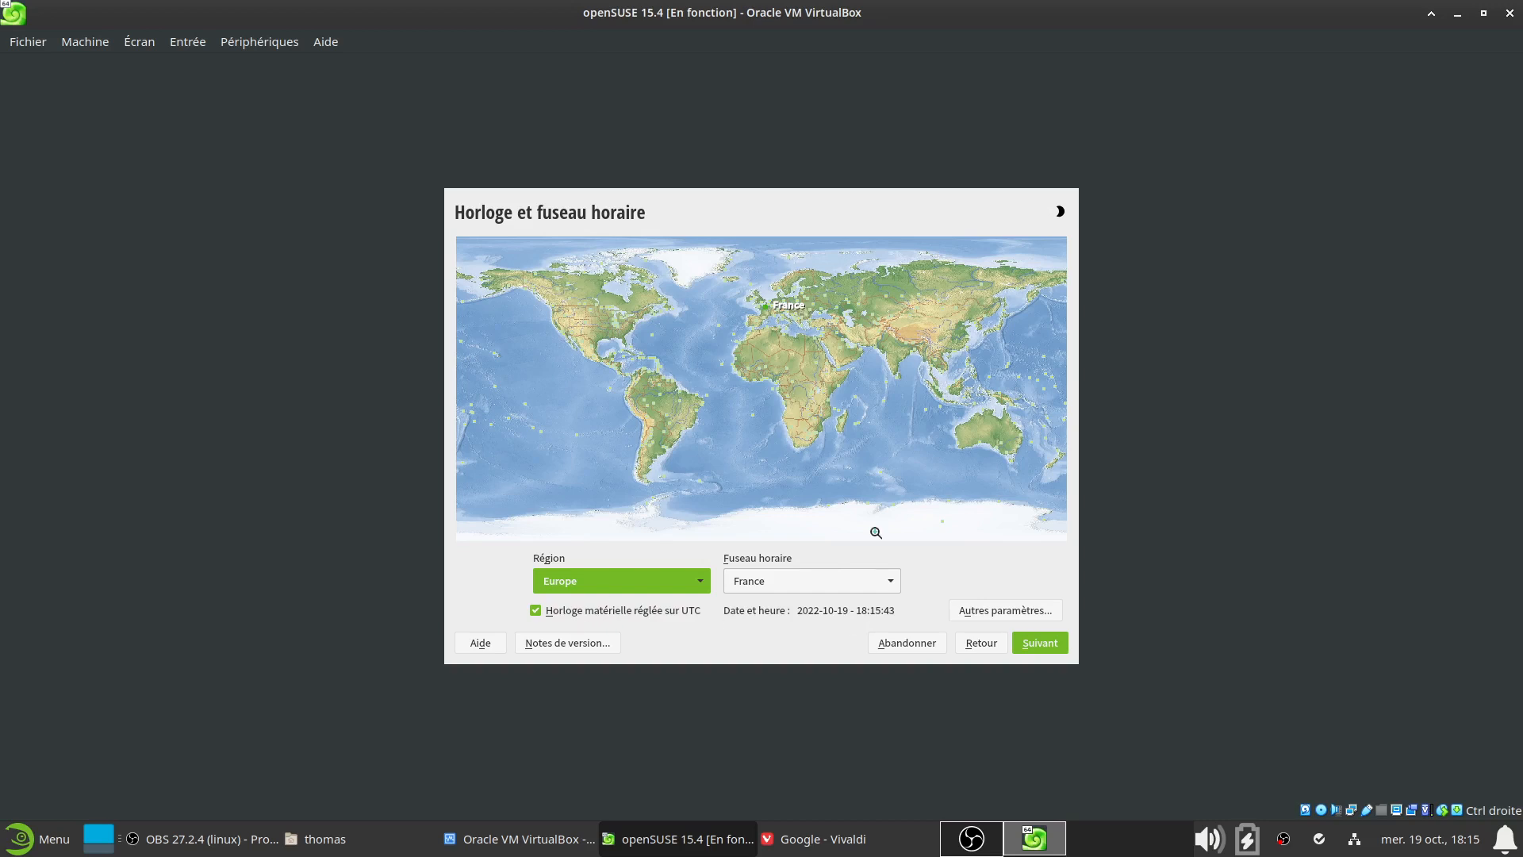
Reselect France on the Europe map, keeping Europe / France, and continue to user creation
left_click(773, 309)
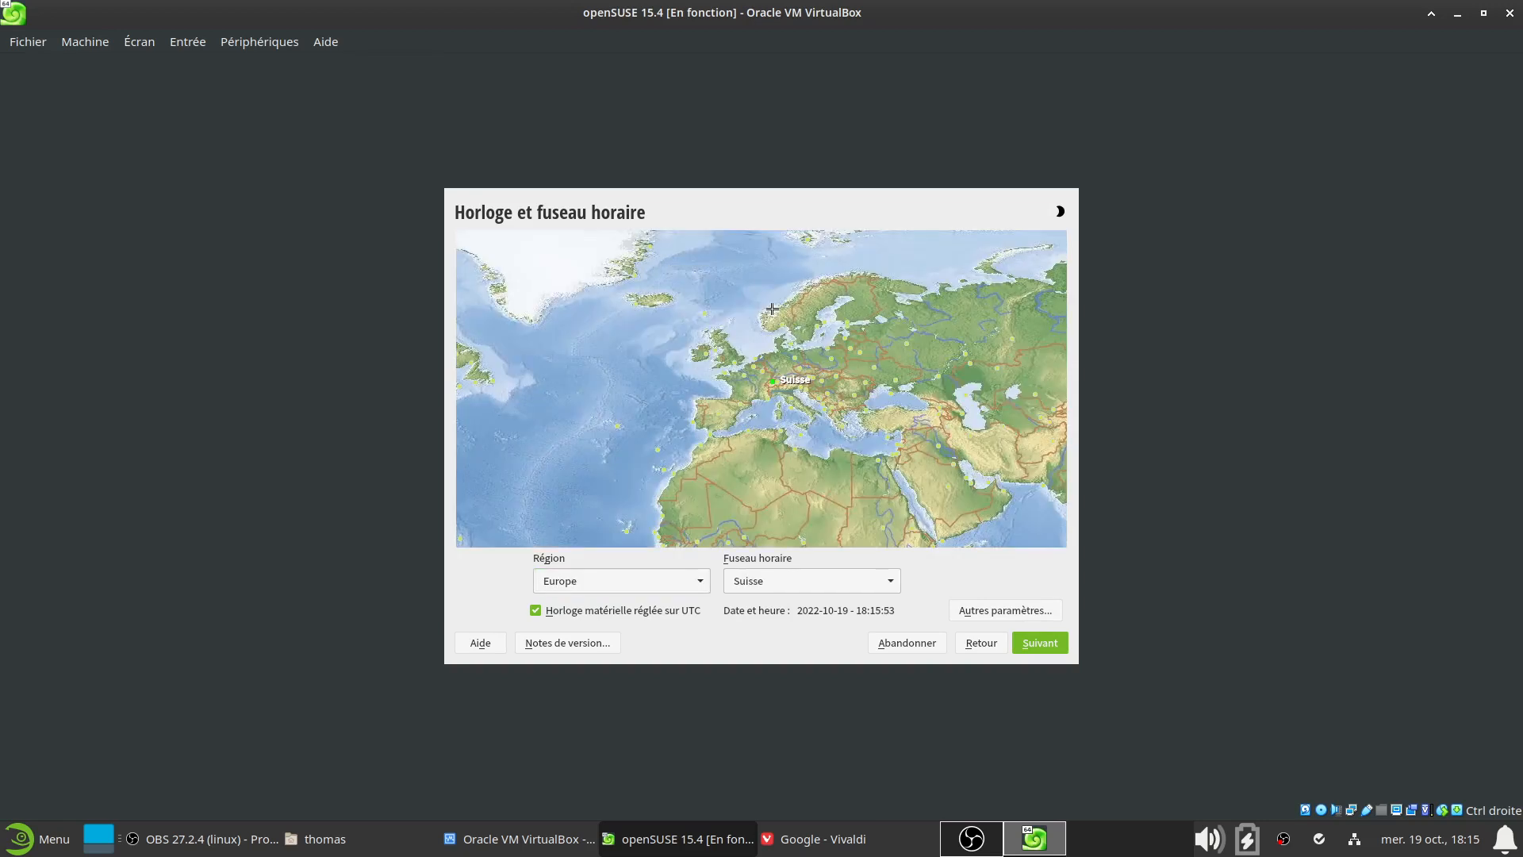
left_click(745, 372)
left_click(1048, 644)
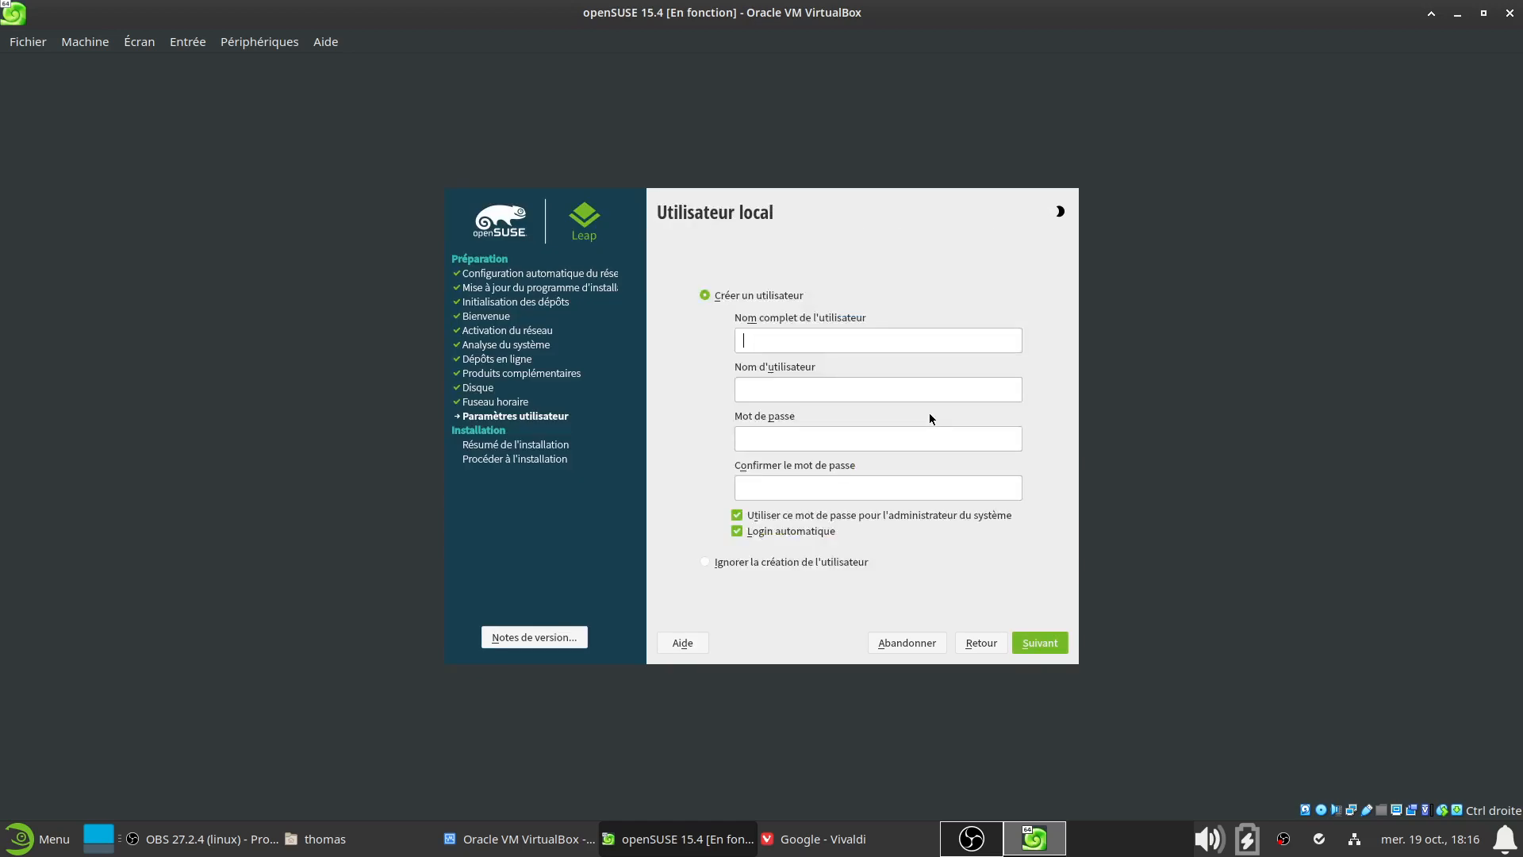
Enter the user's full name, keep the auto-filled username, and set and confirm a simple password
left_click(781, 338)
type("Thomas")
left_click_drag(816, 395, 748, 394)
left_click(812, 388)
left_click_drag(813, 388, 744, 389)
left_click(804, 342)
type("test")
left_click(821, 489)
type("test")
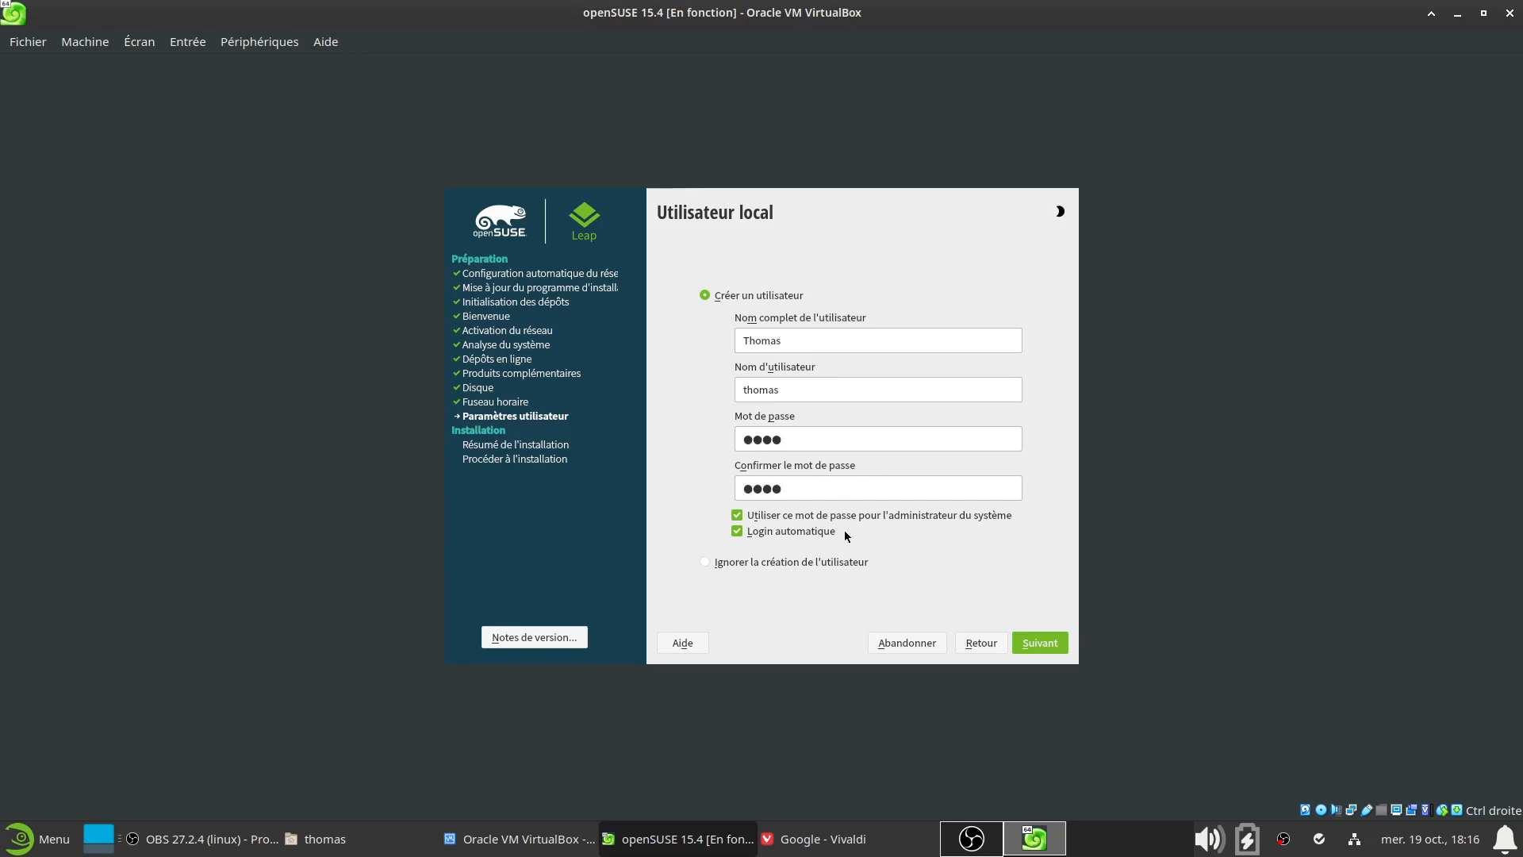
Disable Login automatique and submit the user, accepting the weak-password warning
left_click(738, 535)
left_click(1041, 649)
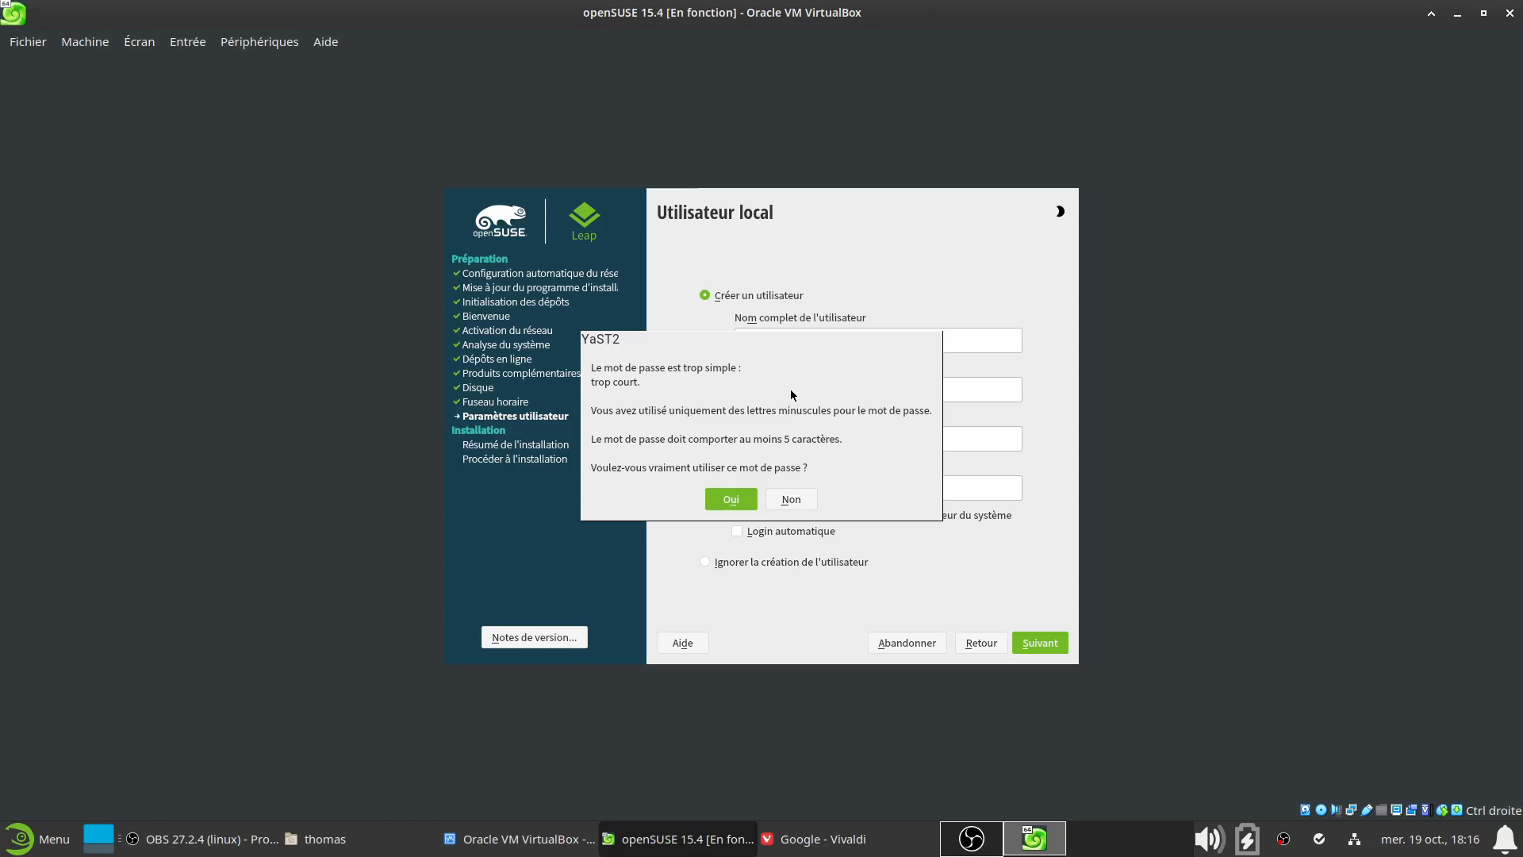
left_click(740, 497)
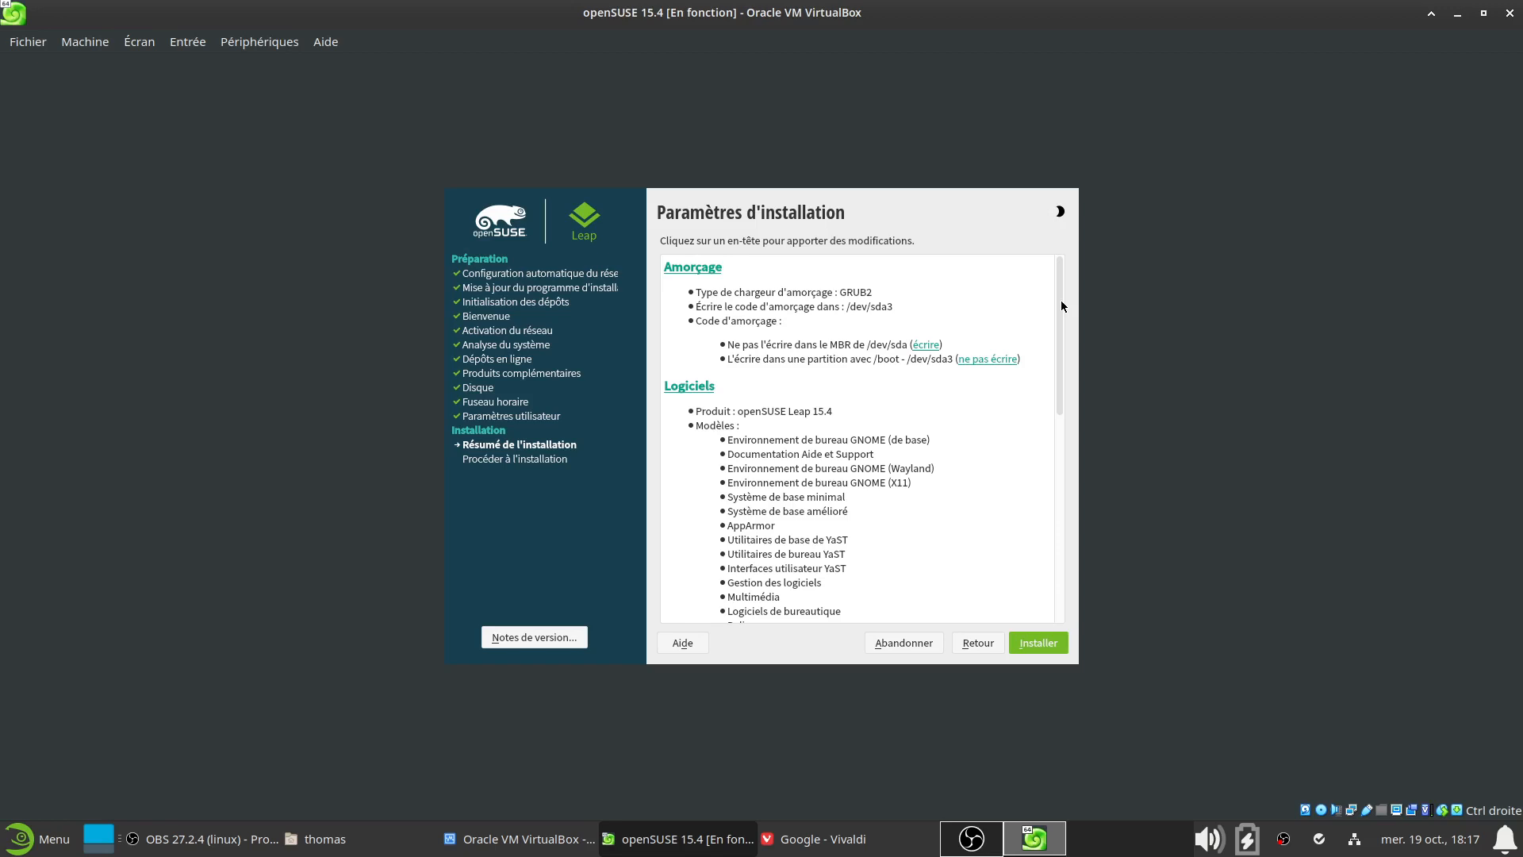
Scroll through the Paramètres d'installation summary to review bootloader, software, firewall and SSH settings
left_click_drag(1062, 285, 1088, 247)
scroll(1006, 524, "down", 1)
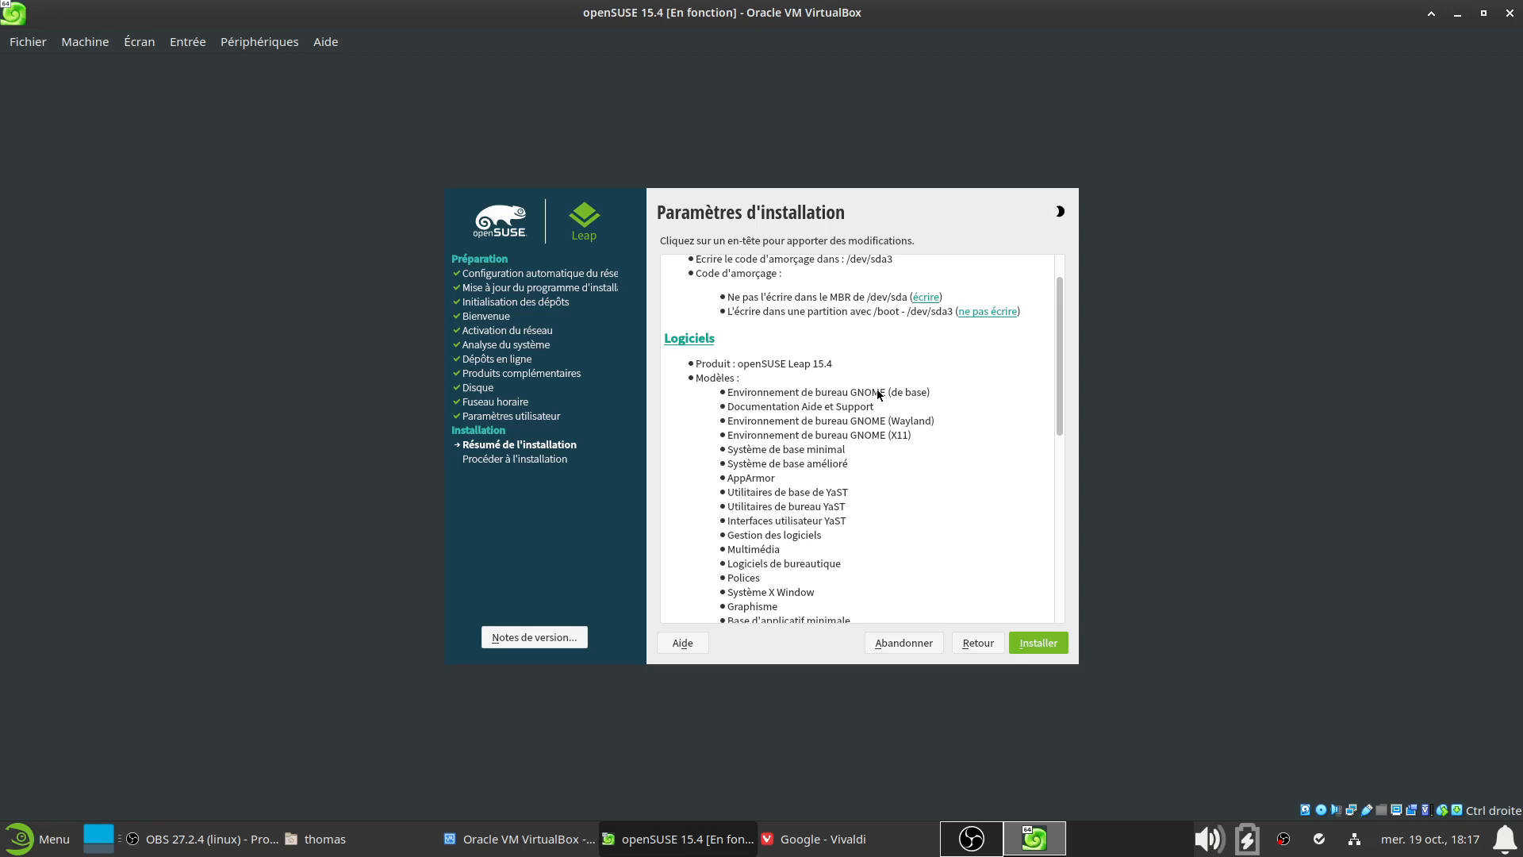
scroll(844, 508, "down", 6)
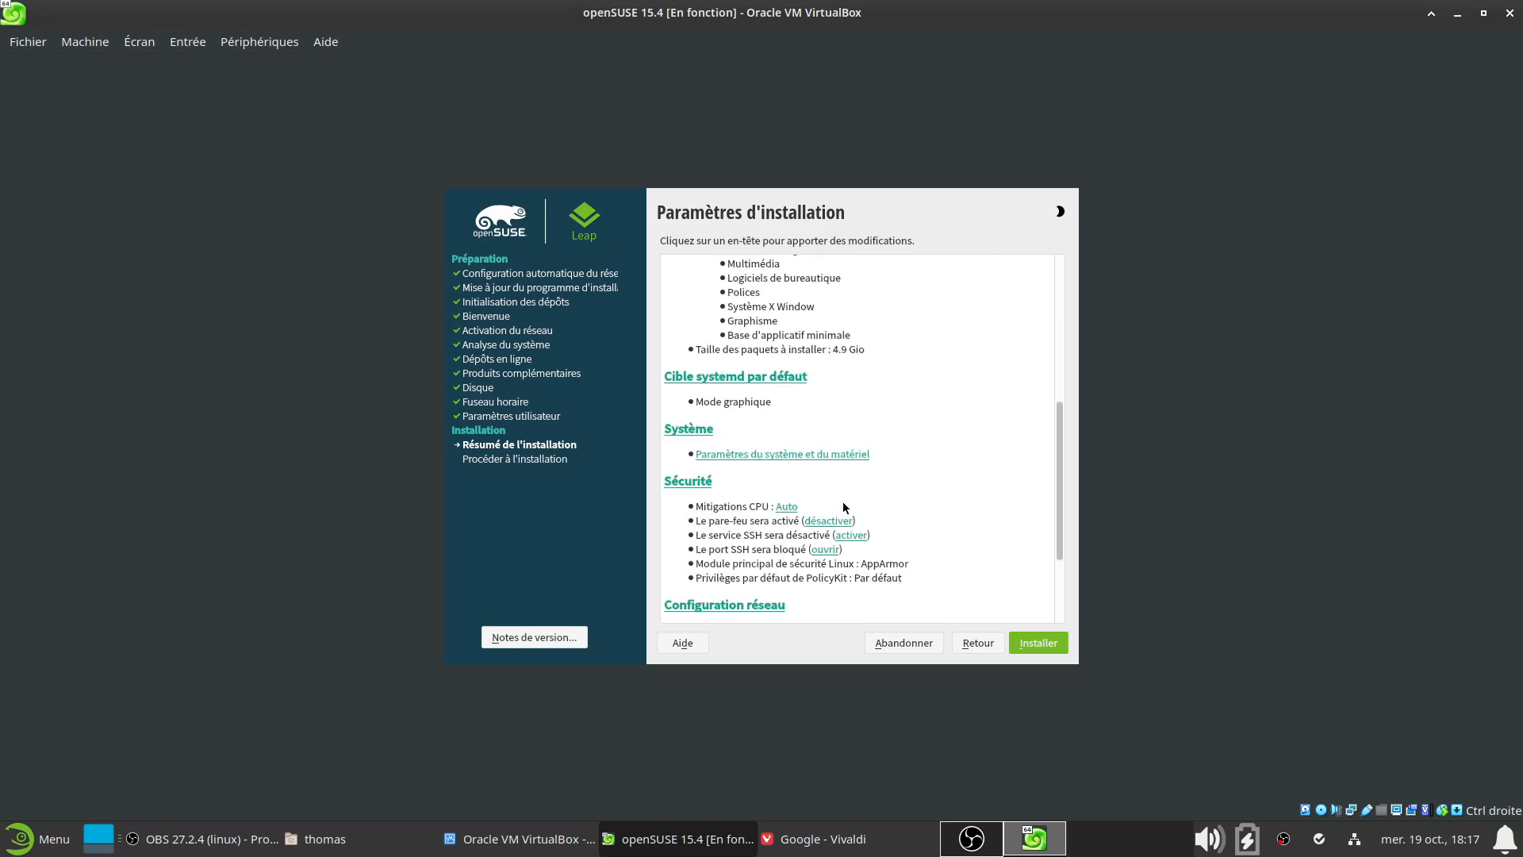
scroll(845, 511, "up", 7)
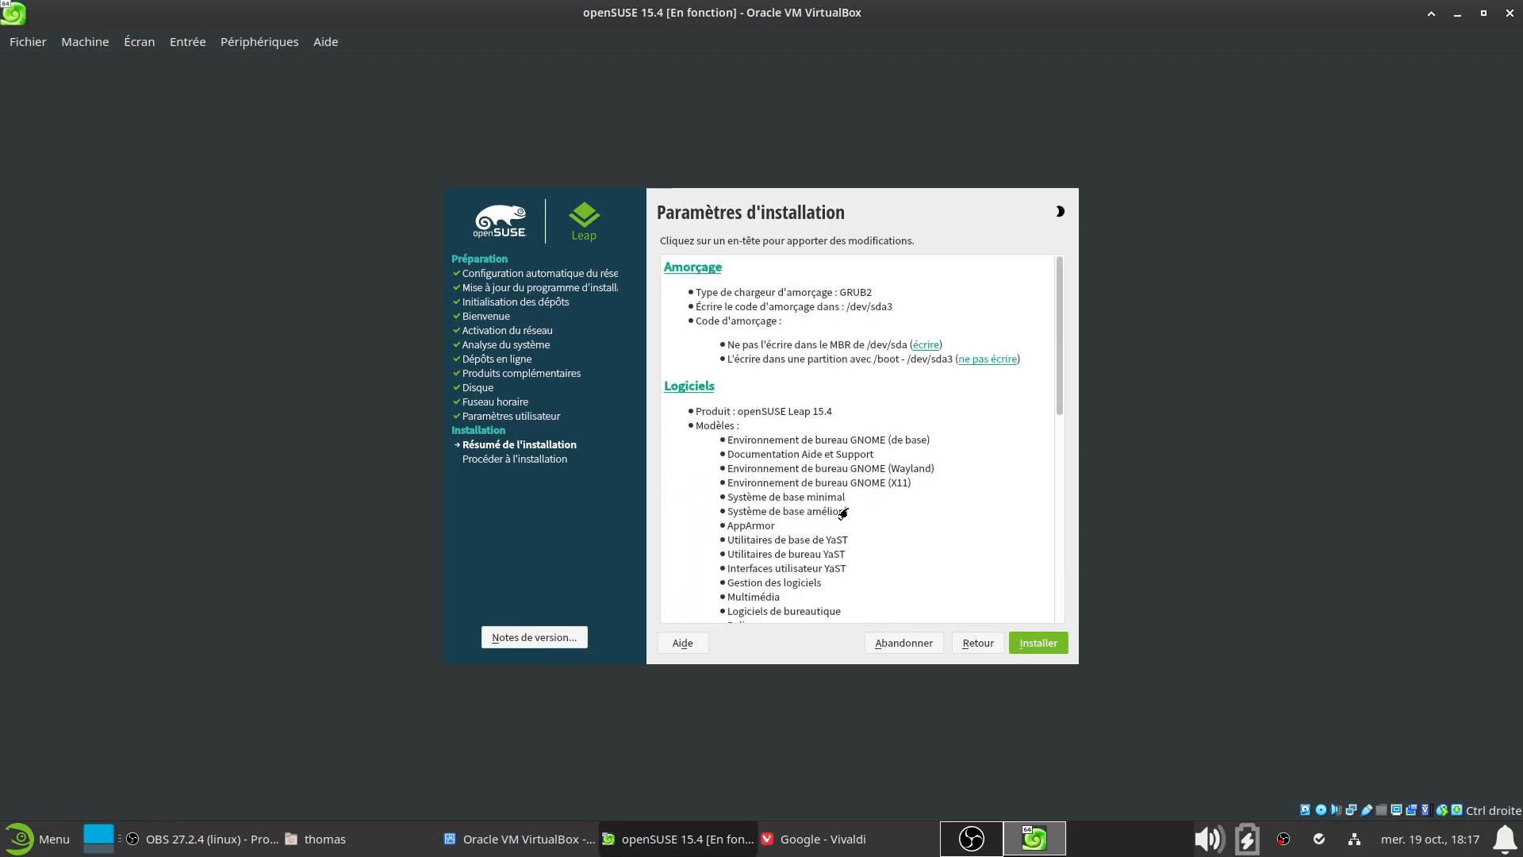
scroll(895, 482, "down", 1)
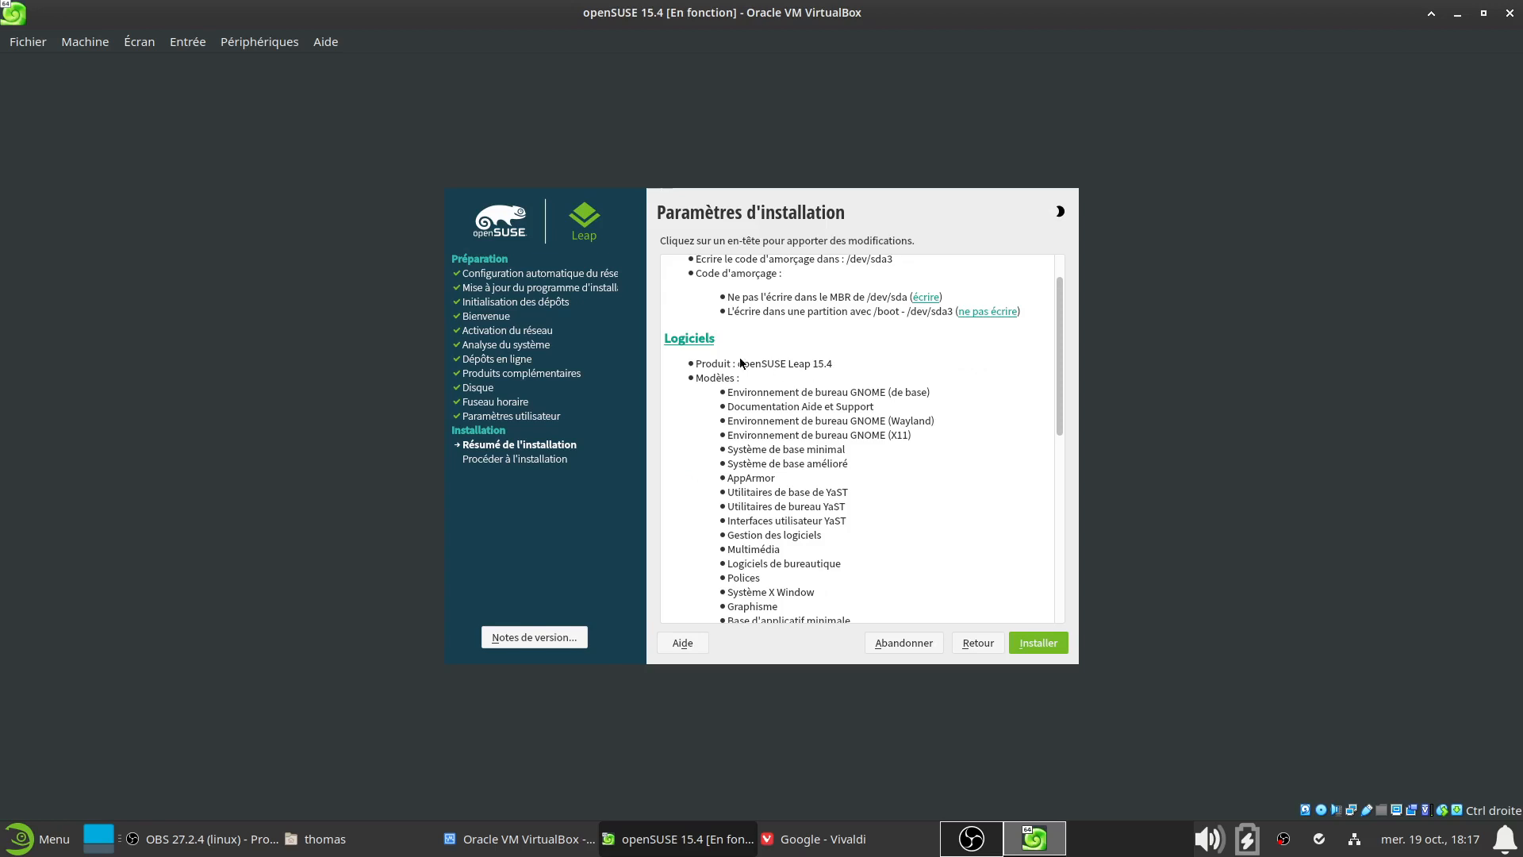
In the software patterns, add Base du bureau KDE Plasma 5 and remove Logiciels de bureautique
left_click(687, 341)
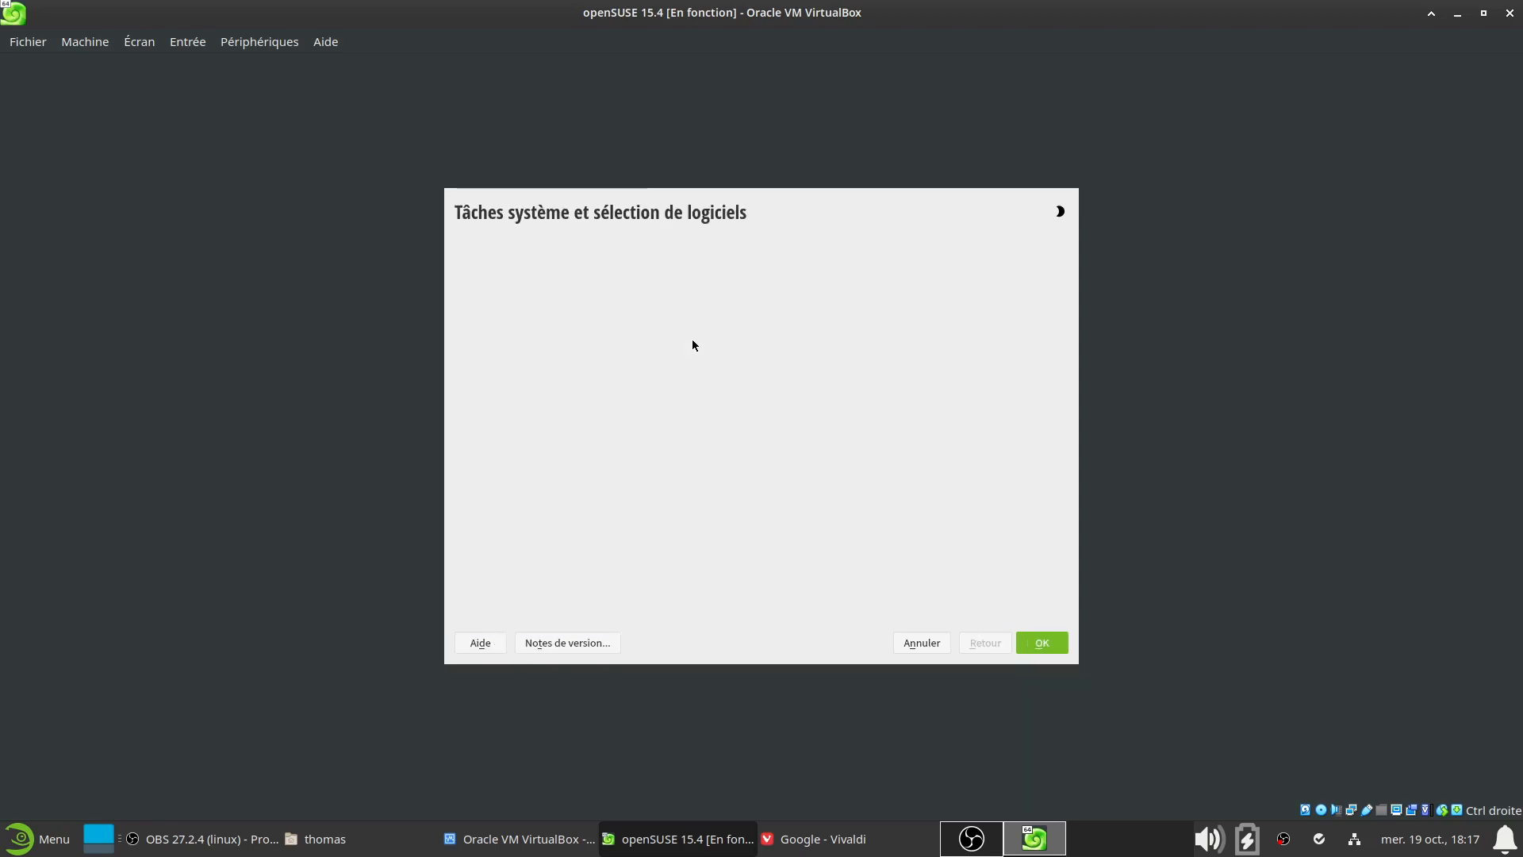
scroll(560, 482, "down", 3)
scroll(560, 482, "down", 8)
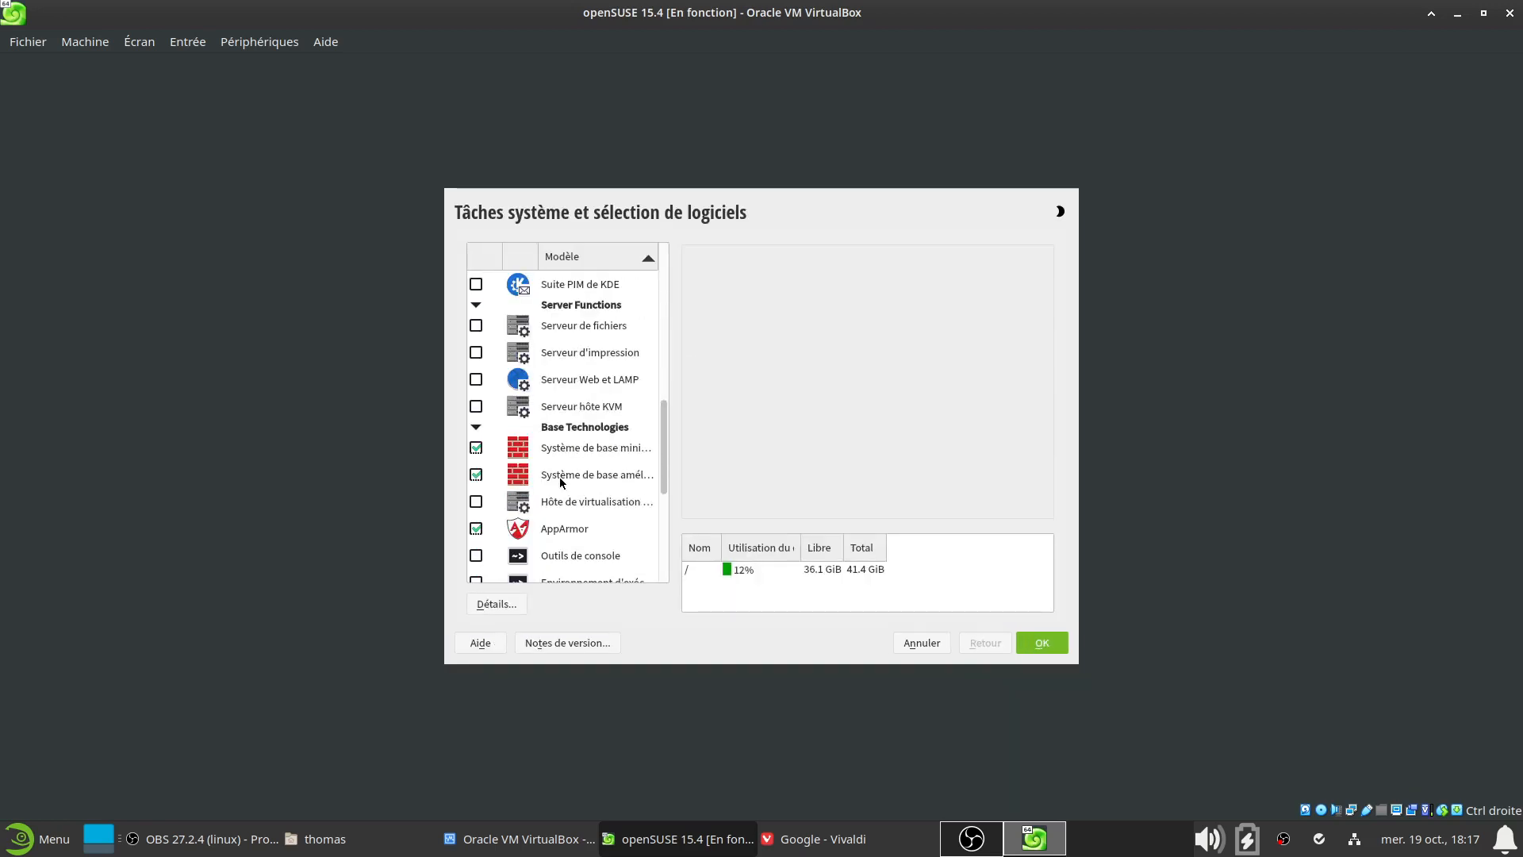
scroll(666, 484, "up", 1)
scroll(666, 484, "up", 10)
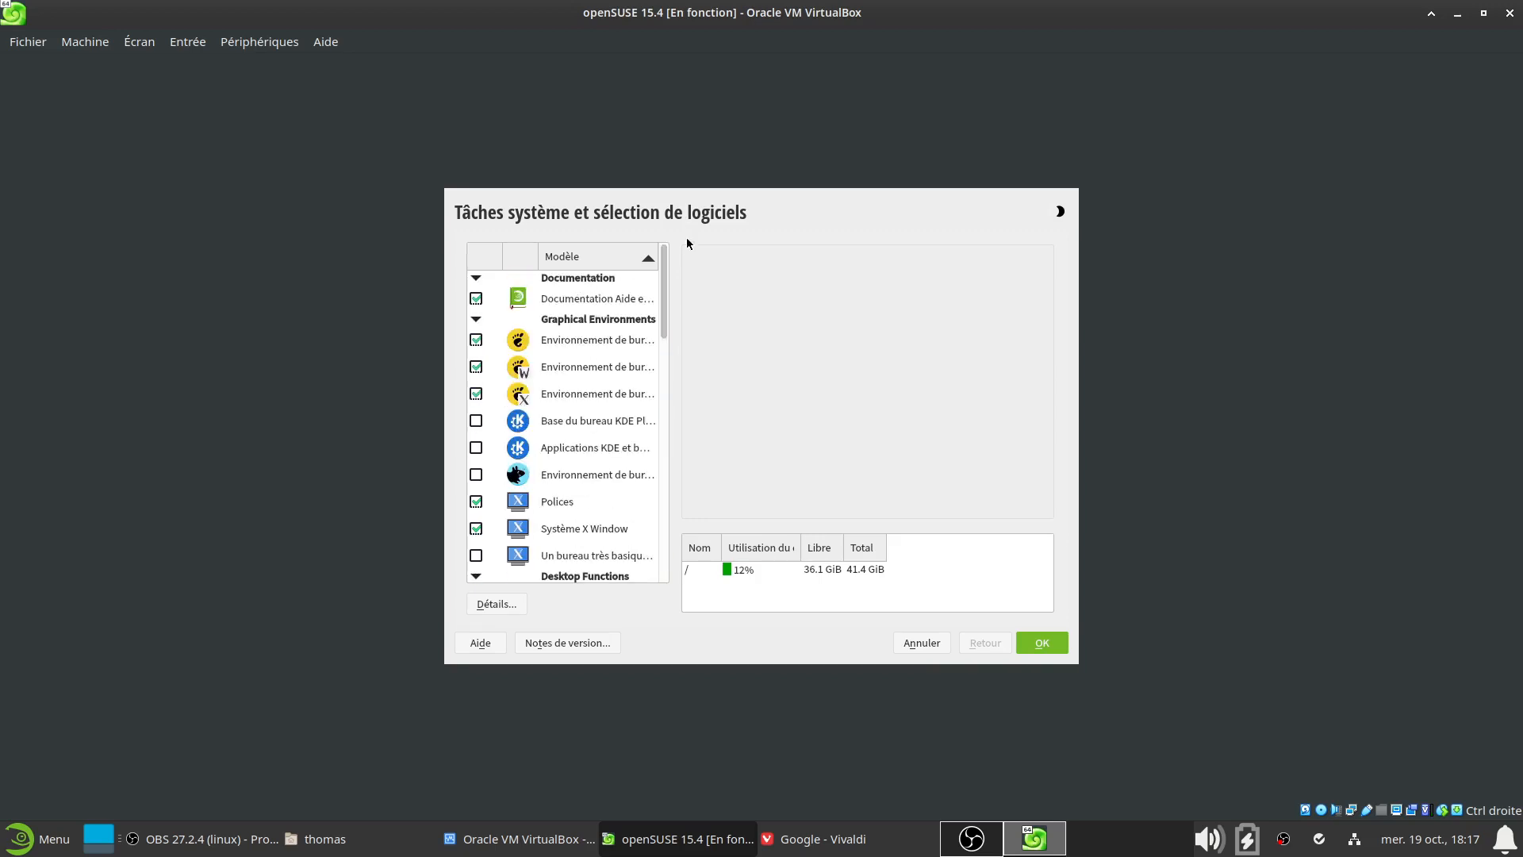
left_click_drag(678, 383, 789, 380)
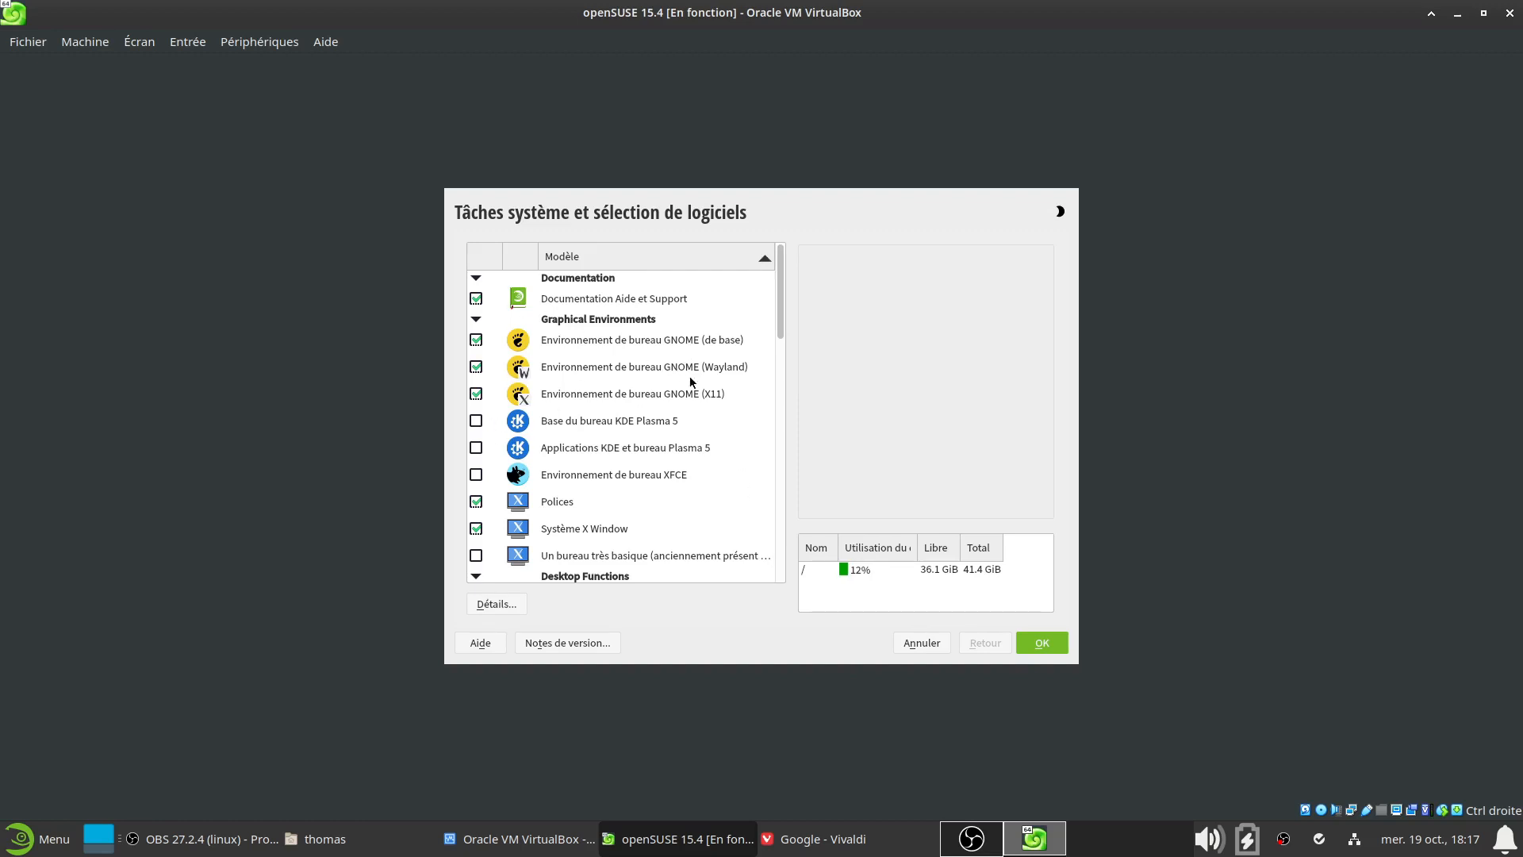
left_click(481, 420)
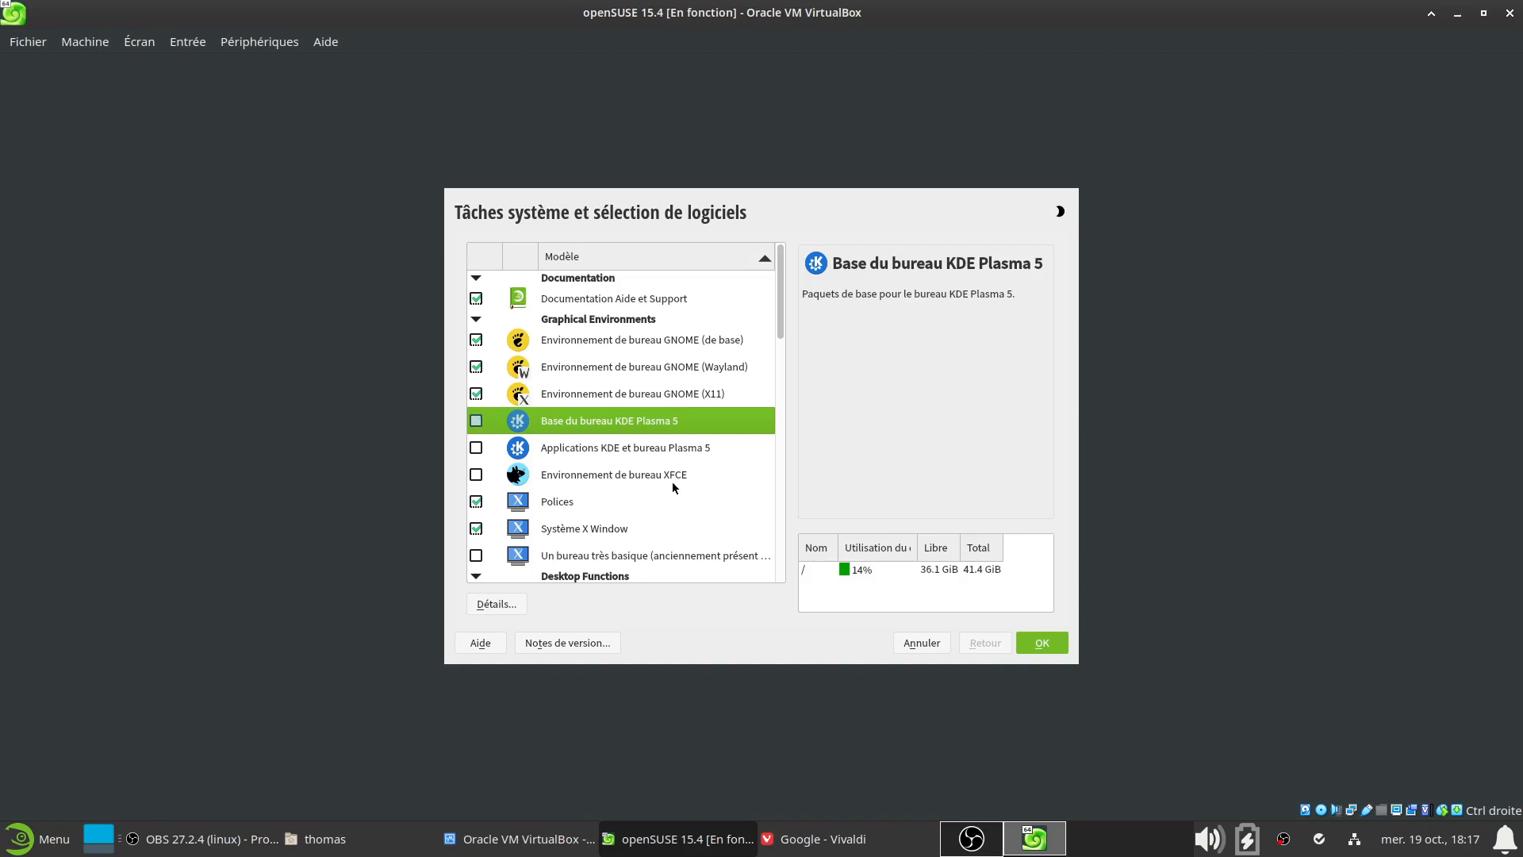
scroll(672, 482, "down", 5)
scroll(652, 495, "up", 3)
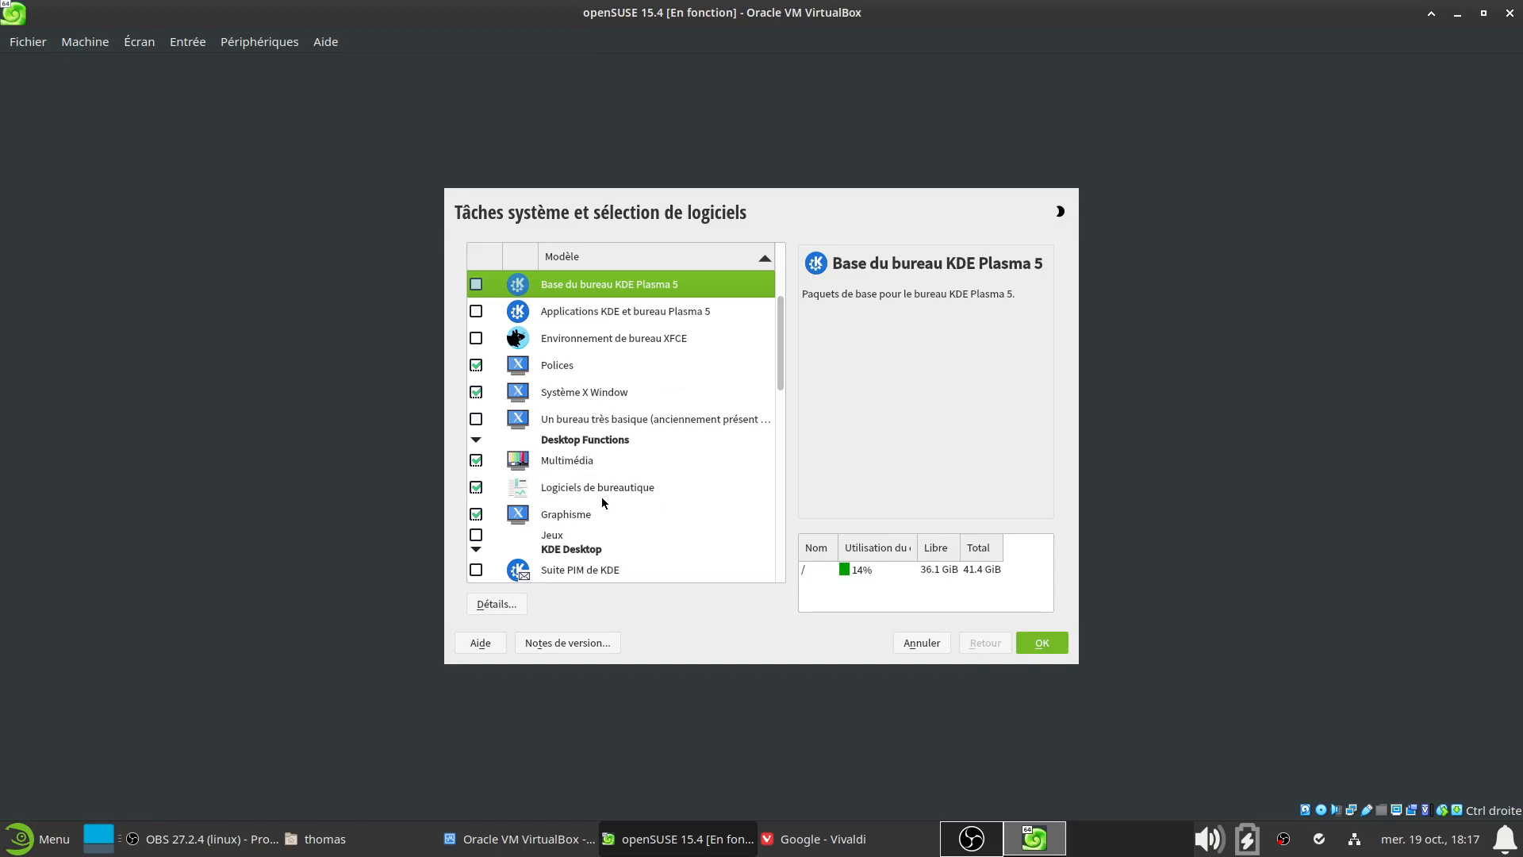
left_click(476, 487)
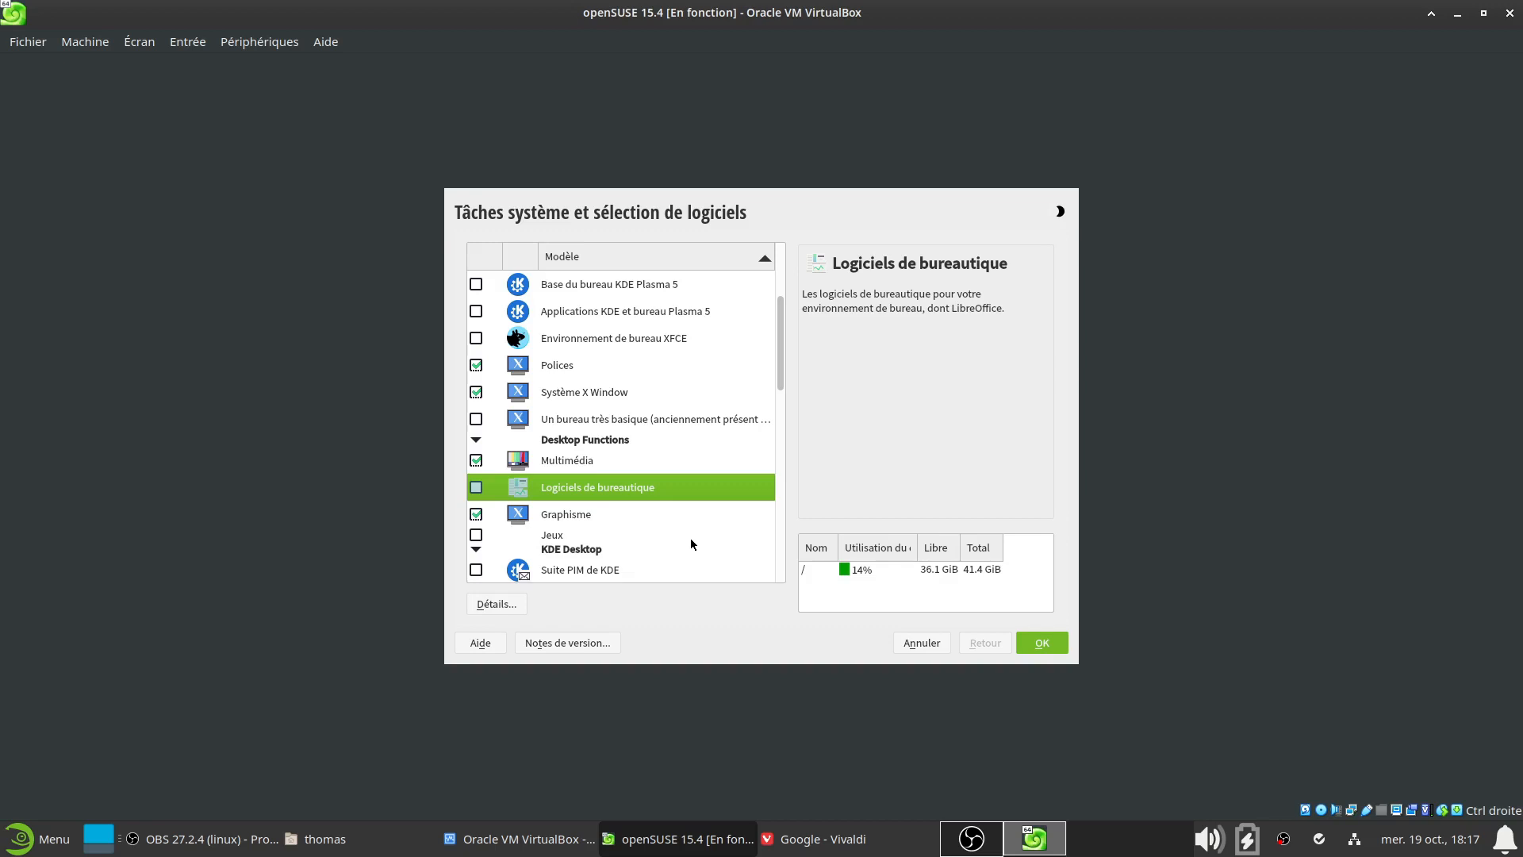
scroll(691, 544, "down", 1)
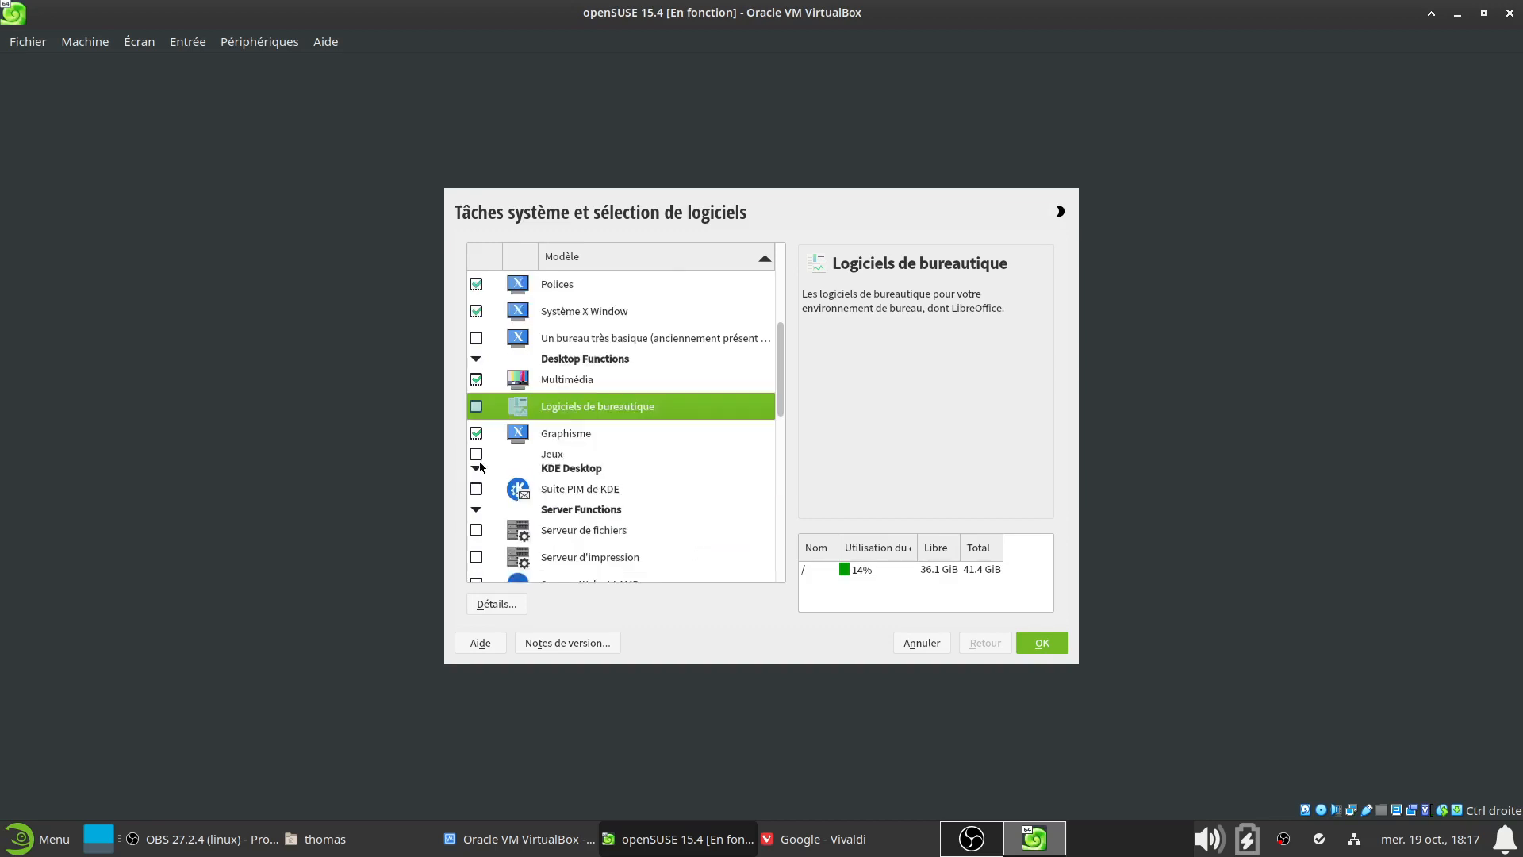
scroll(622, 527, "down", 4)
scroll(667, 528, "up", 6)
Confirm the software selection and launch the openSUSE Leap 15.4 installation
left_click(1040, 644)
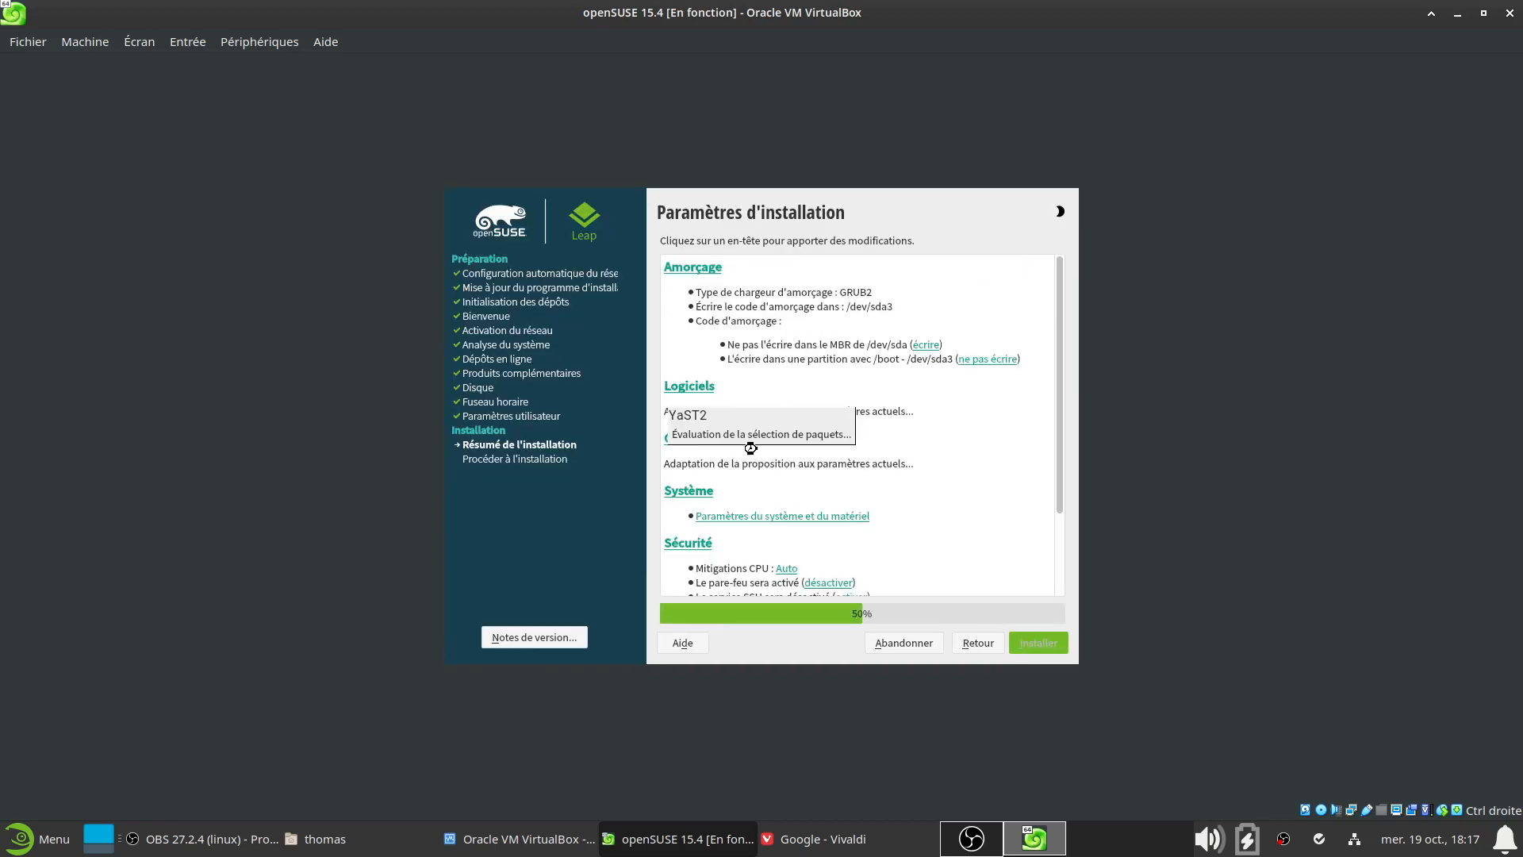
scroll(977, 464, "down", 1)
scroll(977, 464, "down", 9)
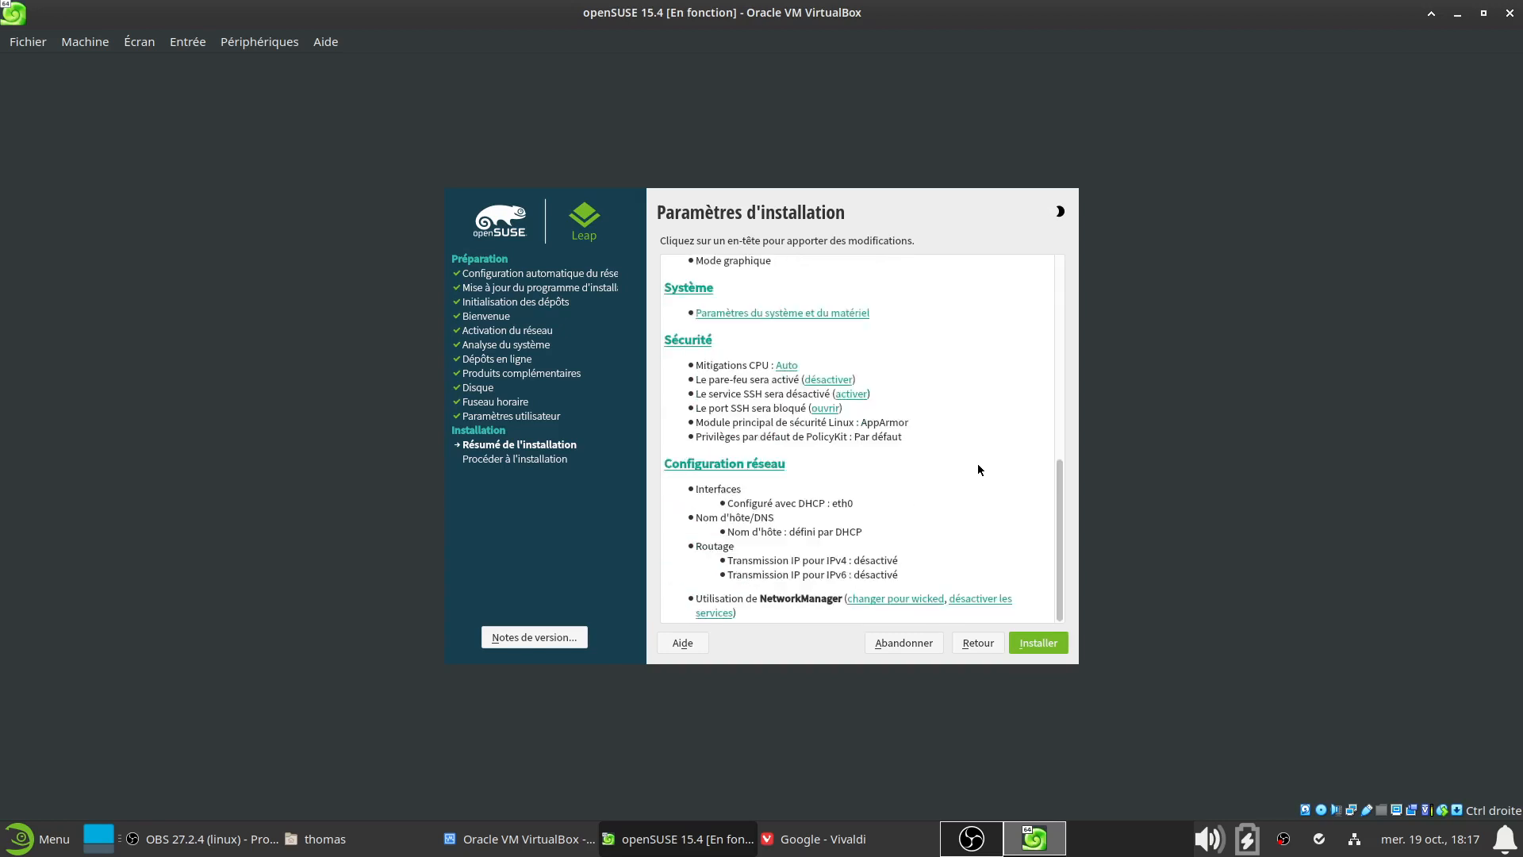
scroll(980, 531, "up", 8)
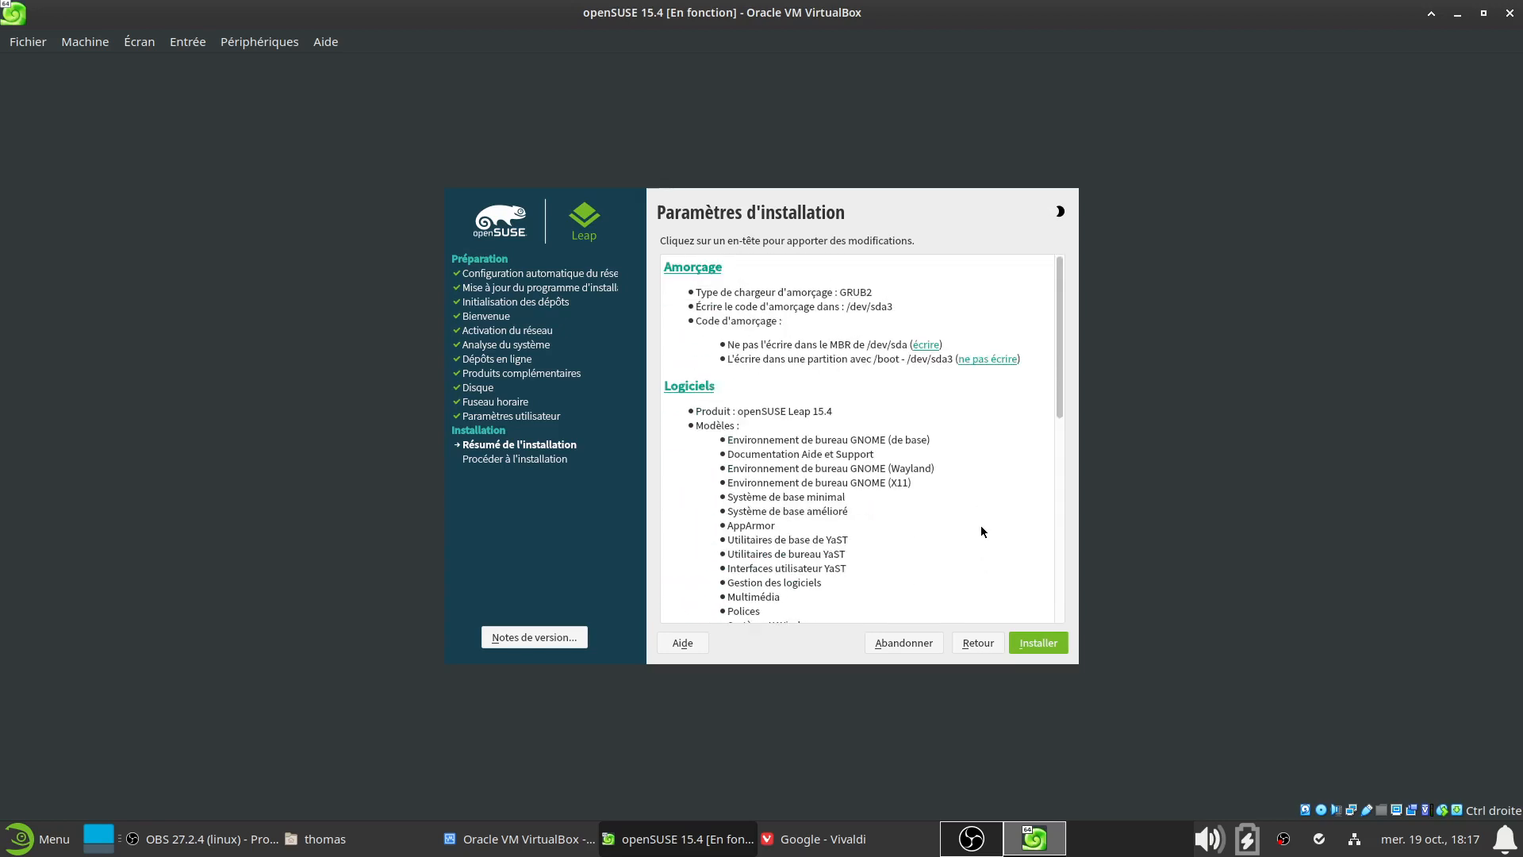
left_click(1051, 649)
left_click(734, 578)
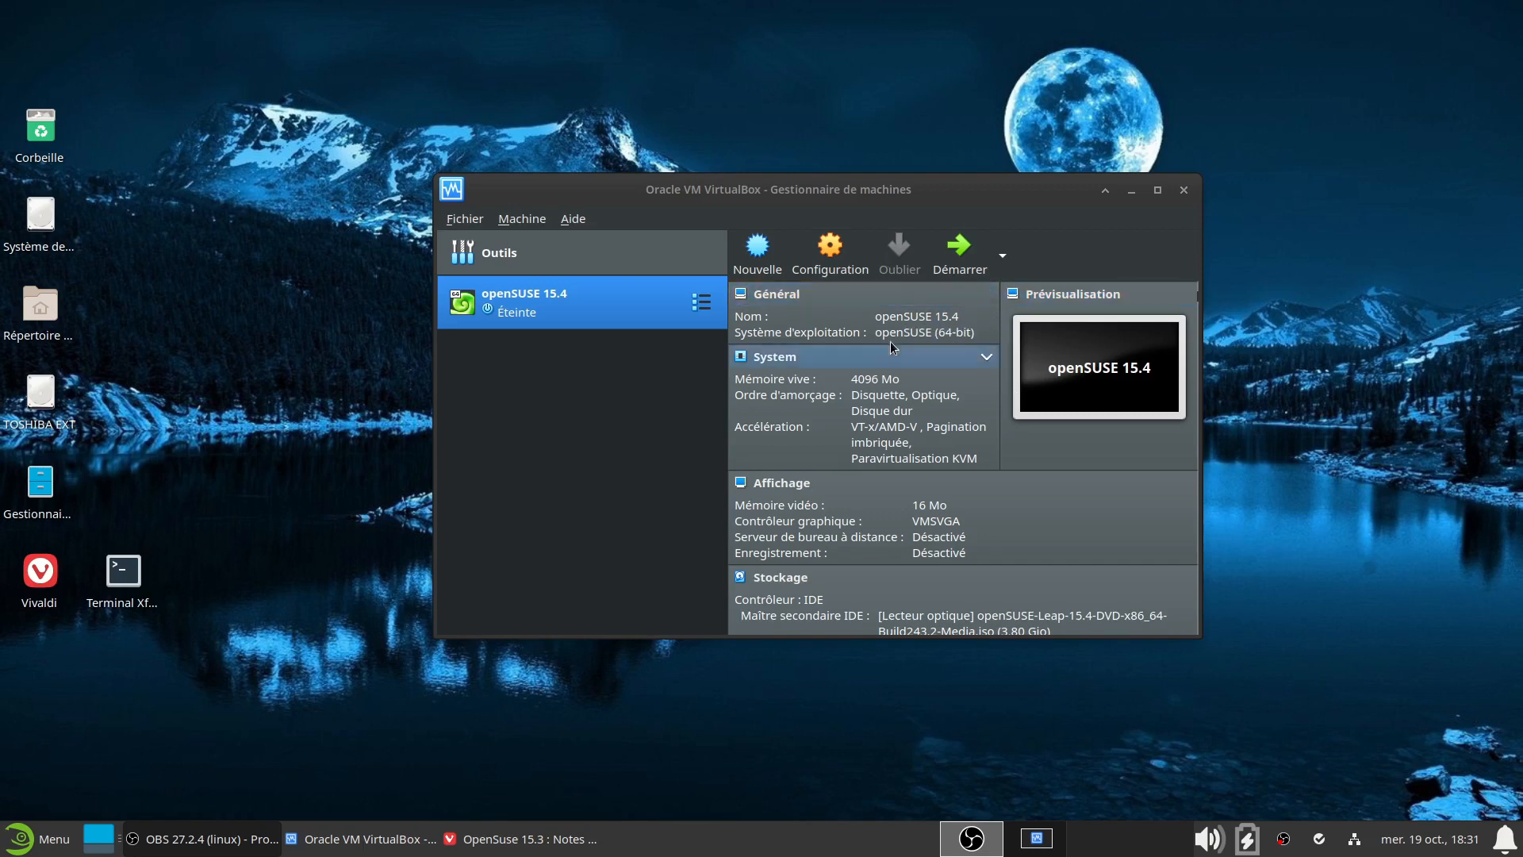
Remove the installer ISO from the openSUSE 15.4 VM's optical drive, leaving it Vide, and start the VM
left_click(858, 263)
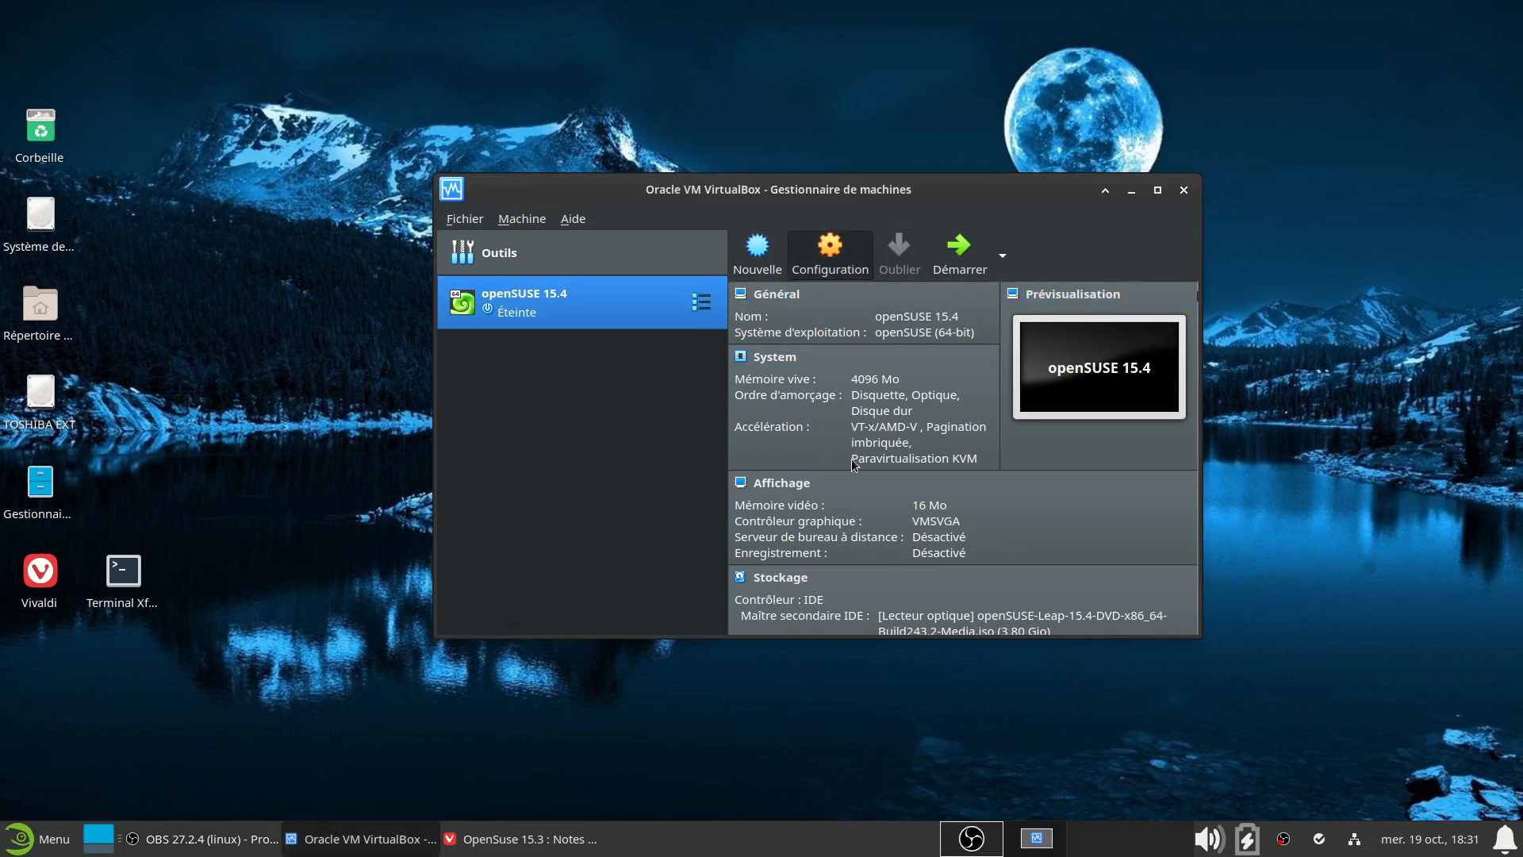
left_click(495, 250)
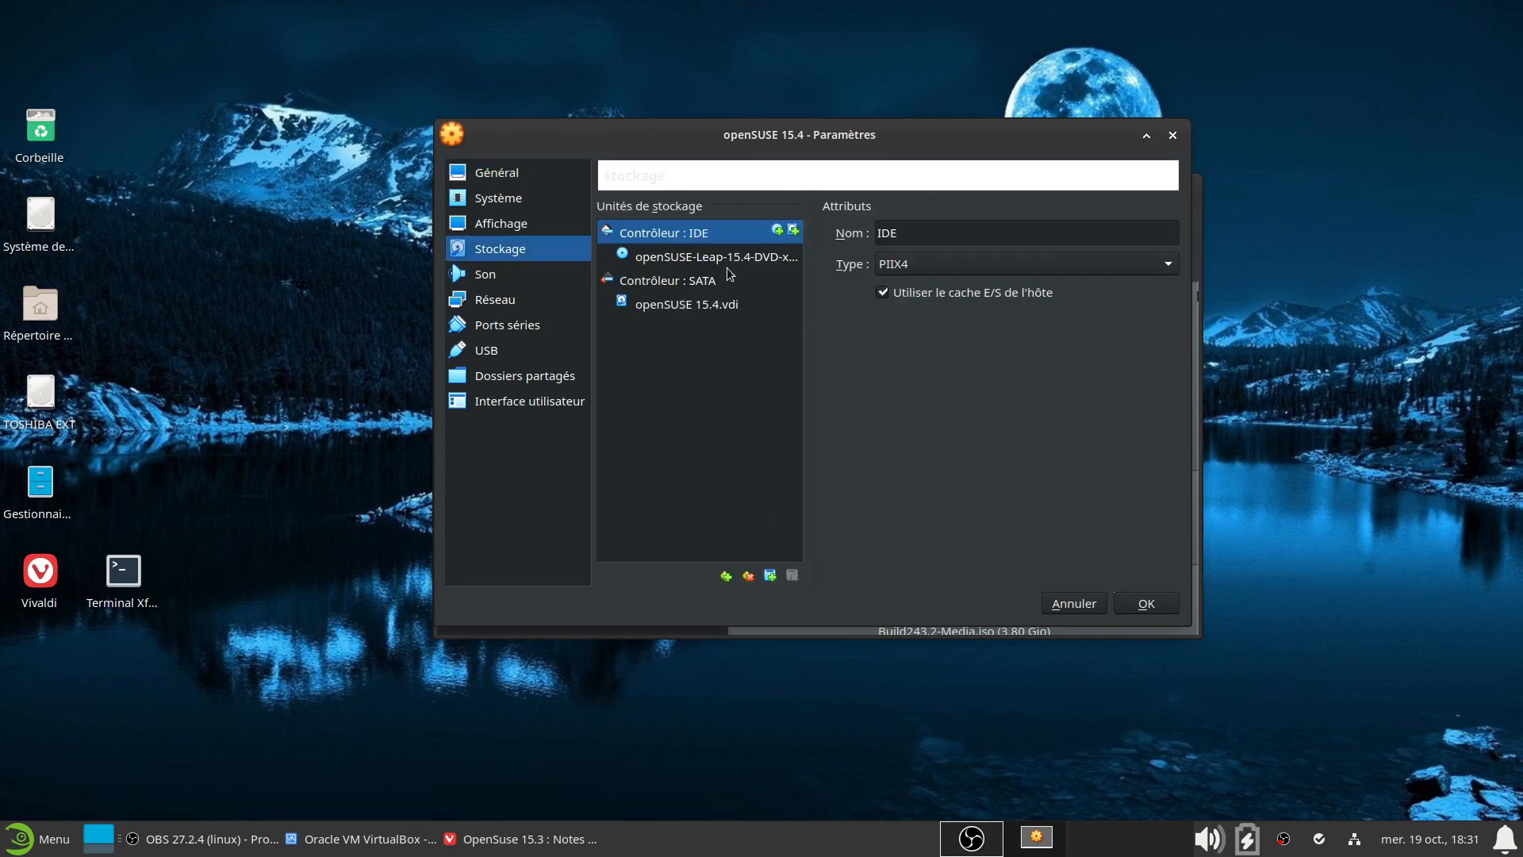
left_click(726, 262)
left_click(1164, 233)
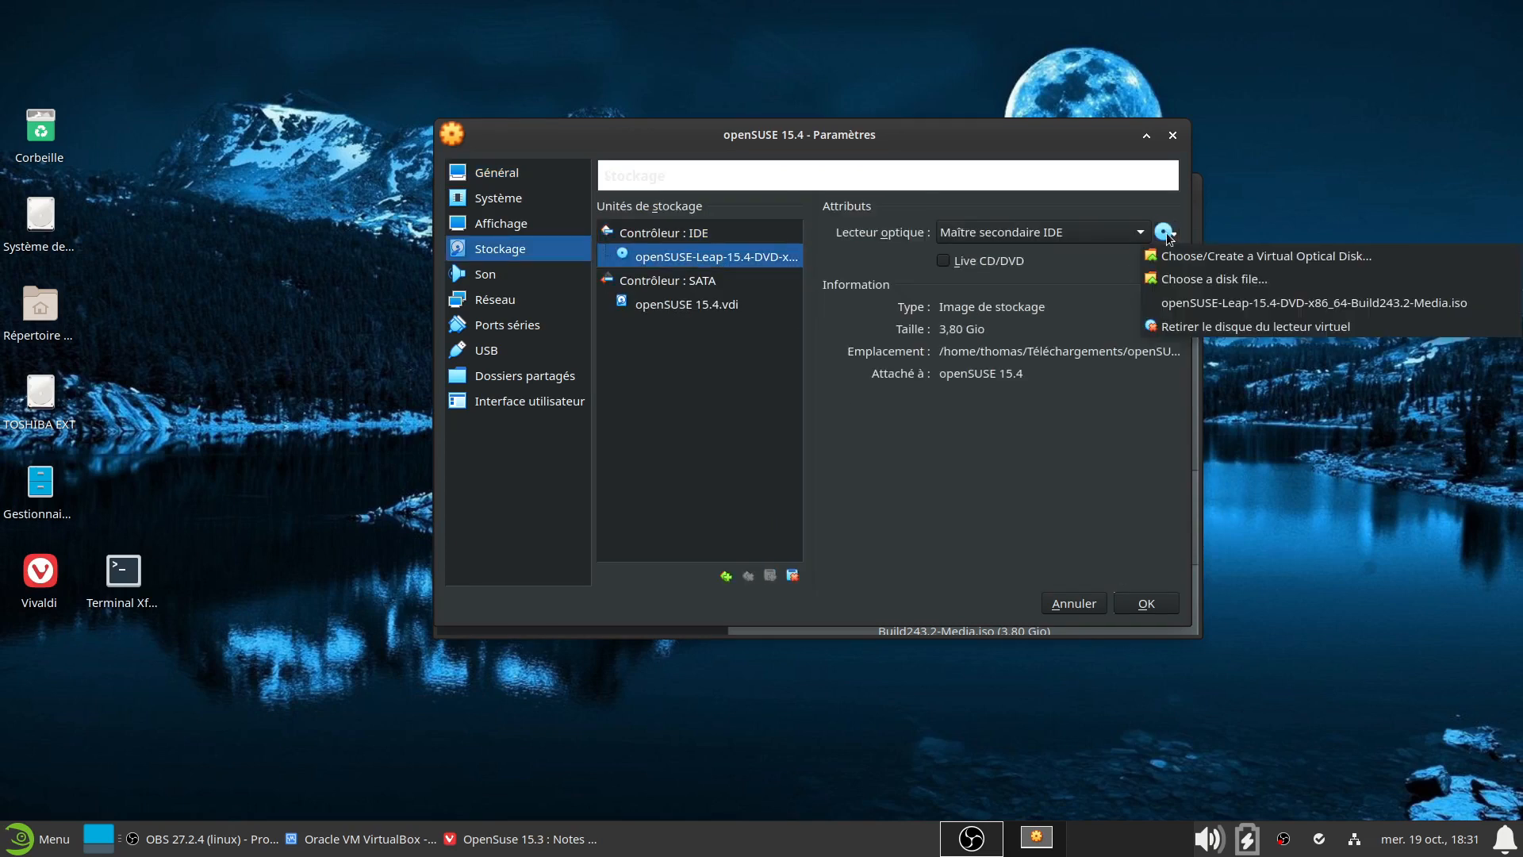
left_click(1174, 326)
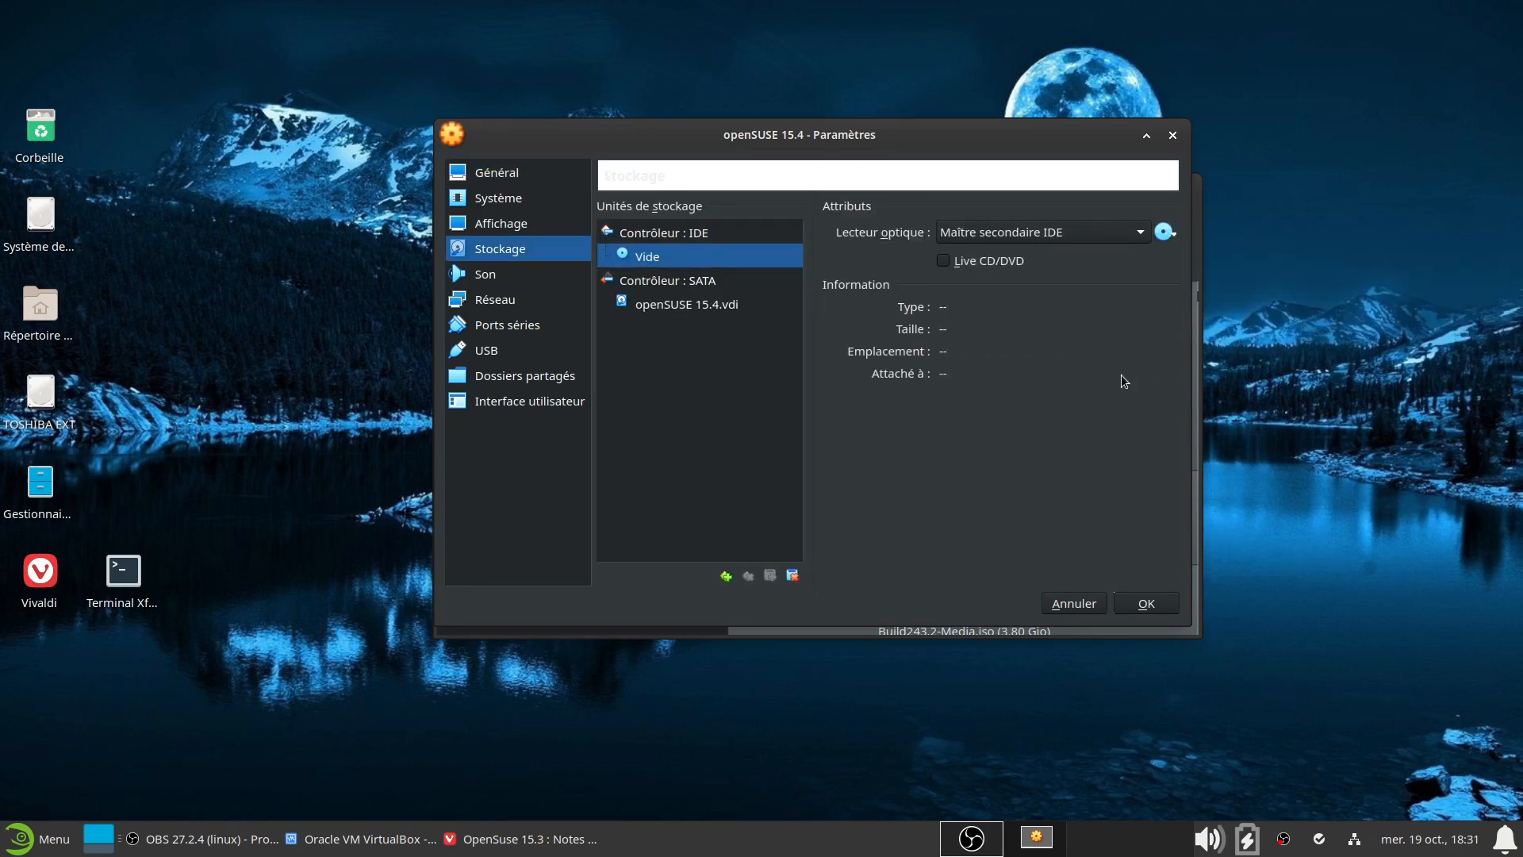
left_click(1162, 603)
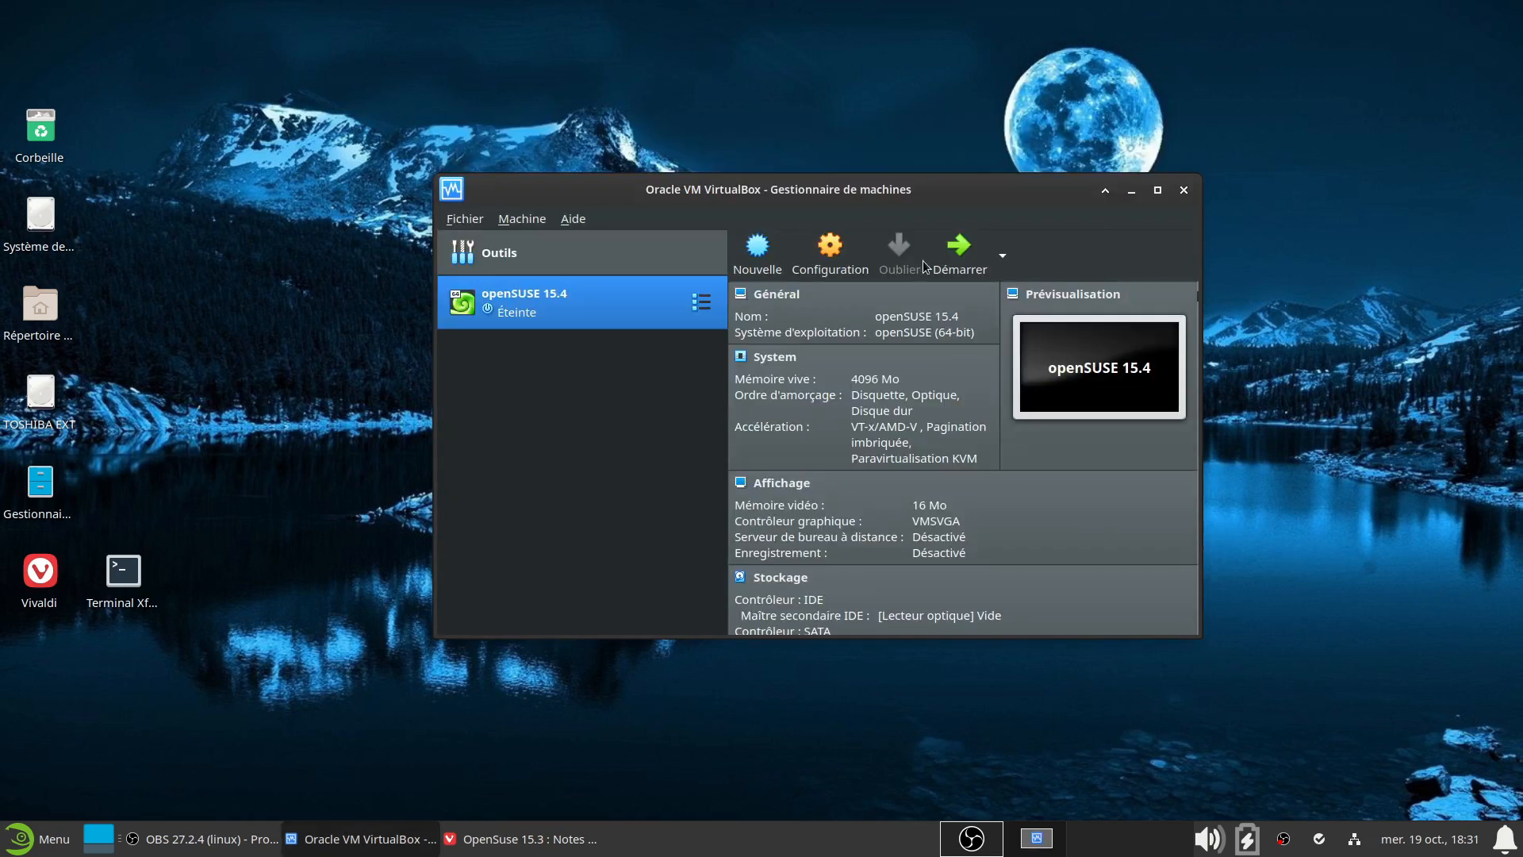
left_click(956, 254)
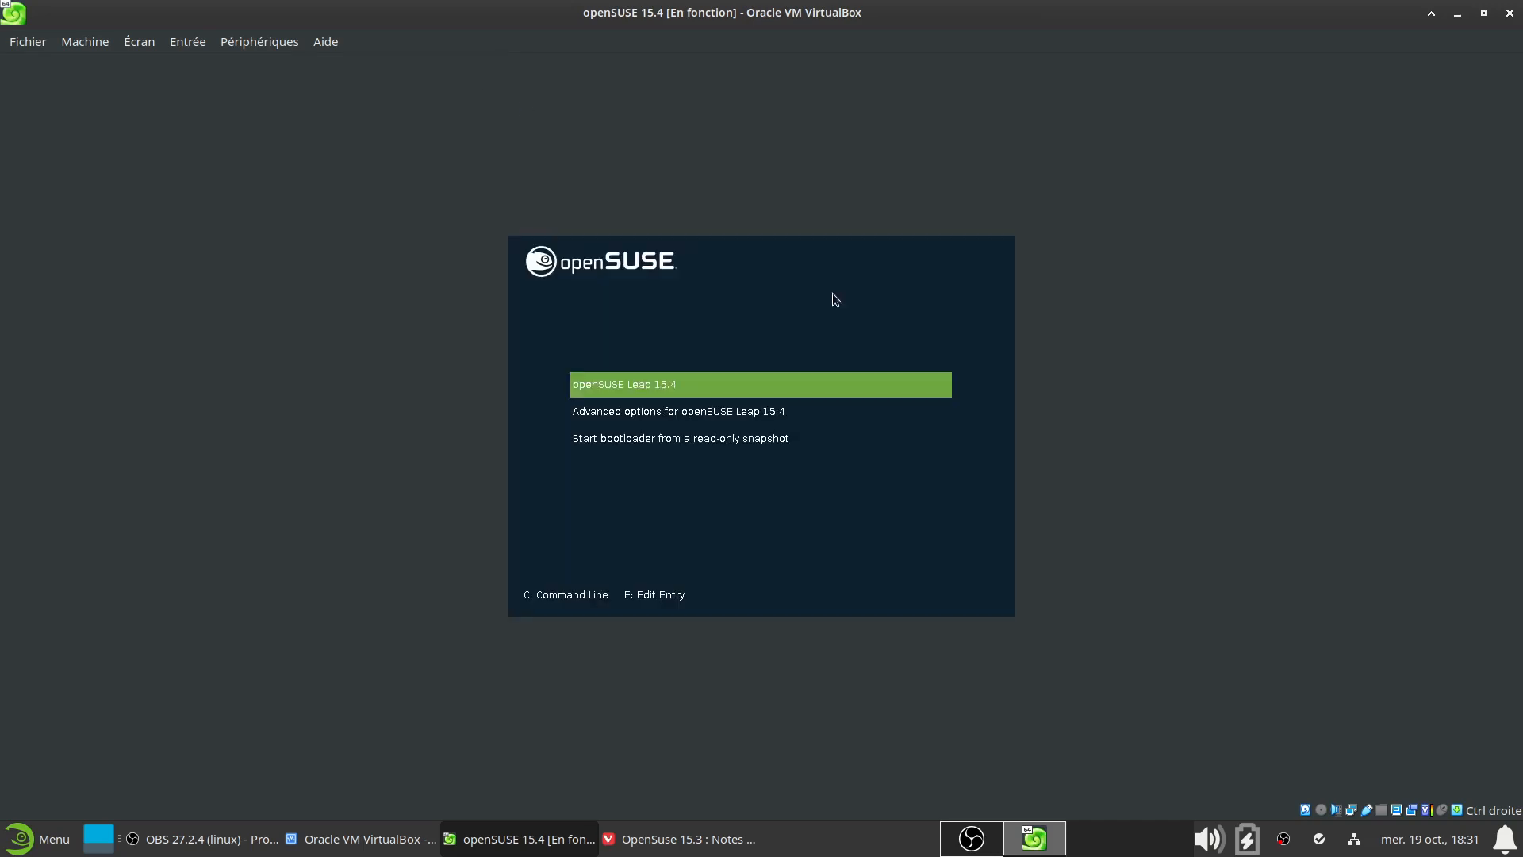
Boot the default openSUSE Leap 15.4 GRUB entry and switch the VM window to full-screen mode
key("Return")
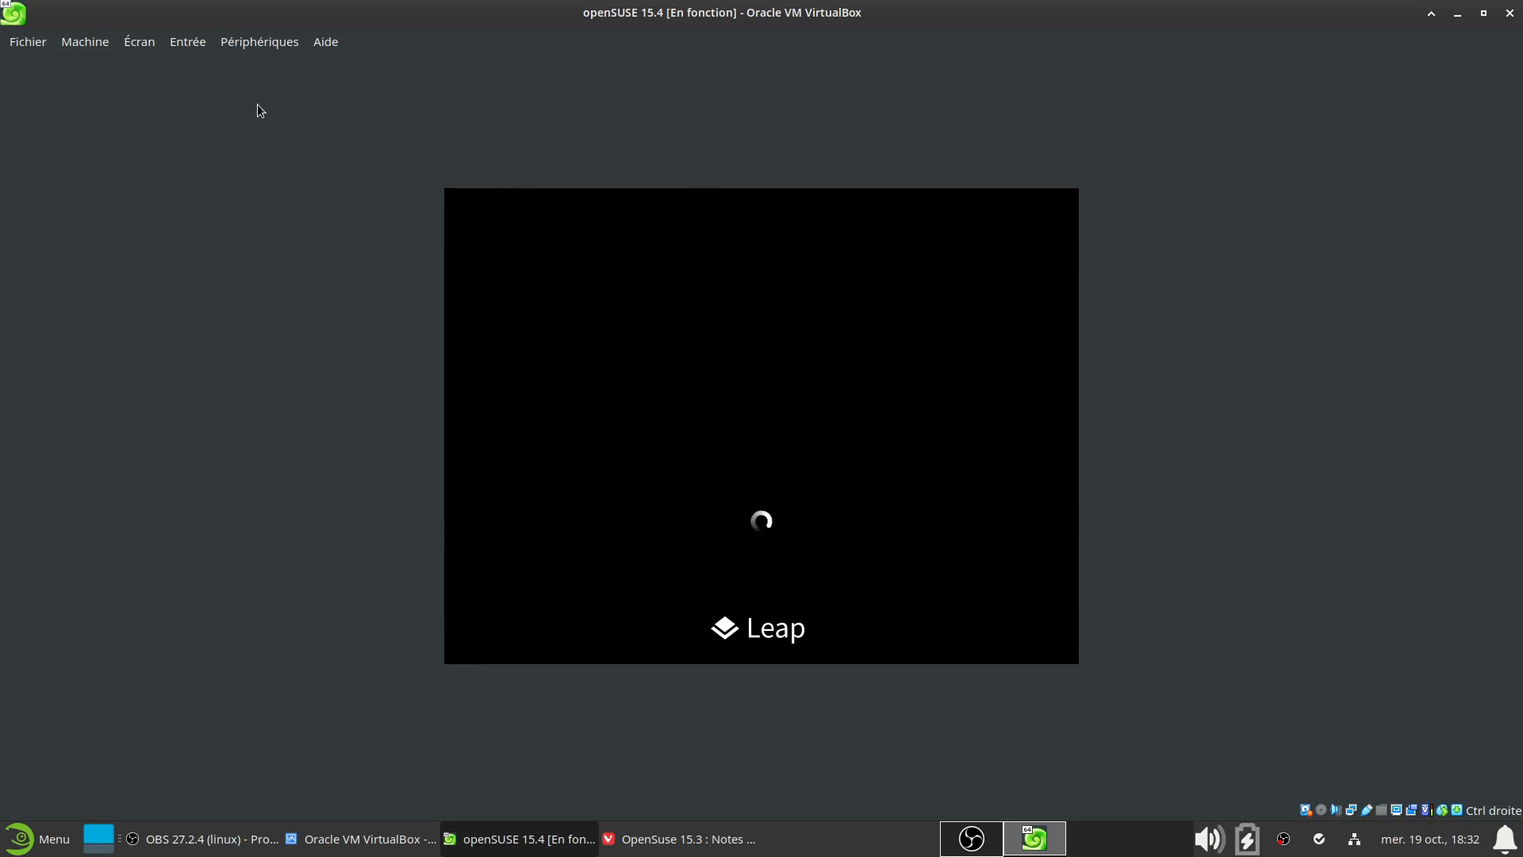
left_click(141, 46)
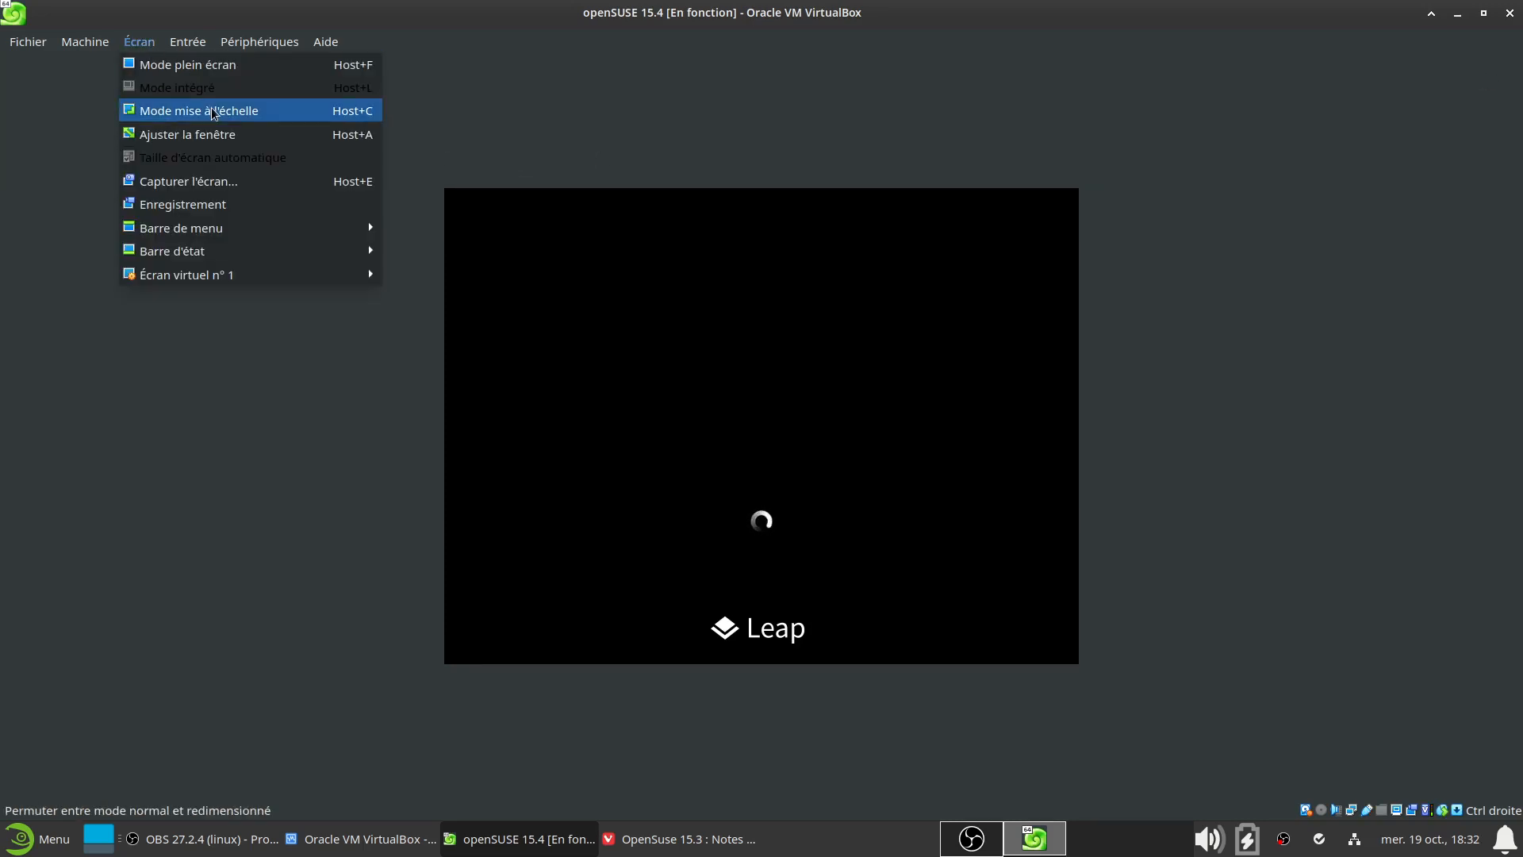
left_click(210, 65)
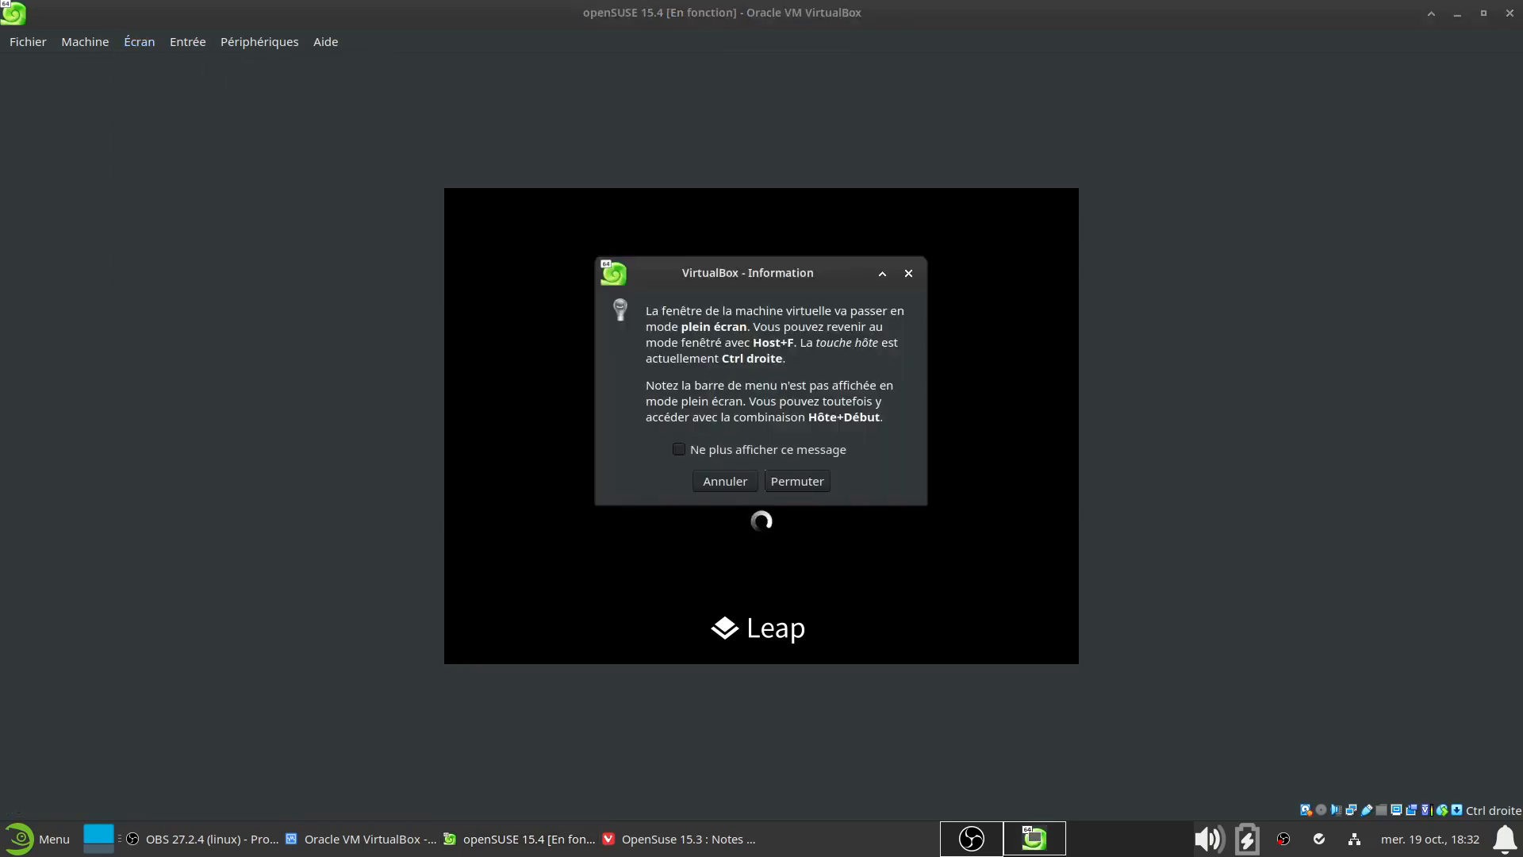
left_click(802, 475)
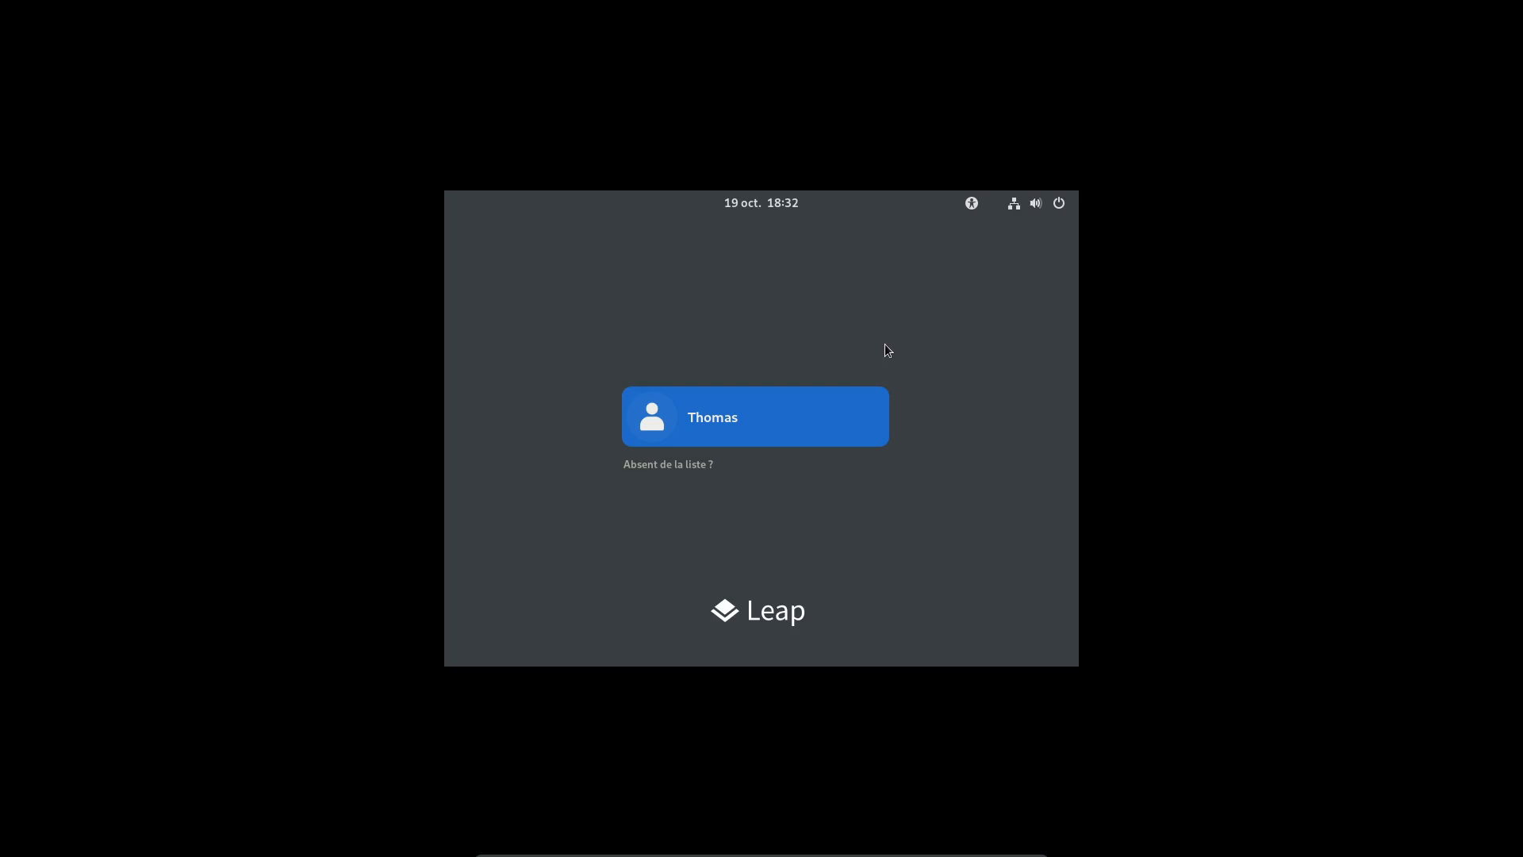
Log in as the local user, close the Bienvenue window and return to the GNOME desktop
left_click(850, 399)
type("••••")
key("Return")
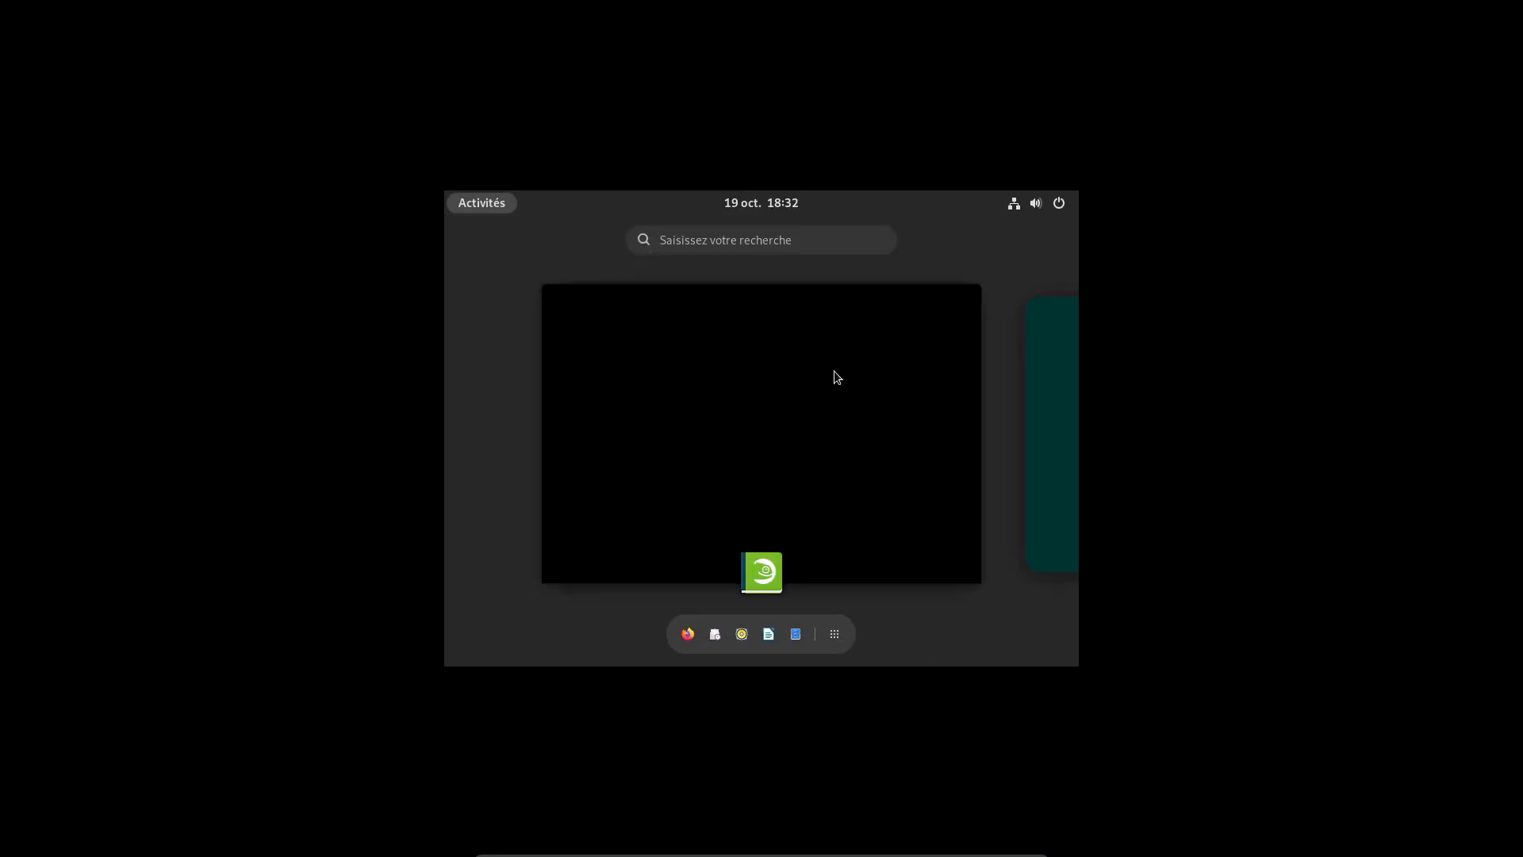
left_click(985, 283)
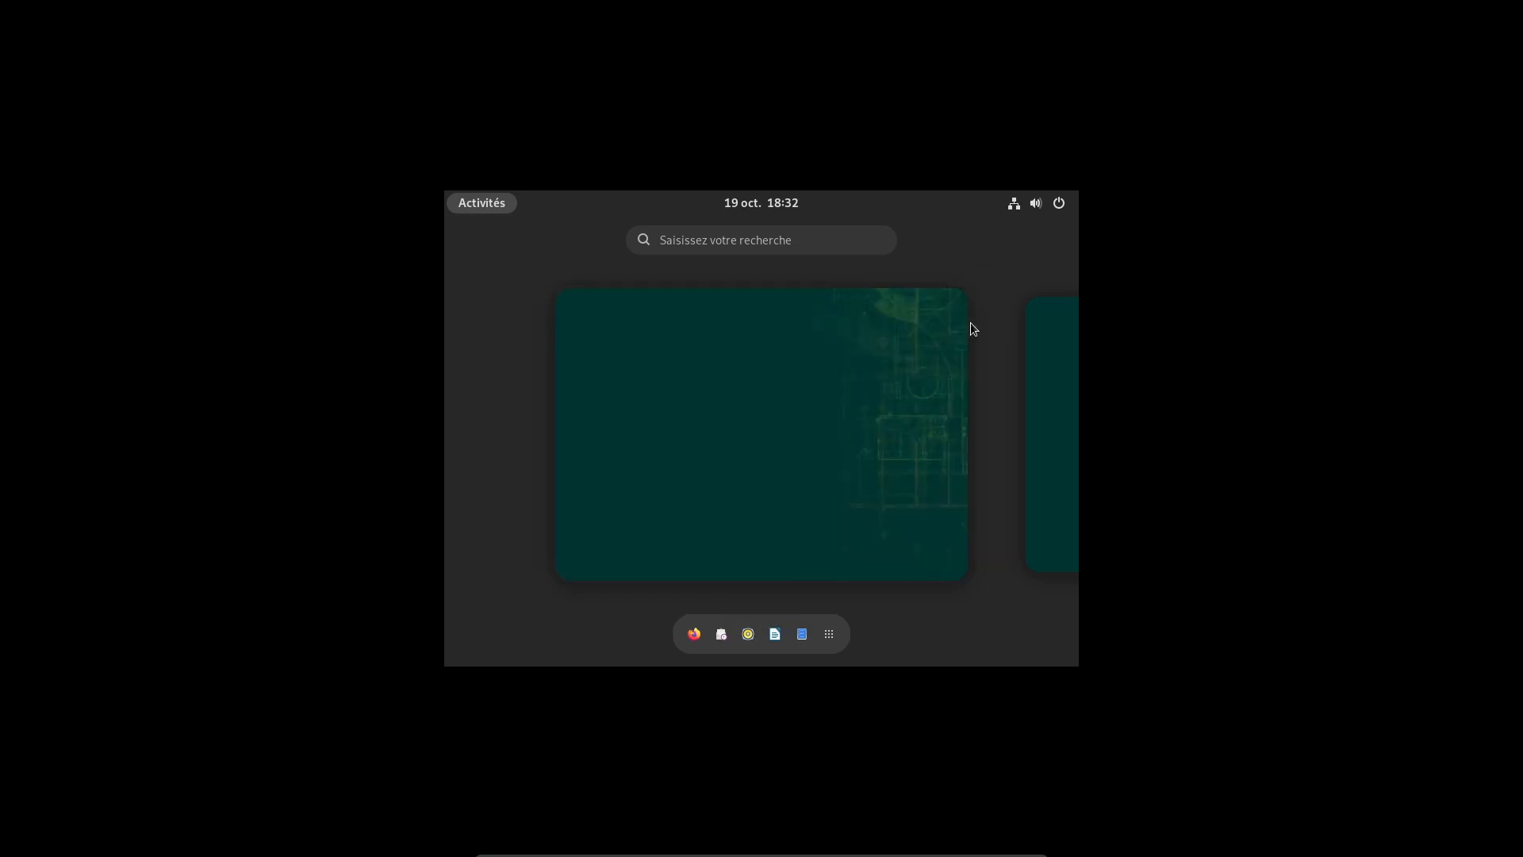
left_click(904, 310)
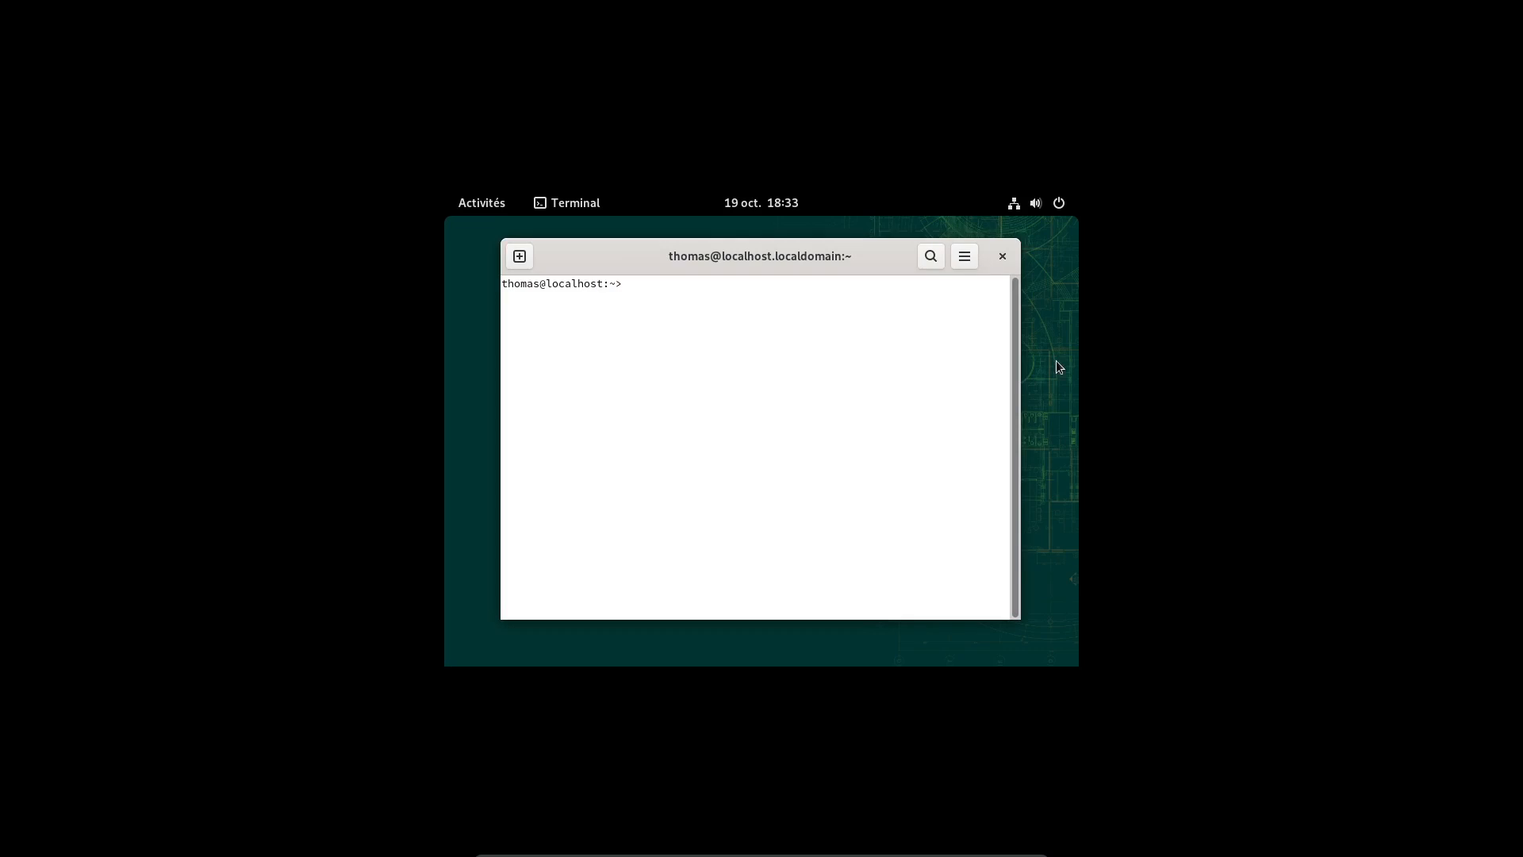
Change the display resolution from 800×600 to 1920×1080 (16:9) in Paramètres d'affichage and keep it
right_click(1048, 310)
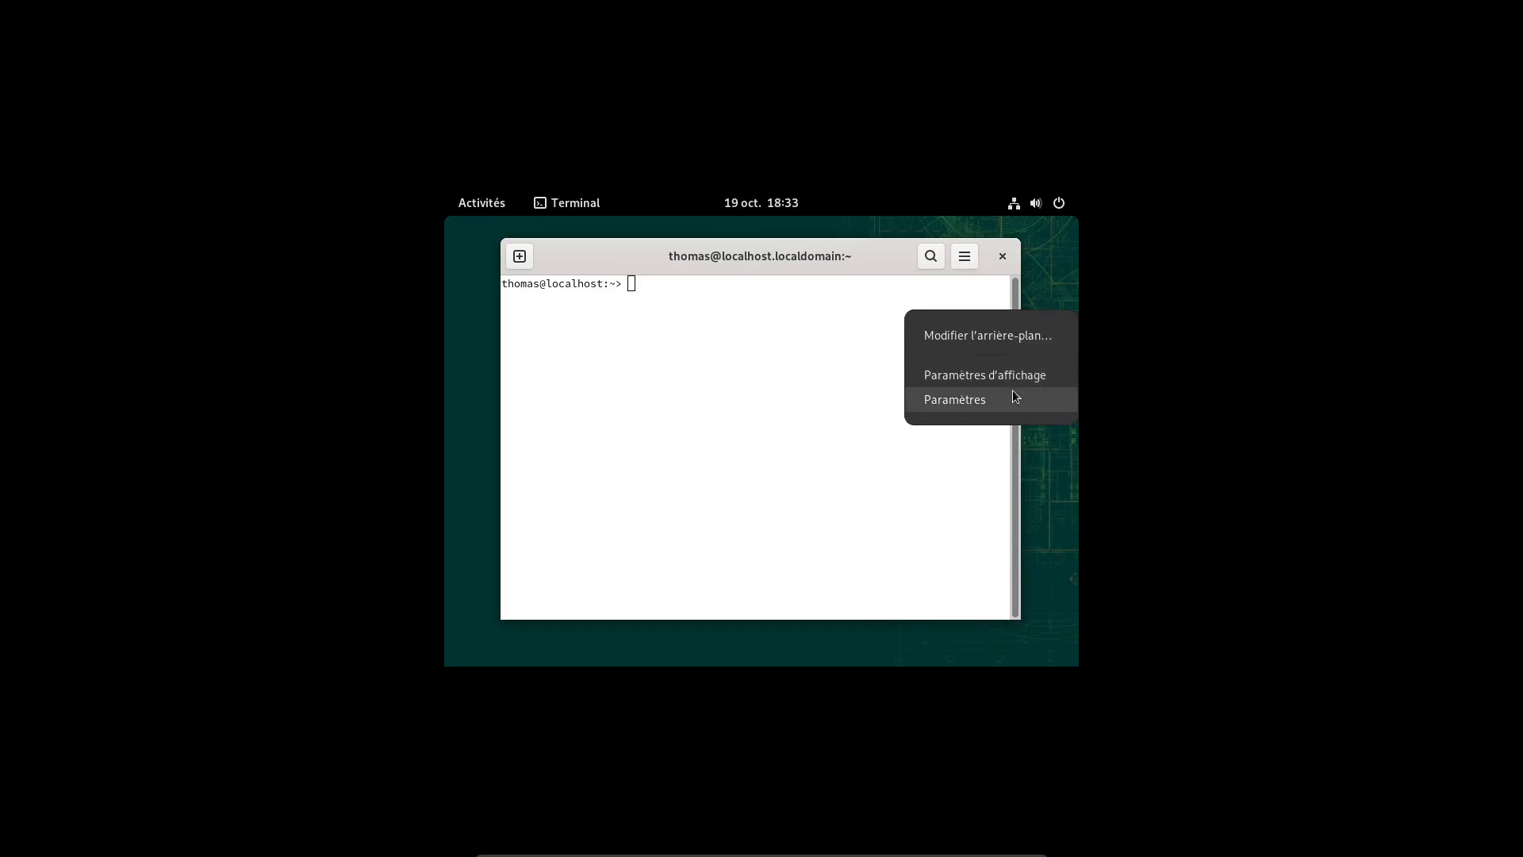
left_click(980, 374)
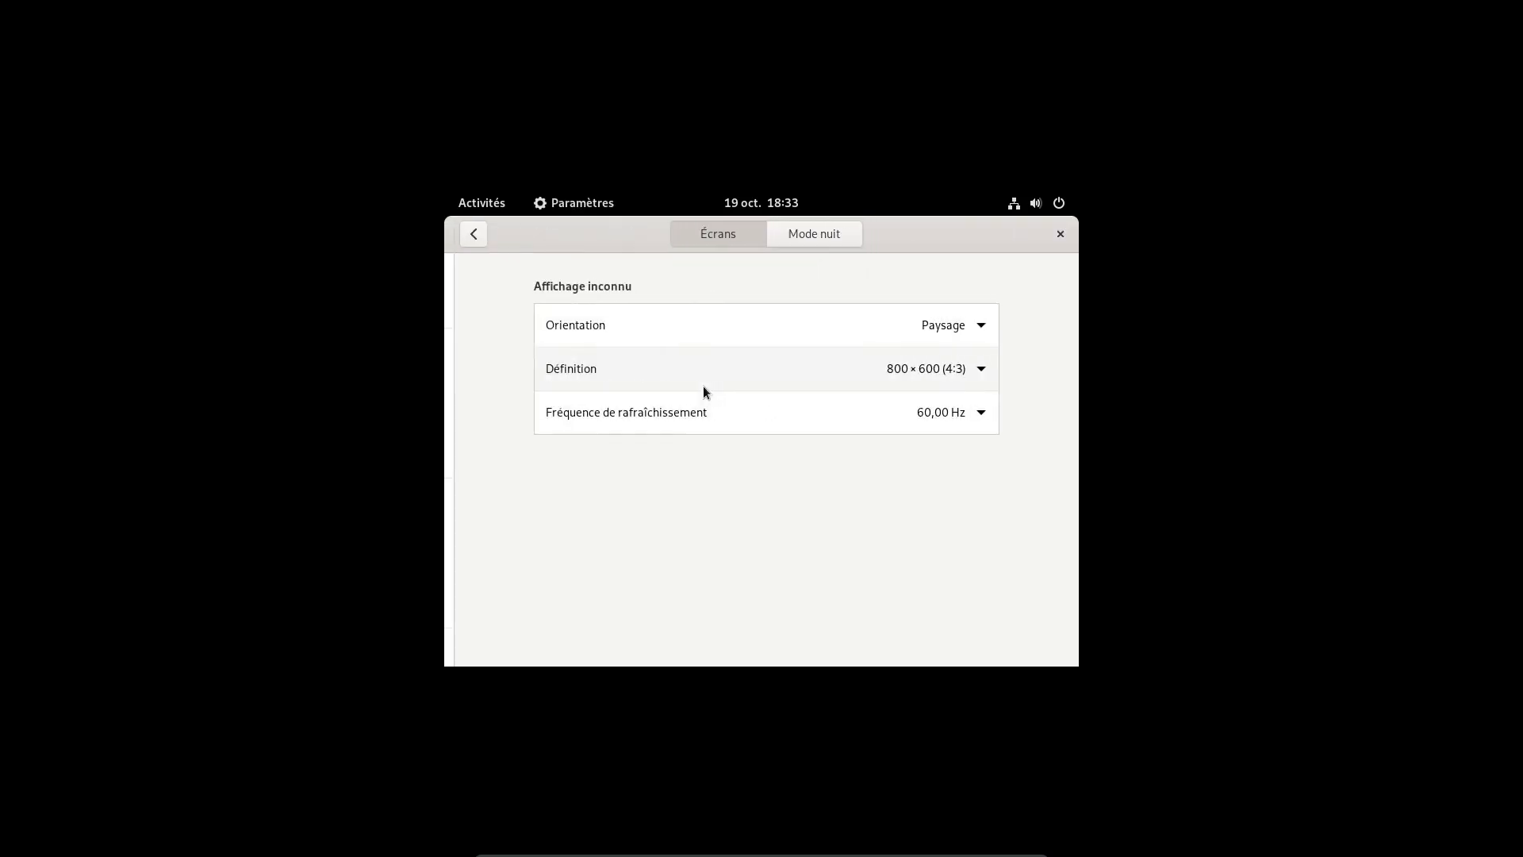
left_click(975, 372)
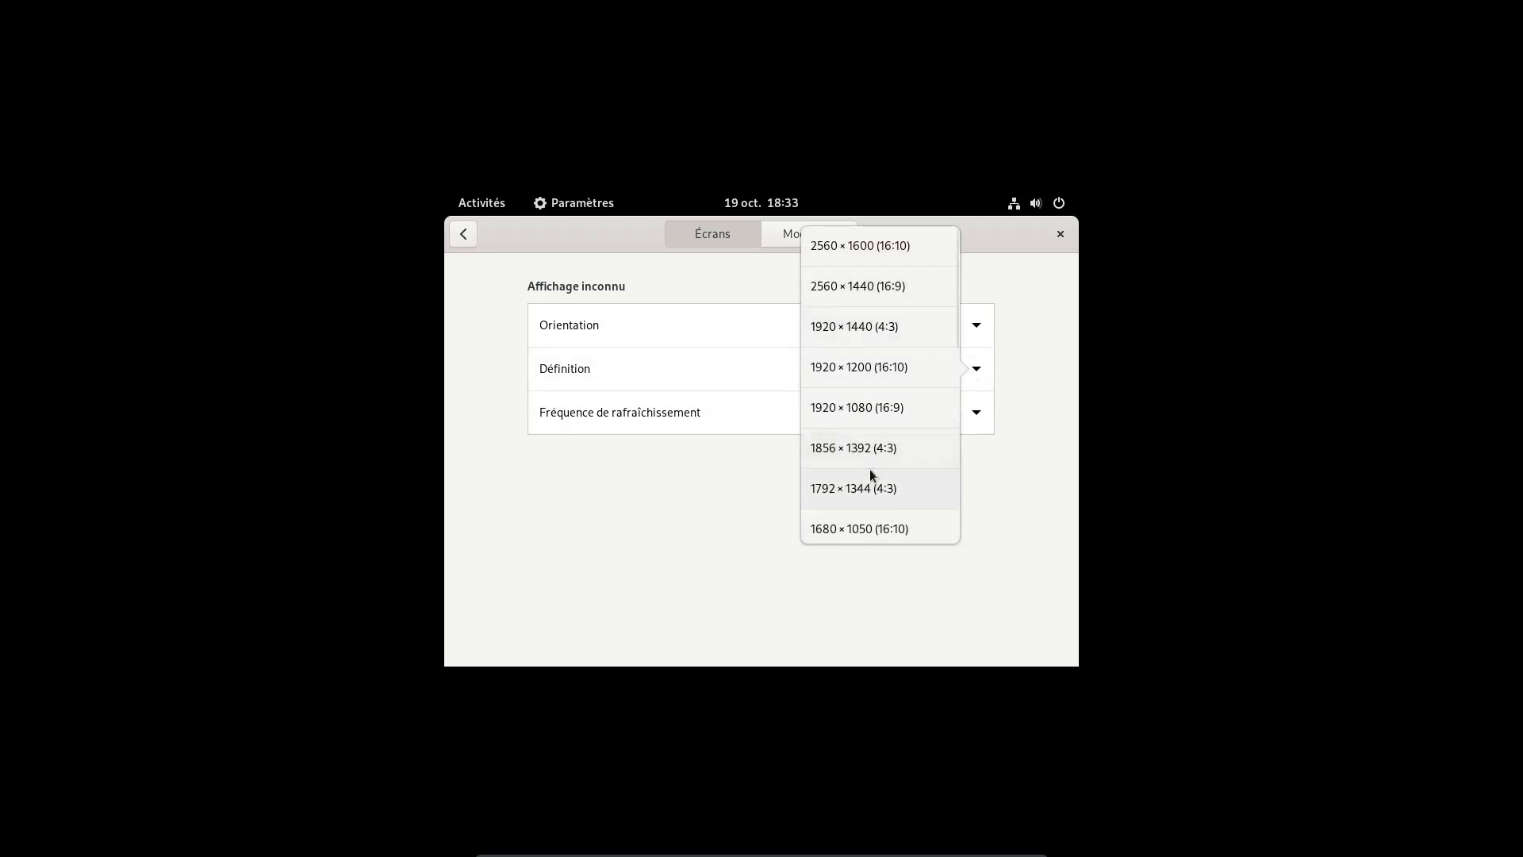
left_click(864, 413)
left_click(1028, 231)
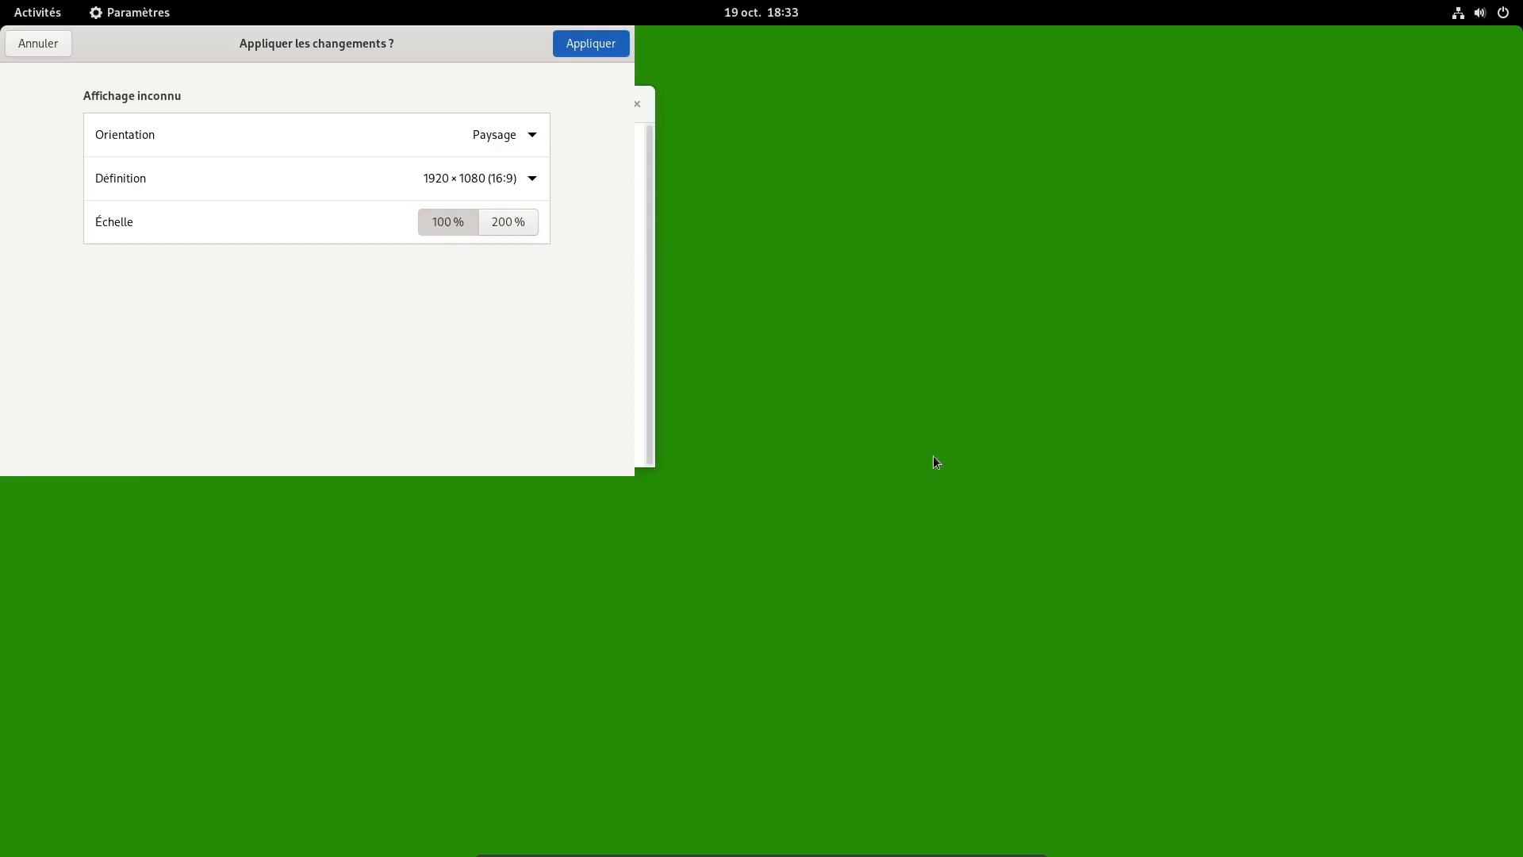
left_click(863, 481)
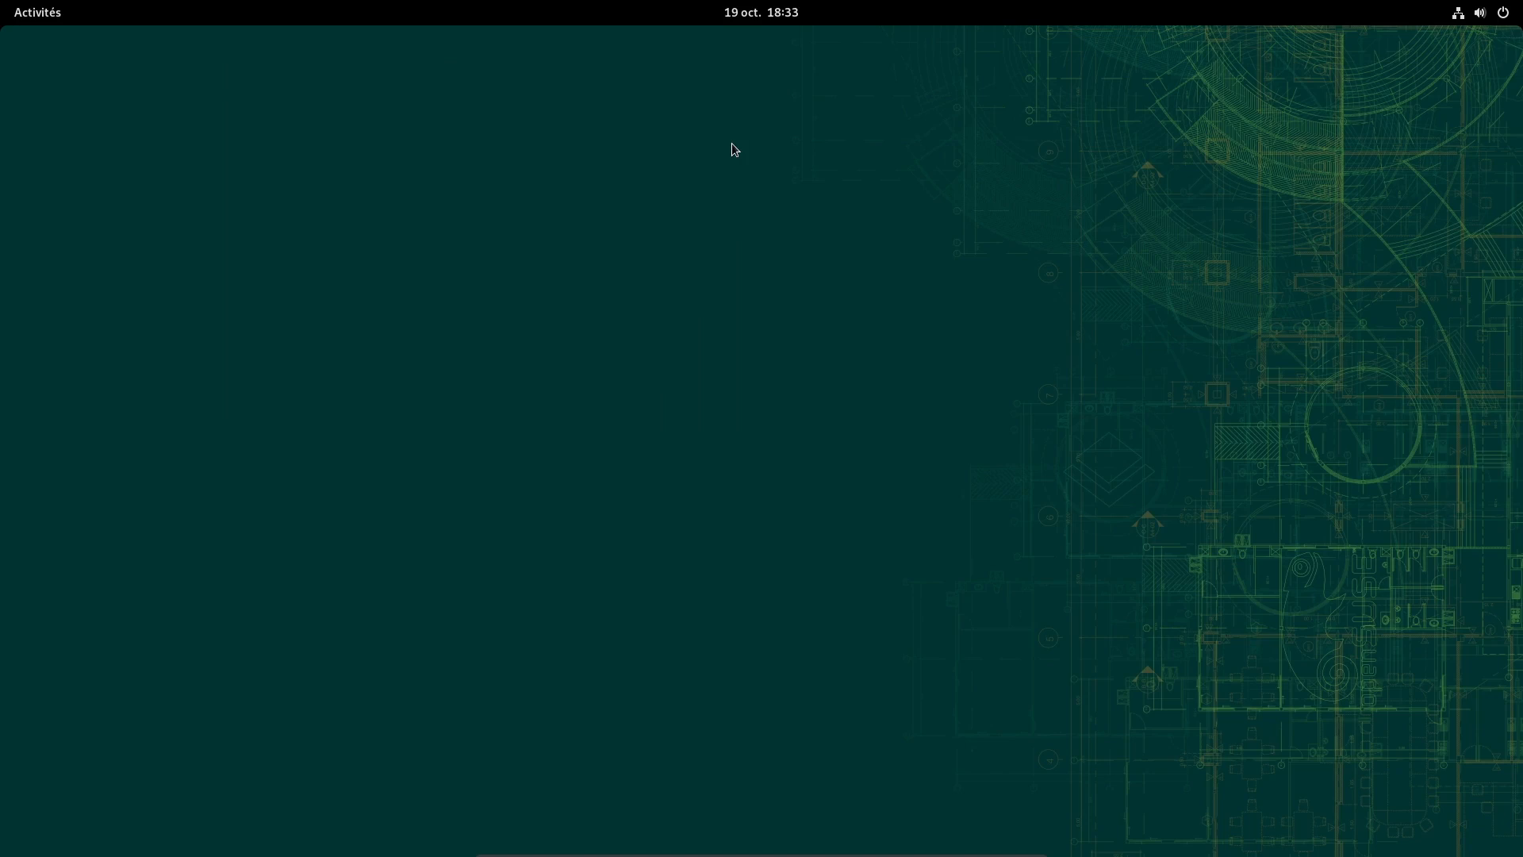
Launch Terminal from the app grid and run 'sudo zypper refresh'
left_click(59, 19)
left_click(936, 802)
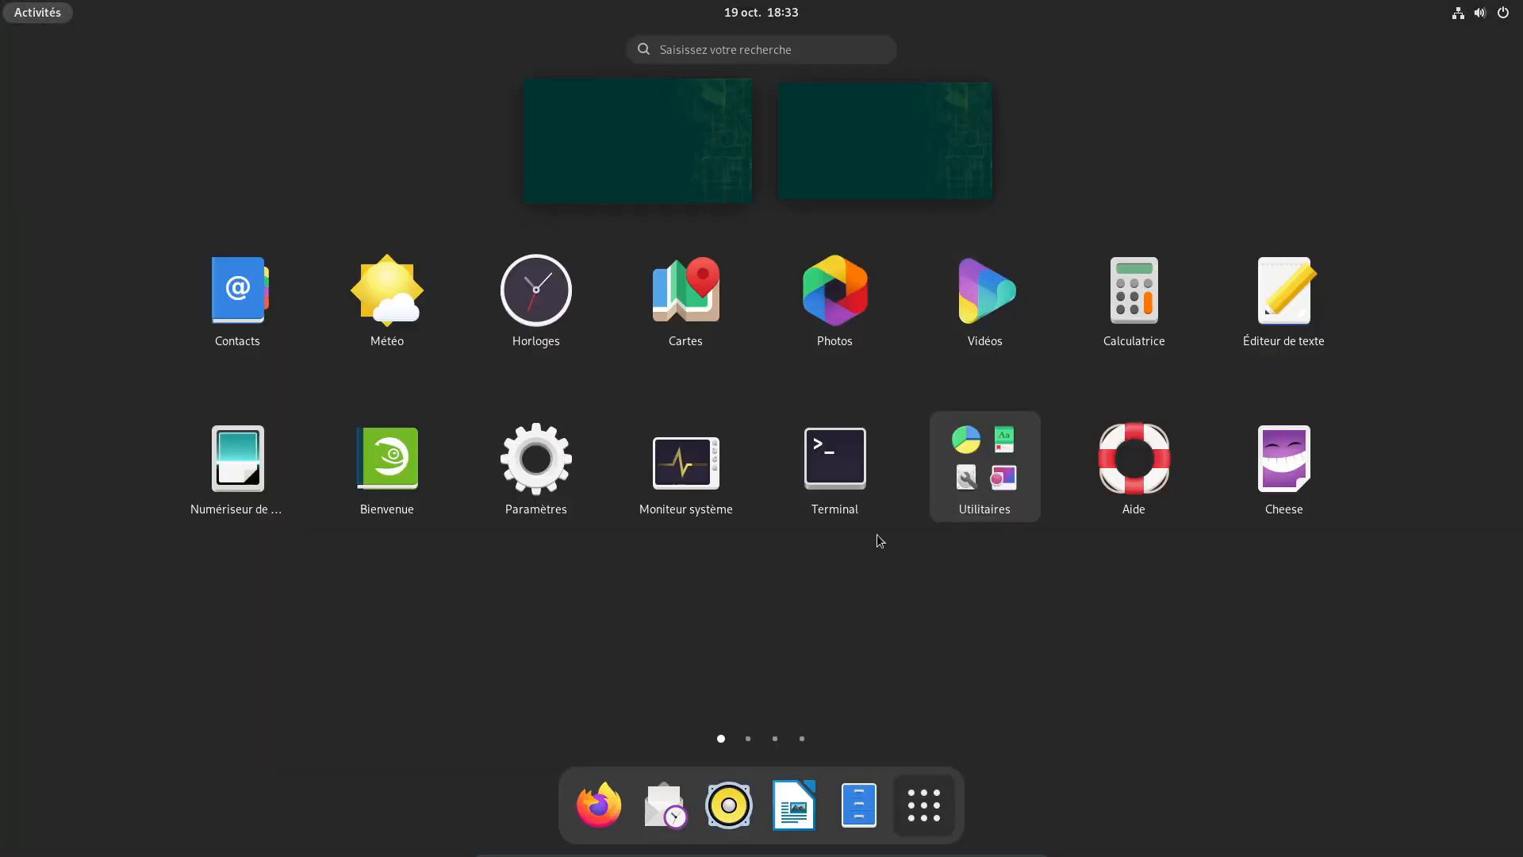
left_click(811, 476)
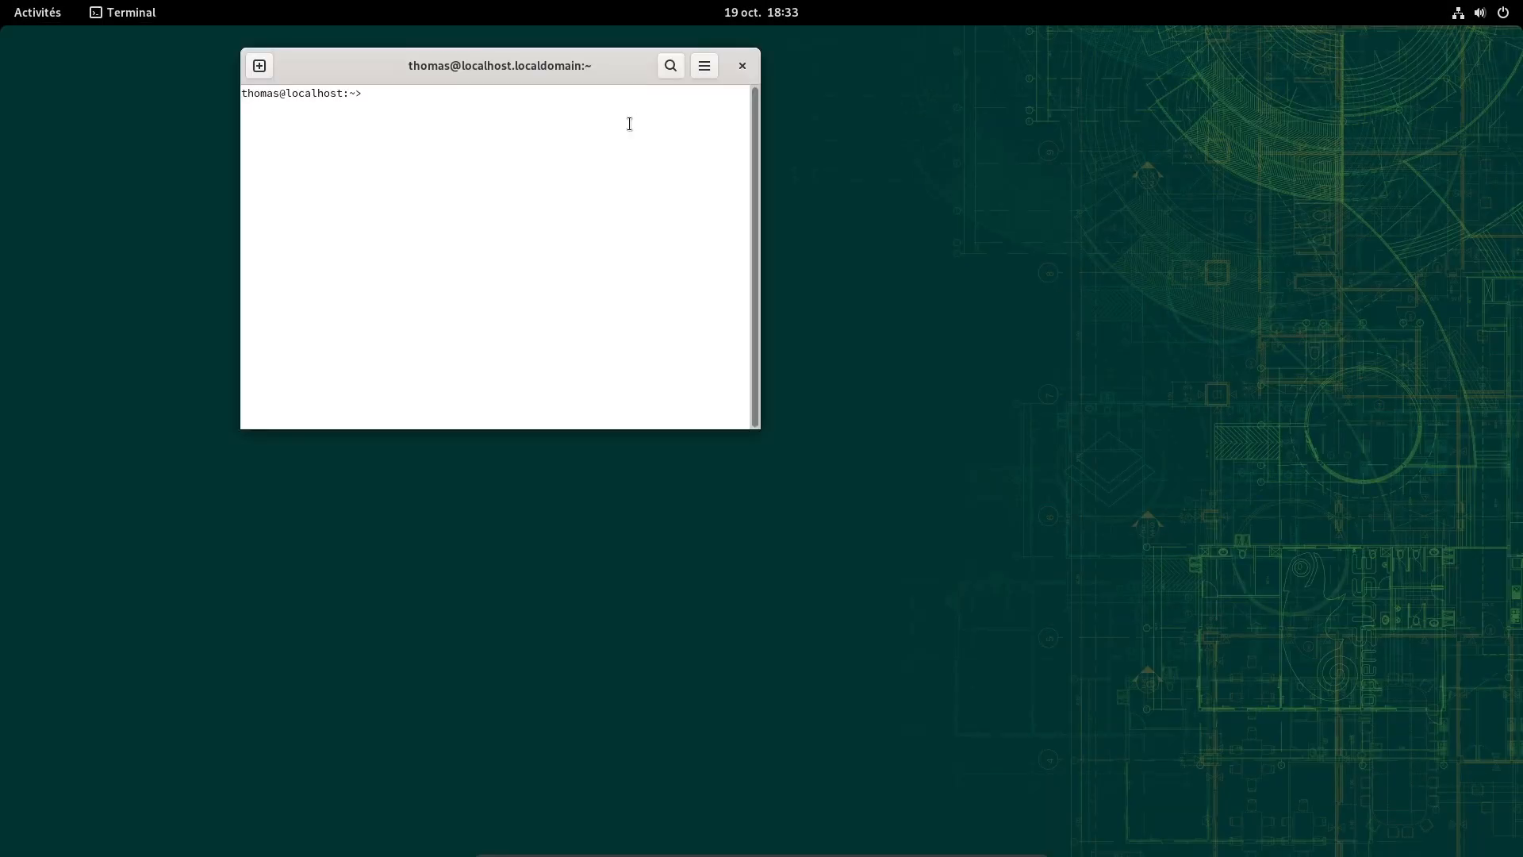
type("sudo ")
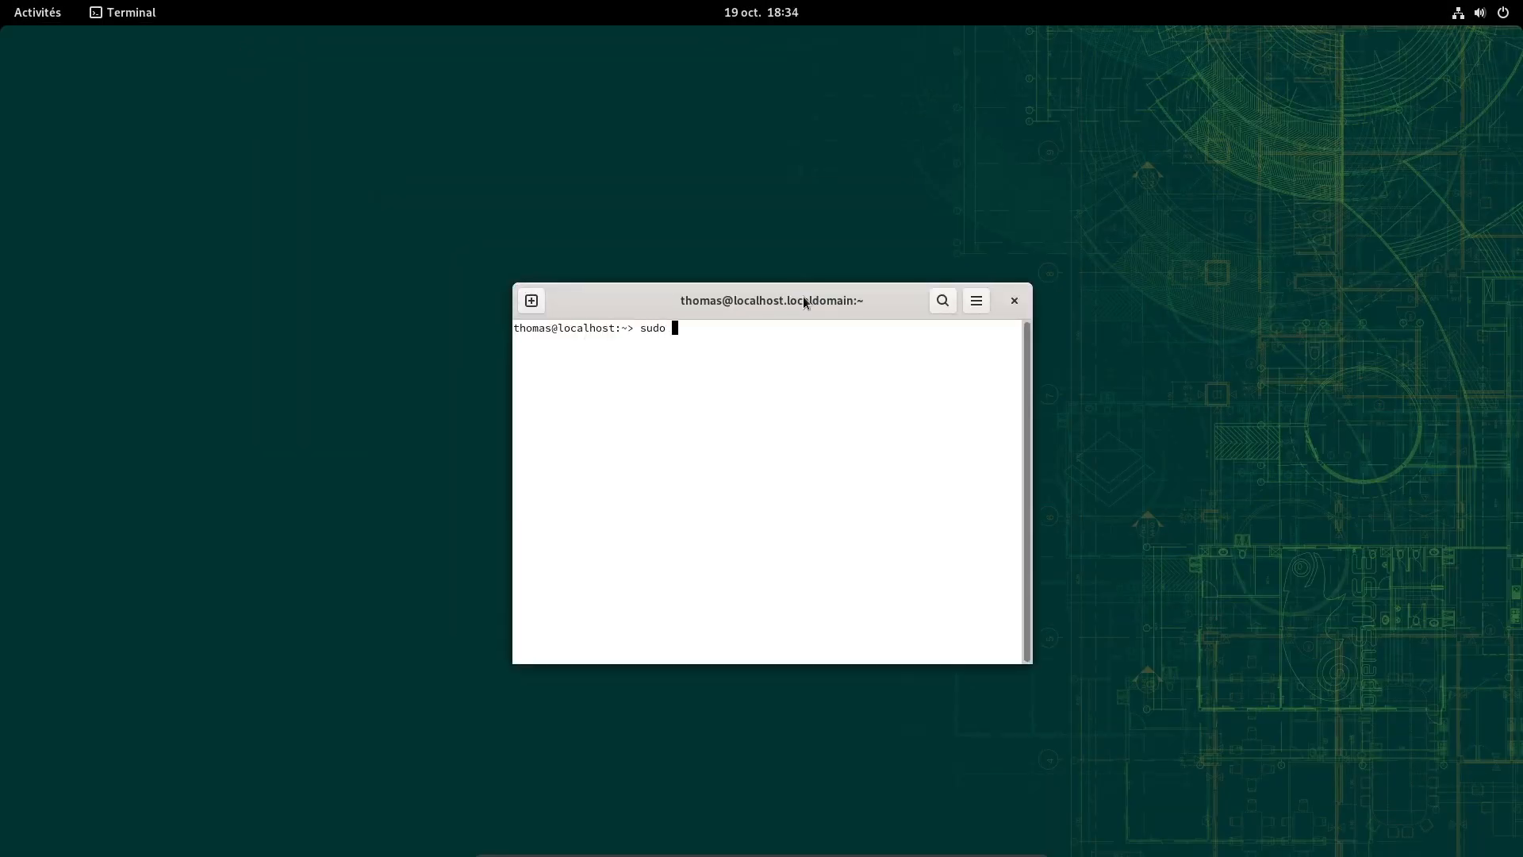
type("zypper refres")
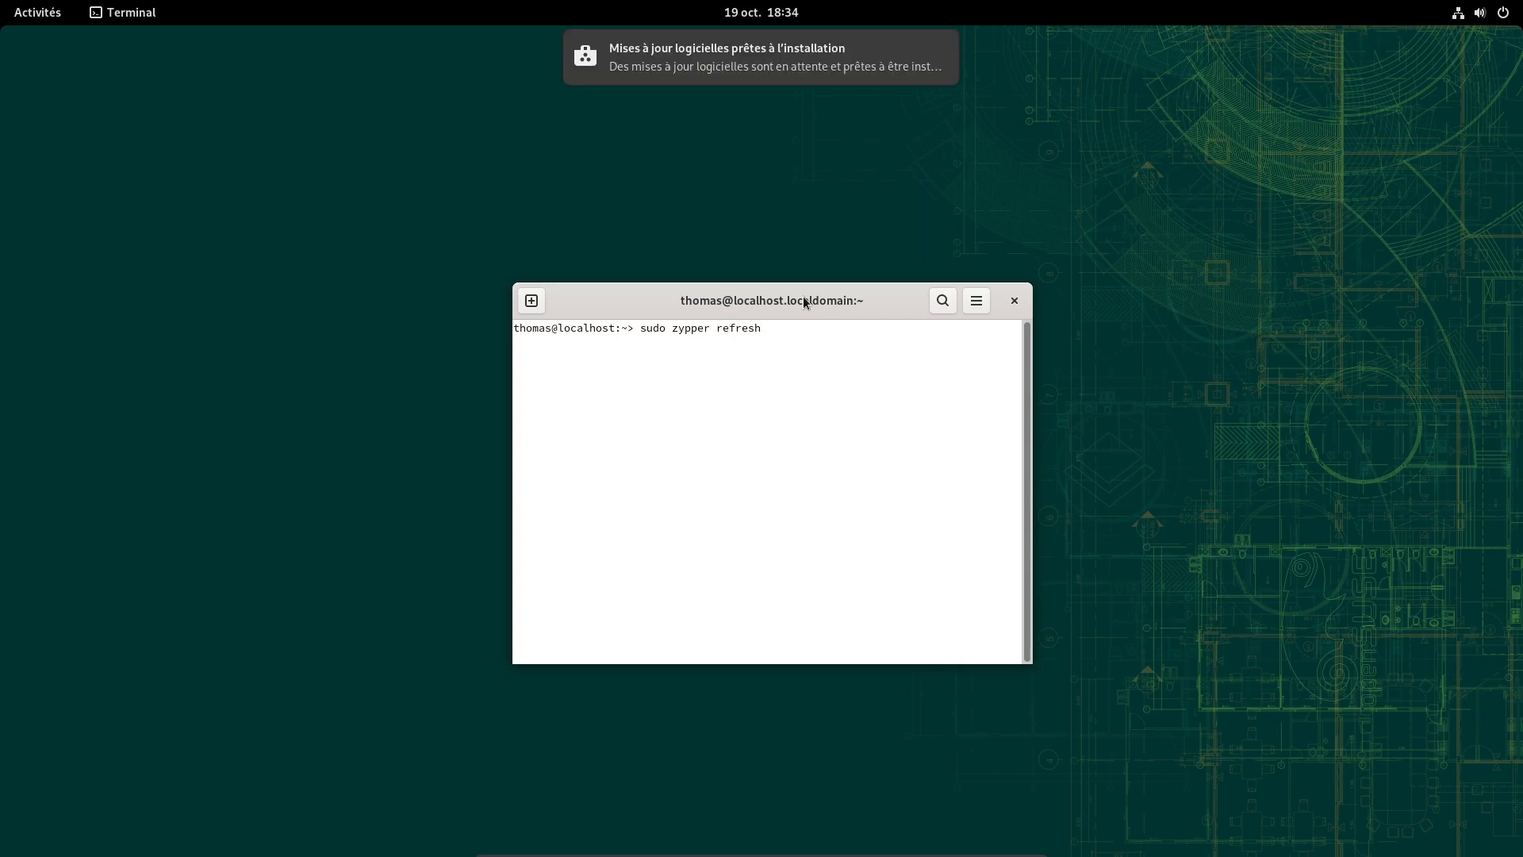
type("h")
key("Return")
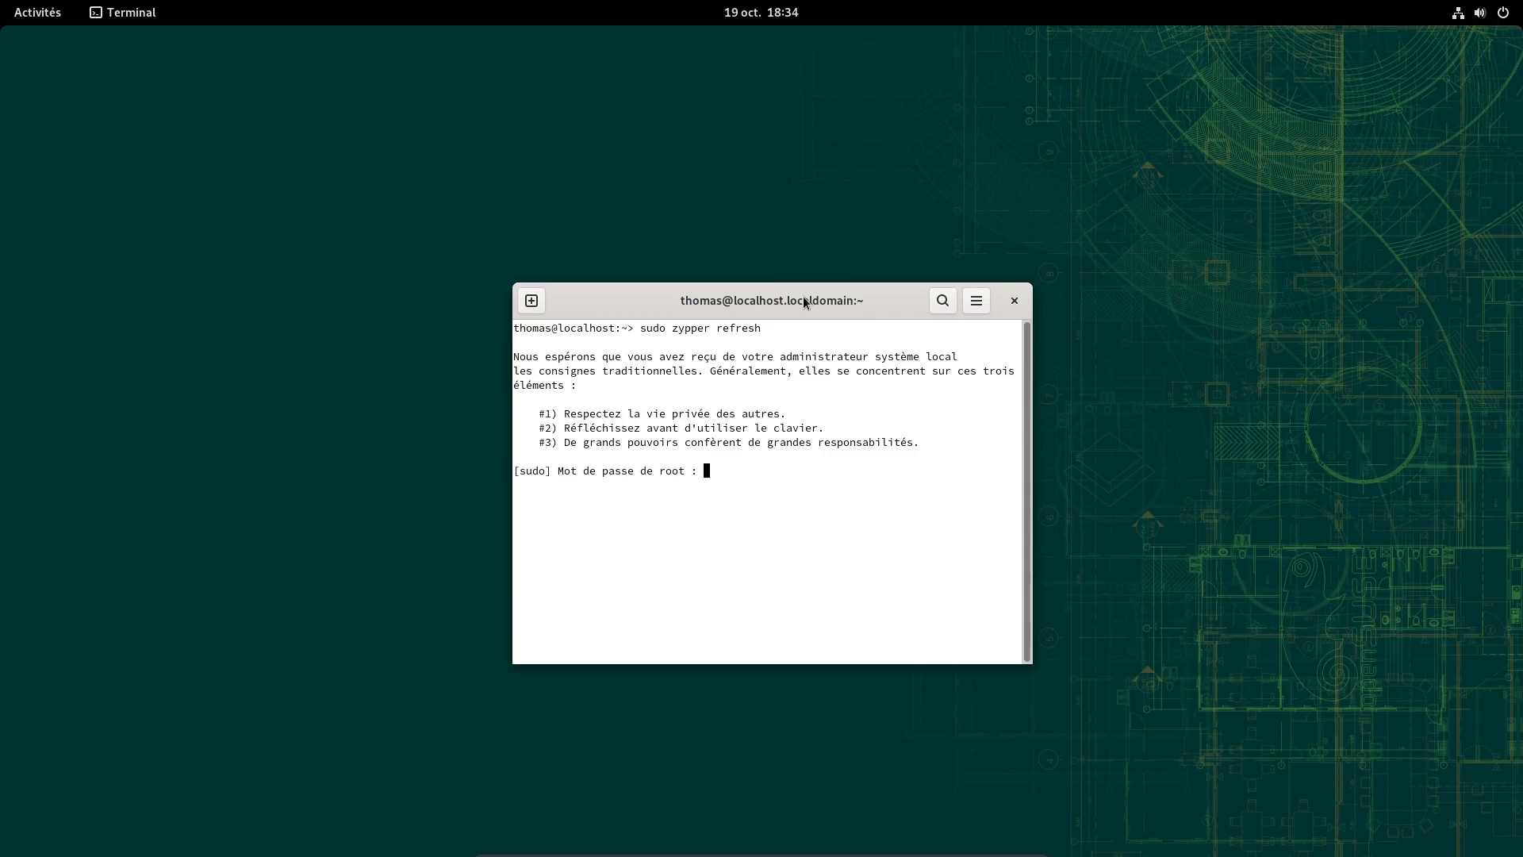
Enter the root password, answer 'oui' so PackageKit quits, and type 'sudo zypper up'
key("Return")
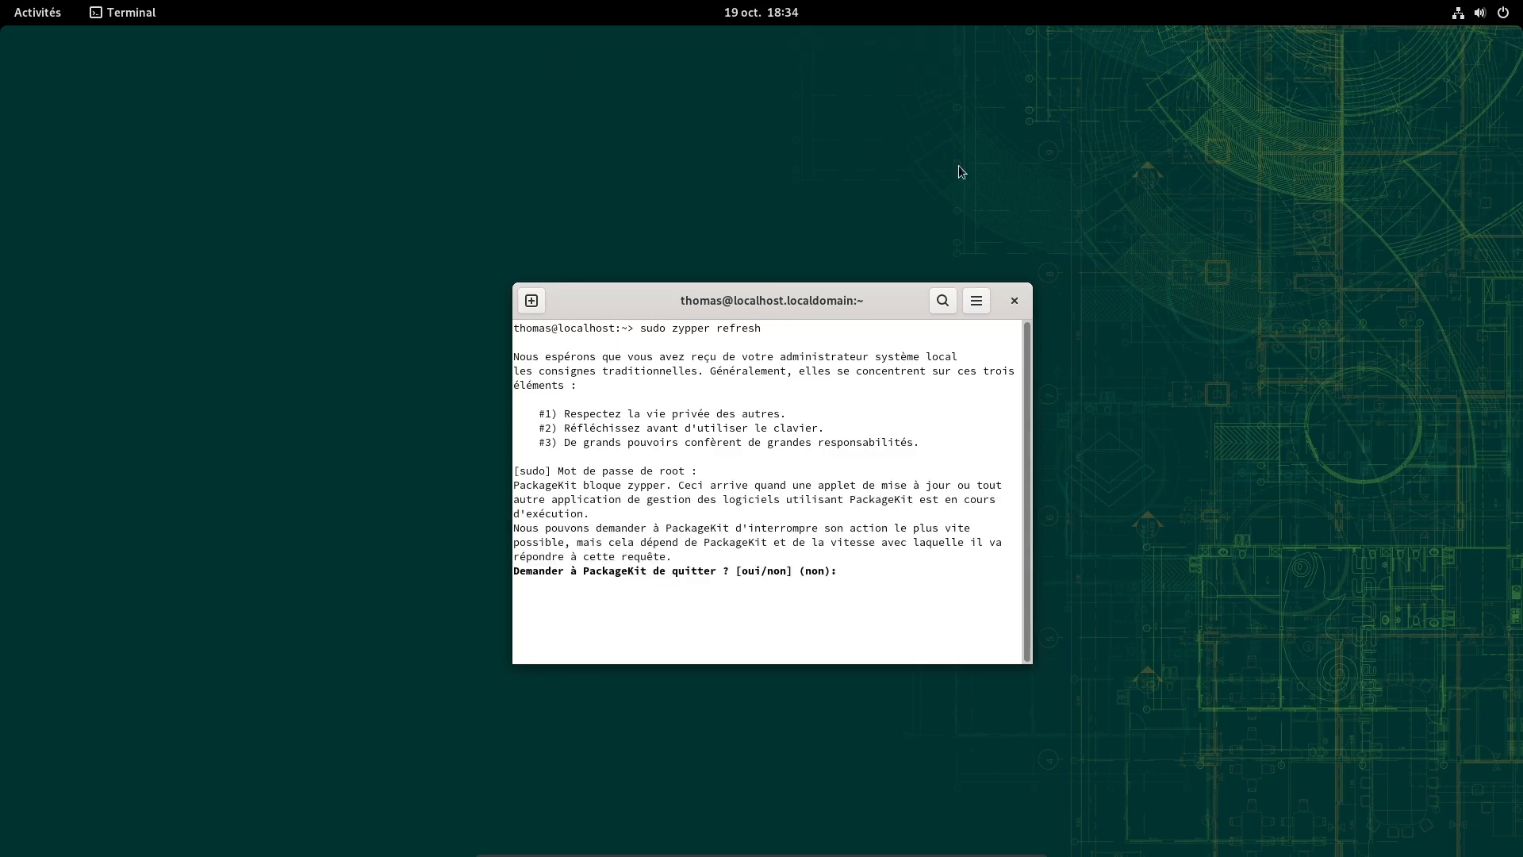
type("oui")
key("Return")
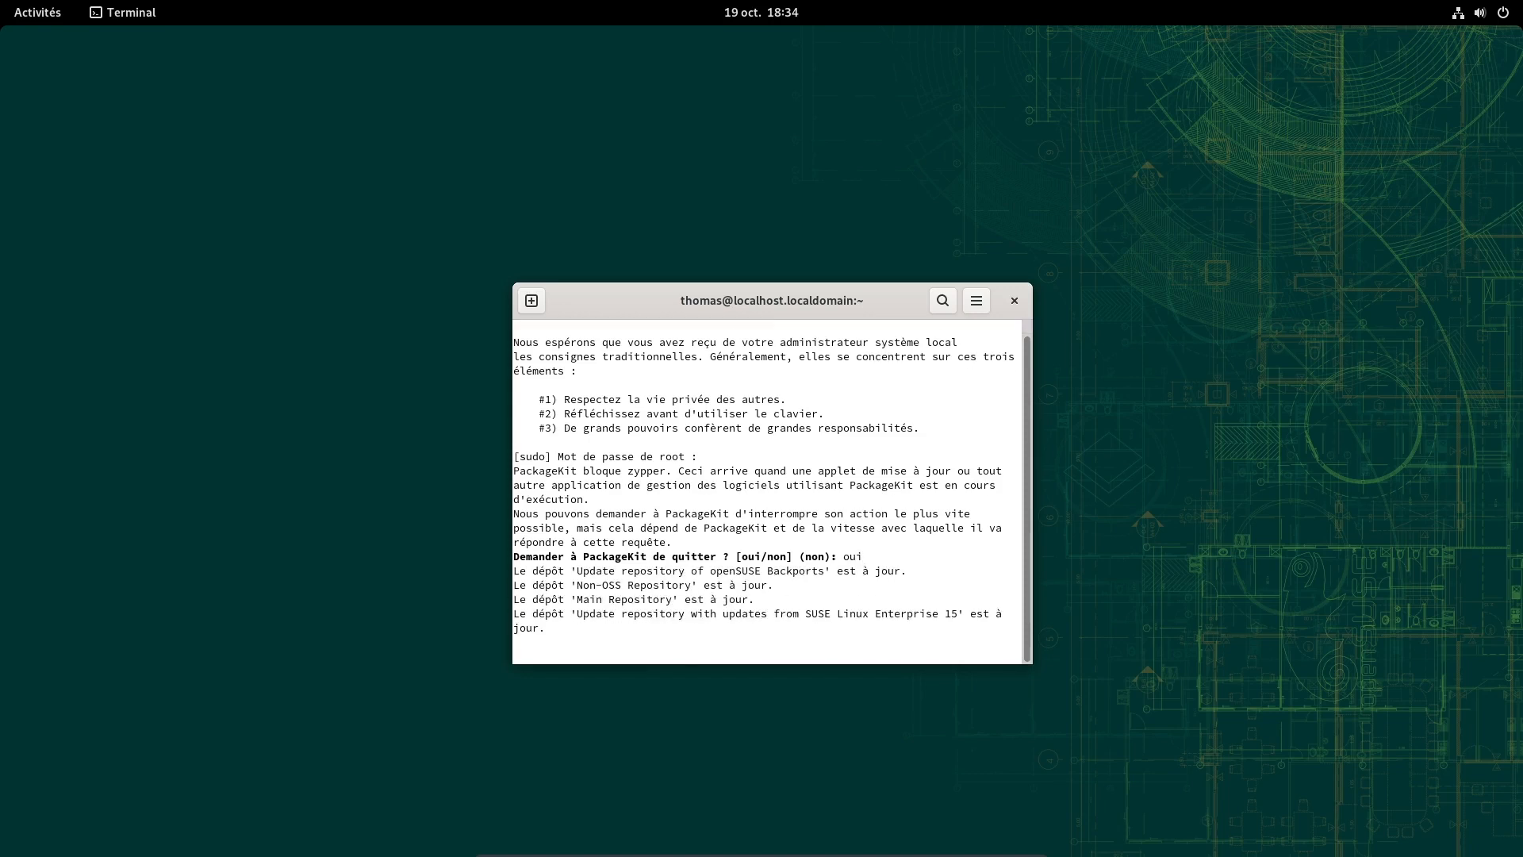
left_click_drag(759, 299, 760, 230)
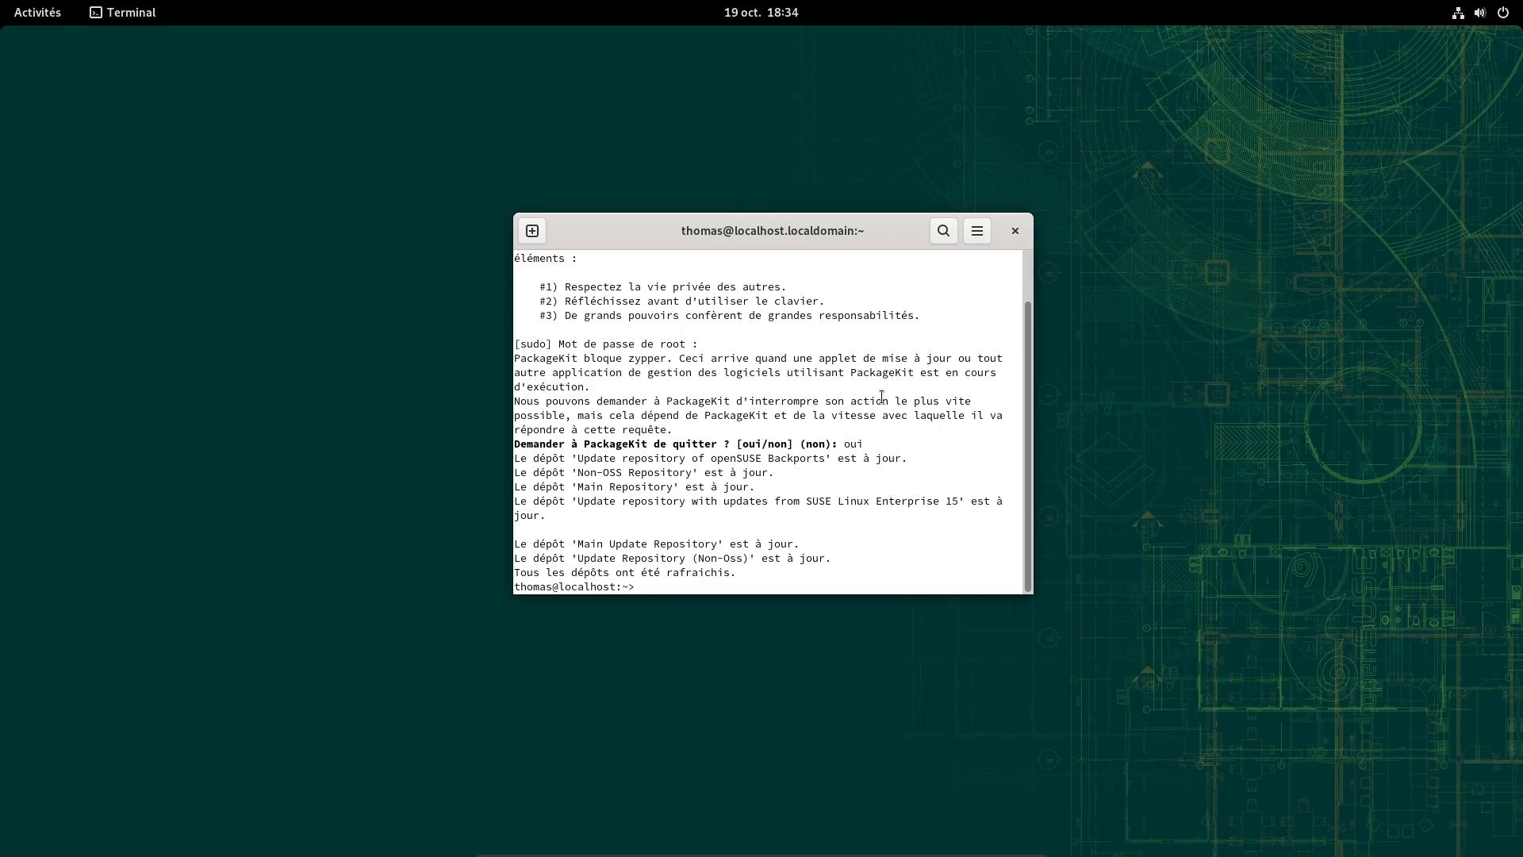
type("sudo zypper up")
Run 'sudo zypper up' and review the summary: 497 updates, 11 new, 1 removal, 1.13 GiB
key("Return")
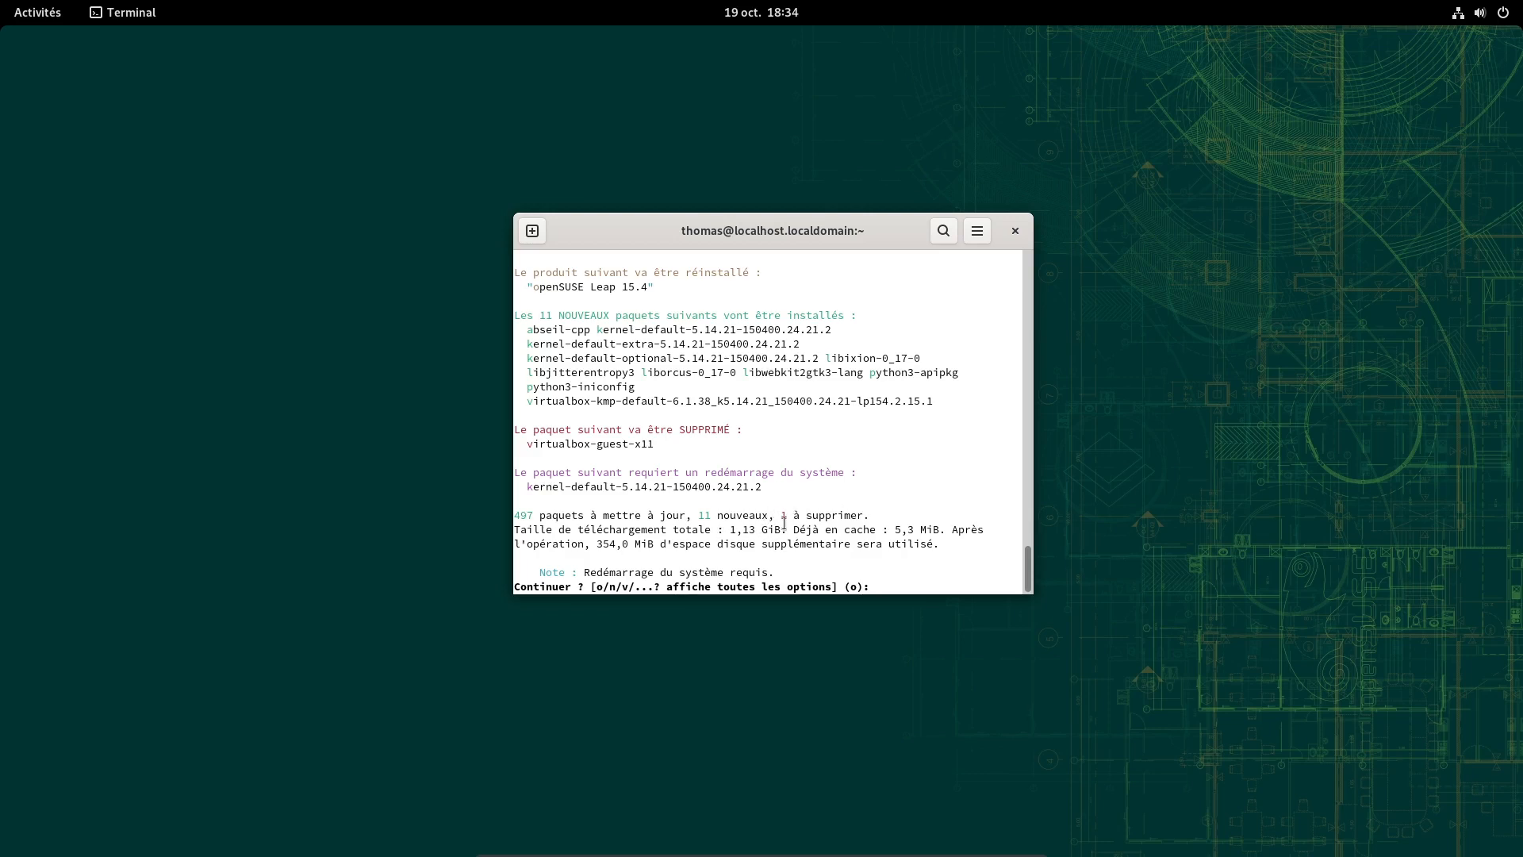
left_click_drag(782, 529, 730, 527)
left_click(861, 473)
left_click_drag(899, 230, 892, 203)
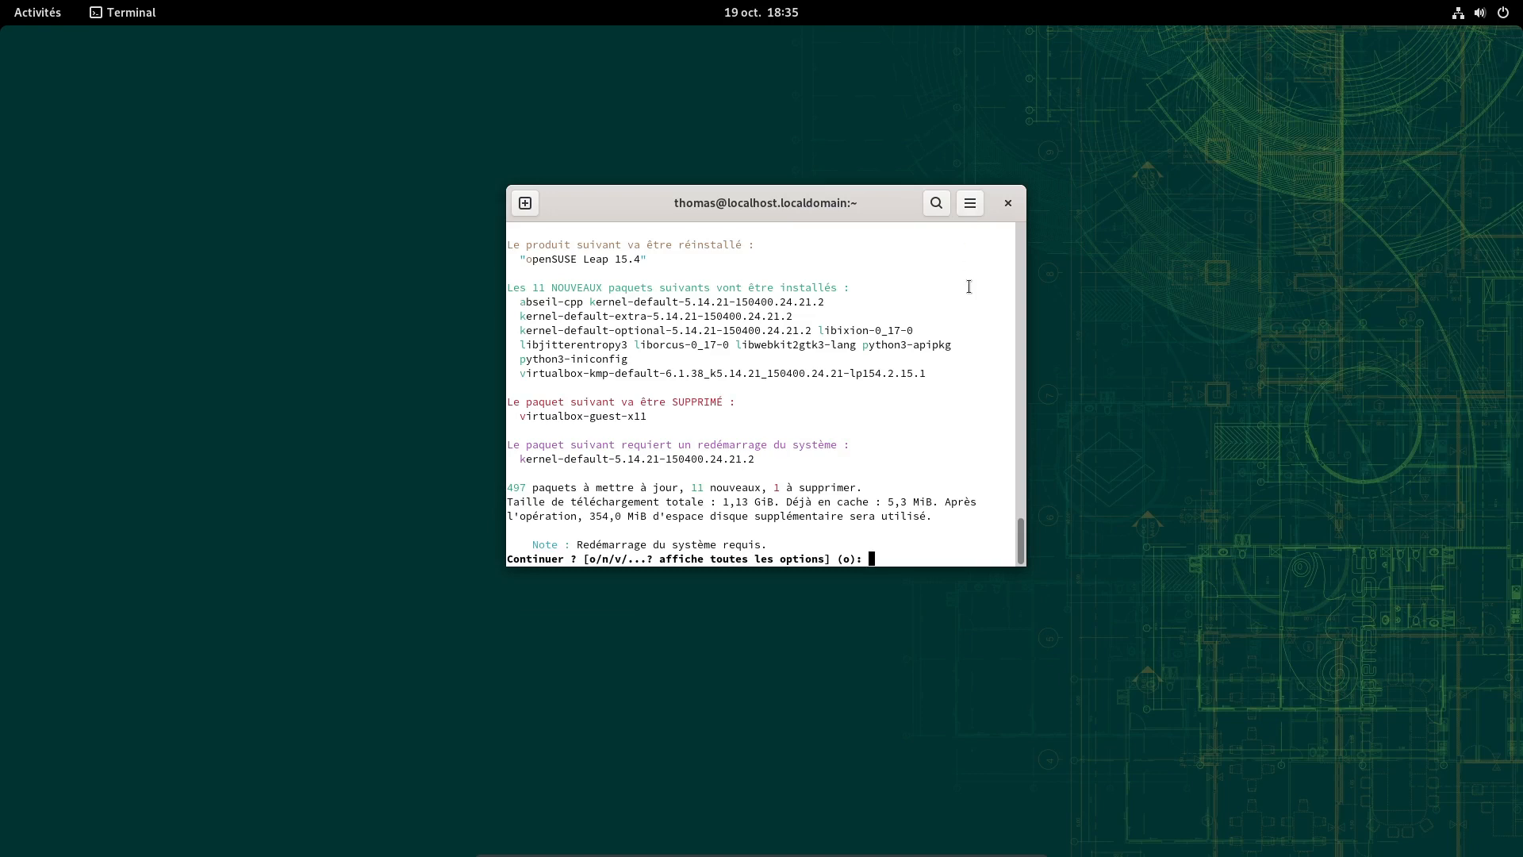
In Terminal Preferences, stop the Sans nom profile from using system theme colours
left_click(969, 206)
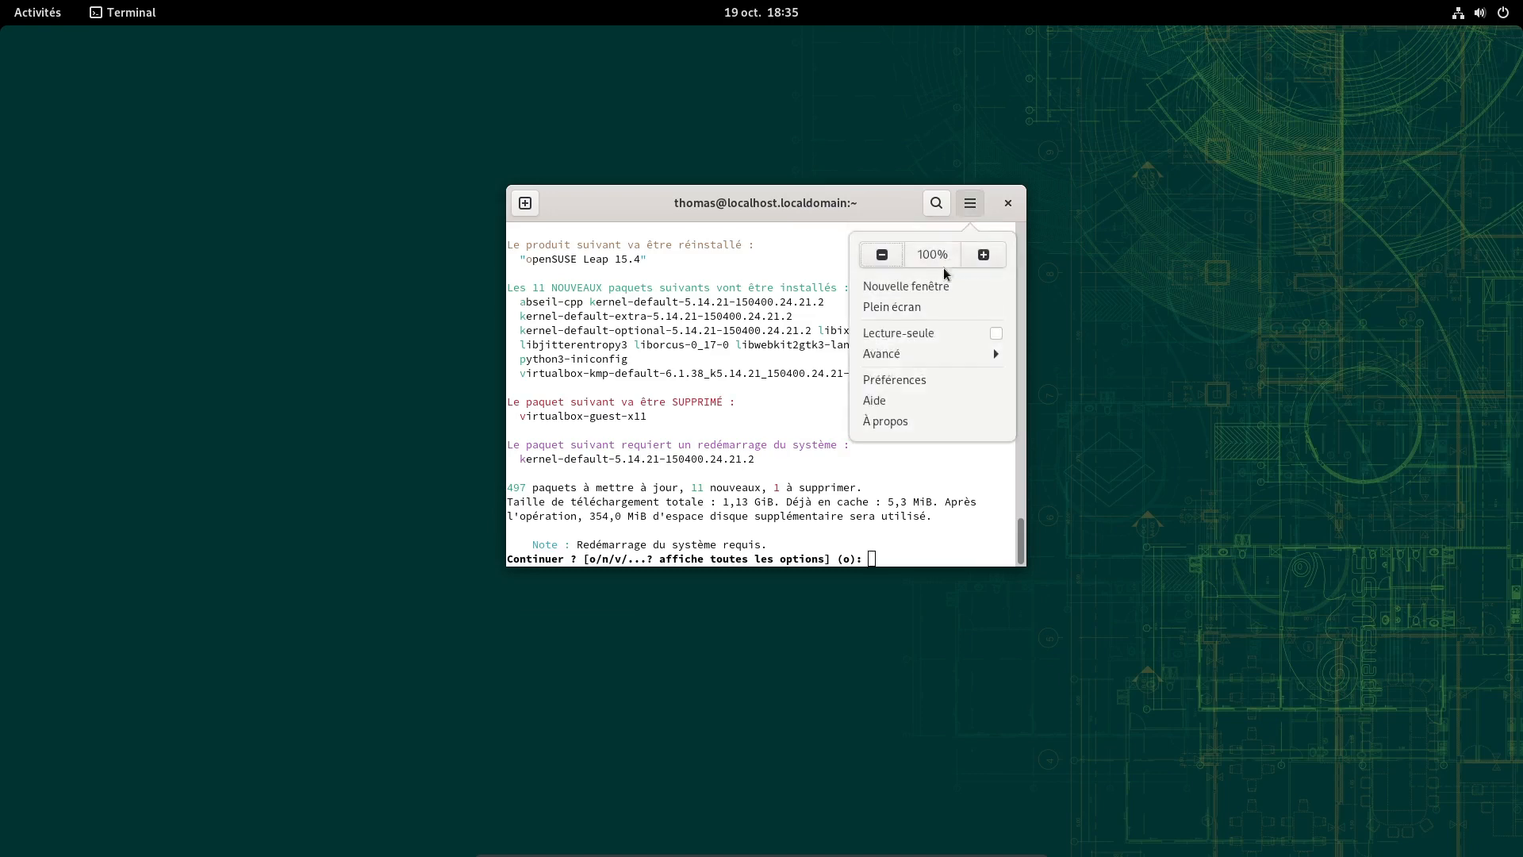
left_click(928, 379)
left_click_drag(372, 41, 411, 213)
left_click_drag(783, 199, 1138, 108)
left_click(134, 431)
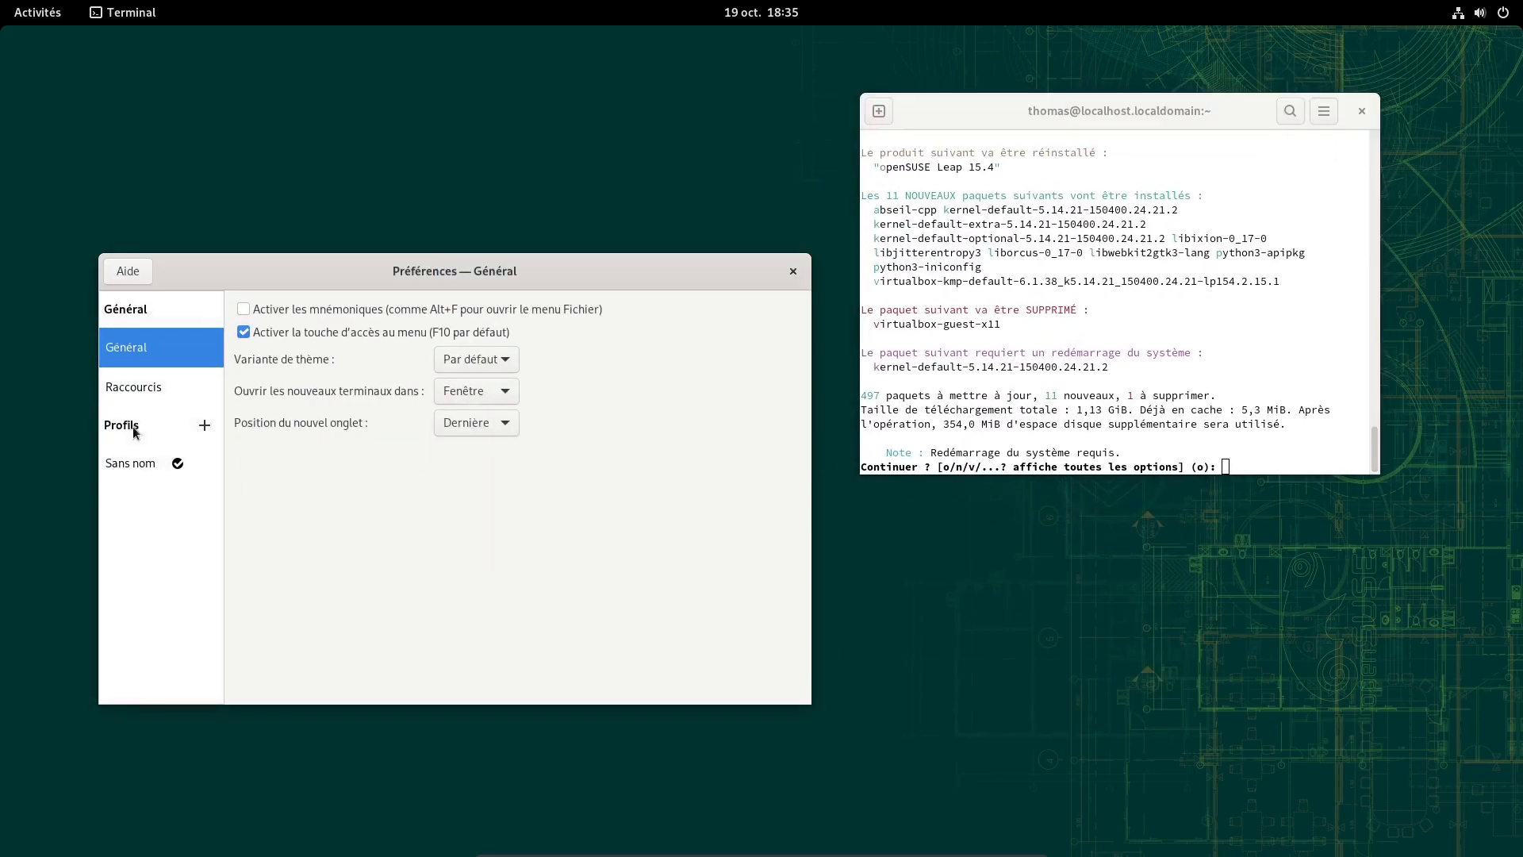
left_click(149, 466)
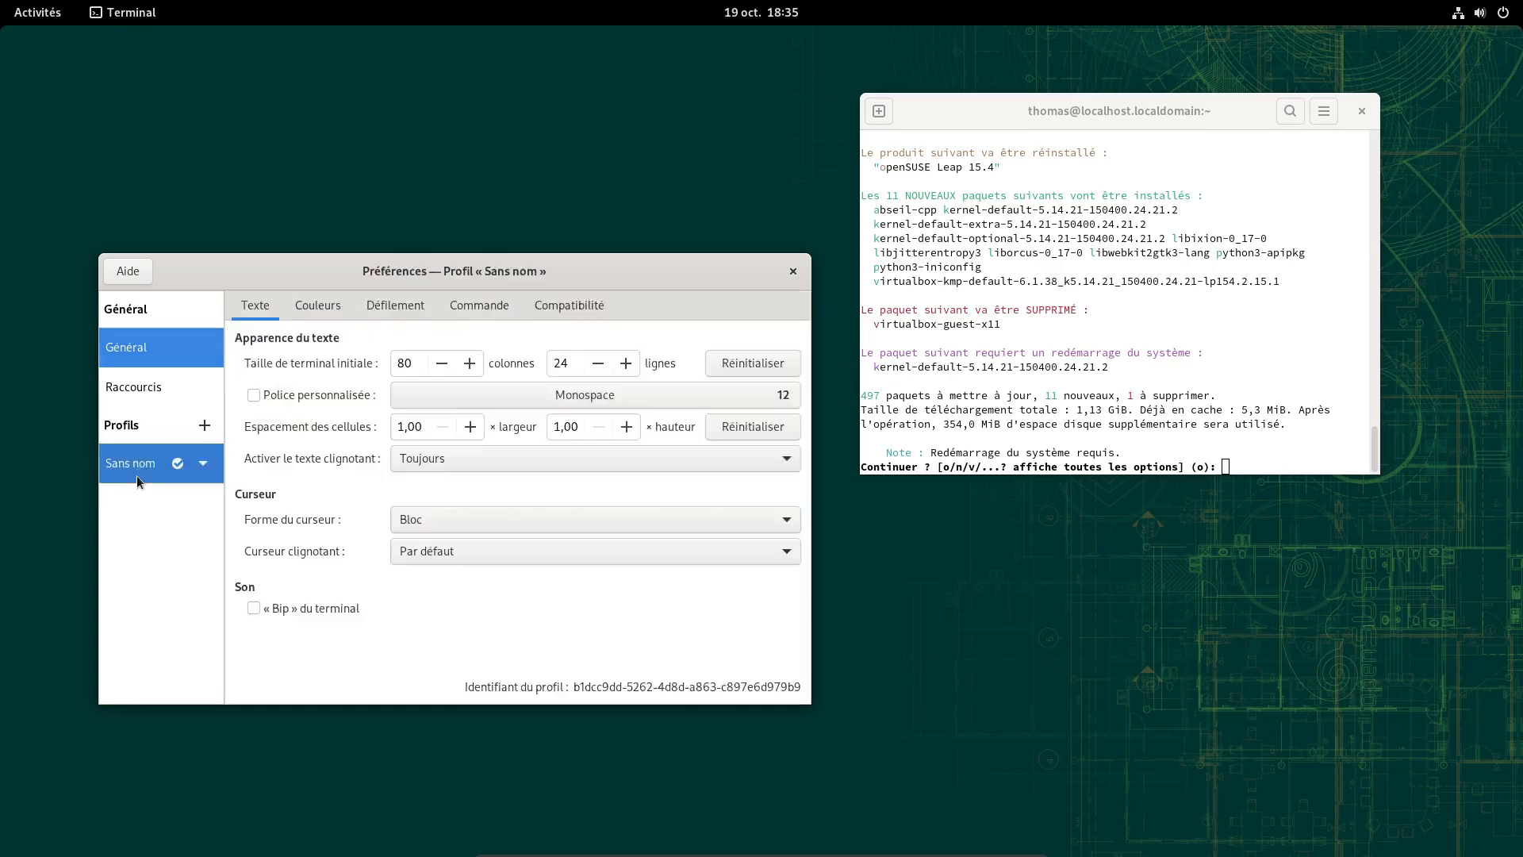
left_click(325, 306)
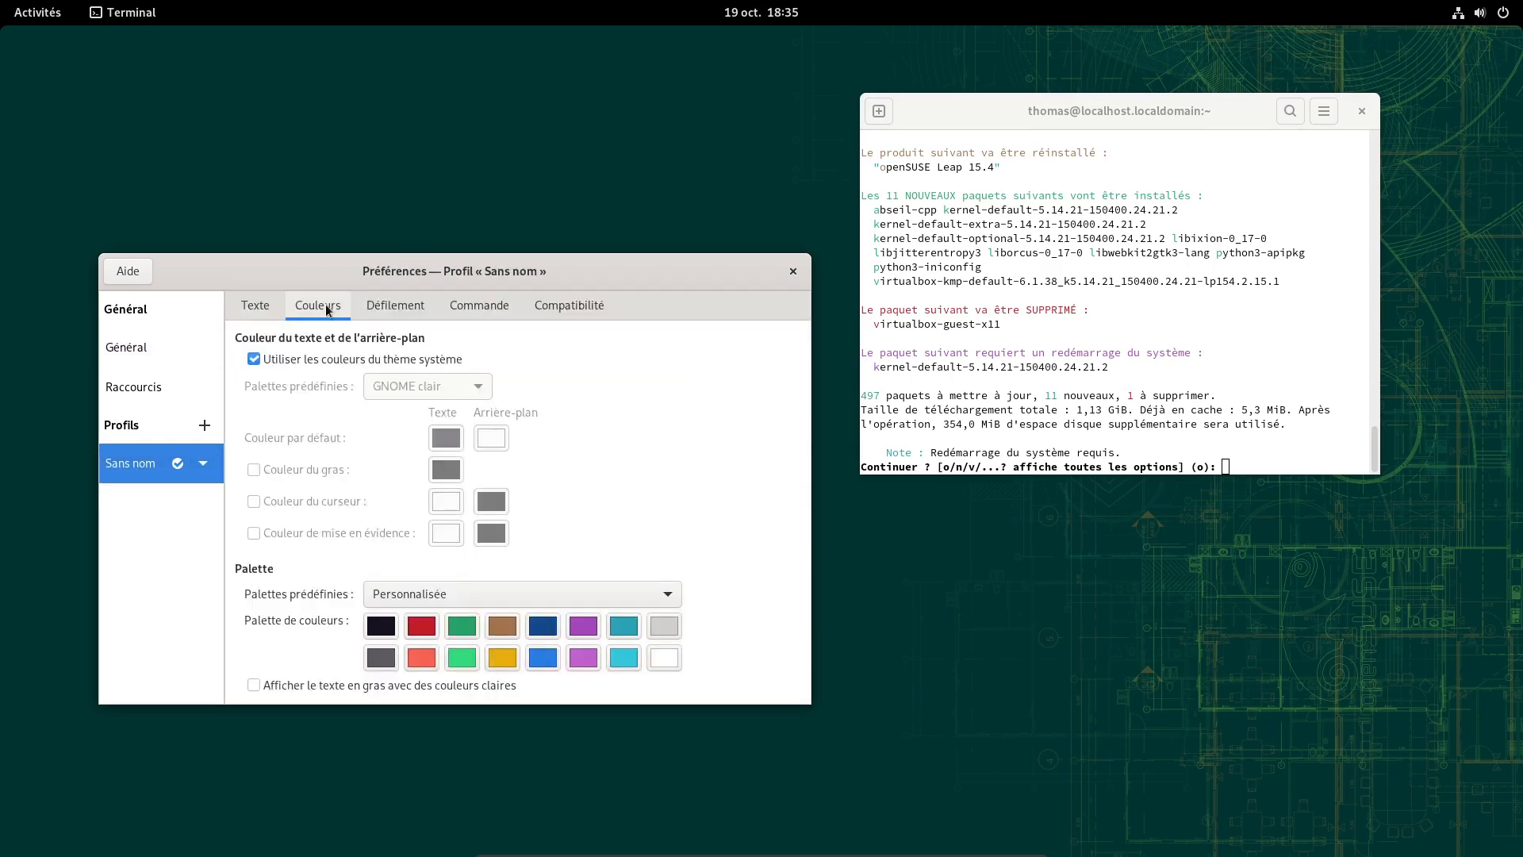
left_click(285, 360)
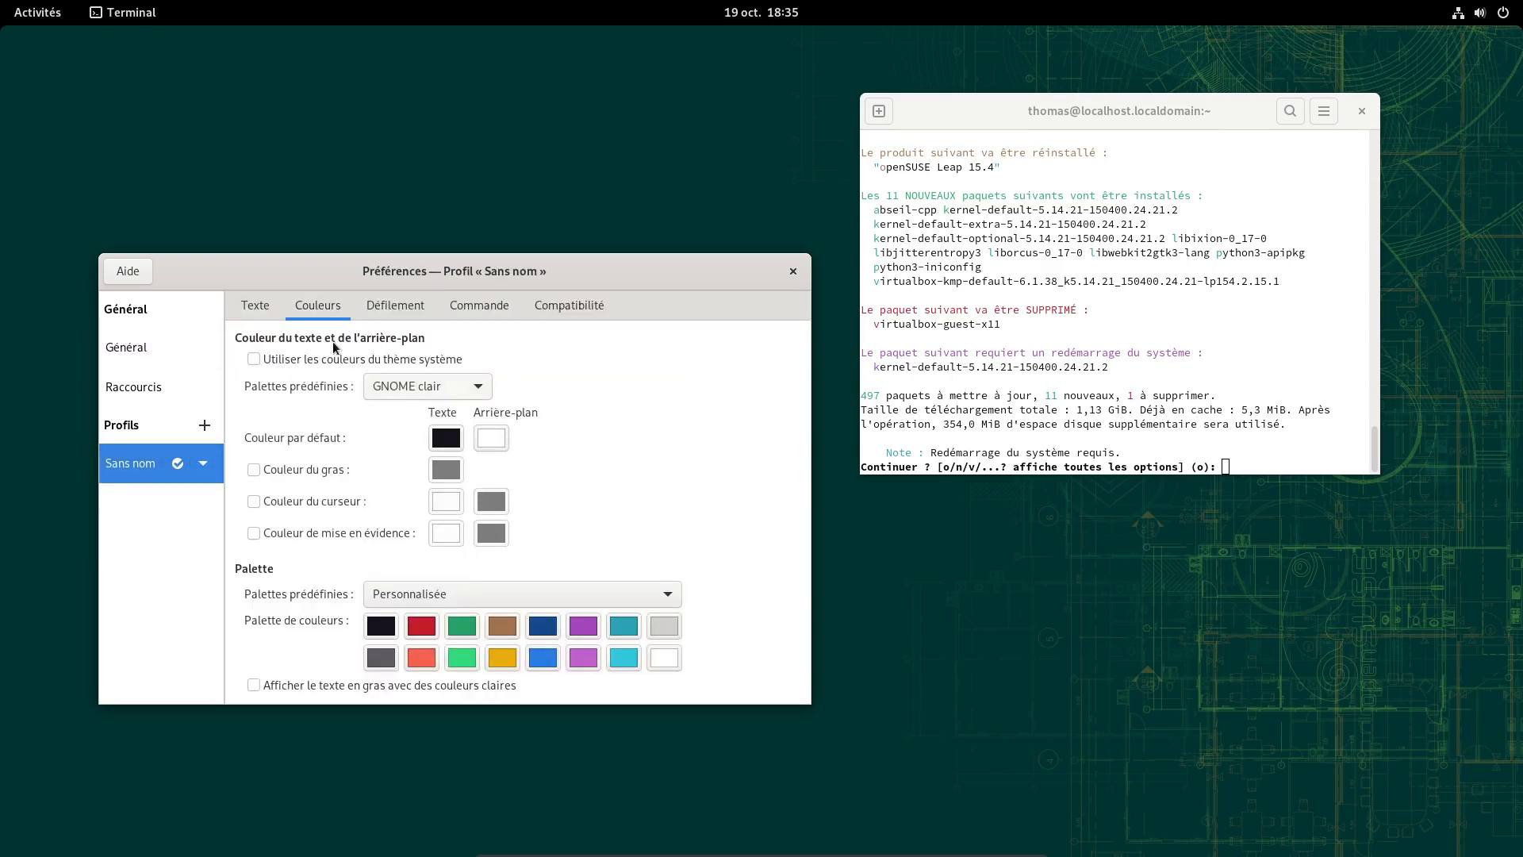
Try Tango clair and Tango sombre, then settle on the GNOME sombre colour scheme and close Preferences
left_click(435, 388)
left_click(428, 411)
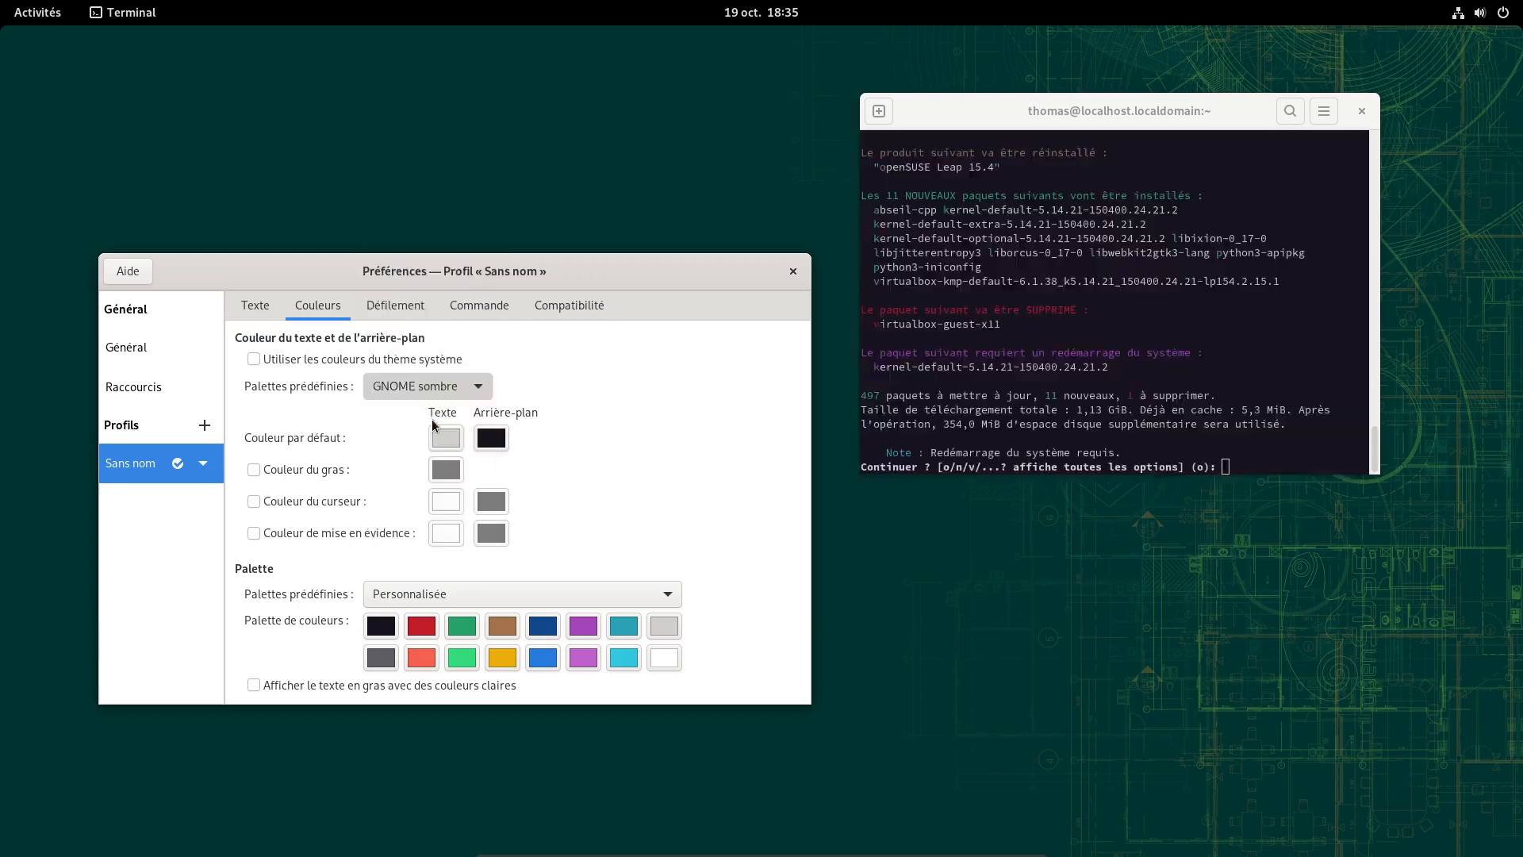
left_click_drag(1110, 110, 1082, 252)
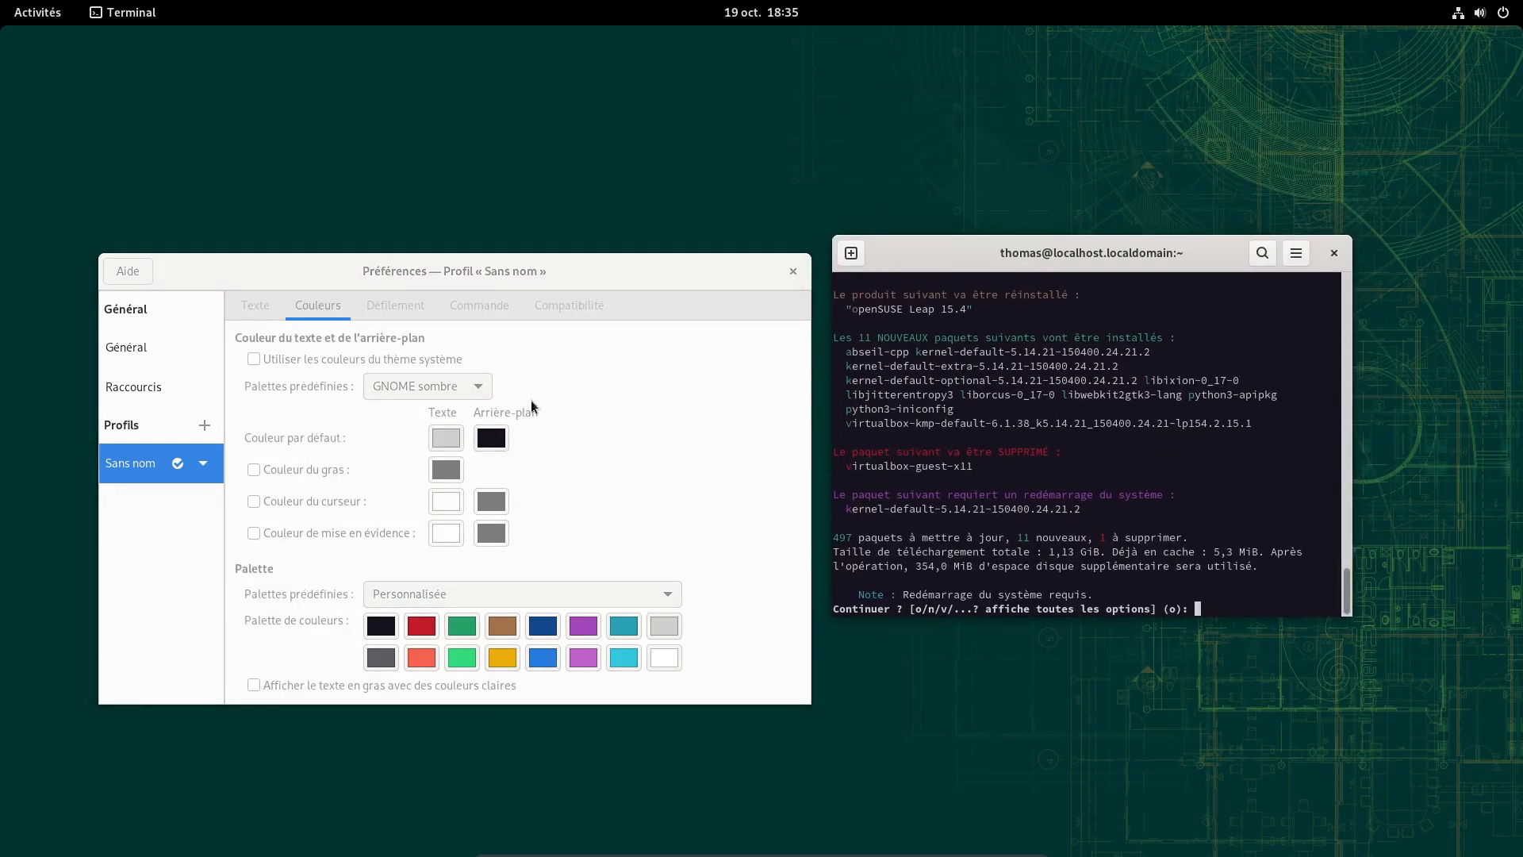
left_click(458, 387)
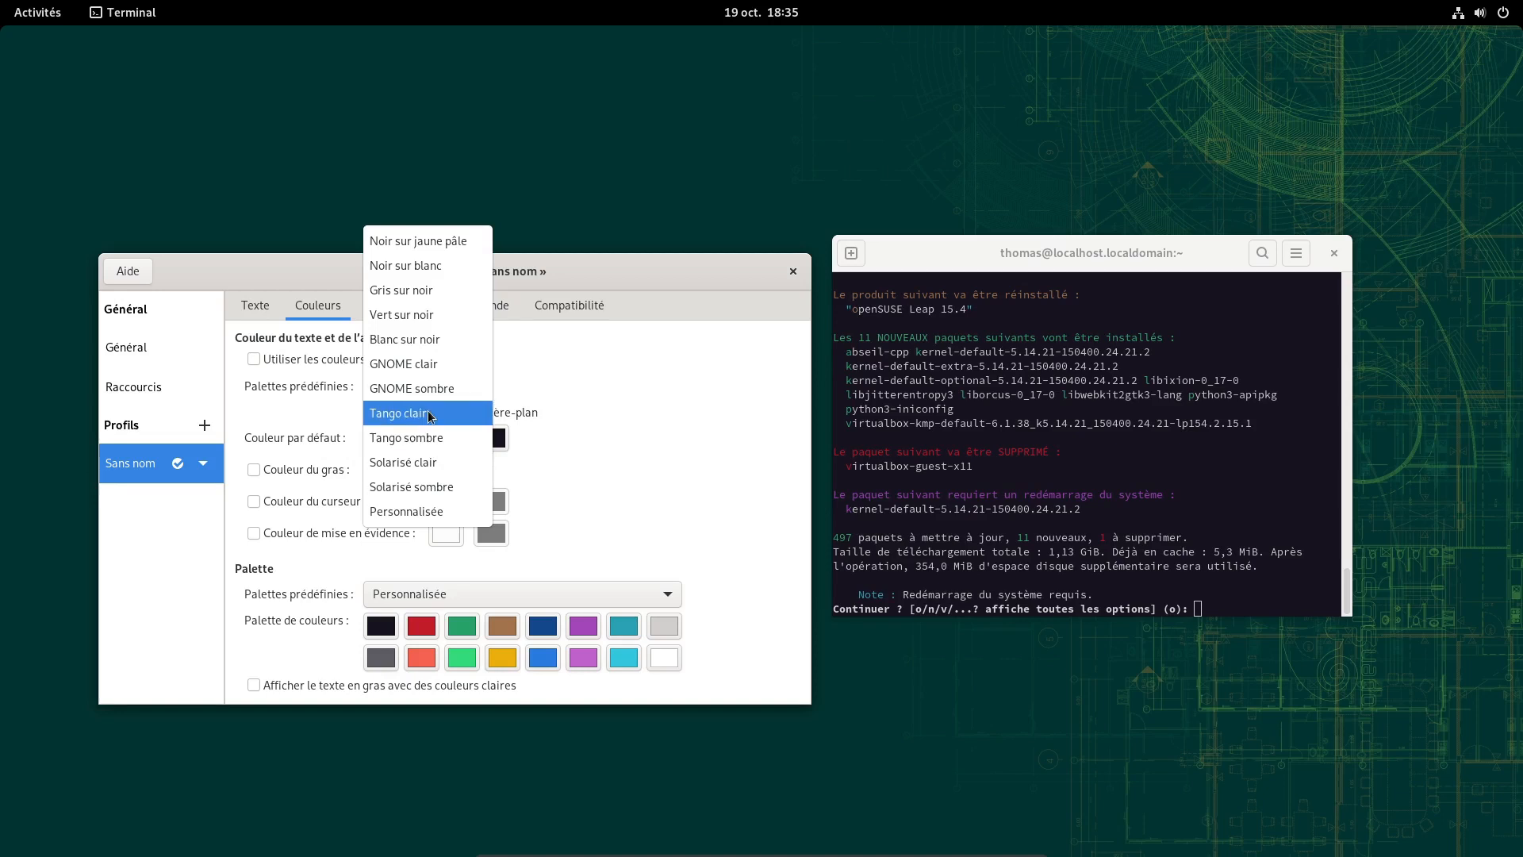
left_click(428, 414)
left_click(432, 388)
left_click(434, 430)
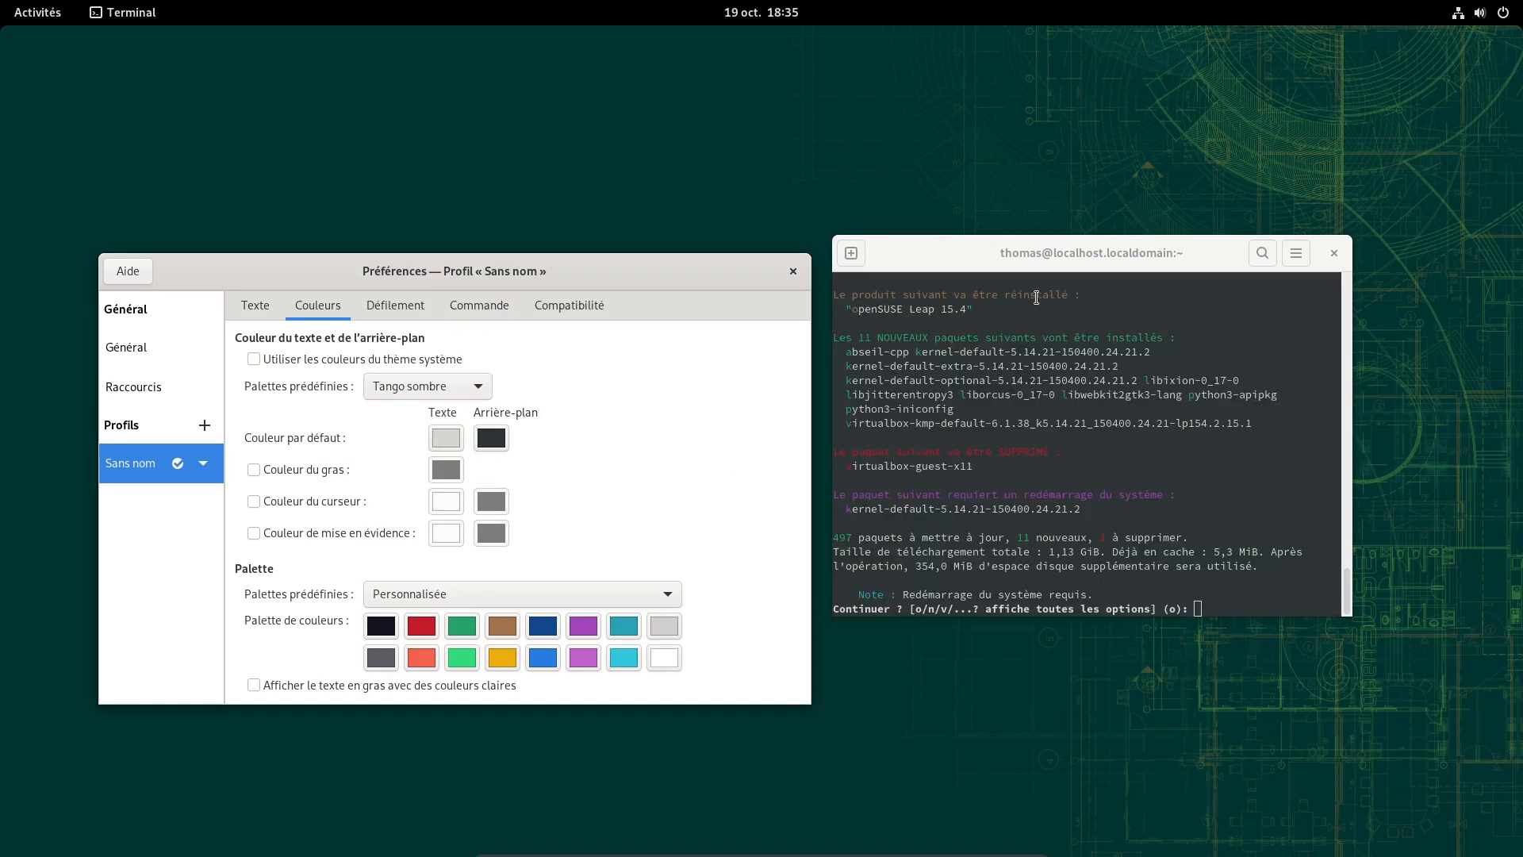
left_click(457, 388)
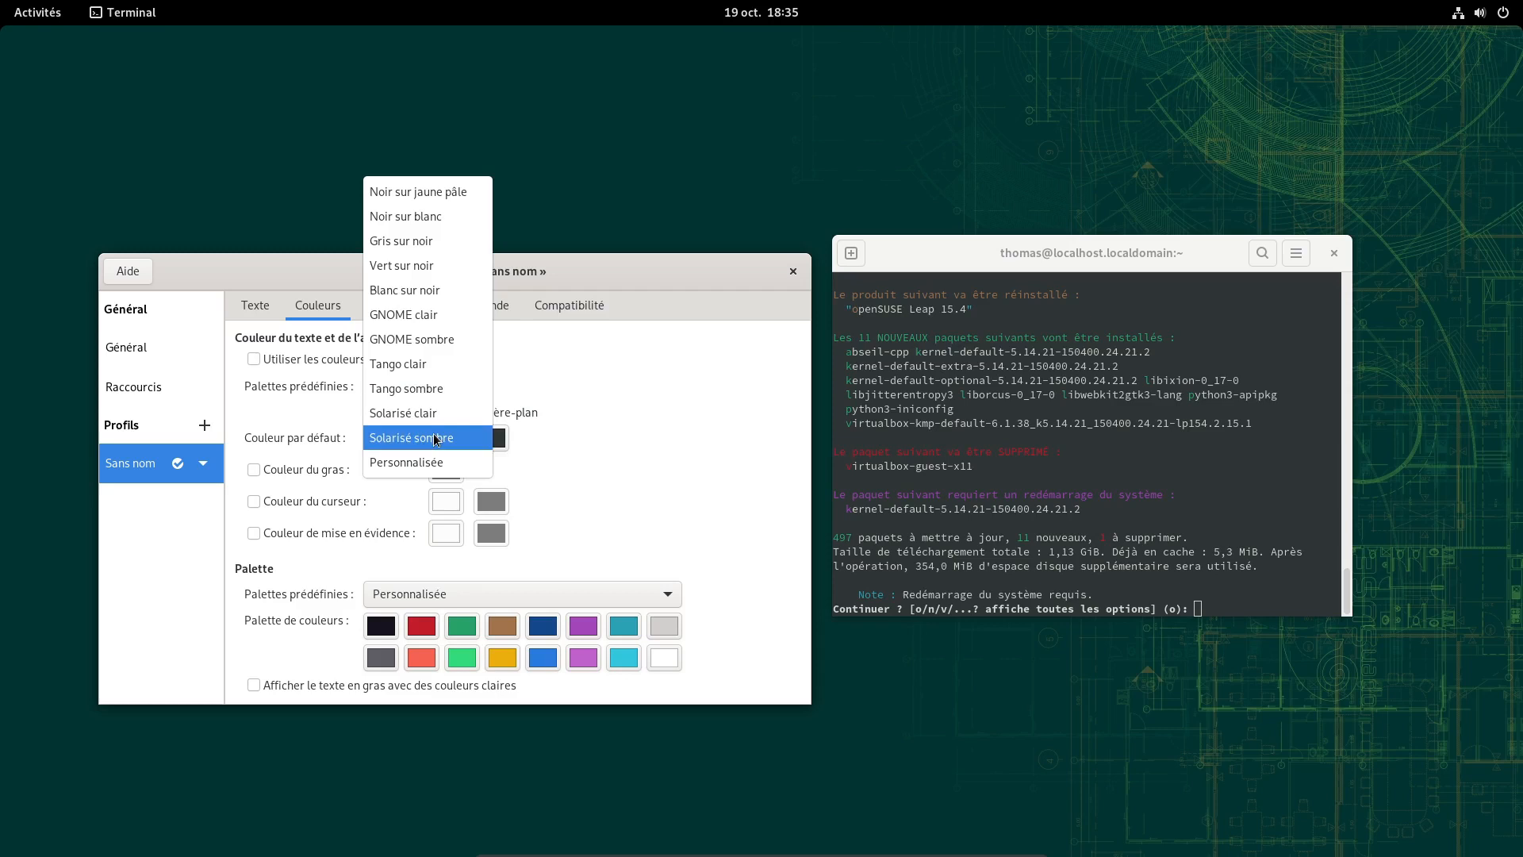
left_click(427, 339)
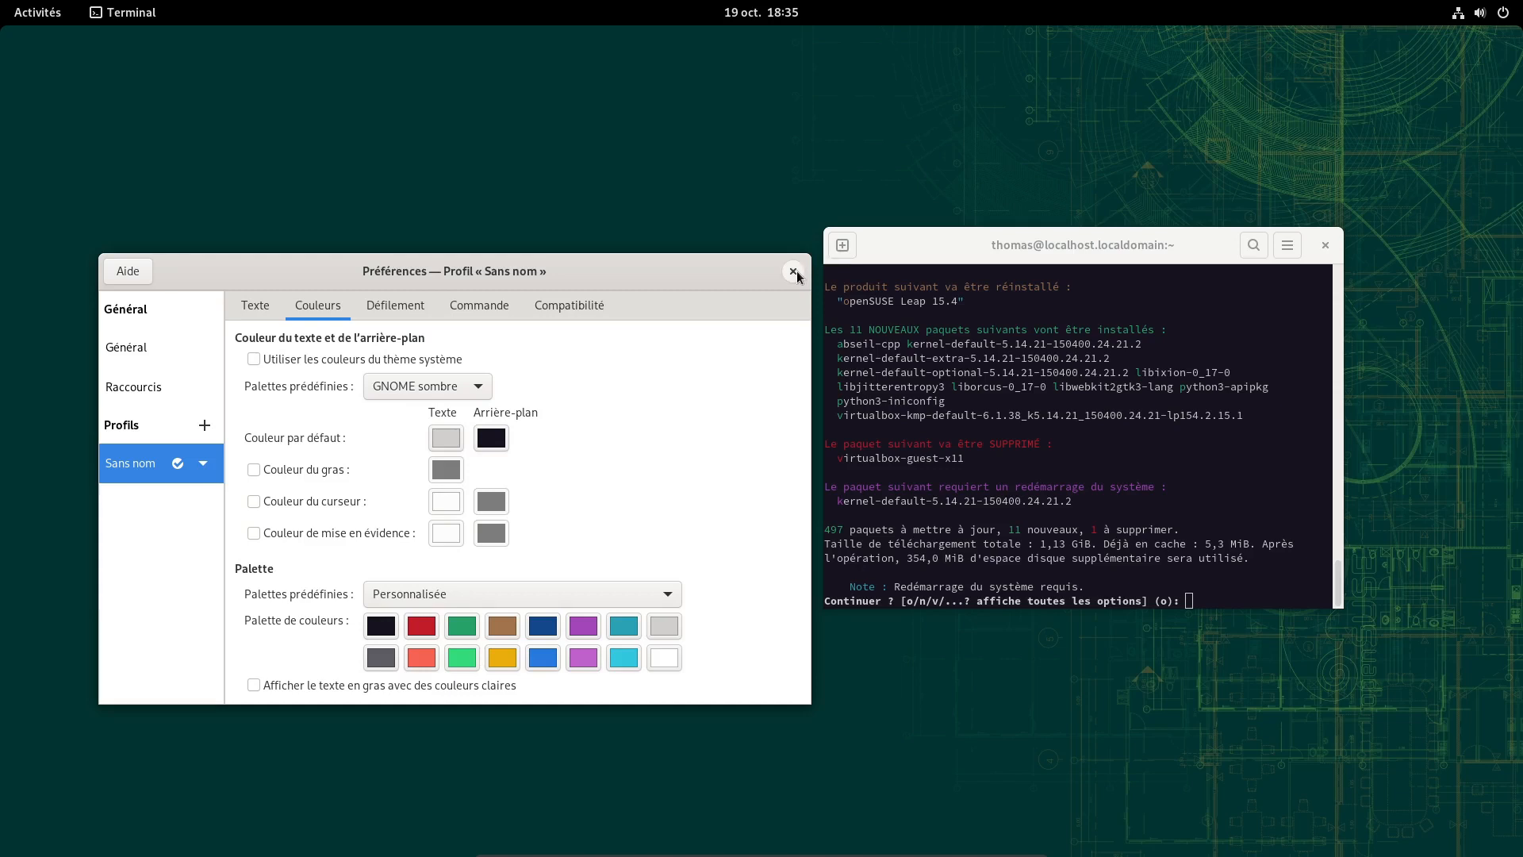
left_click(793, 271)
left_click_drag(986, 238, 683, 181)
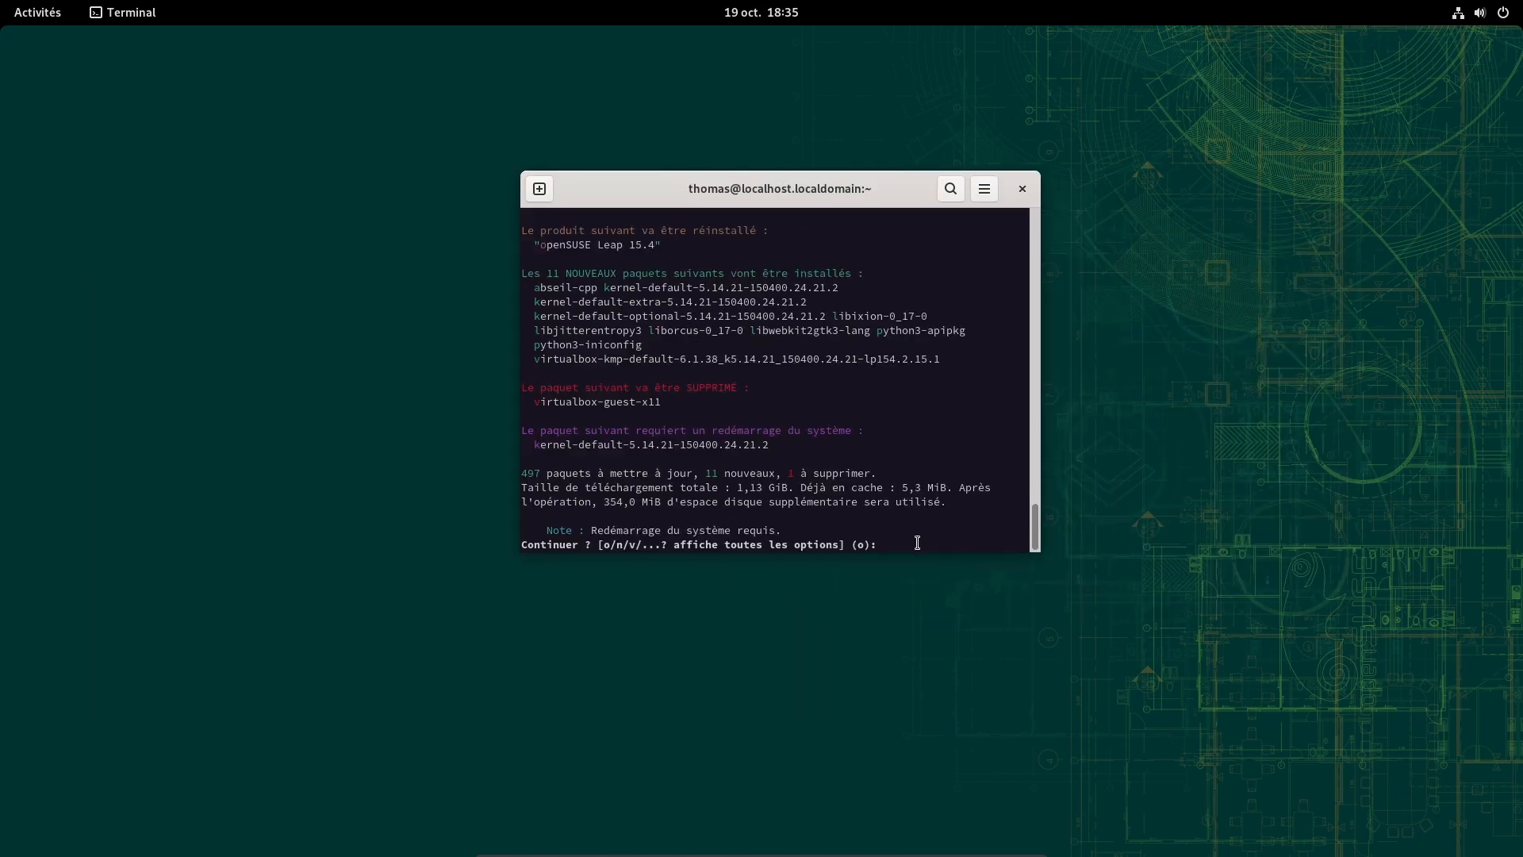
Answer 'o' at the Continuer ? prompt to install the pending updates
type("o")
key("Return")
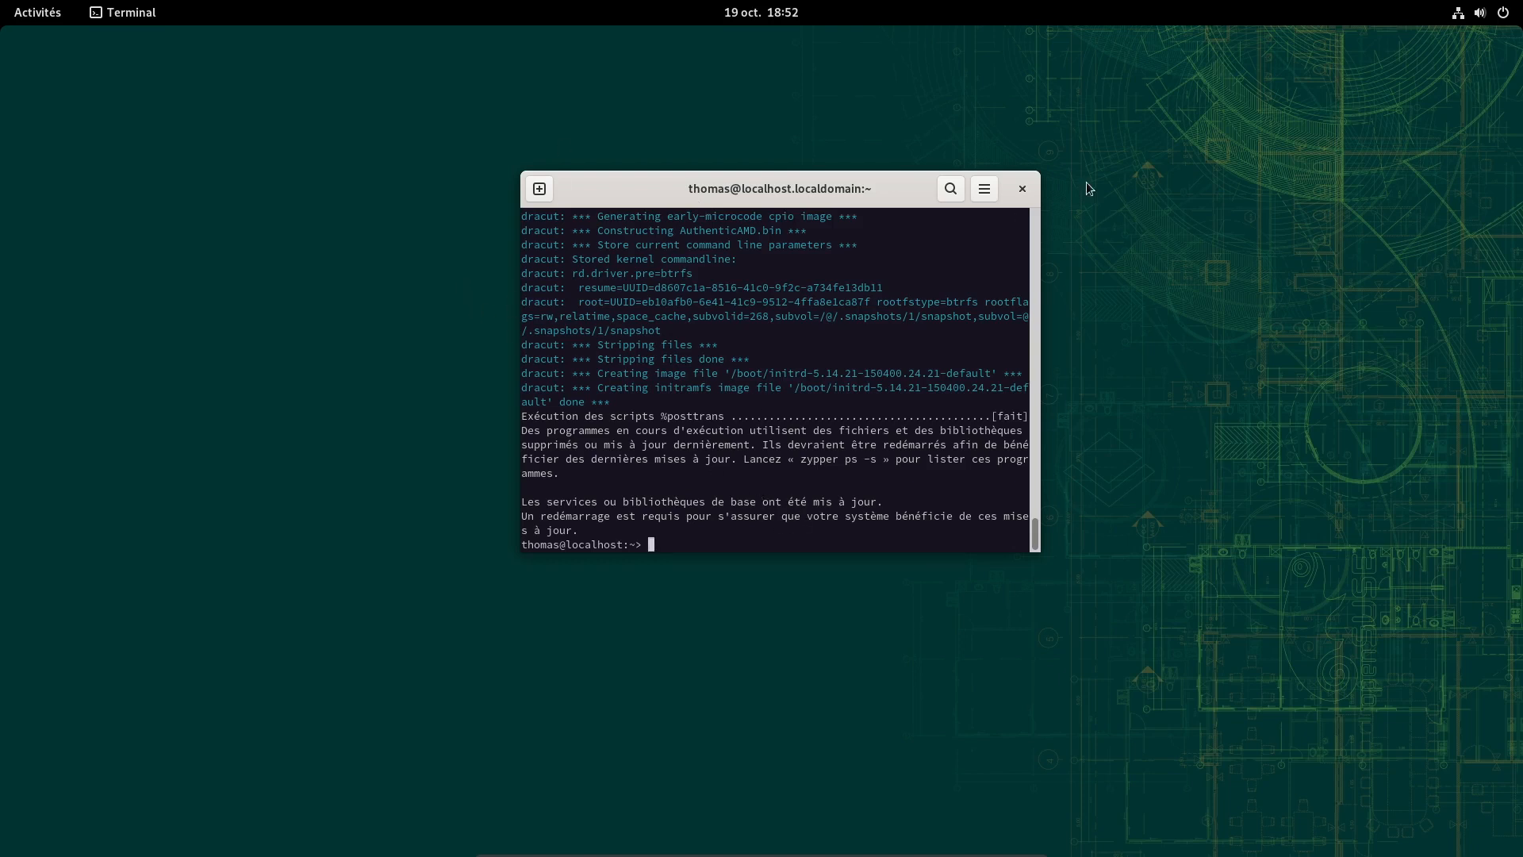
Close the terminal and restart openSUSE via the system menu's Redémarrer option
left_click(1023, 189)
left_click(1480, 13)
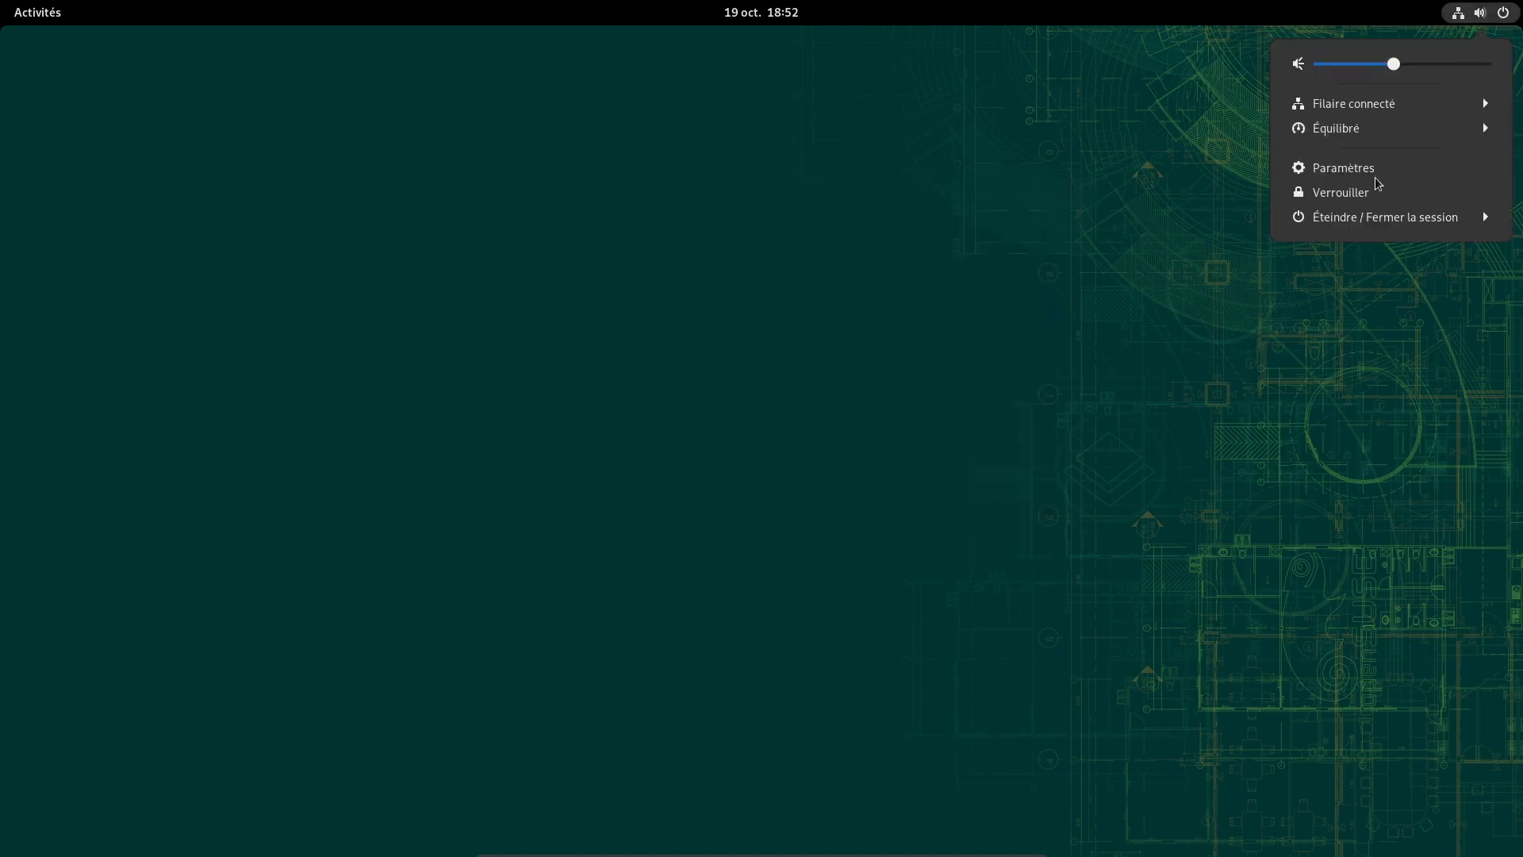
left_click(1394, 217)
left_click(1353, 267)
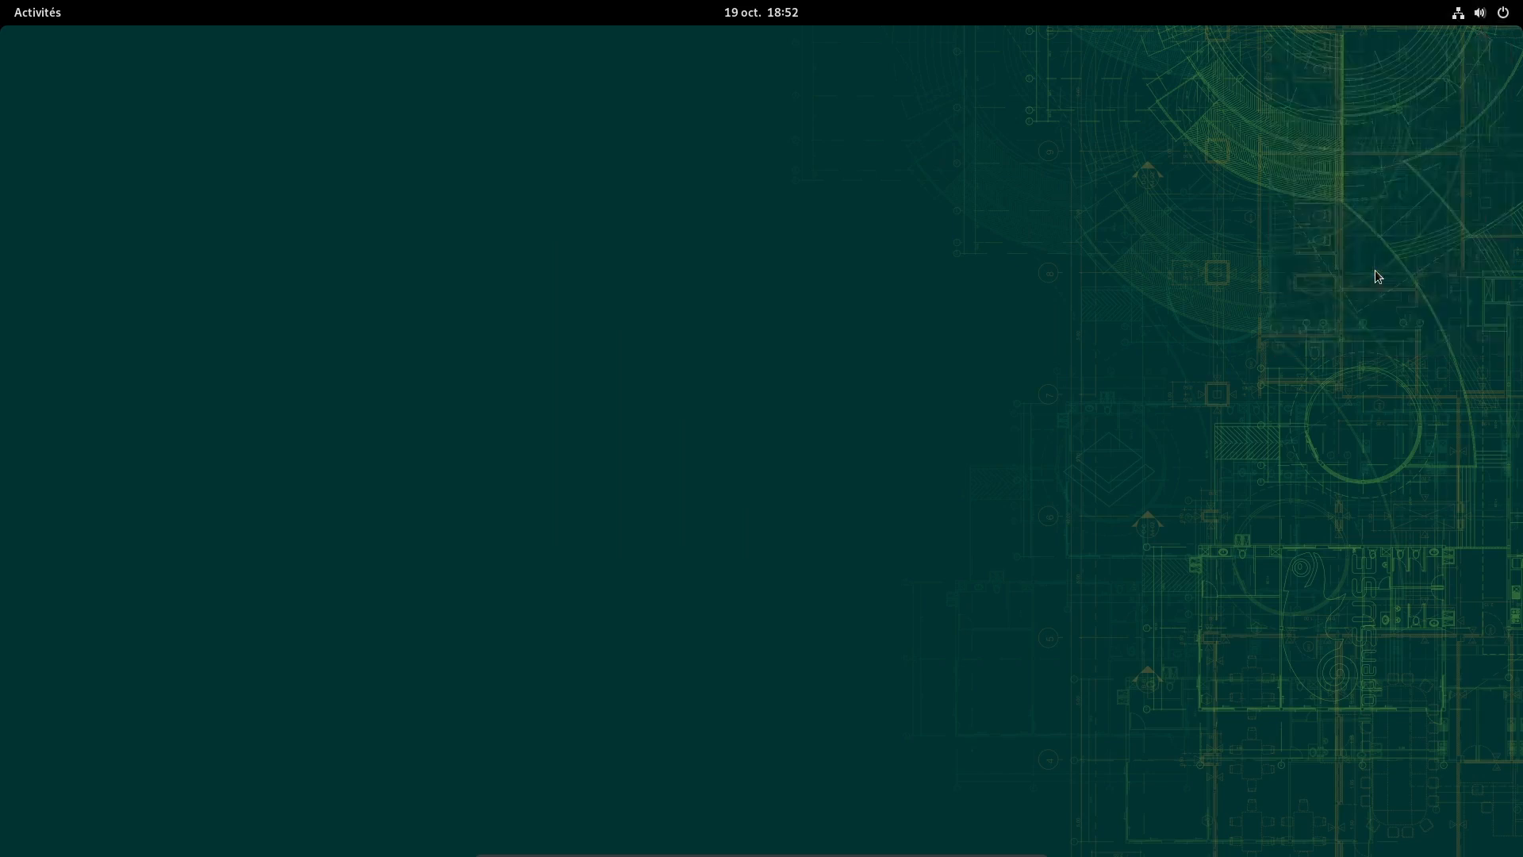
left_click(903, 476)
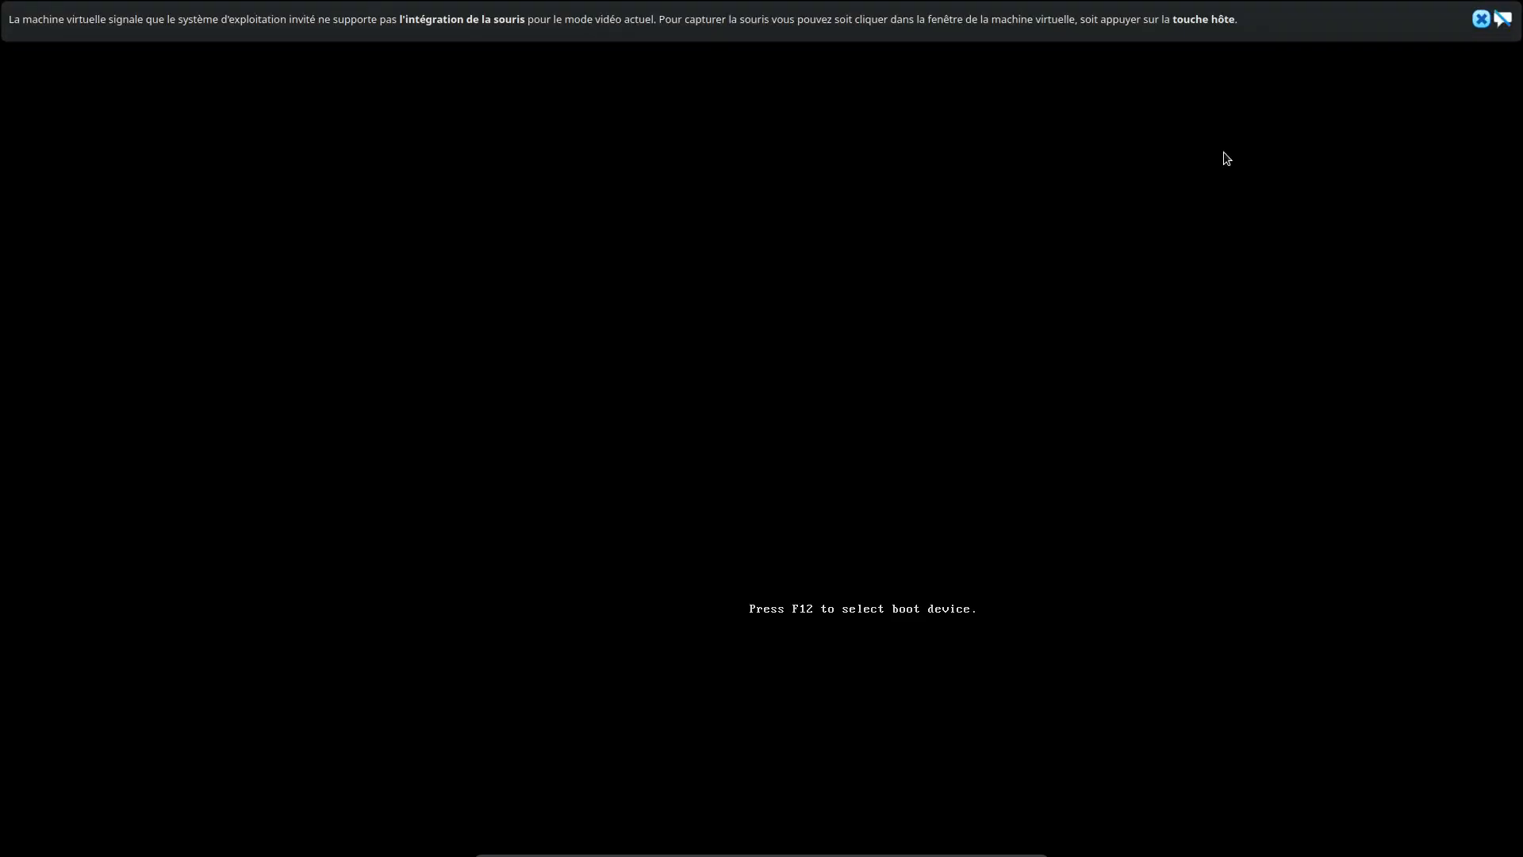
Dismiss the VM input capture notice and log in with the user password
left_click(928, 437)
key("Return")
key("Return")
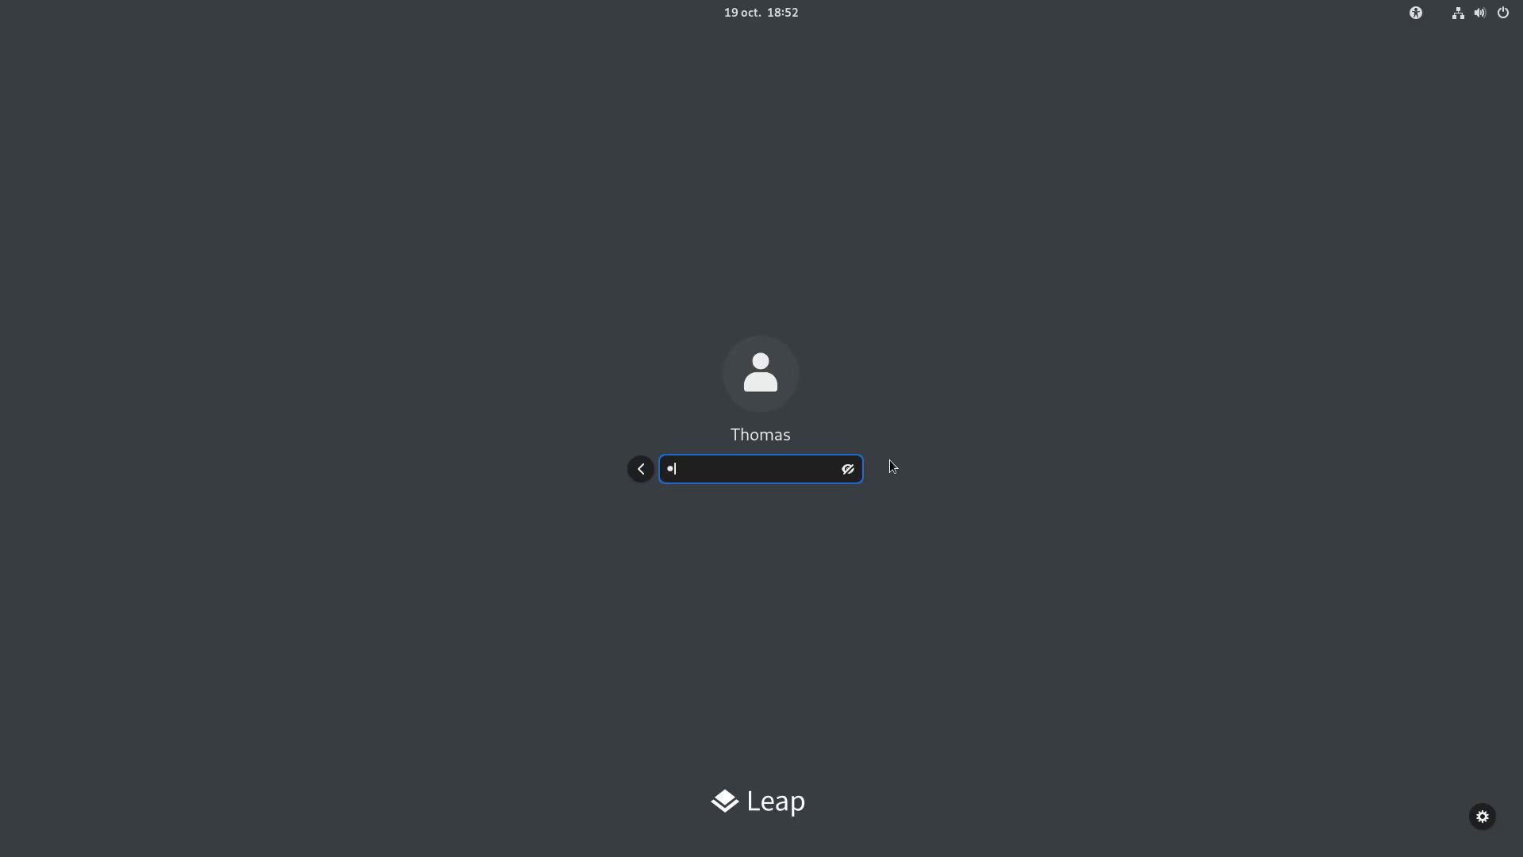
type("•••")
key("Return")
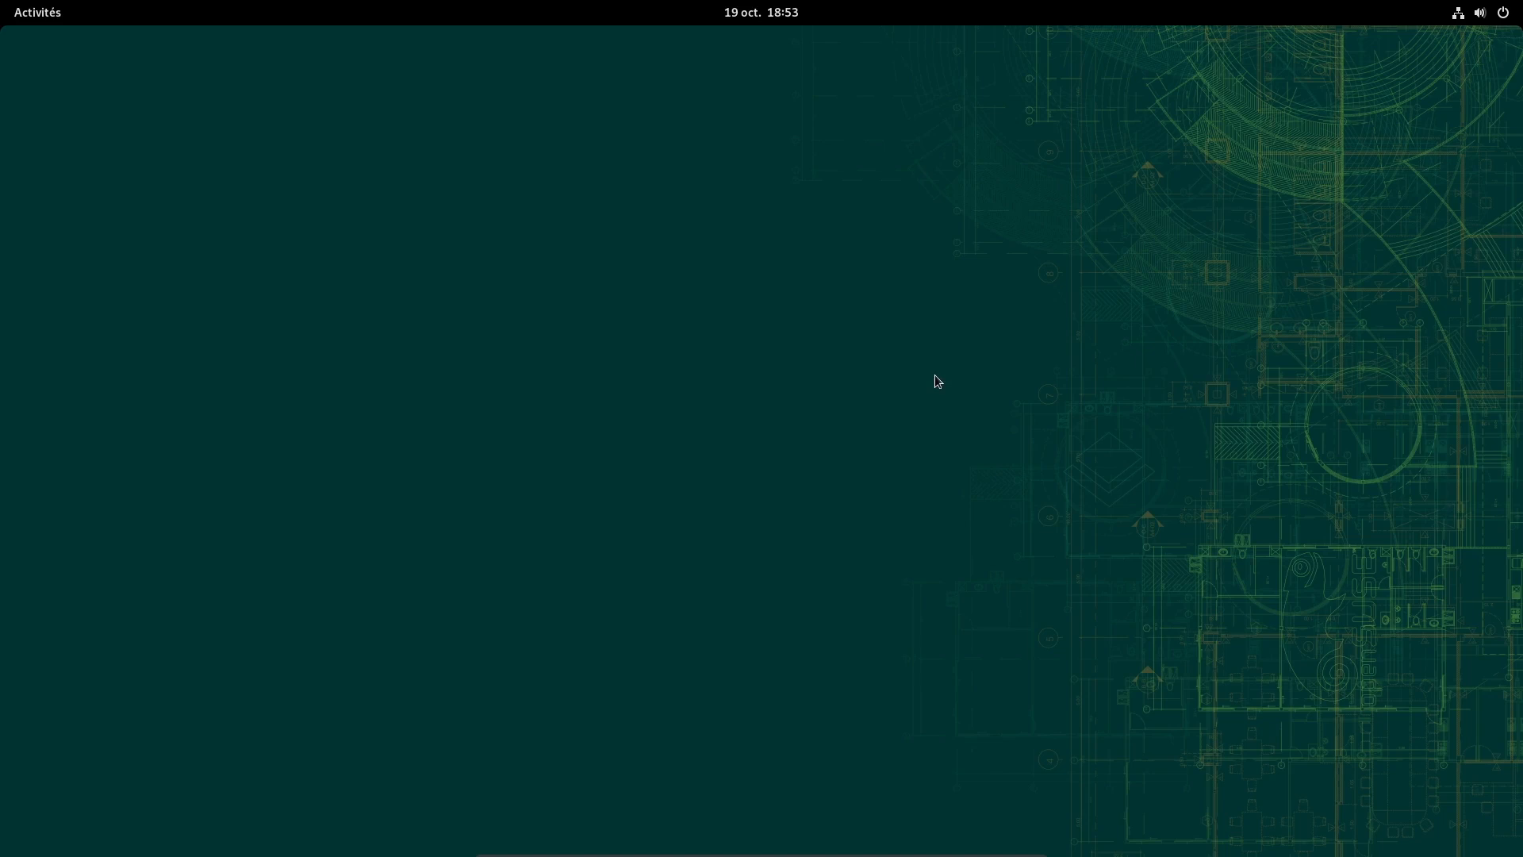
Run cat /etc/os-release and uname -r in Terminal, confirming Leap 15.4 and kernel 5.14.21-150400.24.21-default
key("super")
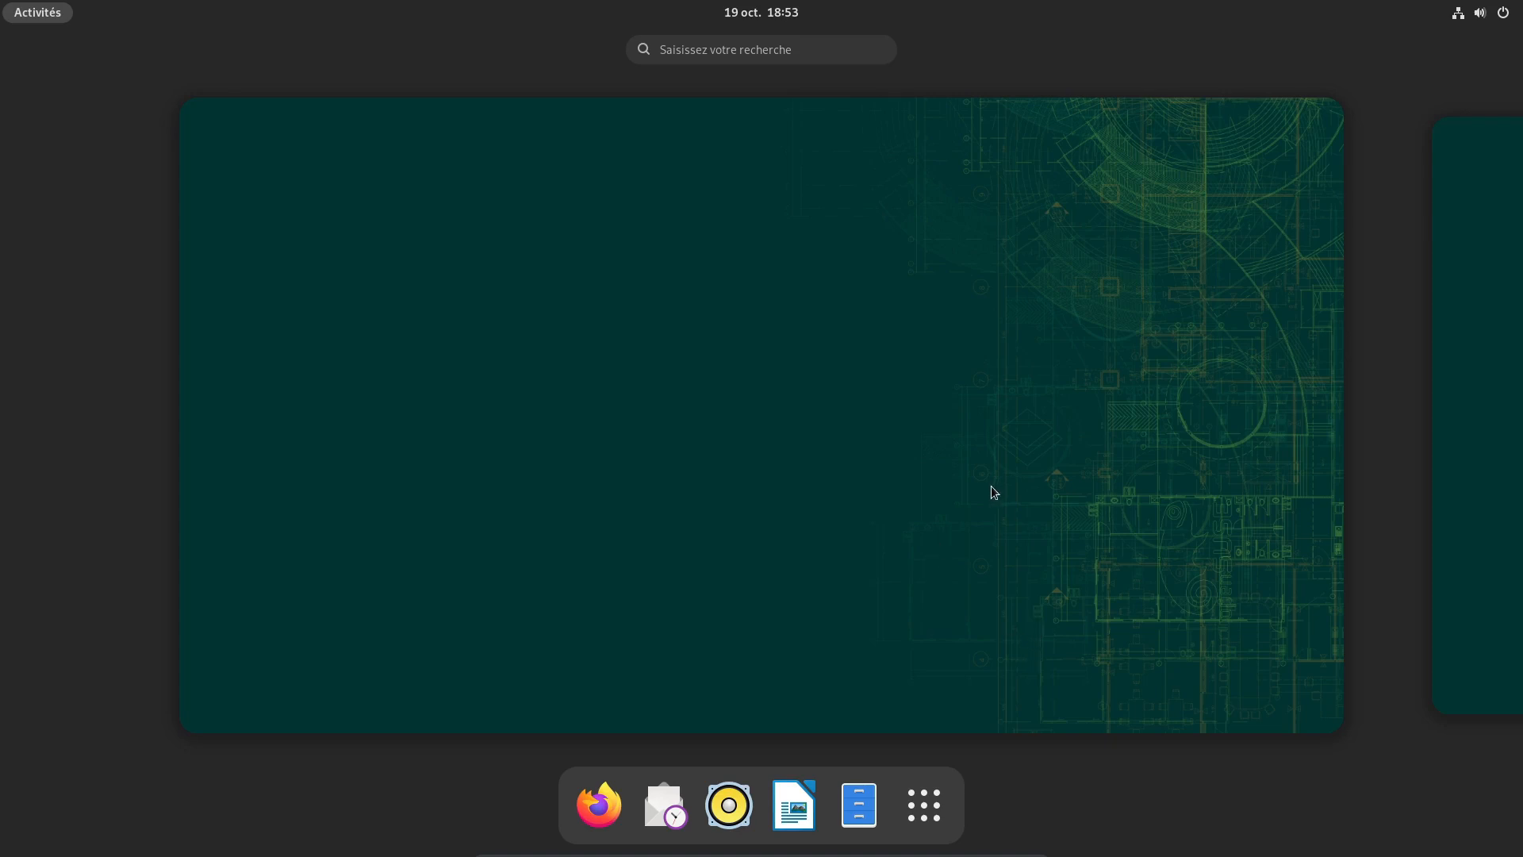
left_click(924, 805)
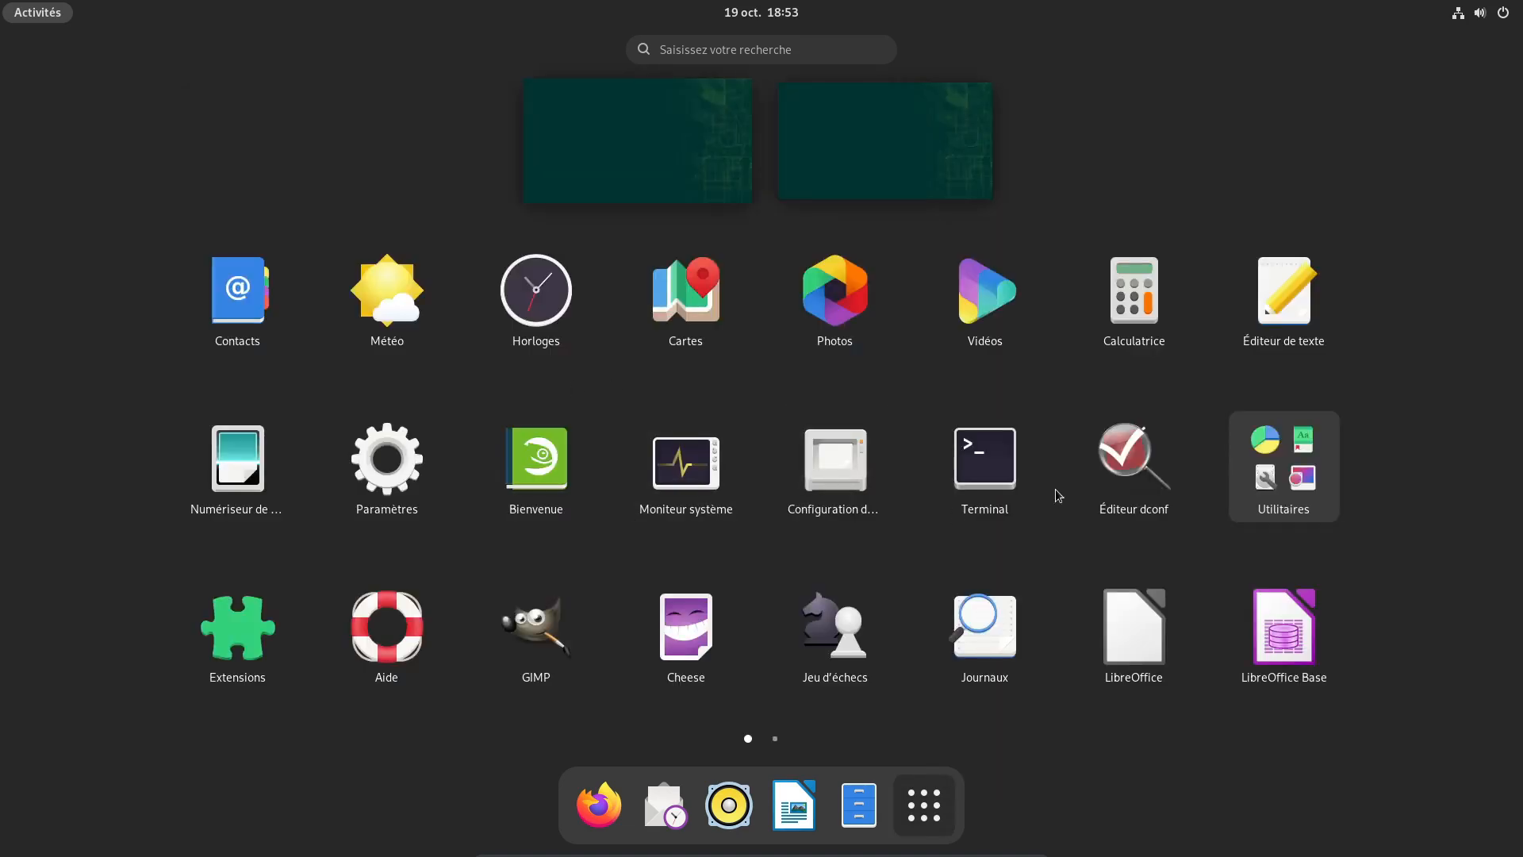
left_click(986, 449)
left_click_drag(530, 50, 840, 253)
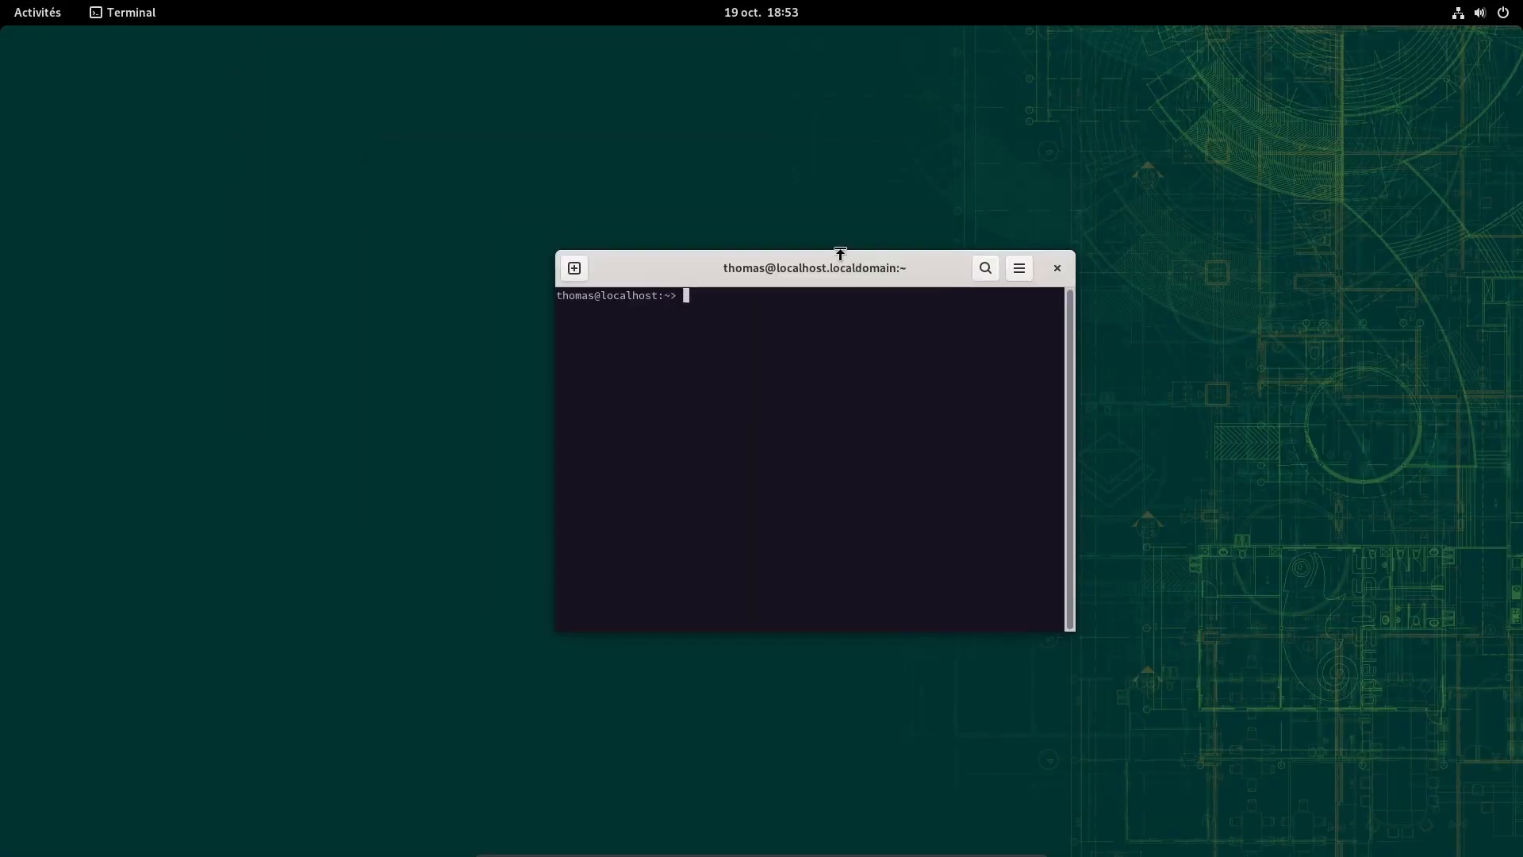
type("cat /etc/os-release")
key("Return")
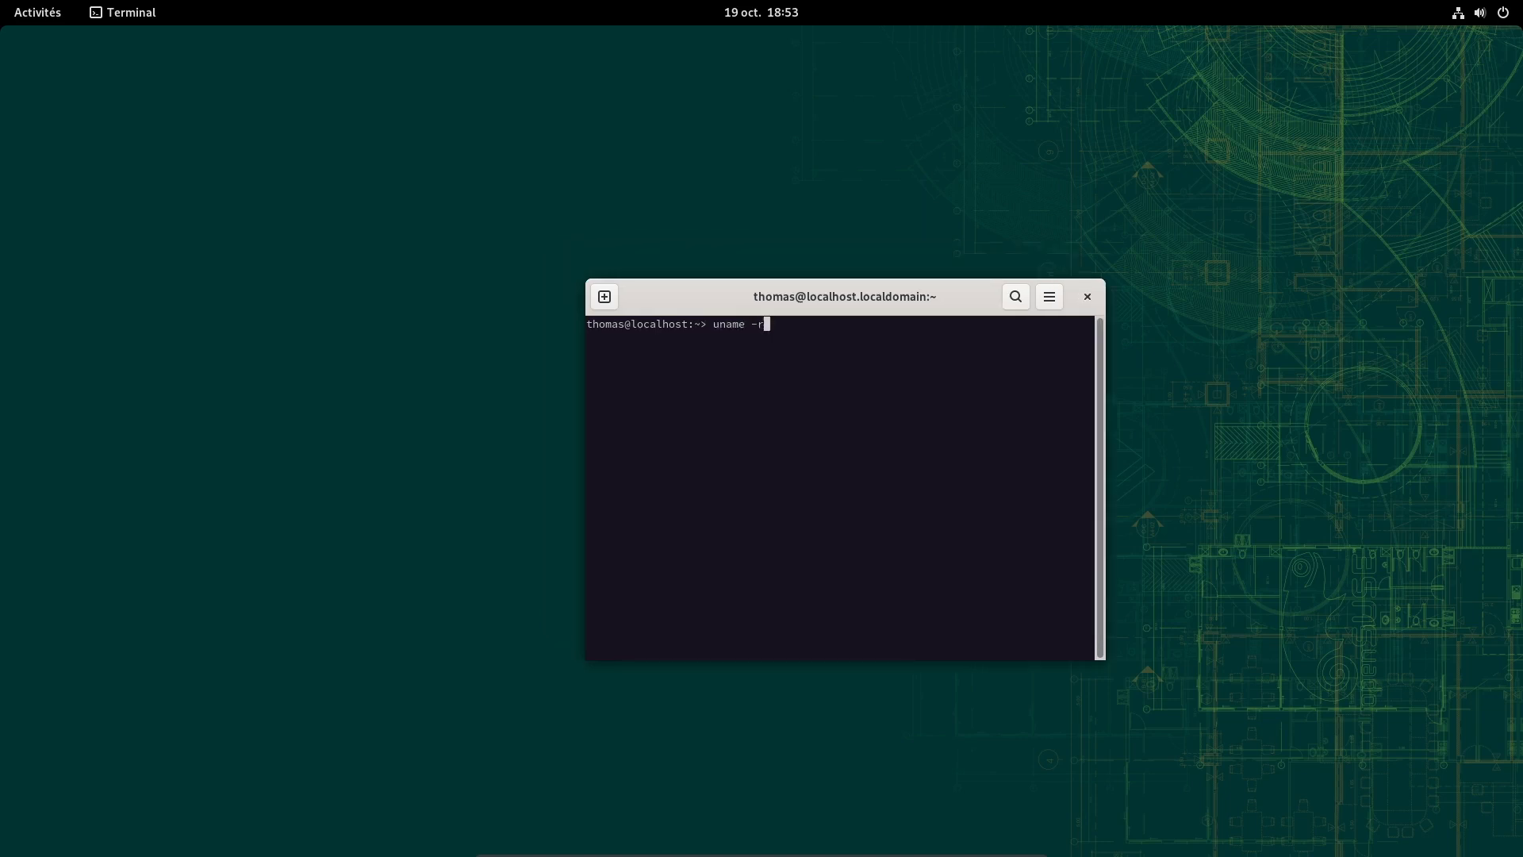
key("Return")
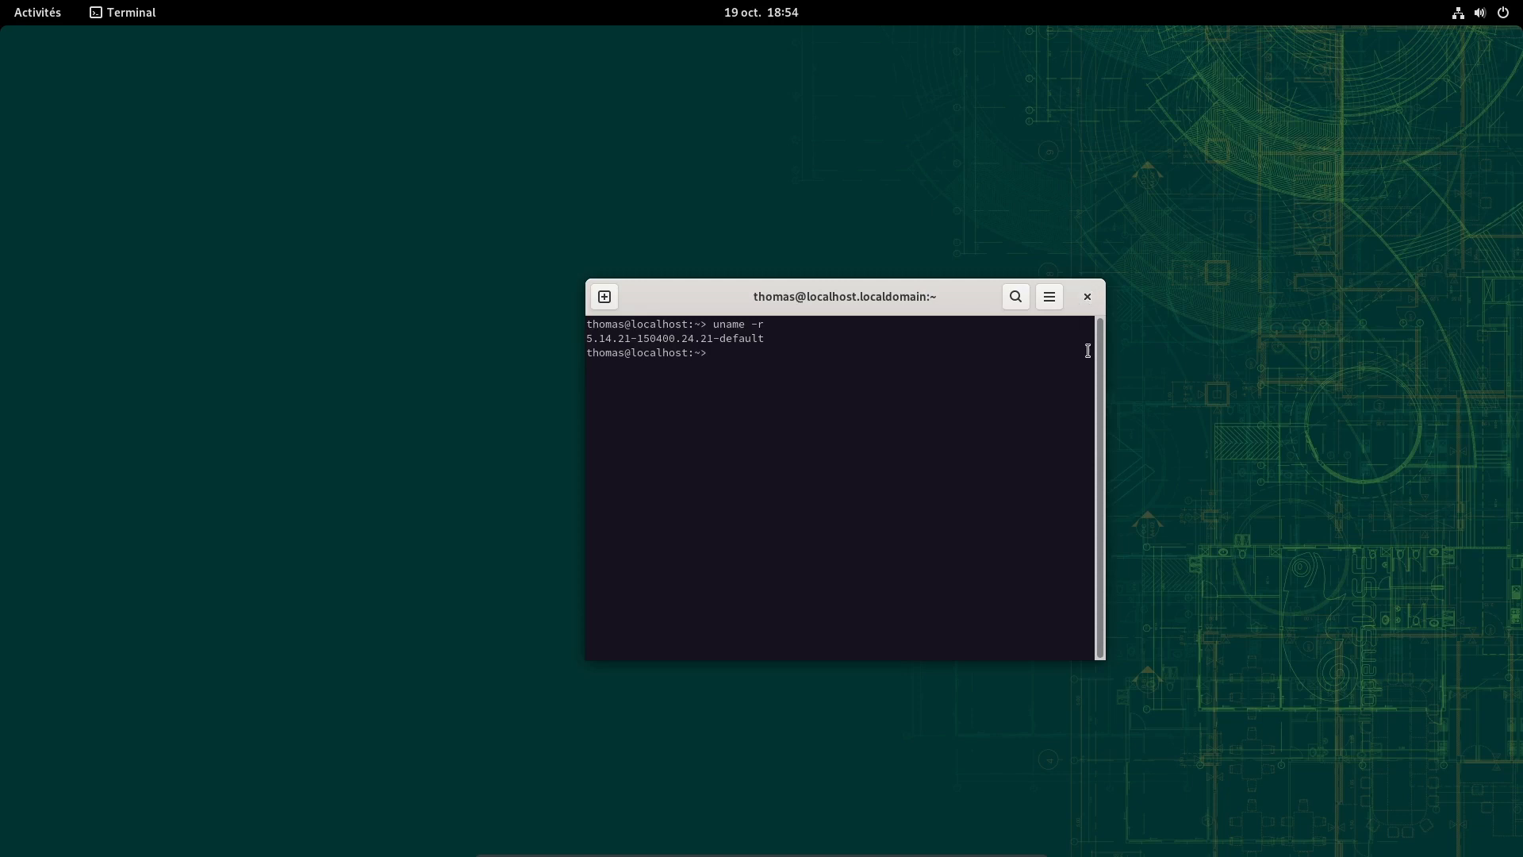
left_click(1091, 299)
mouse_move(0, 0)
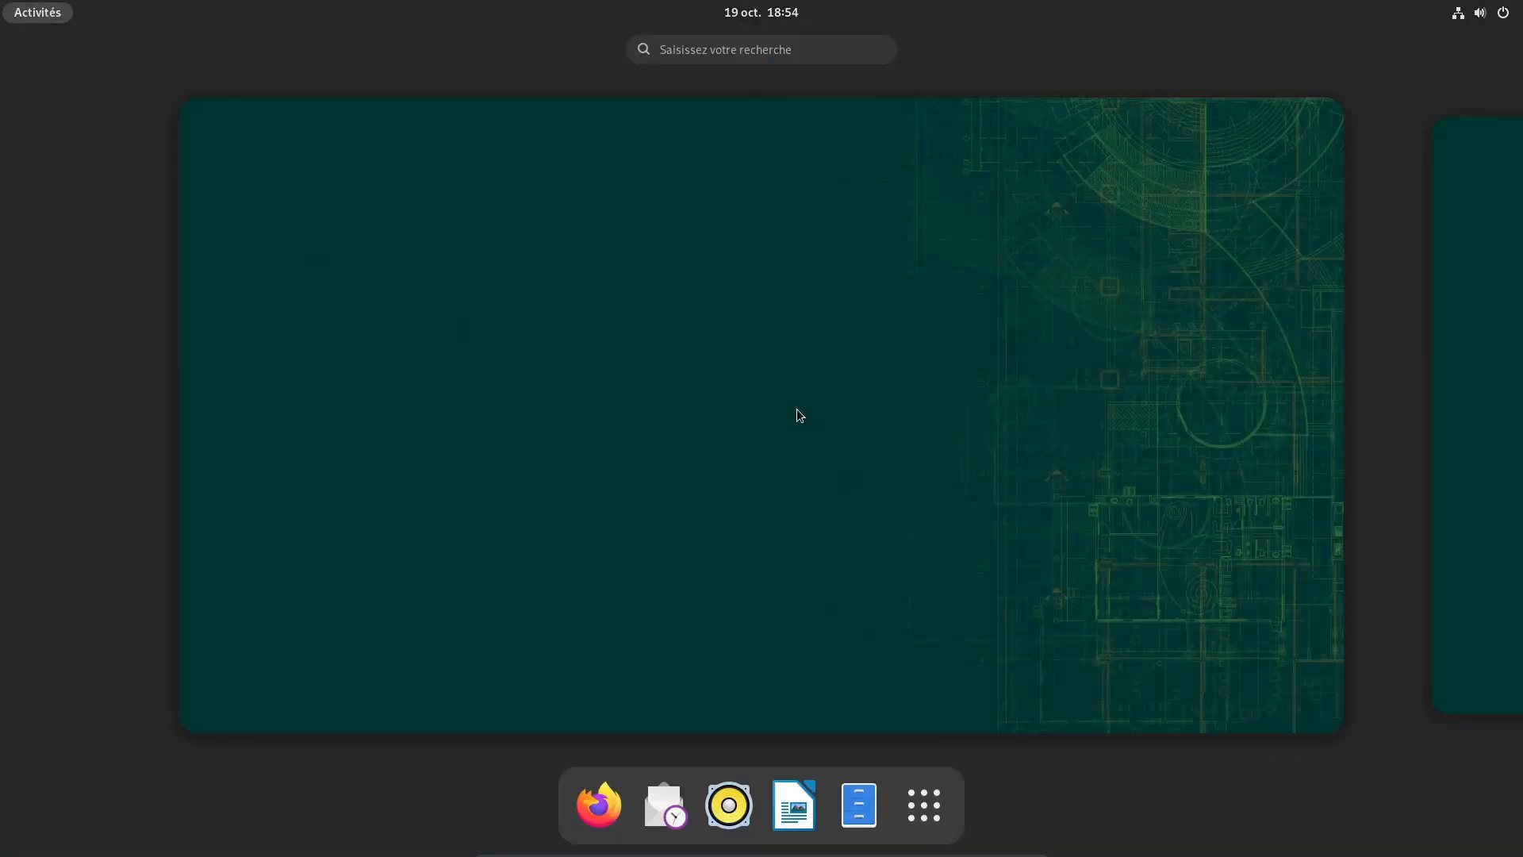
Search 'yast' in Activités, then close the Logiciels details page it opens
left_click(751, 49)
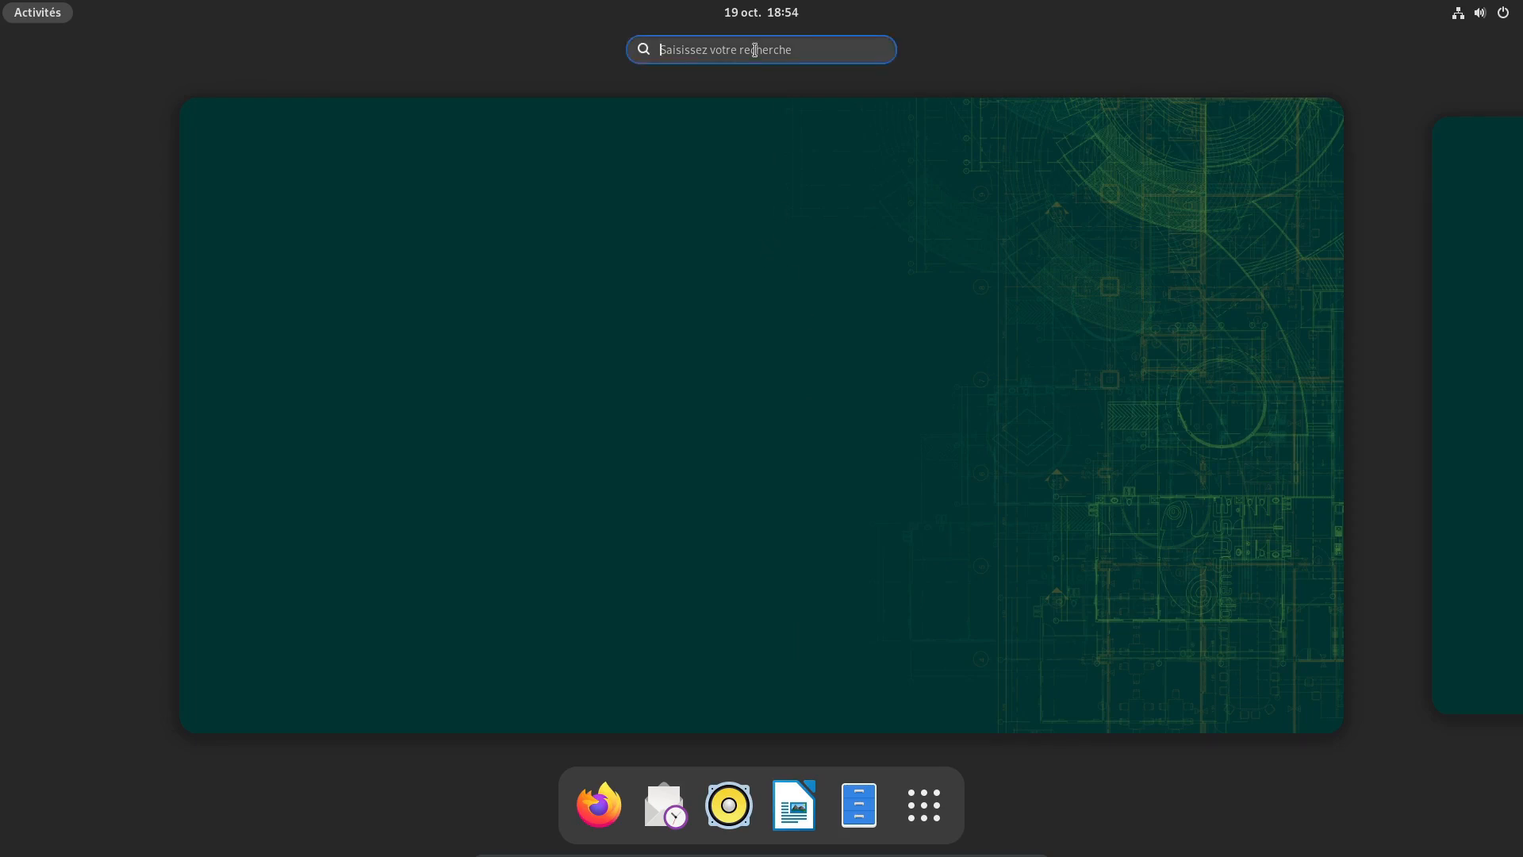
type("yast")
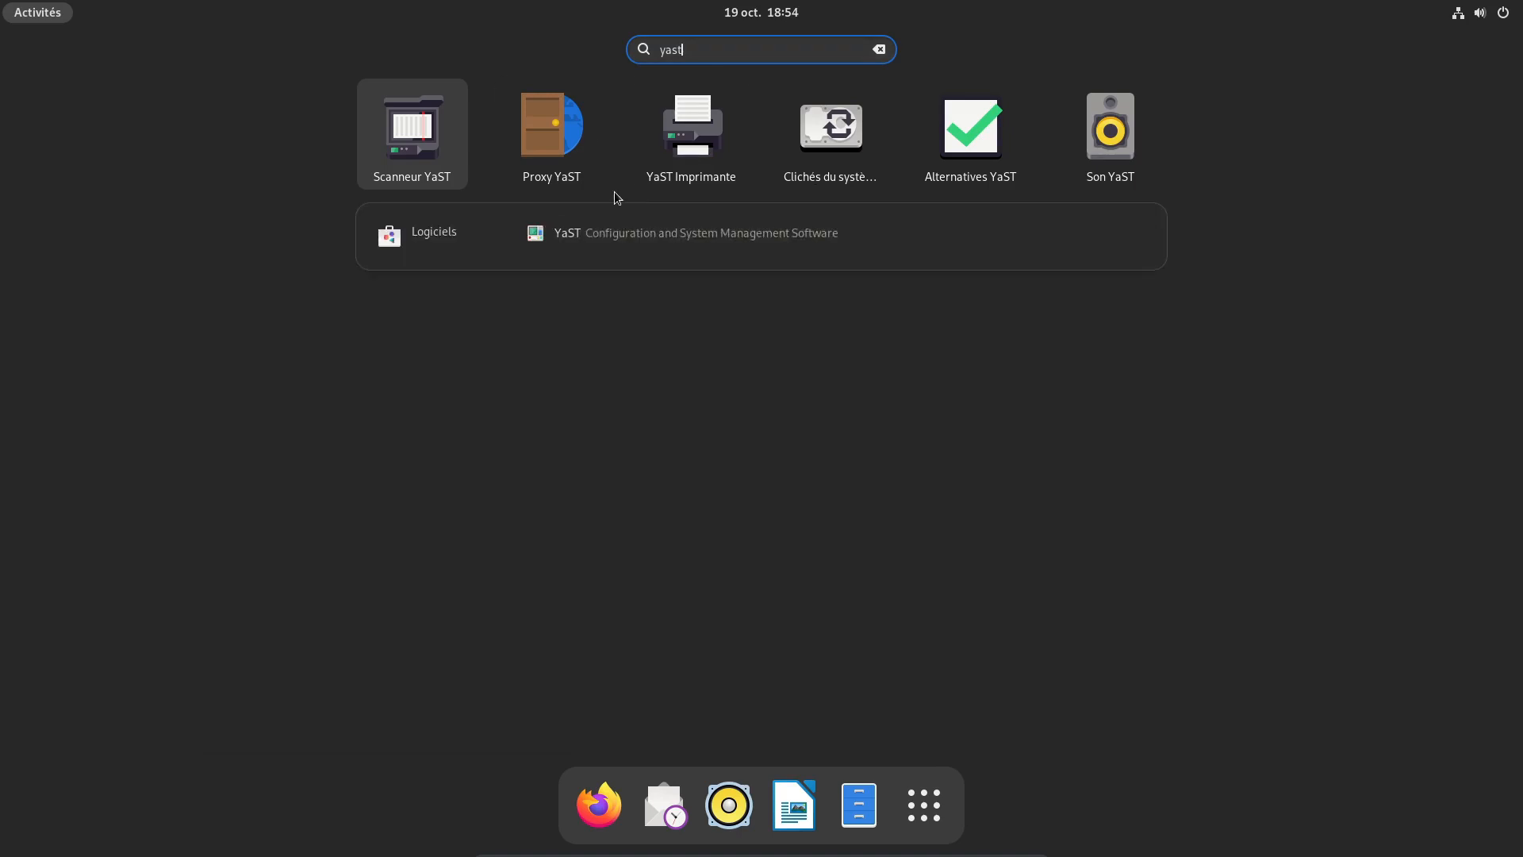
key("BackSpace")
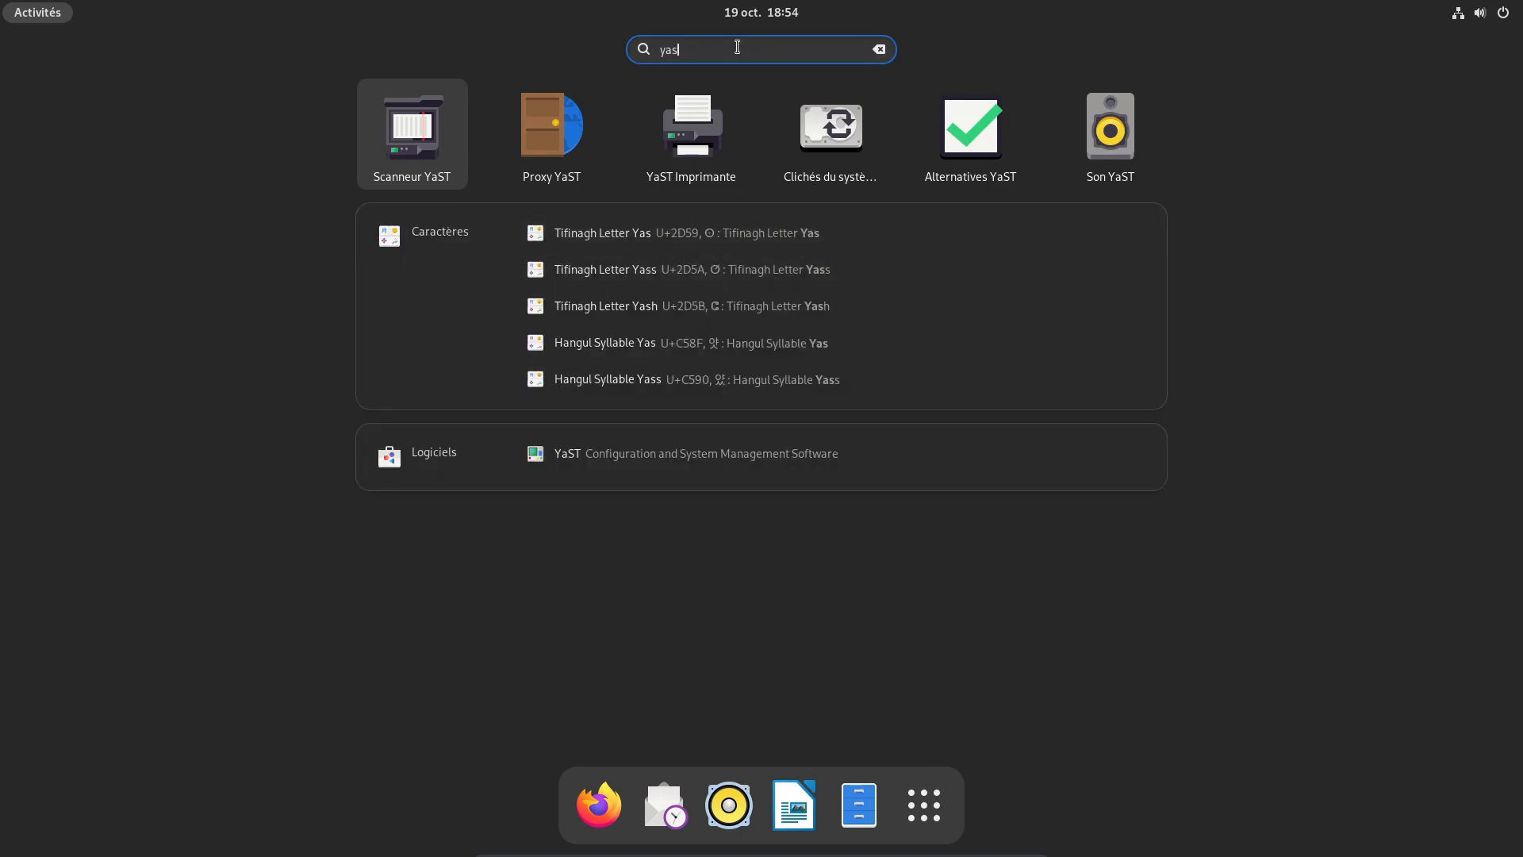
type("t")
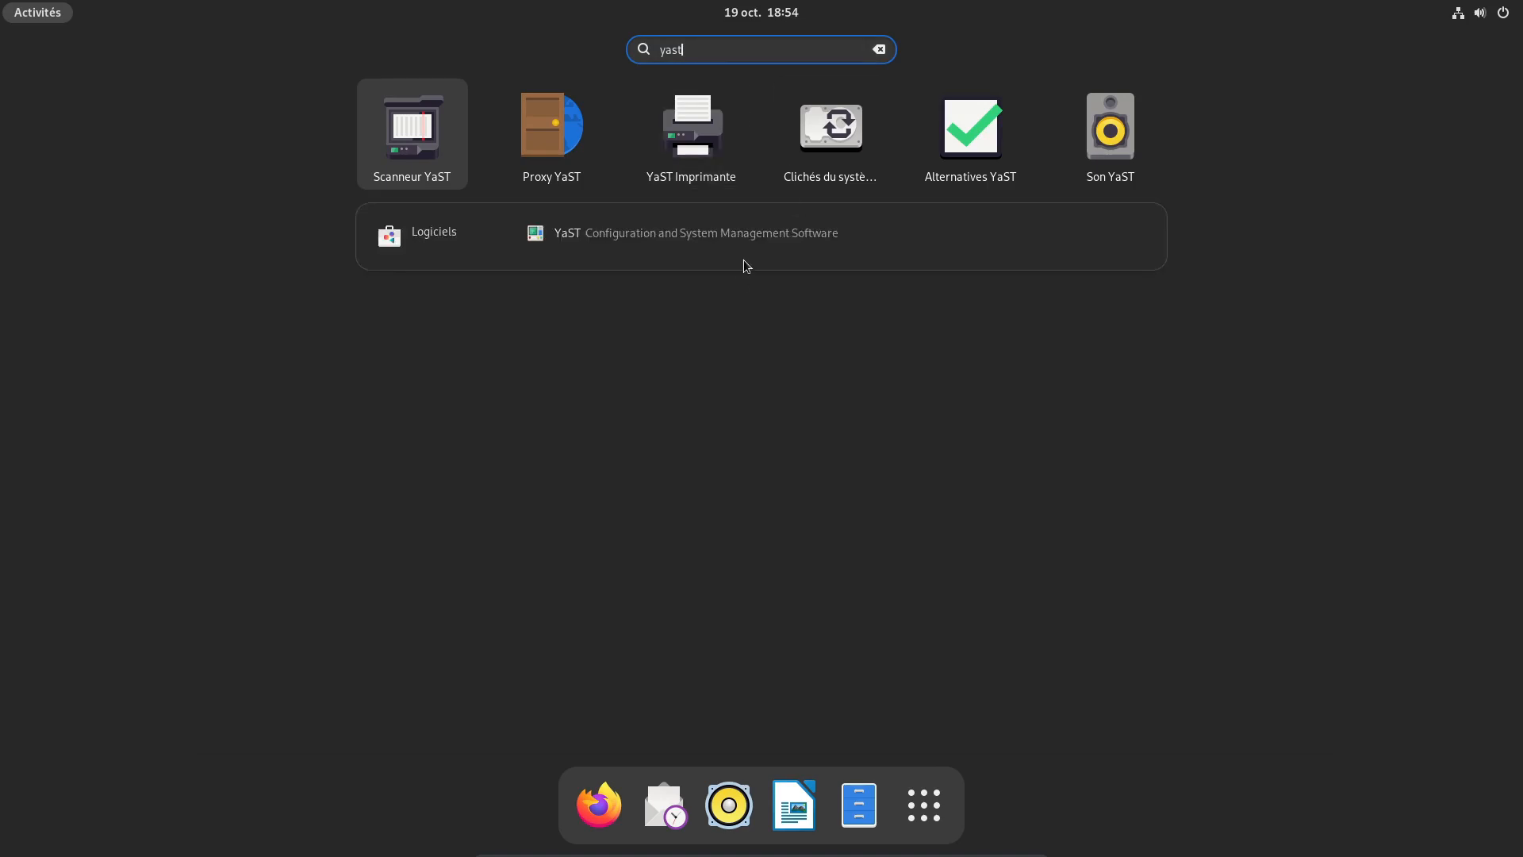
left_click(674, 240)
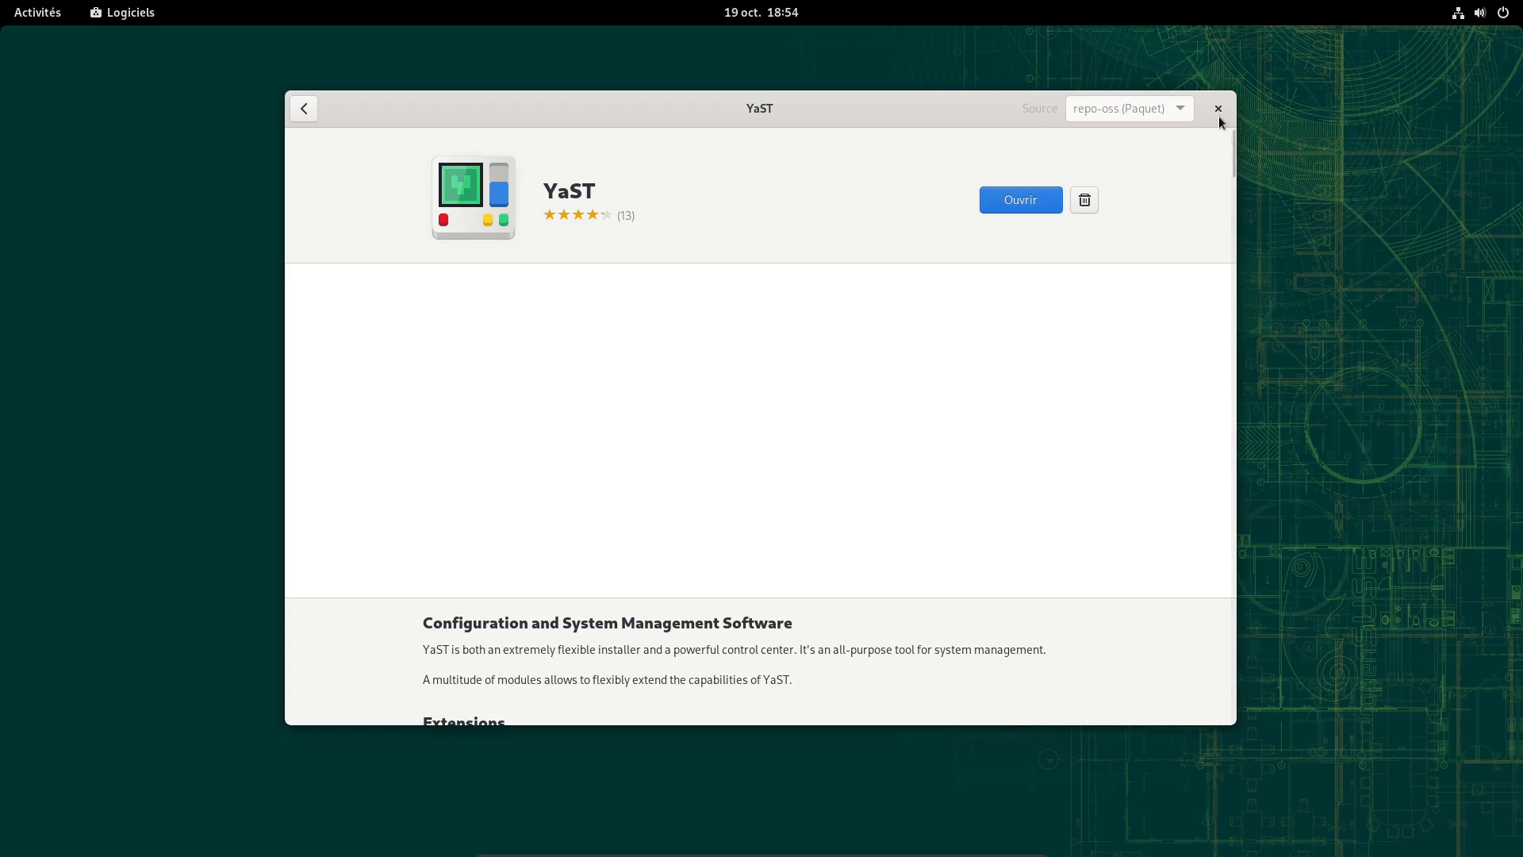
left_click(1218, 109)
Launch YaST from the application grid, authenticating with the root password
left_click(37, 12)
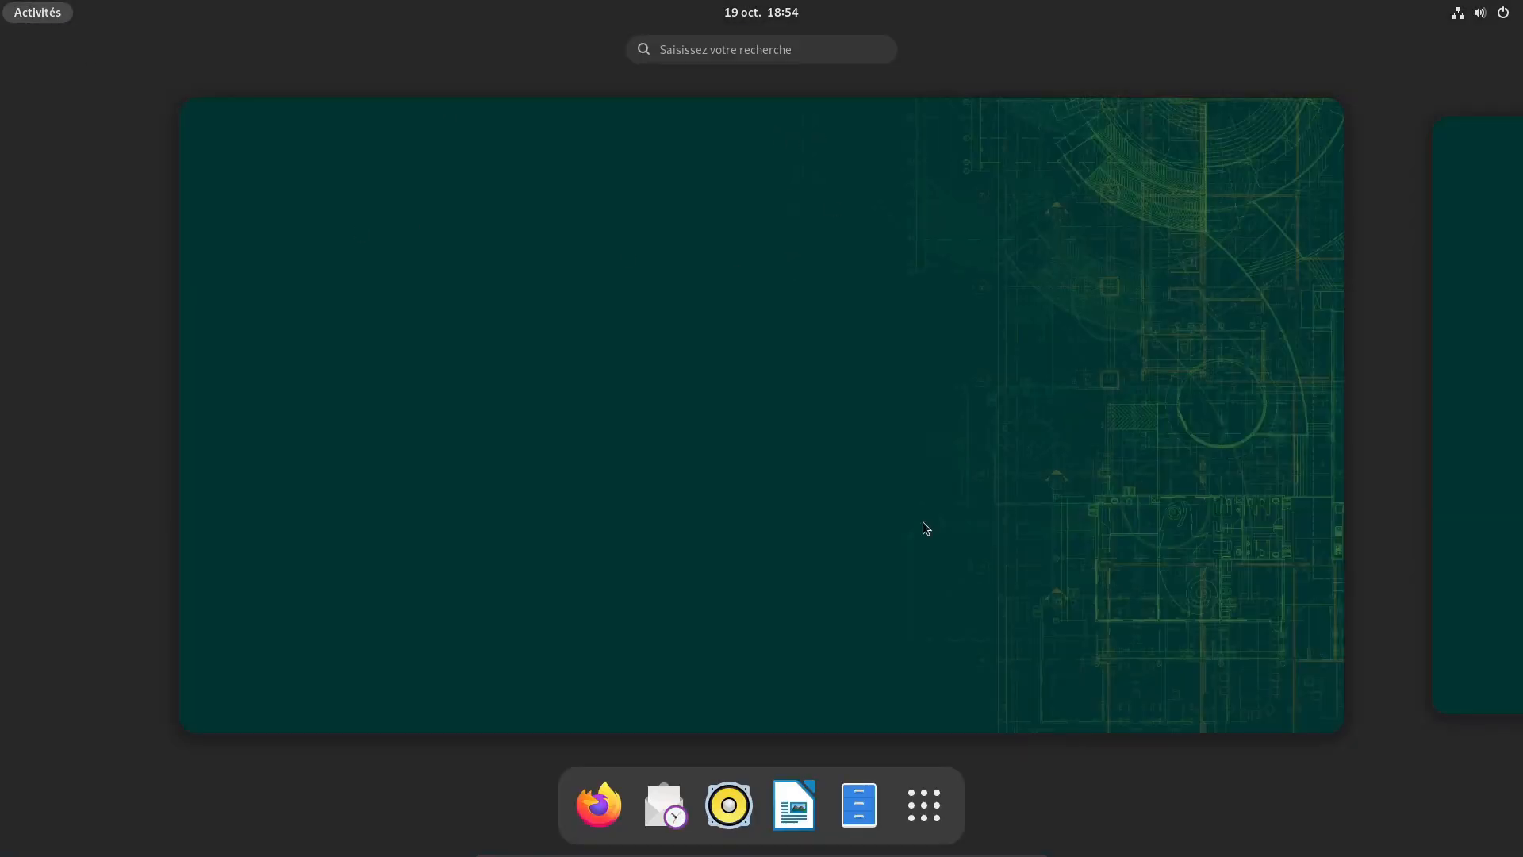
left_click(923, 805)
scroll(1154, 637, "down", 1)
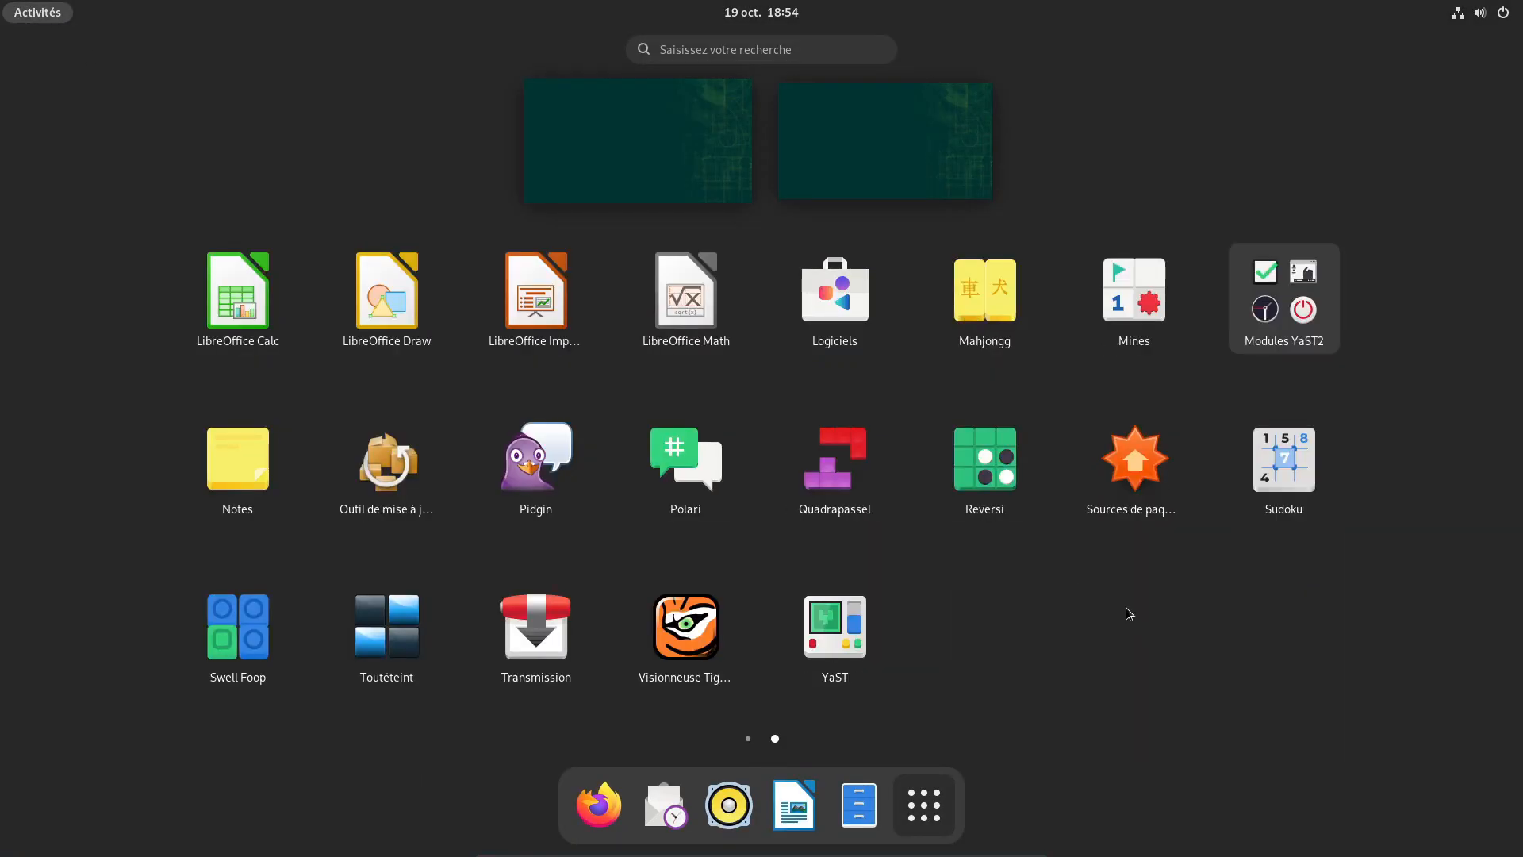
left_click(842, 628)
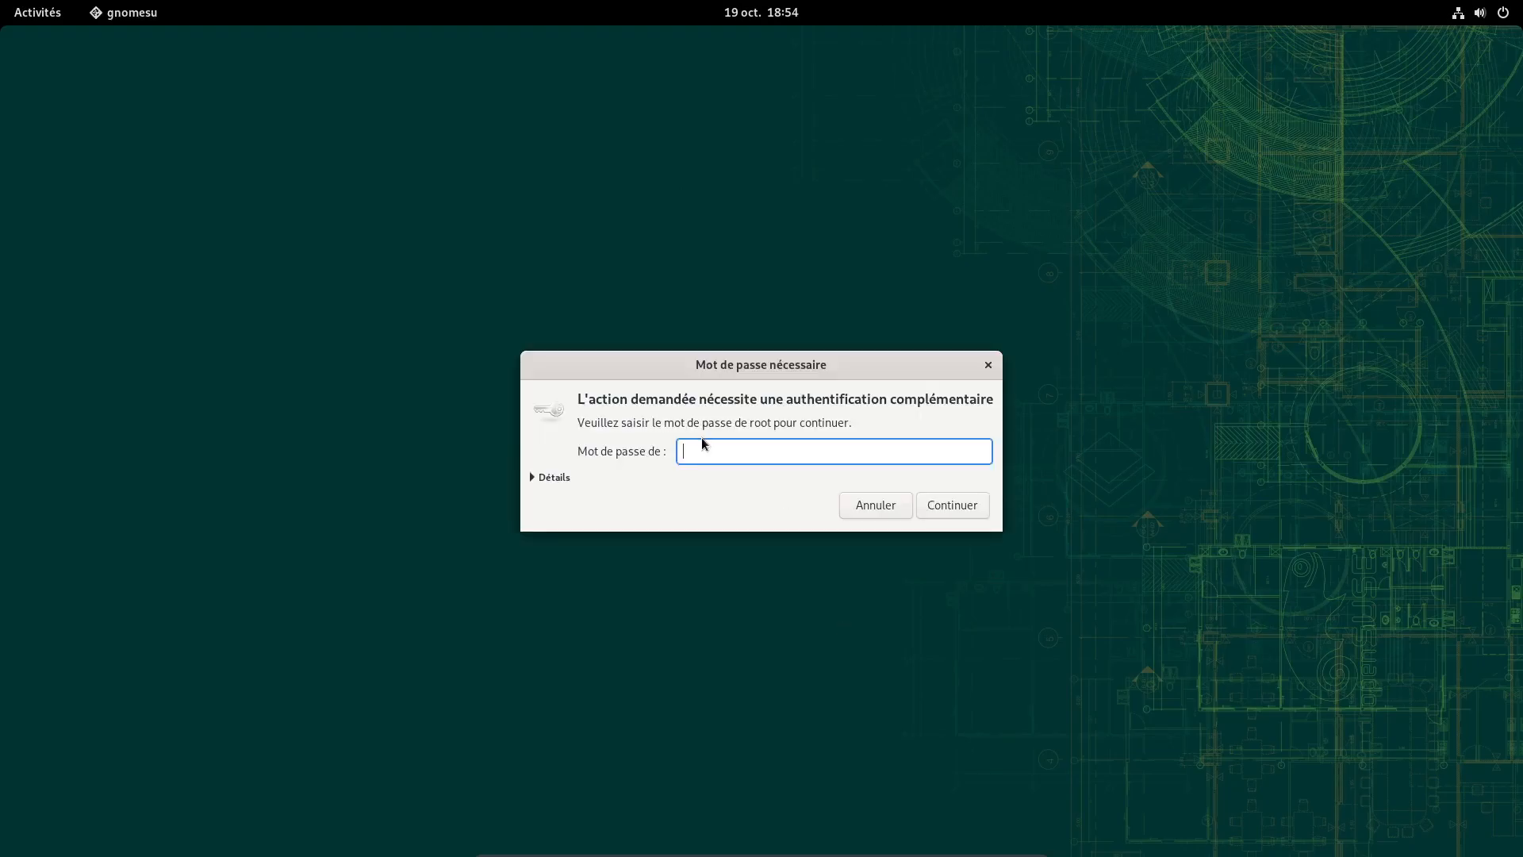
type("•••••")
left_click(960, 502)
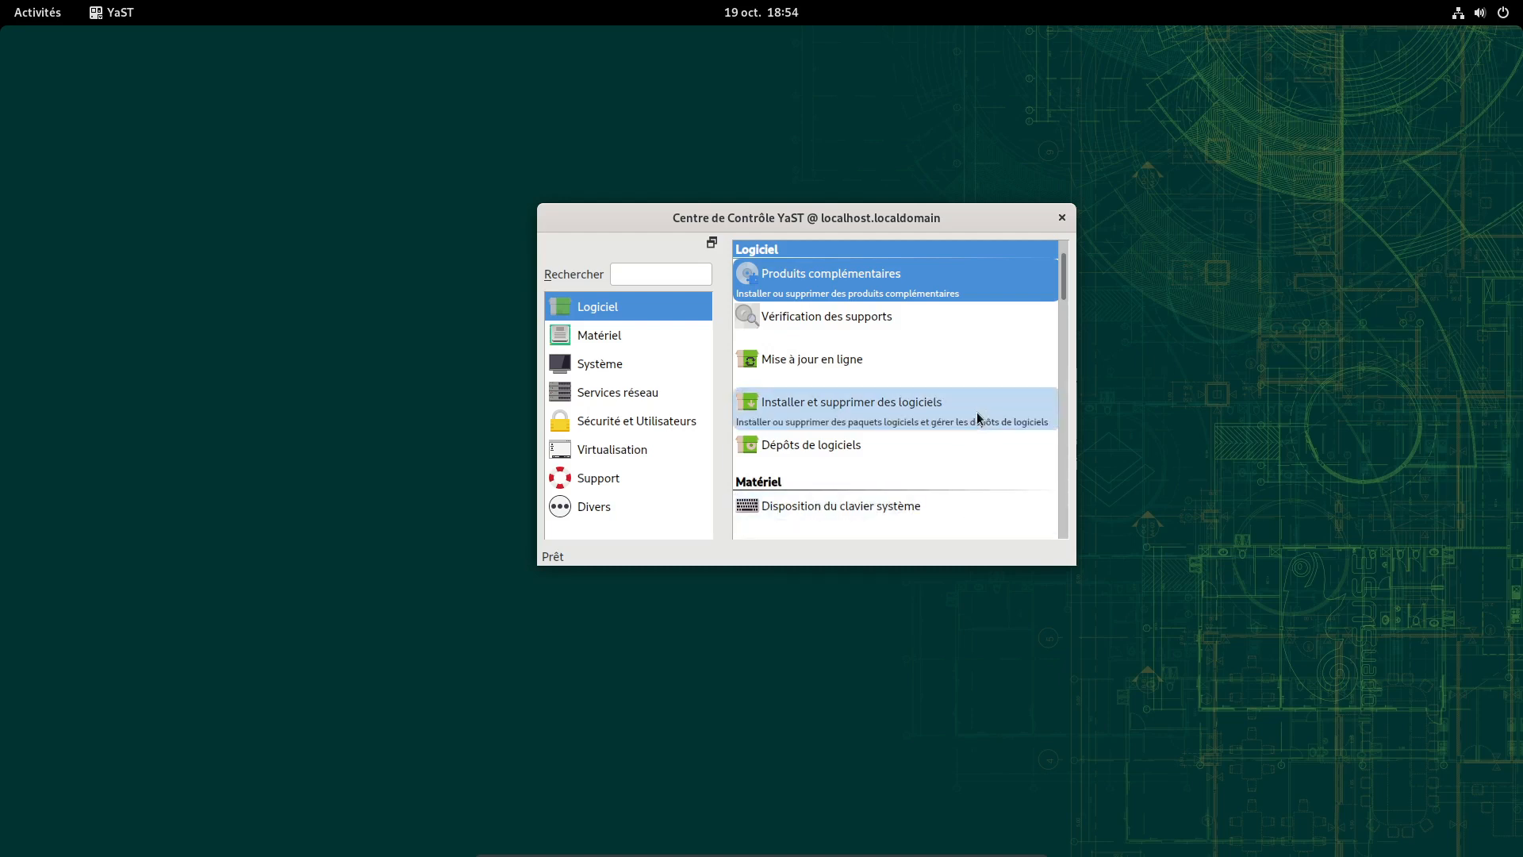
Open Dépôts de logiciels and sort the repository list with enabled repositories first
left_click(812, 456)
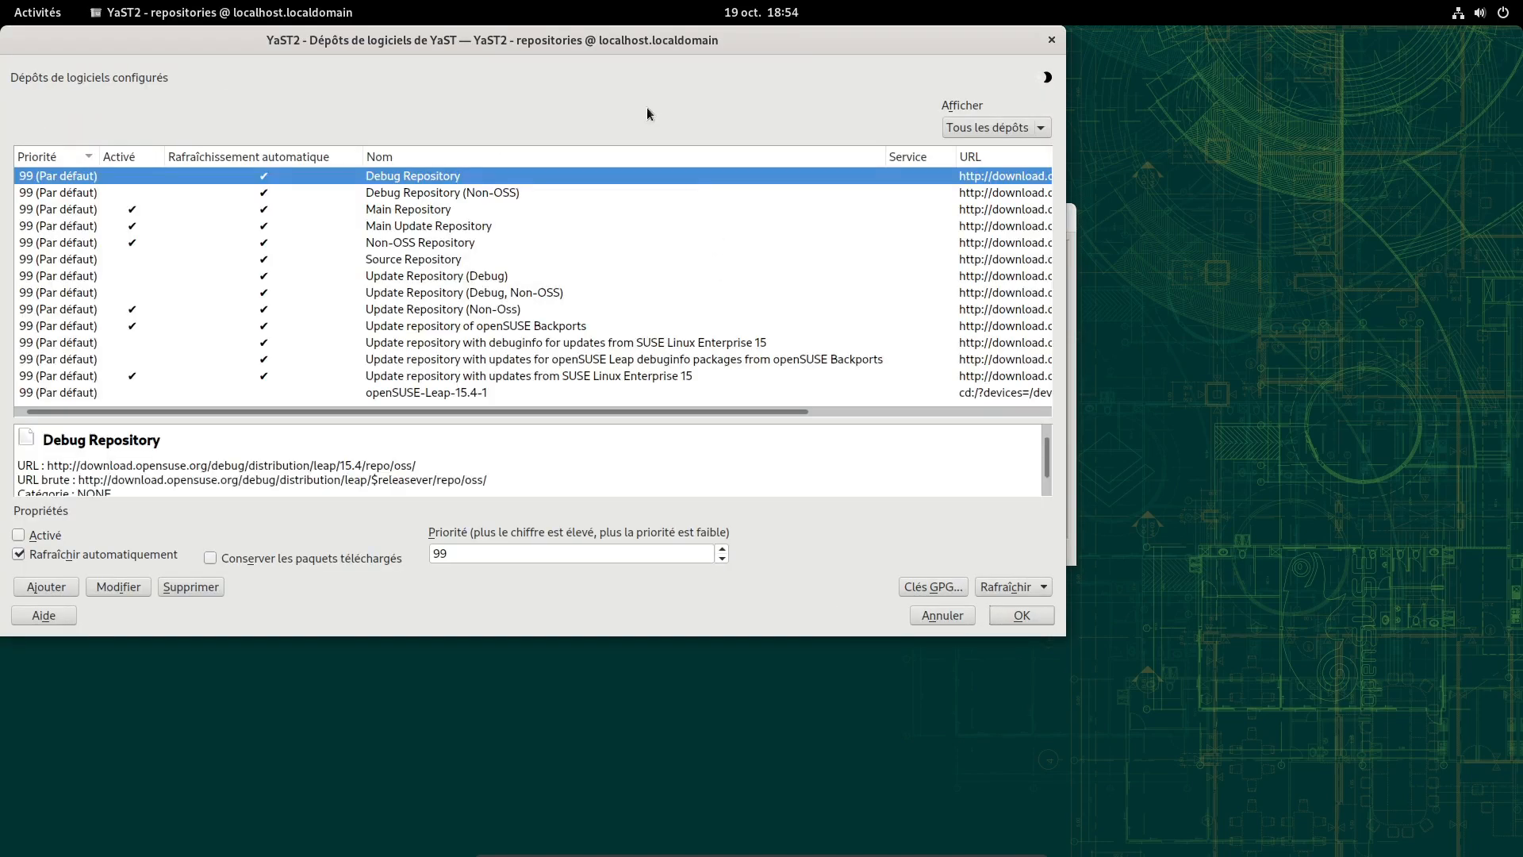
left_click_drag(669, 86, 830, 165)
left_click(317, 245)
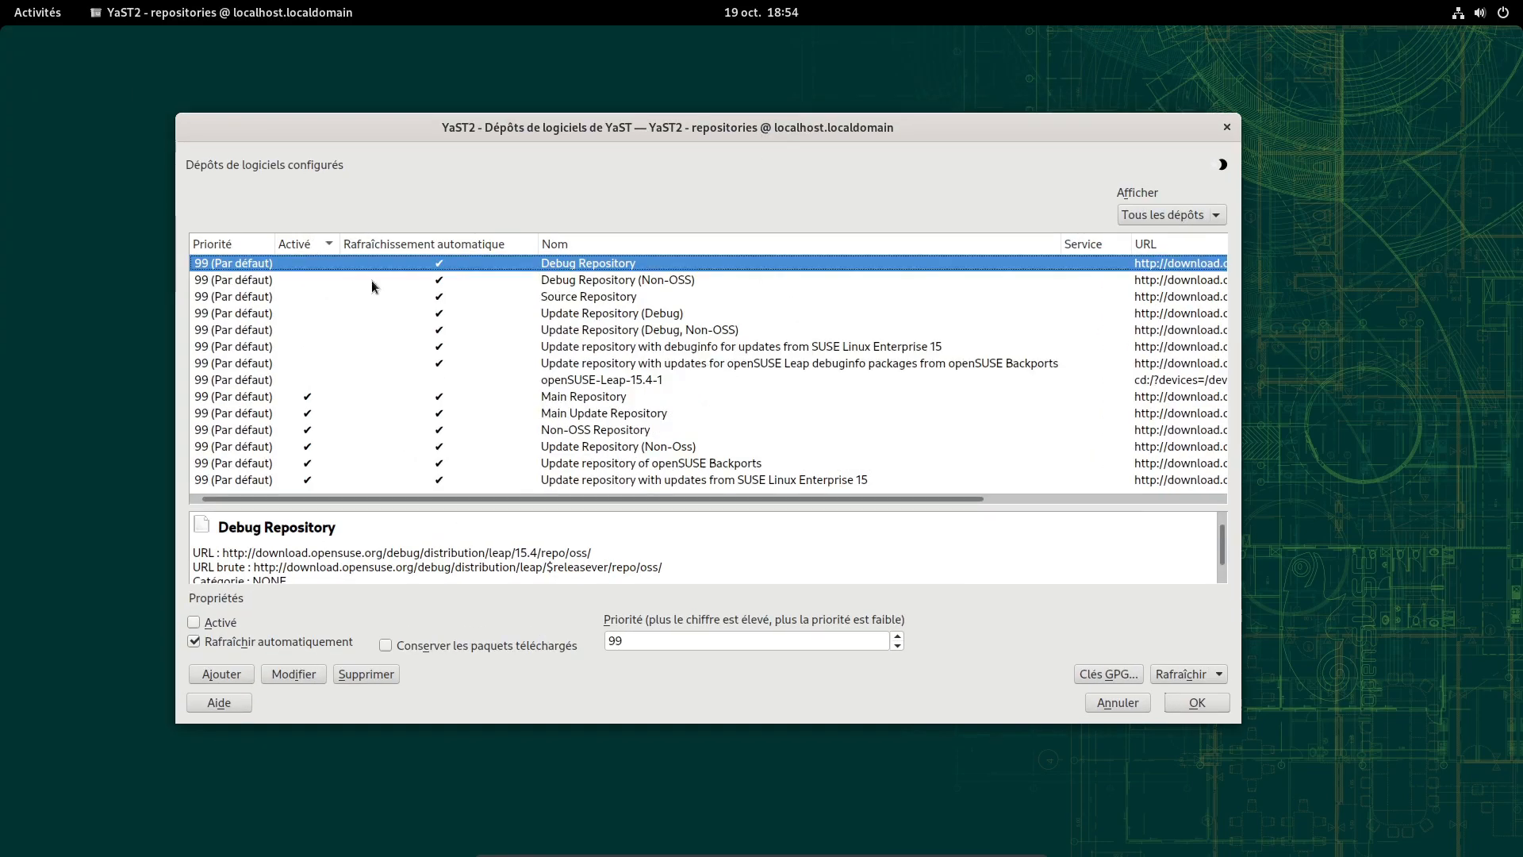
left_click(296, 248)
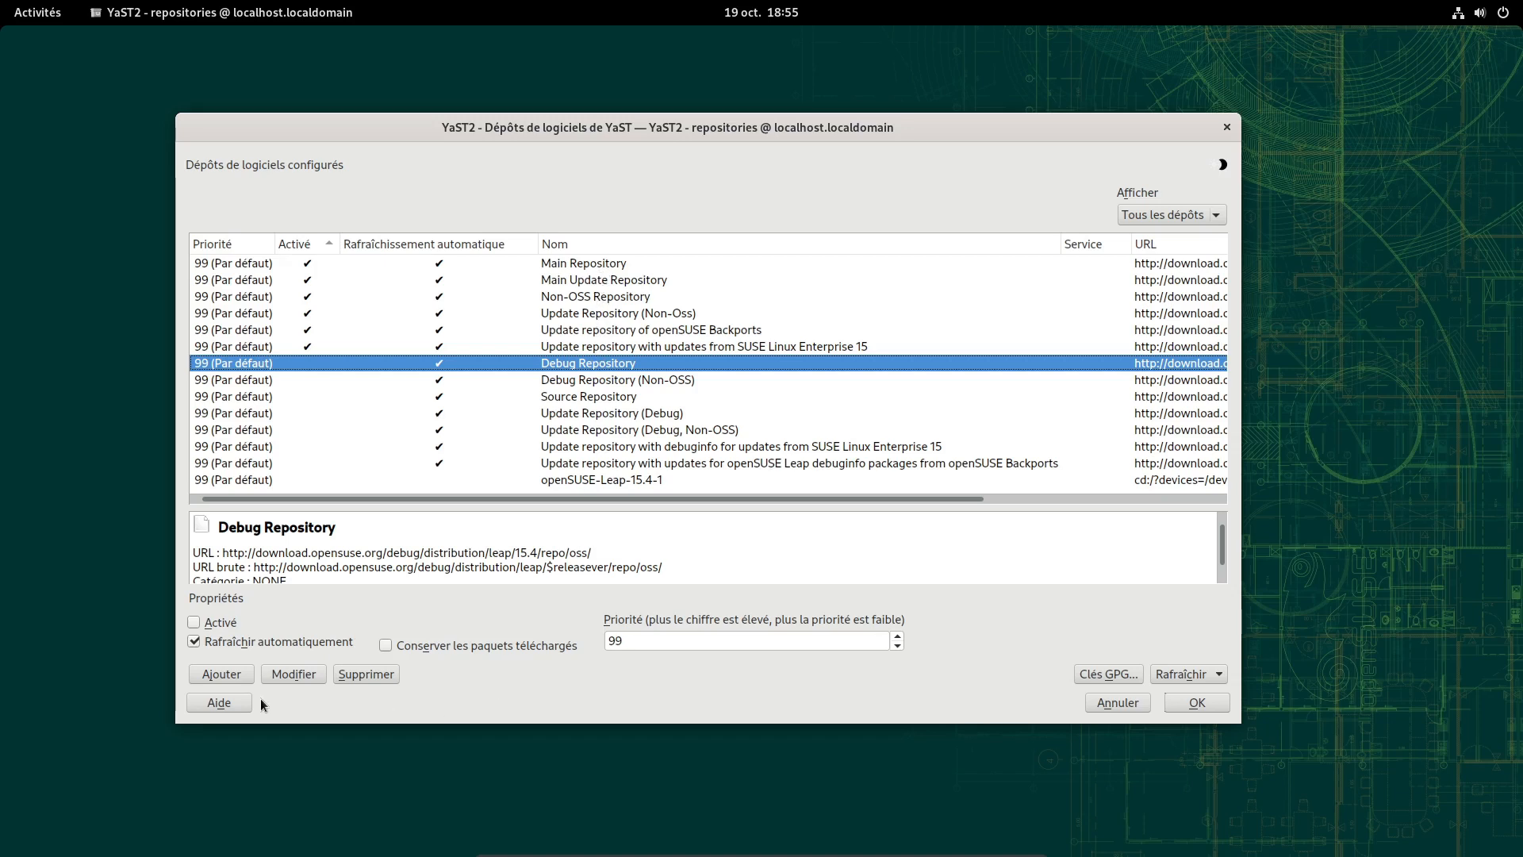
Add the Packman and nVidia Graphics Drivers community repositories, trusting both signing keys, and save
left_click(221, 674)
left_click(485, 299)
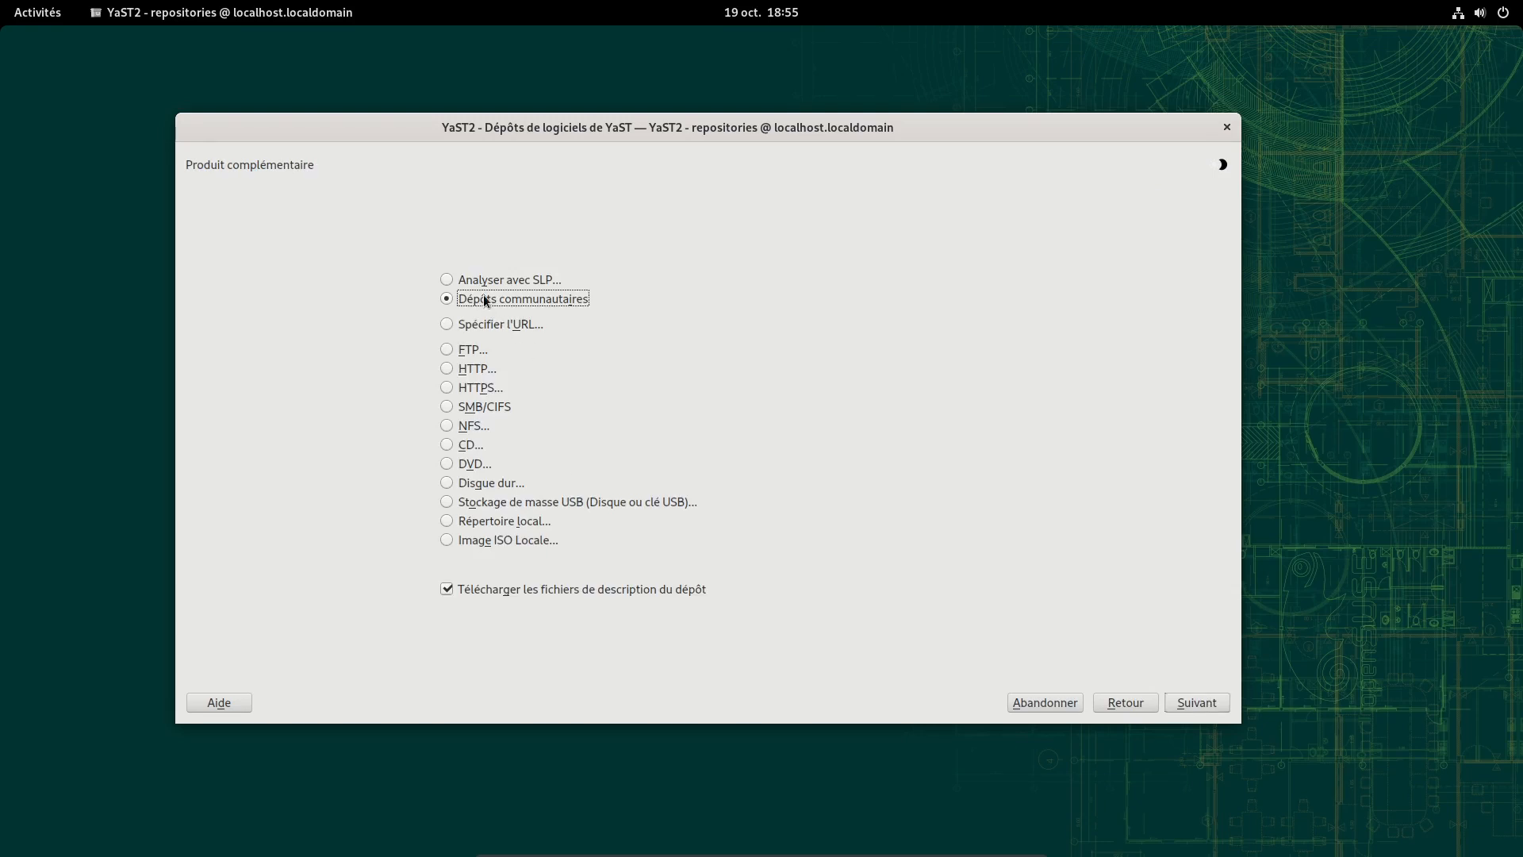
left_click(1198, 703)
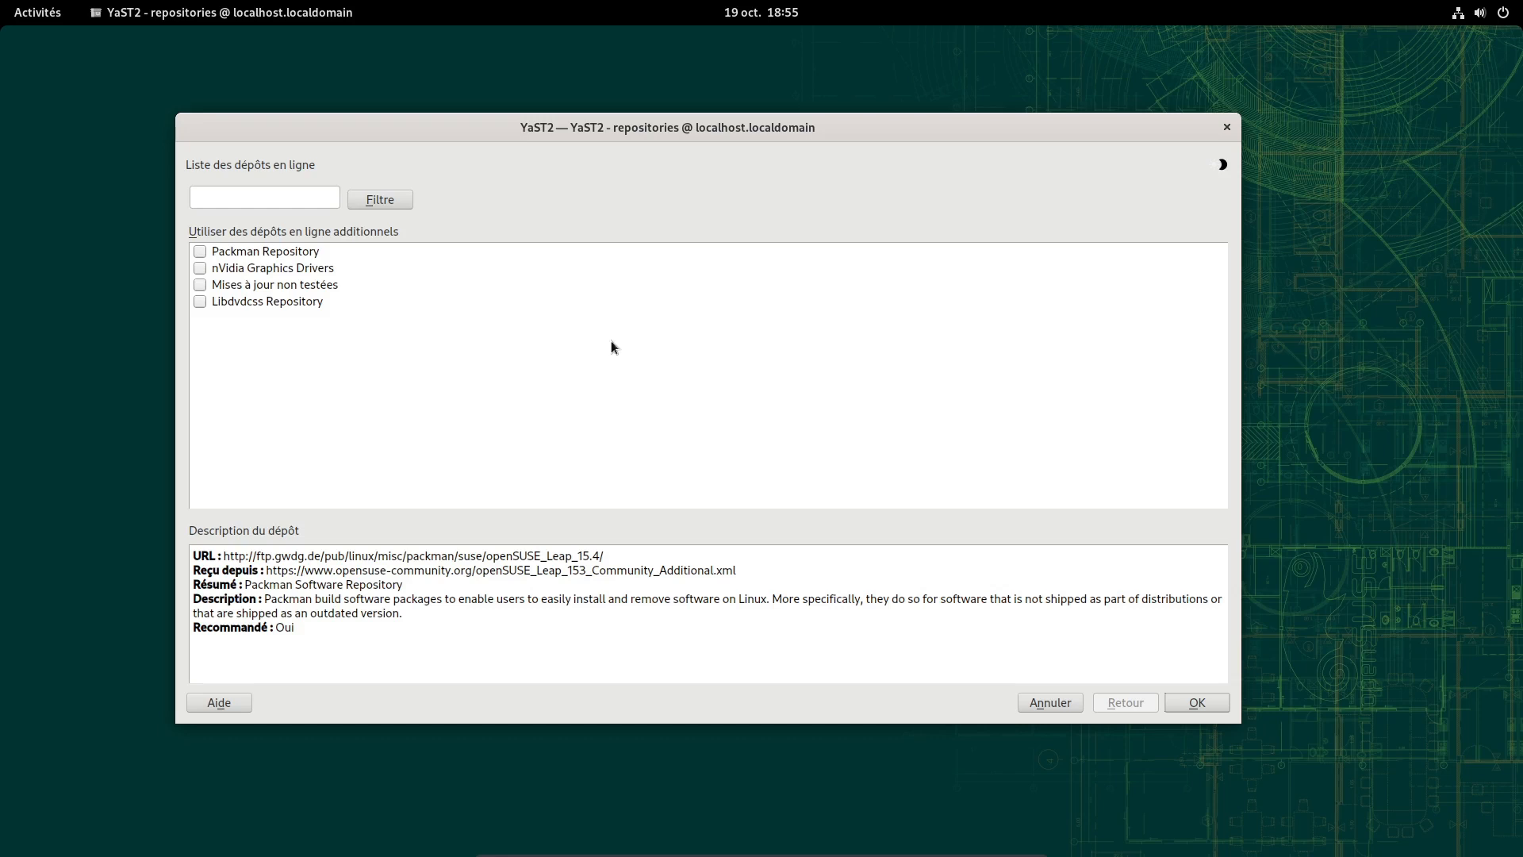
left_click(210, 254)
left_click(201, 268)
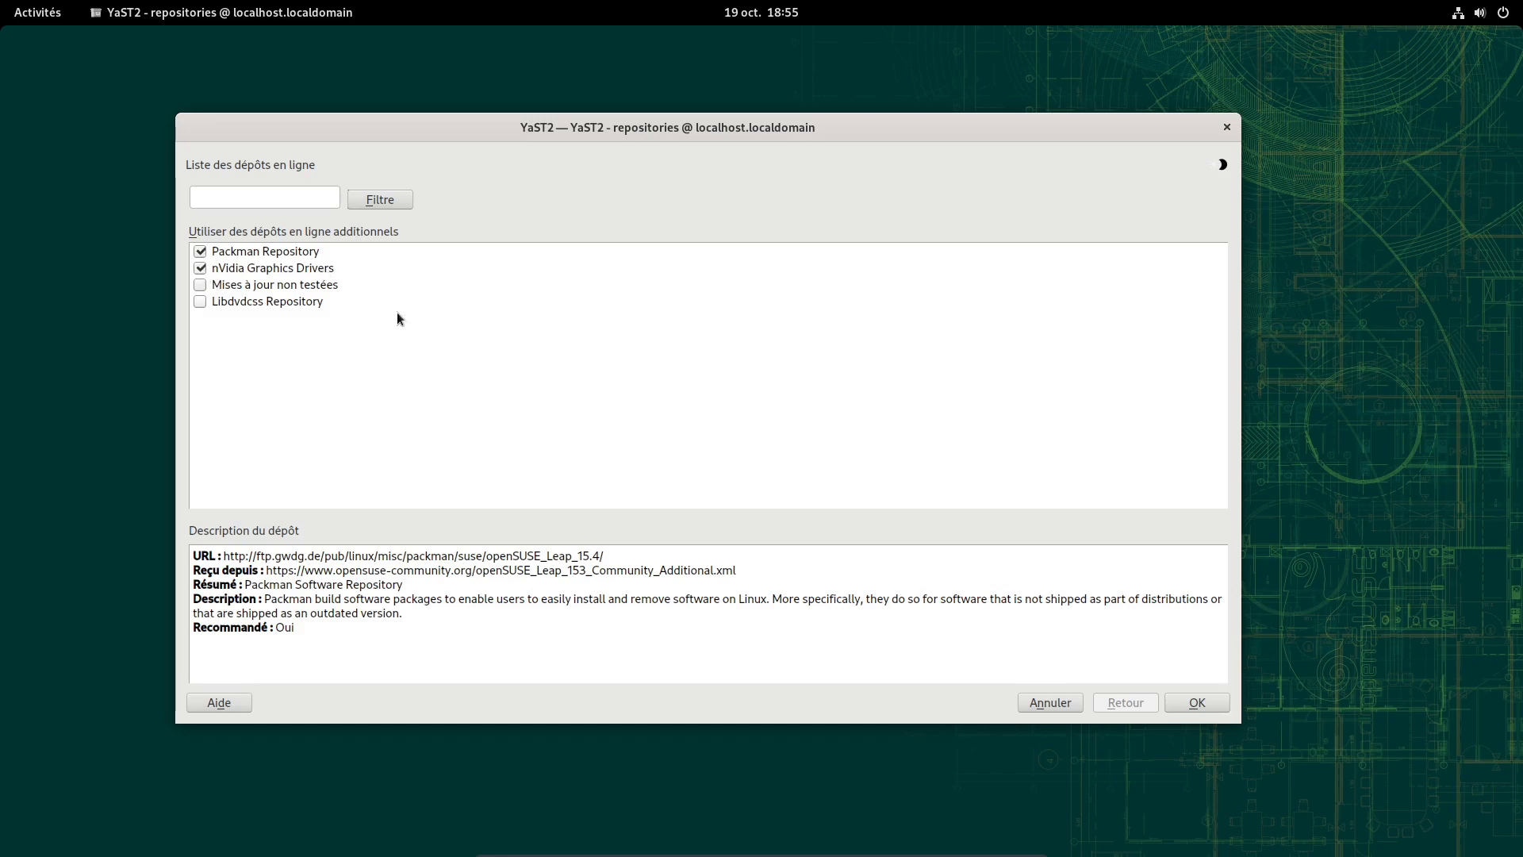
left_click(1179, 702)
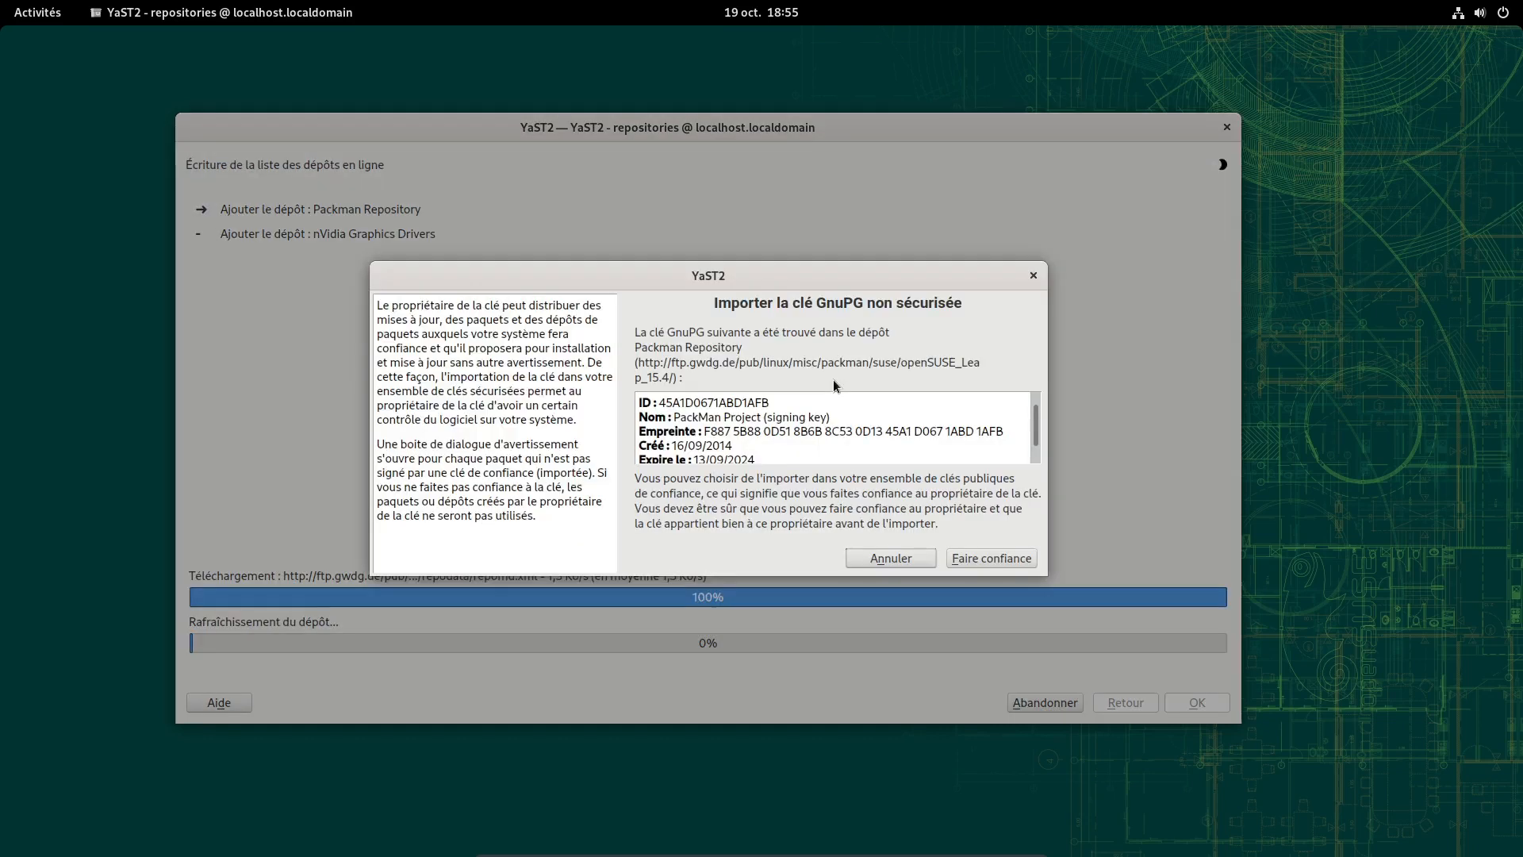
left_click(988, 560)
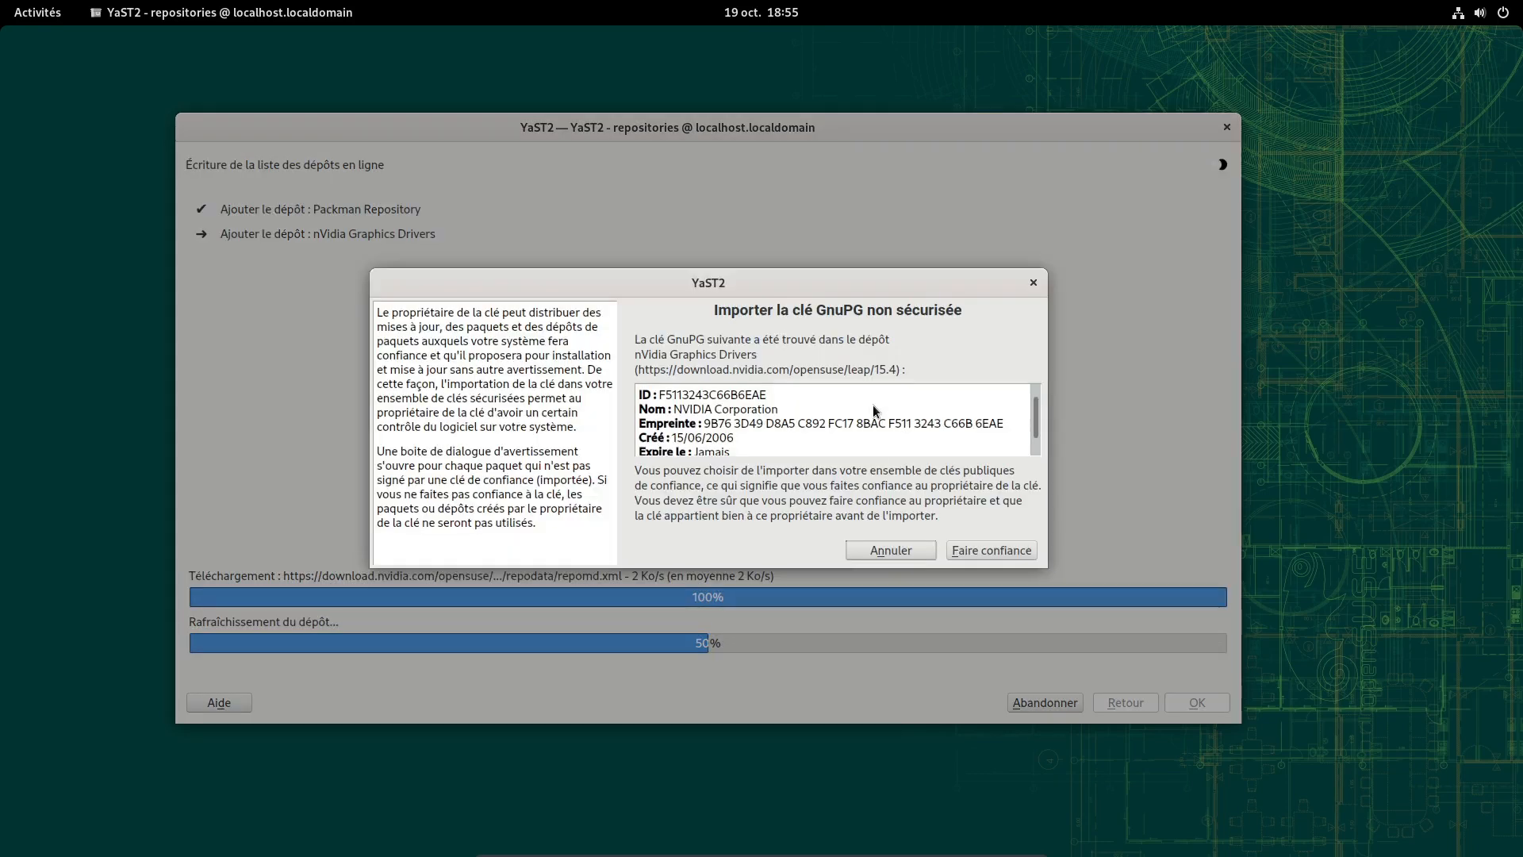
left_click(1023, 550)
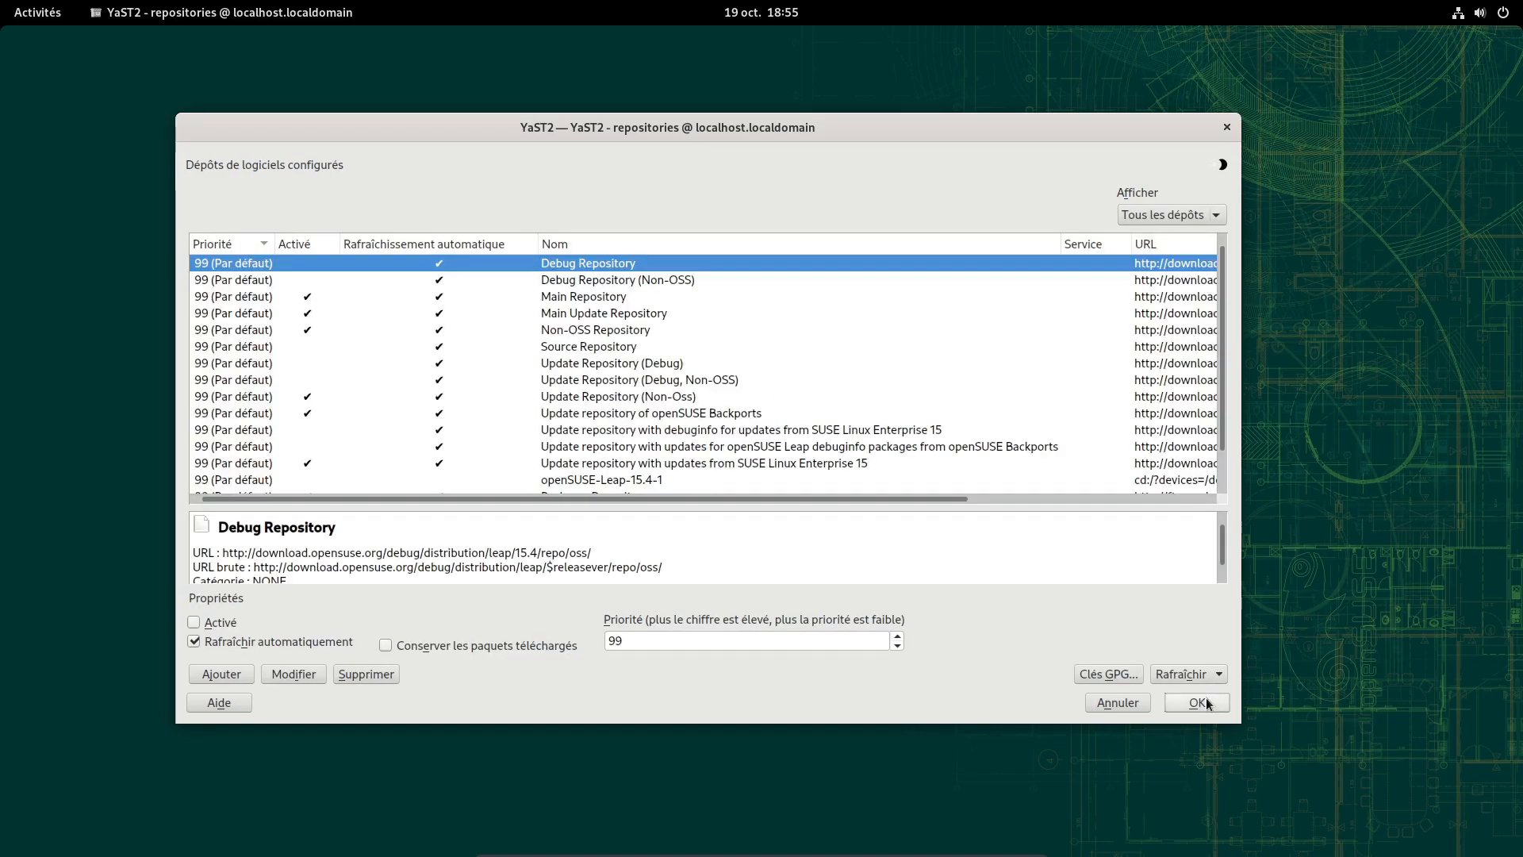
left_click(1205, 701)
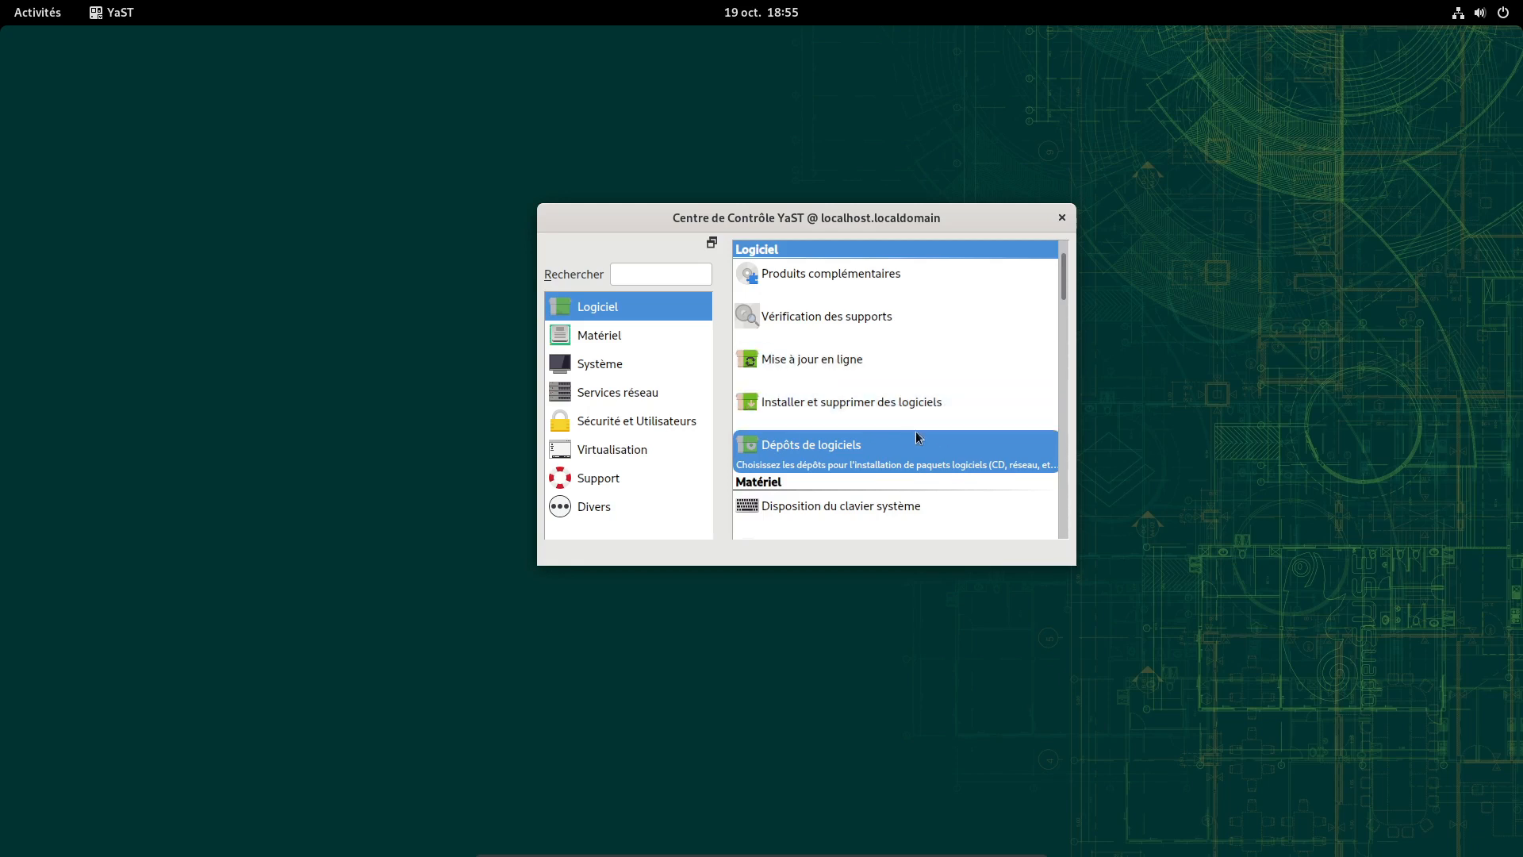
left_click(811, 404)
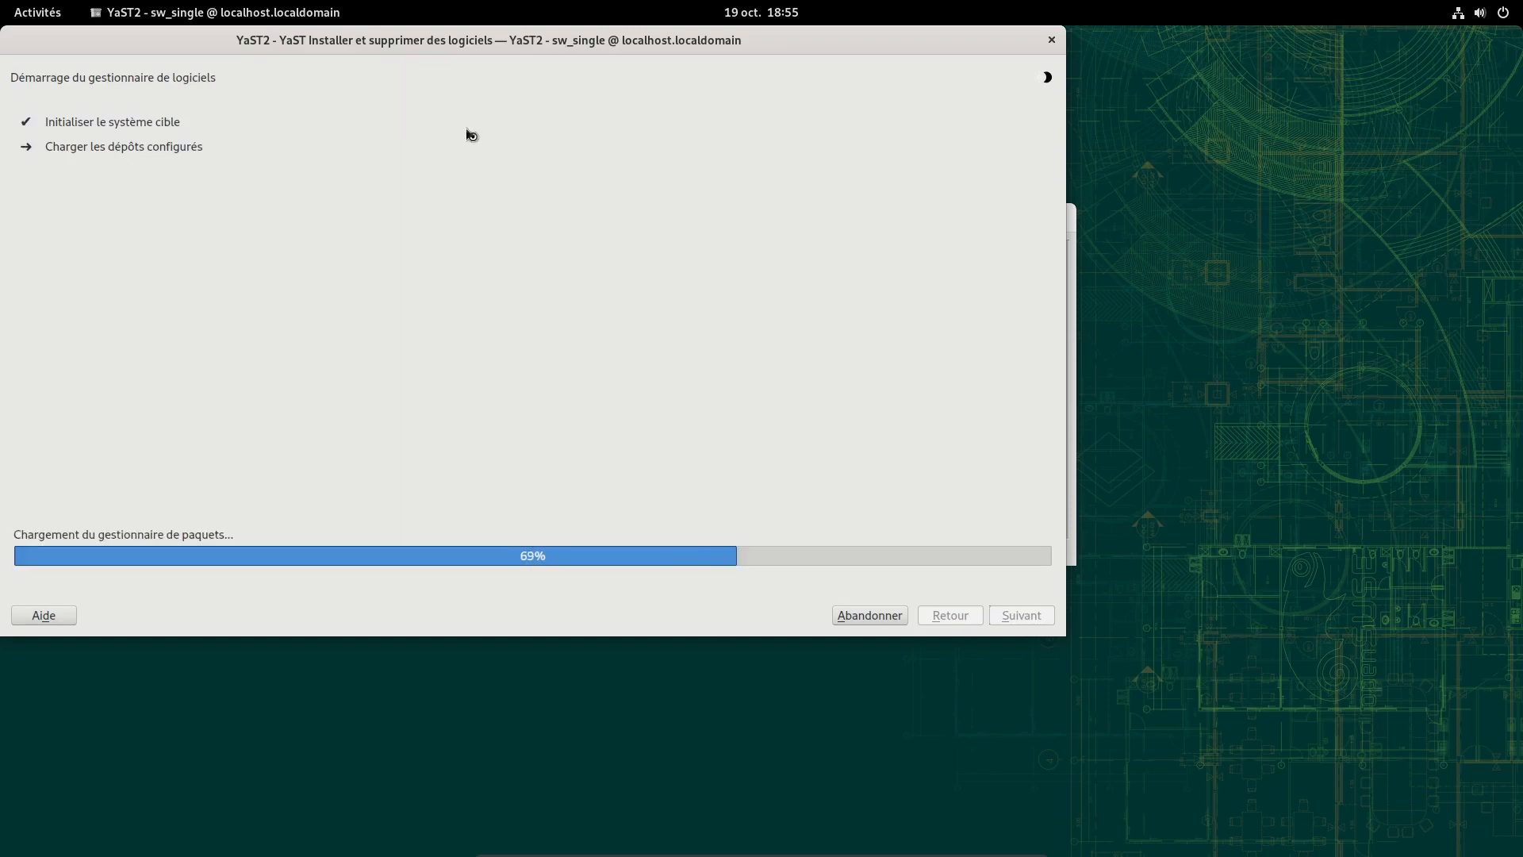
left_click_drag(391, 47, 583, 145)
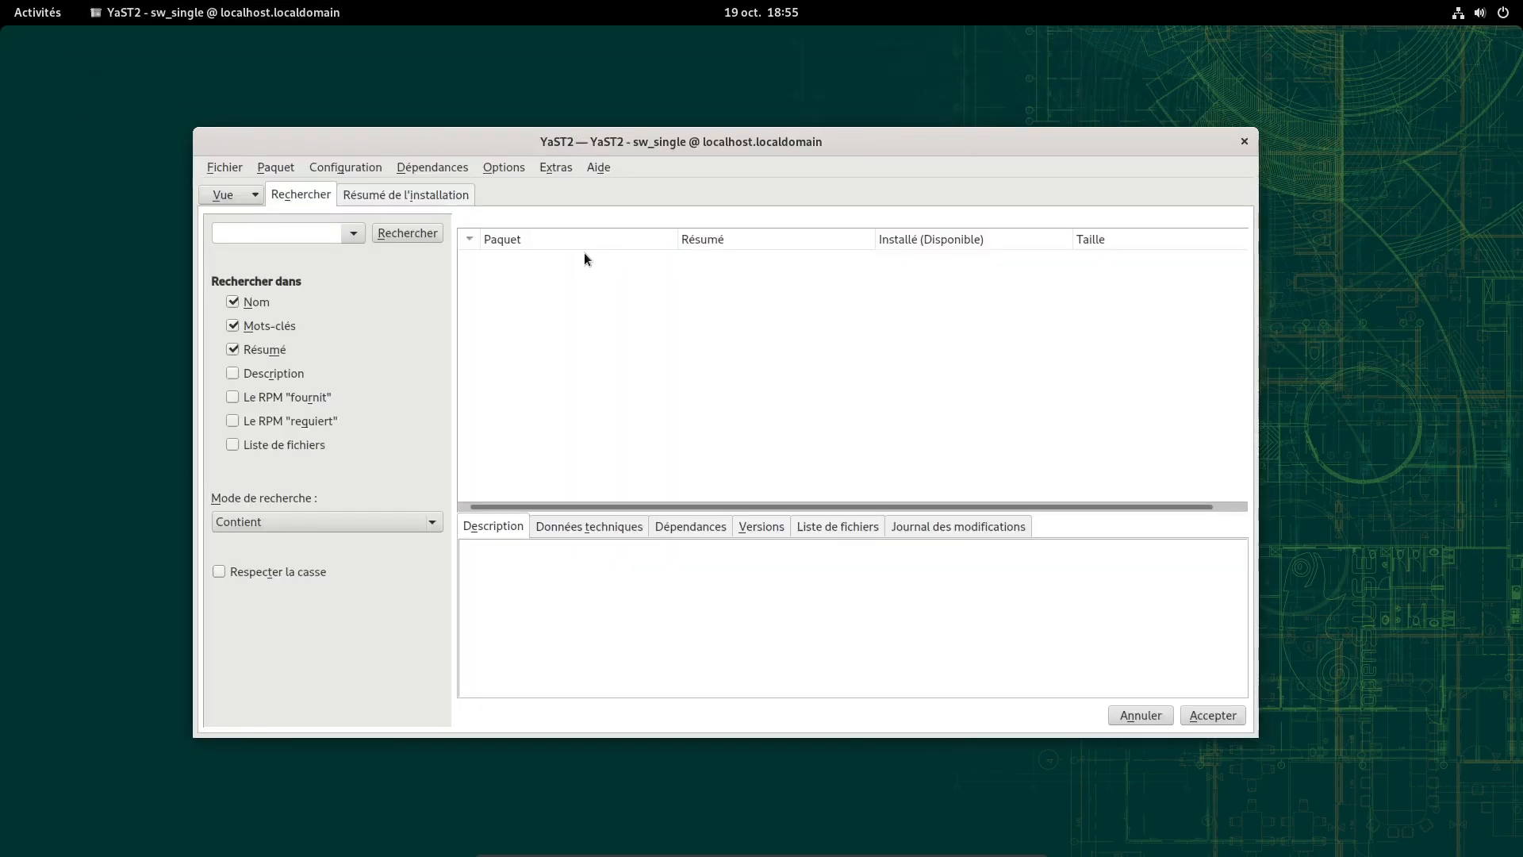
left_click(238, 194)
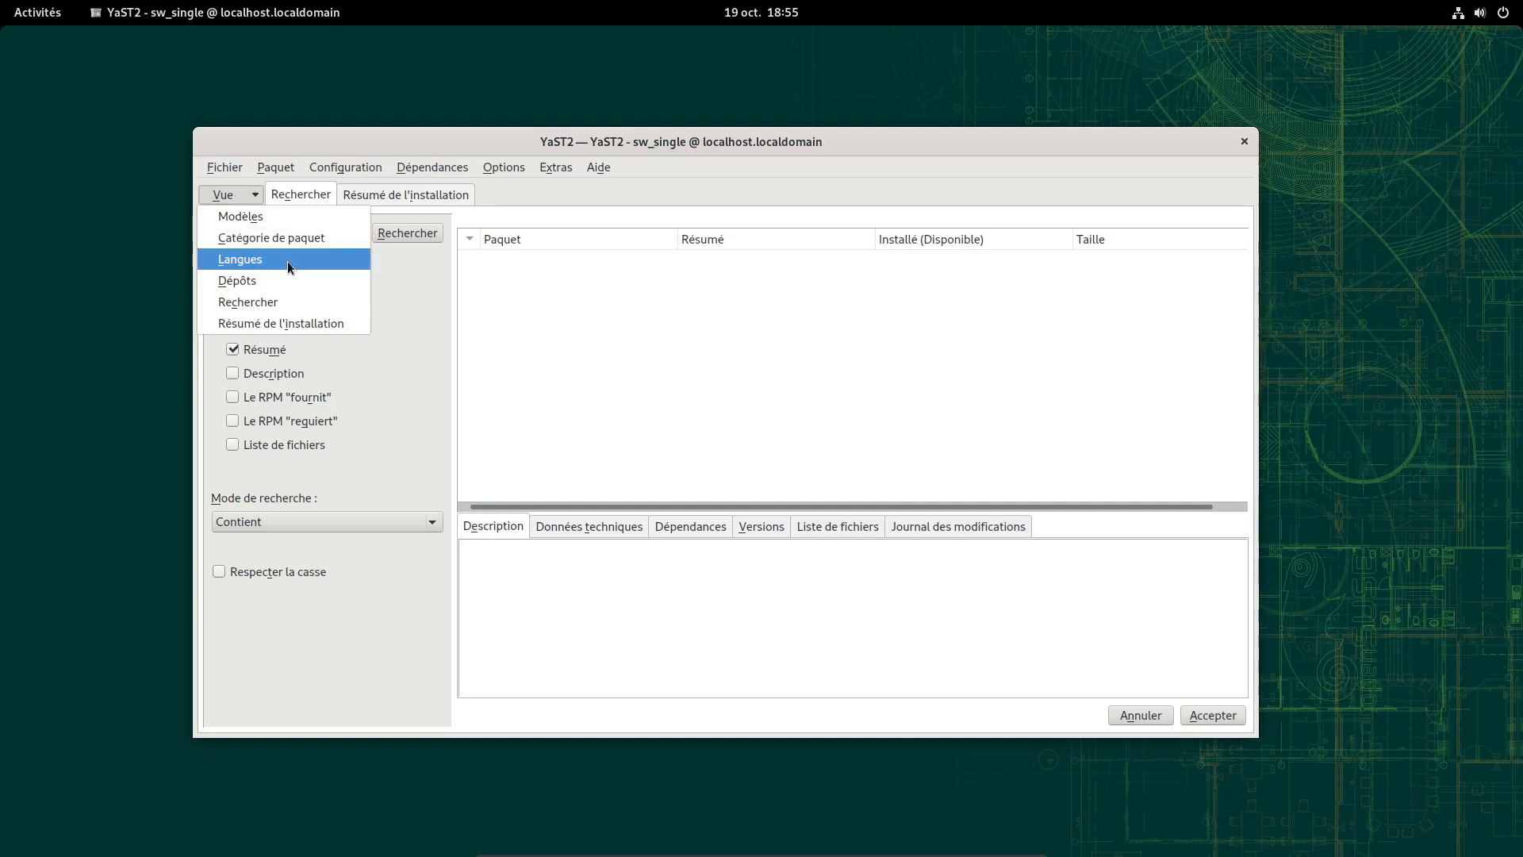
left_click(238, 281)
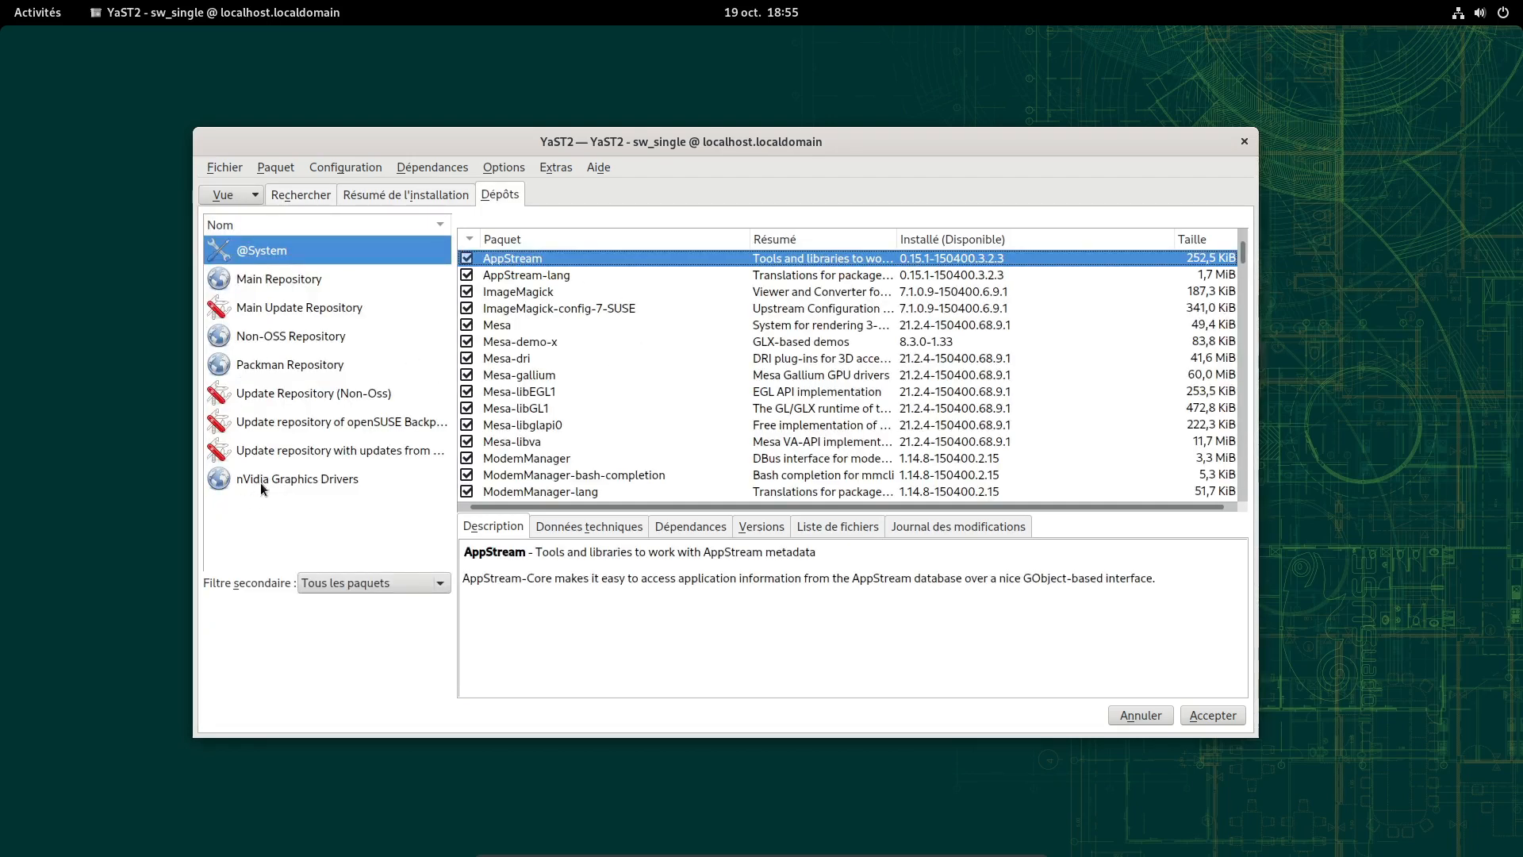
left_click(291, 487)
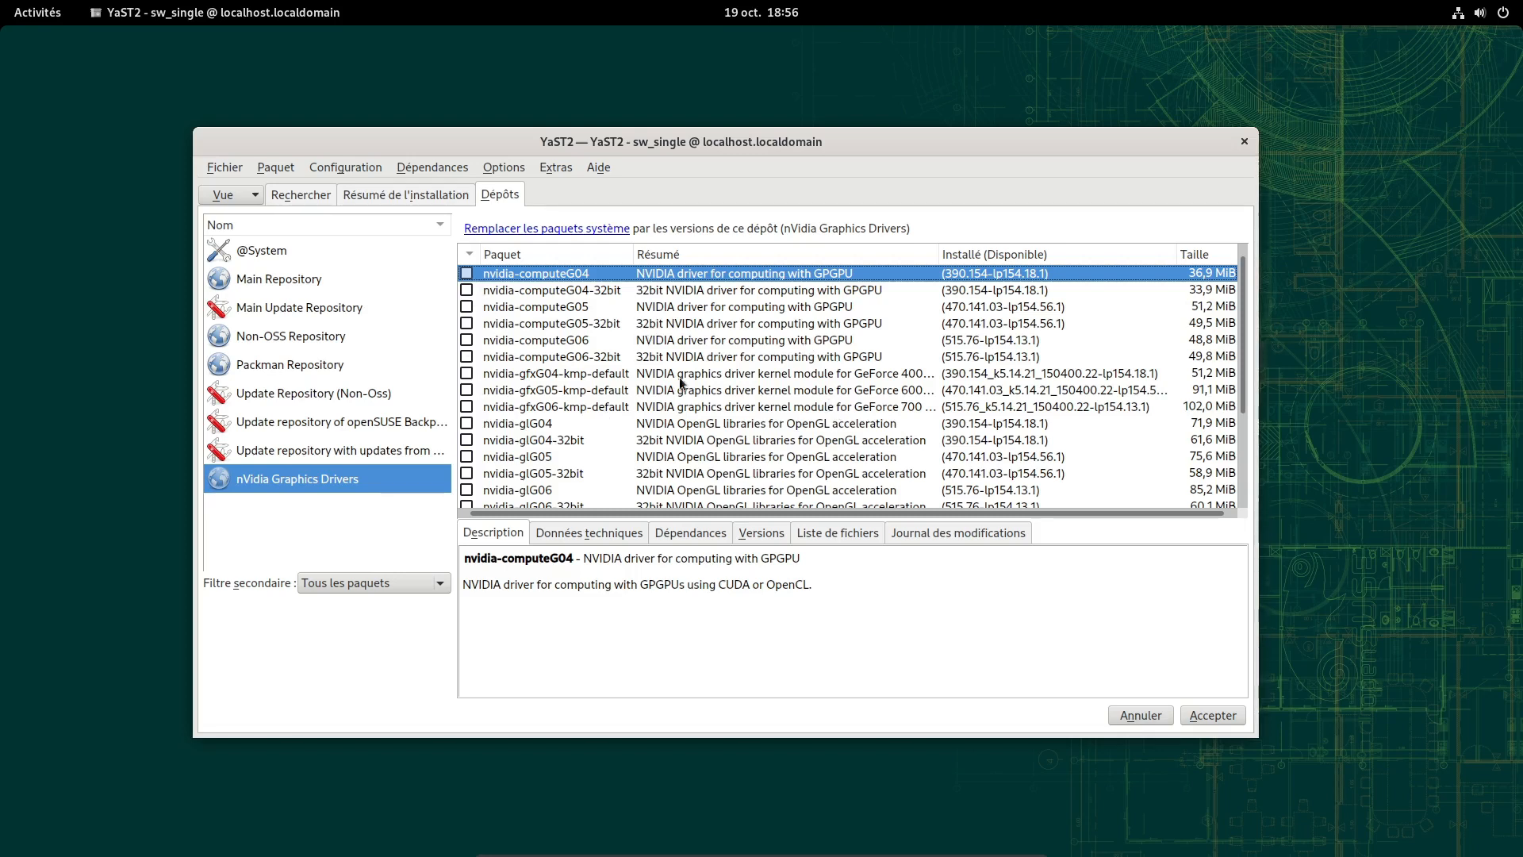
scroll(1075, 470, "down", 3)
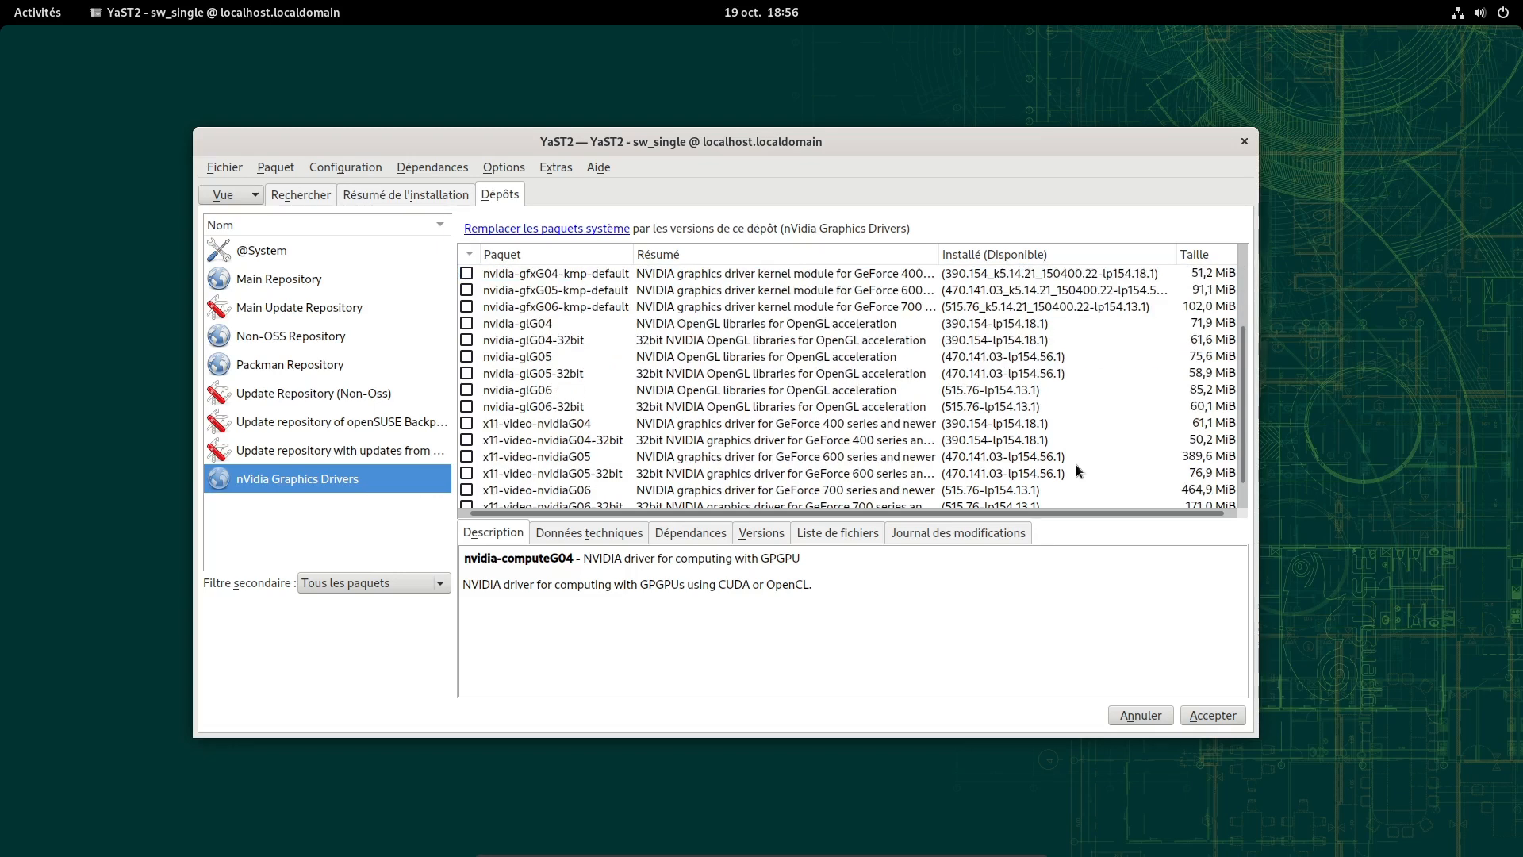
scroll(992, 469, "up", 3)
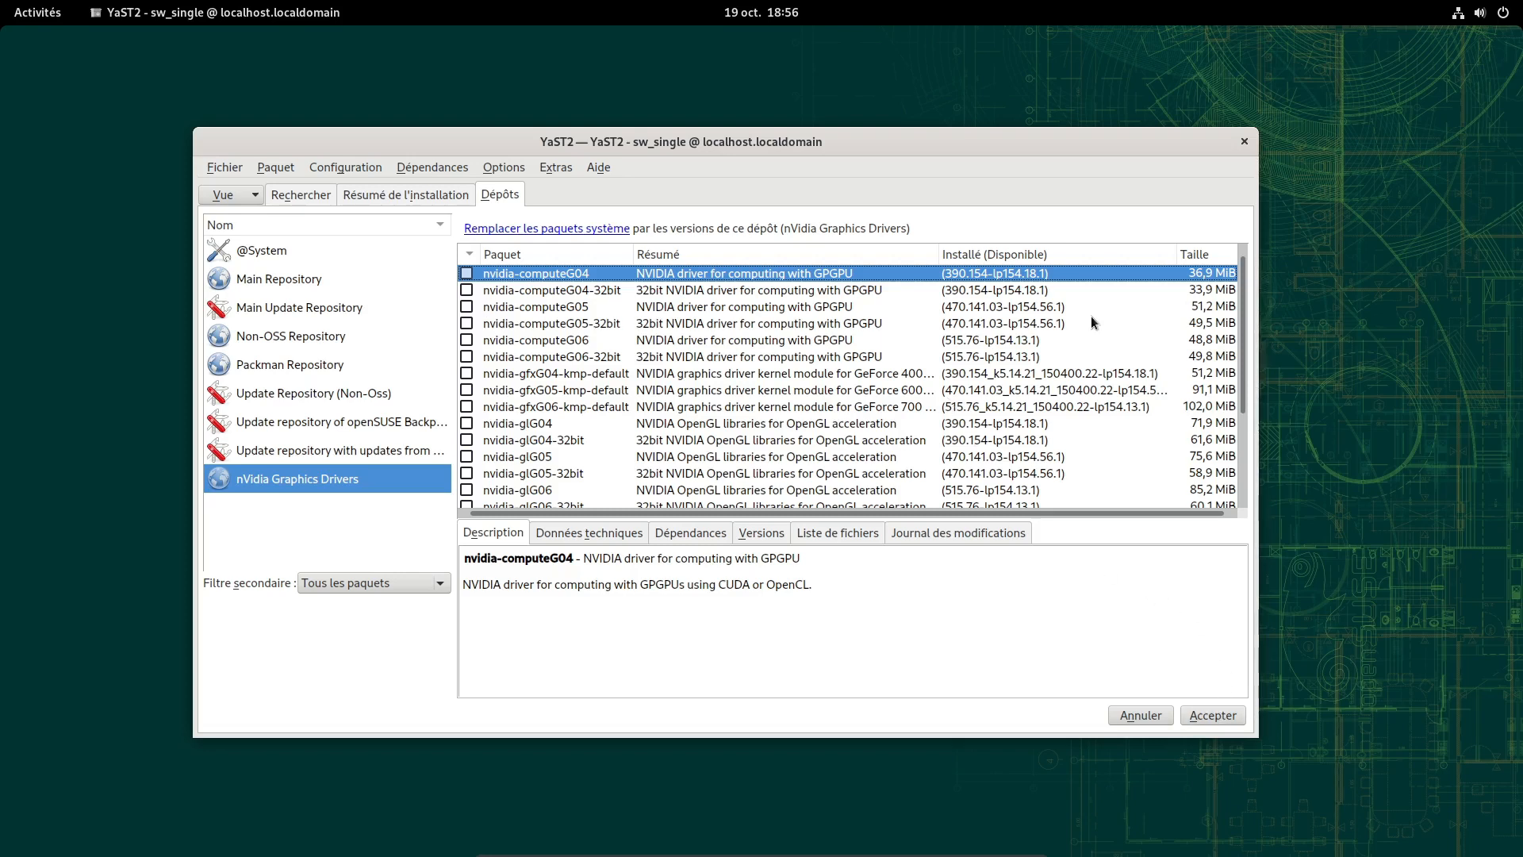
left_click(1244, 141)
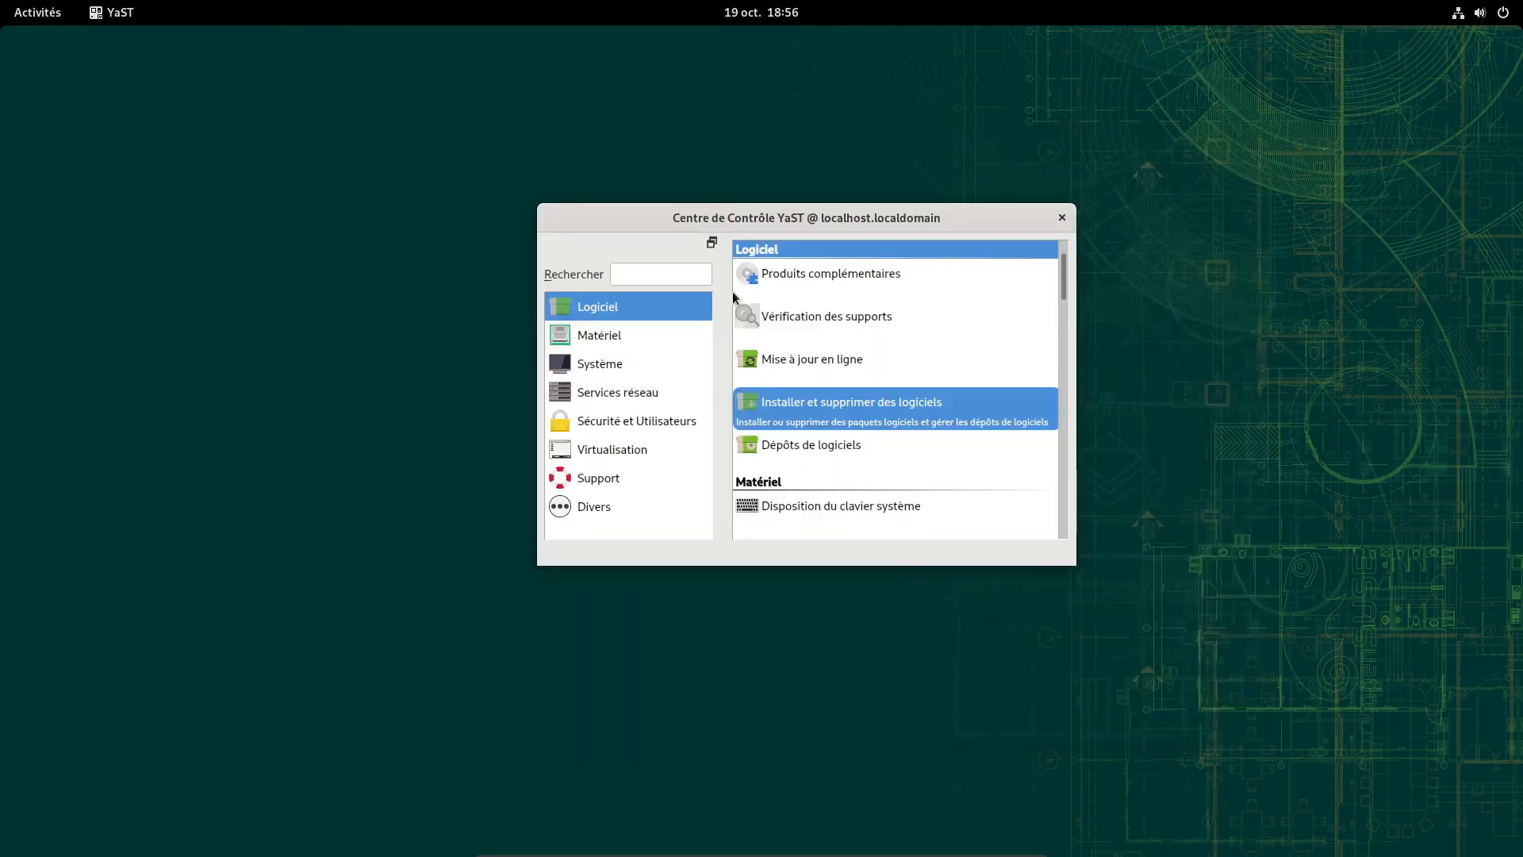
Close the YaST Control Centre window, leaving the openSUSE guest's empty desktop
left_click(1063, 219)
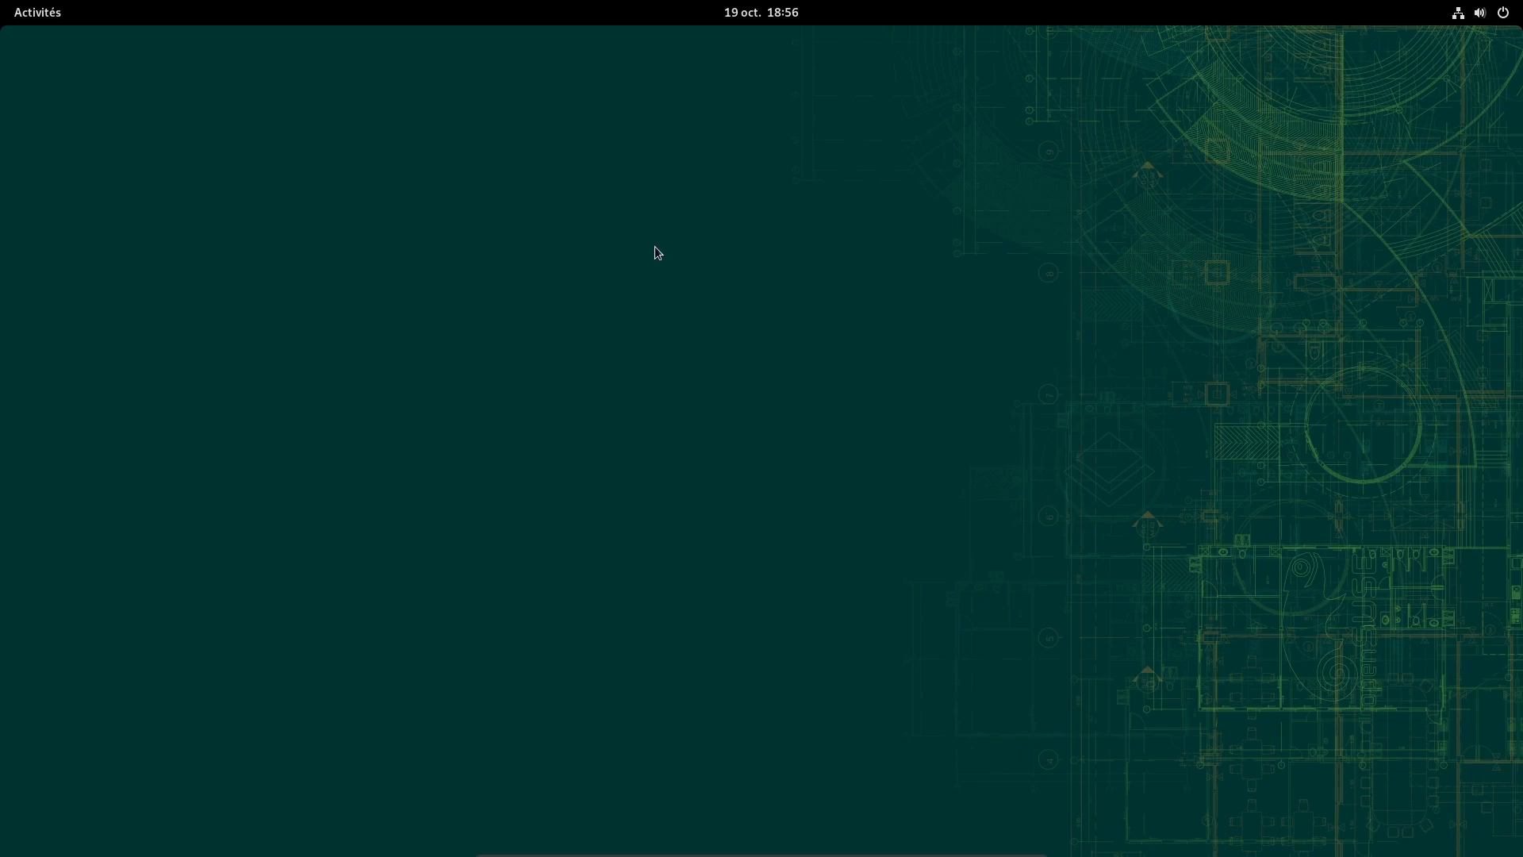